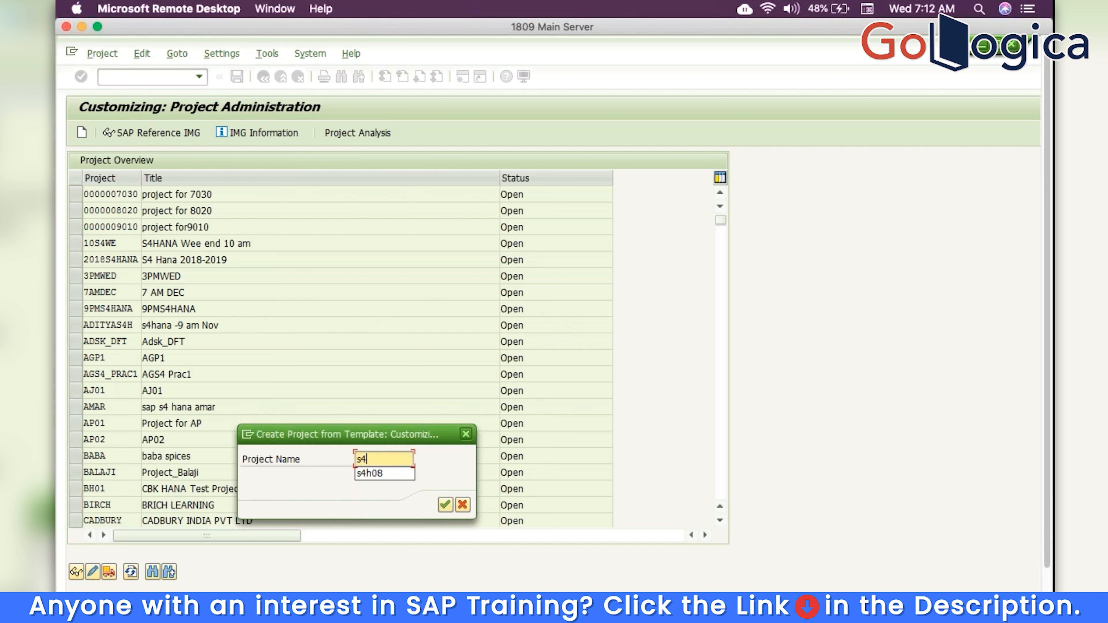
Complete the project name S4HANATRM in the Create Project from Template dialog
type("M")
Create and save project S4HANATRM titled S4HANATRM, with scope set to manual Reference IMG selection
left_click(445, 505)
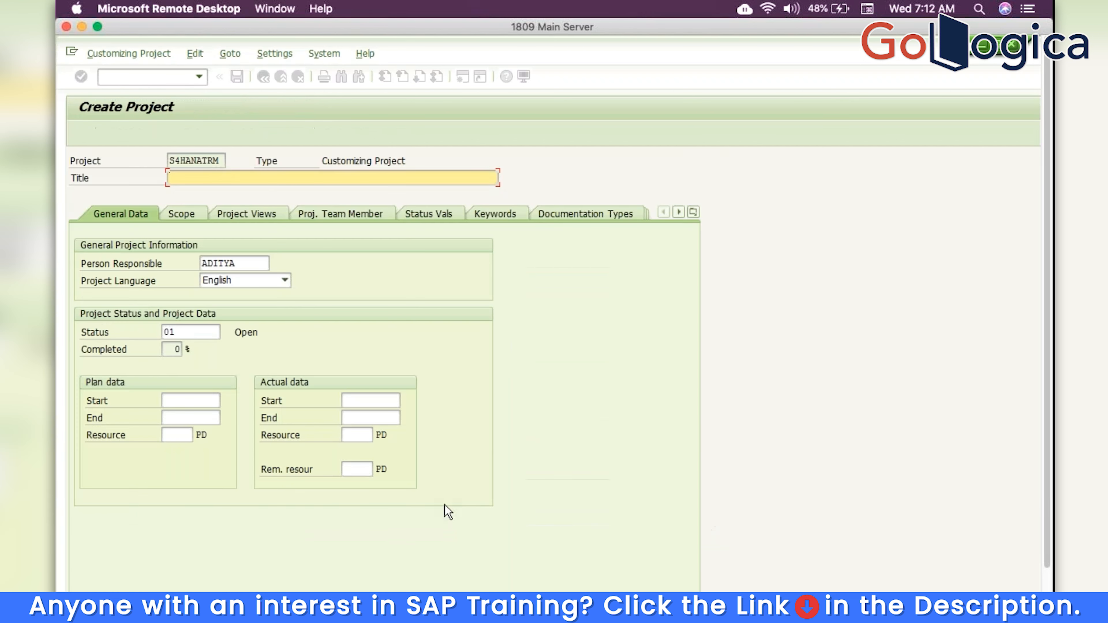
type("S4HANATRM")
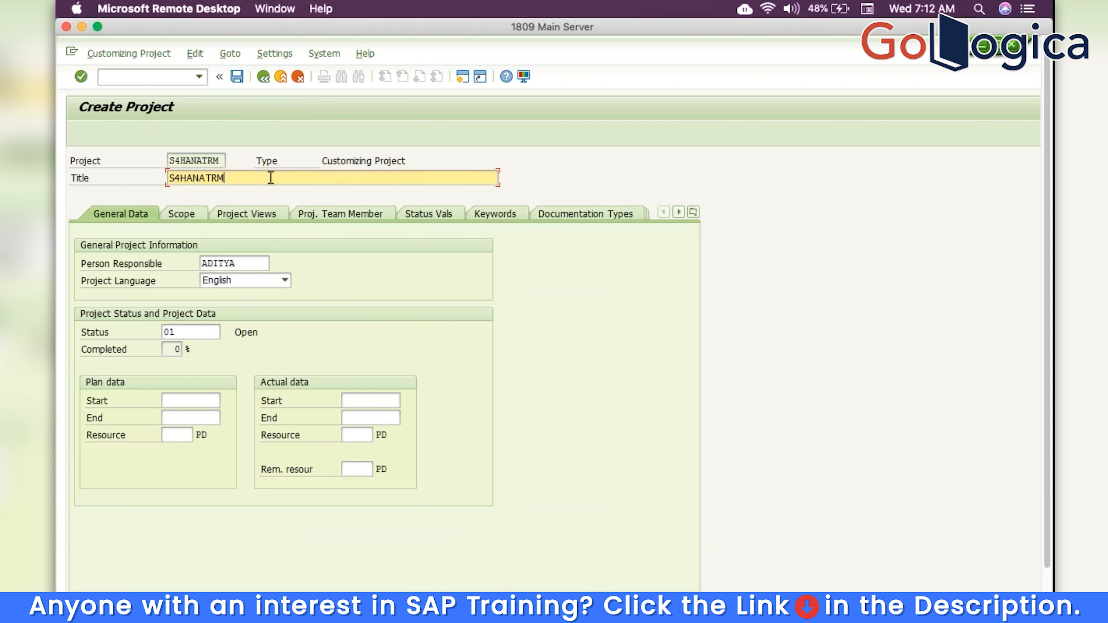
left_click(238, 78)
left_click(142, 250)
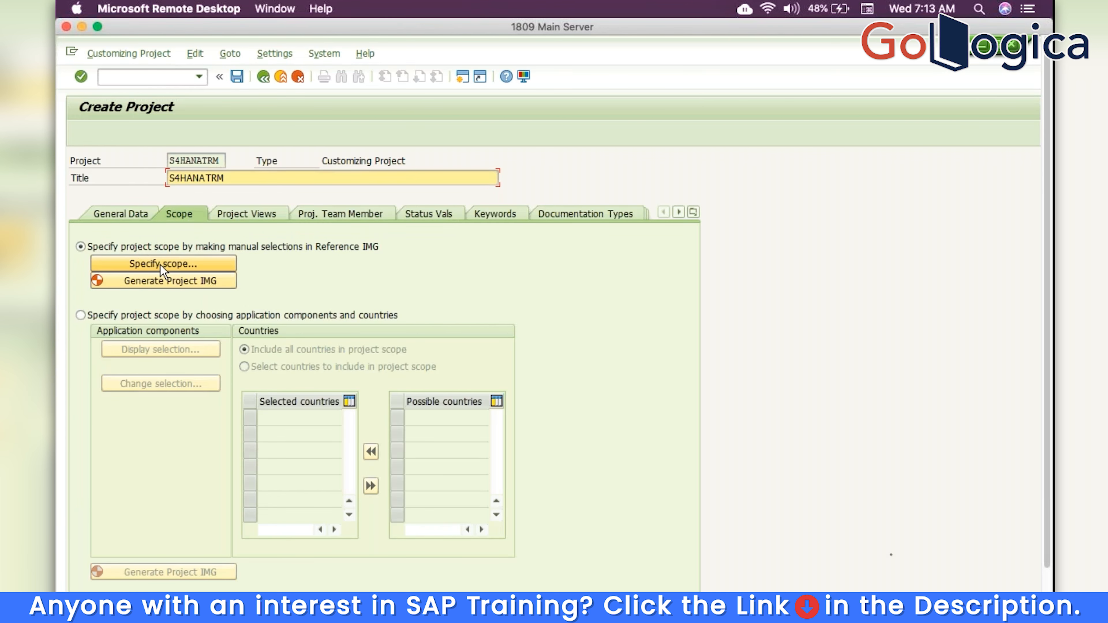
Tick Activate Business Functions and Edit, Copy, Delete, Check Company Code in the IMG scope
left_click(160, 264)
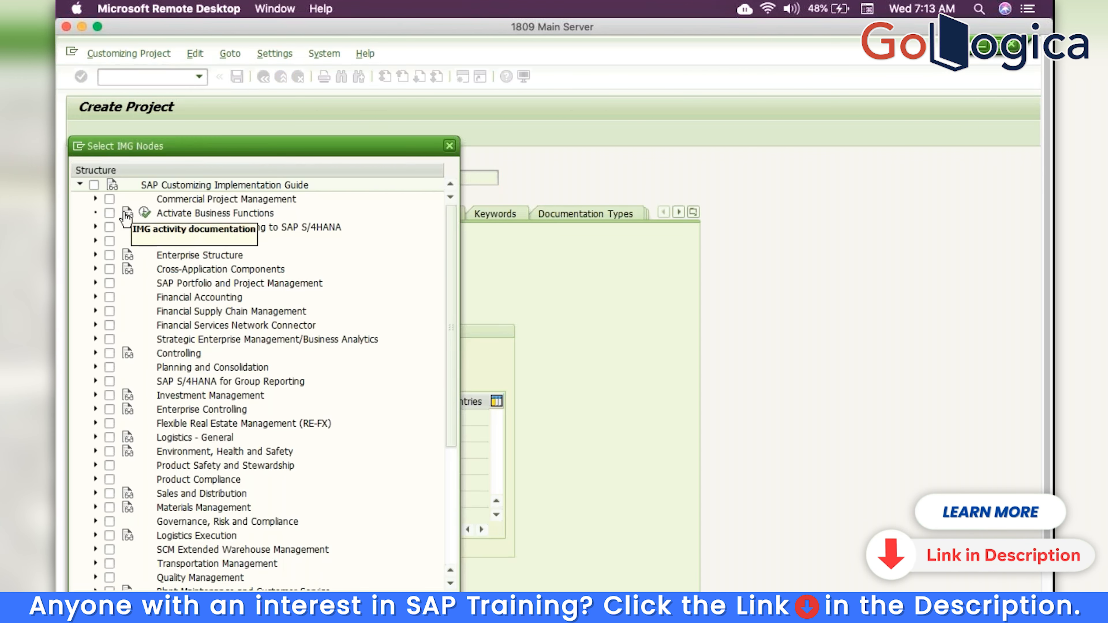
left_click(109, 214)
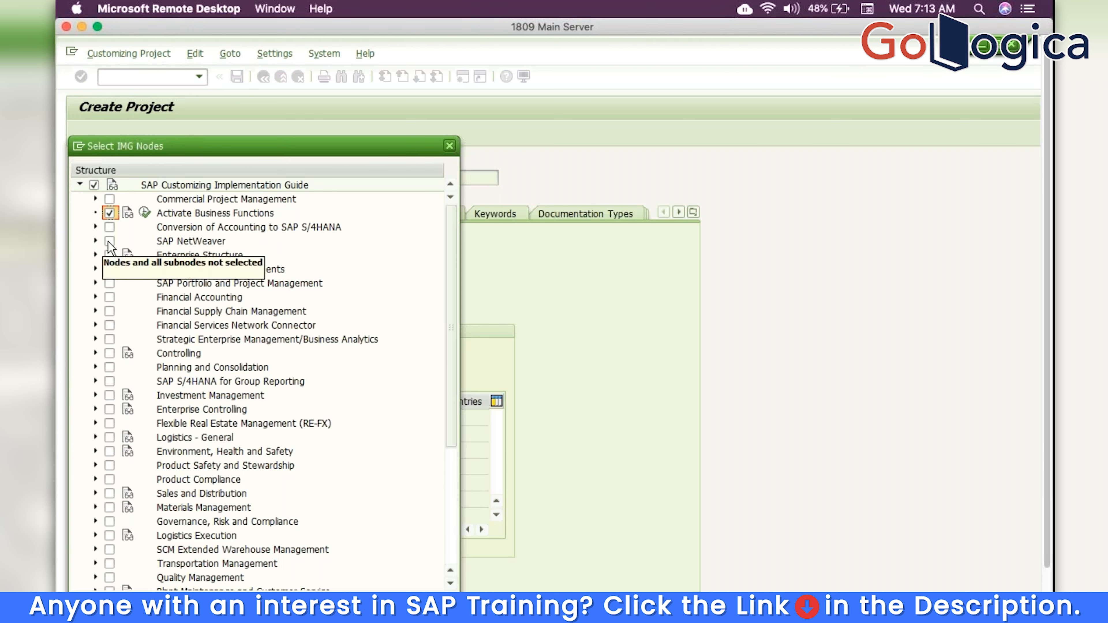
left_click(96, 254)
left_click(111, 283)
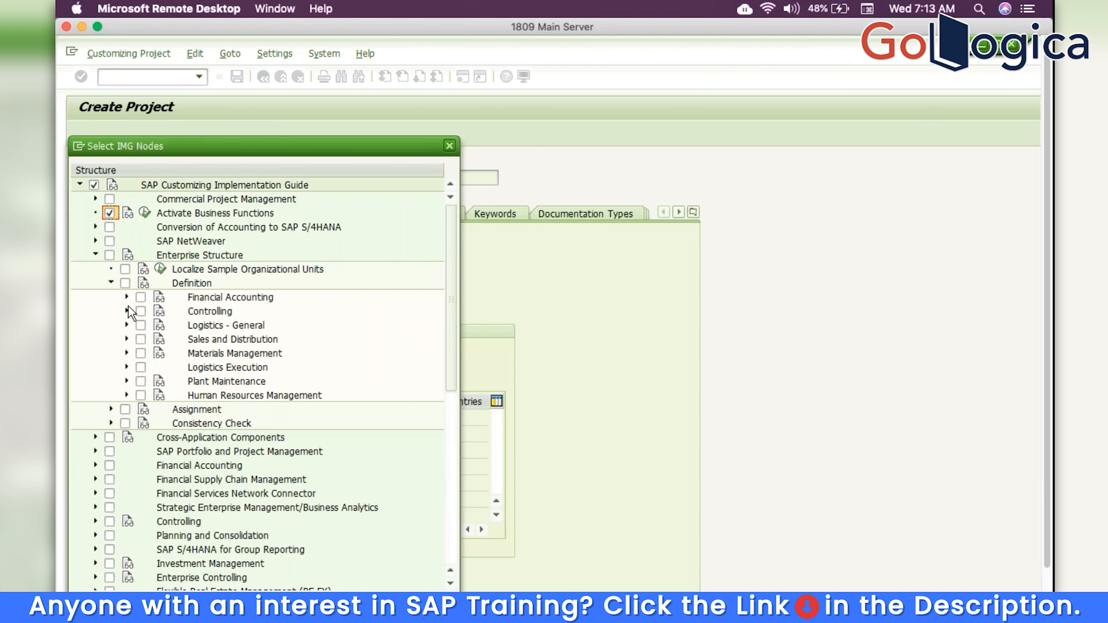
left_click(127, 298)
left_click(155, 340)
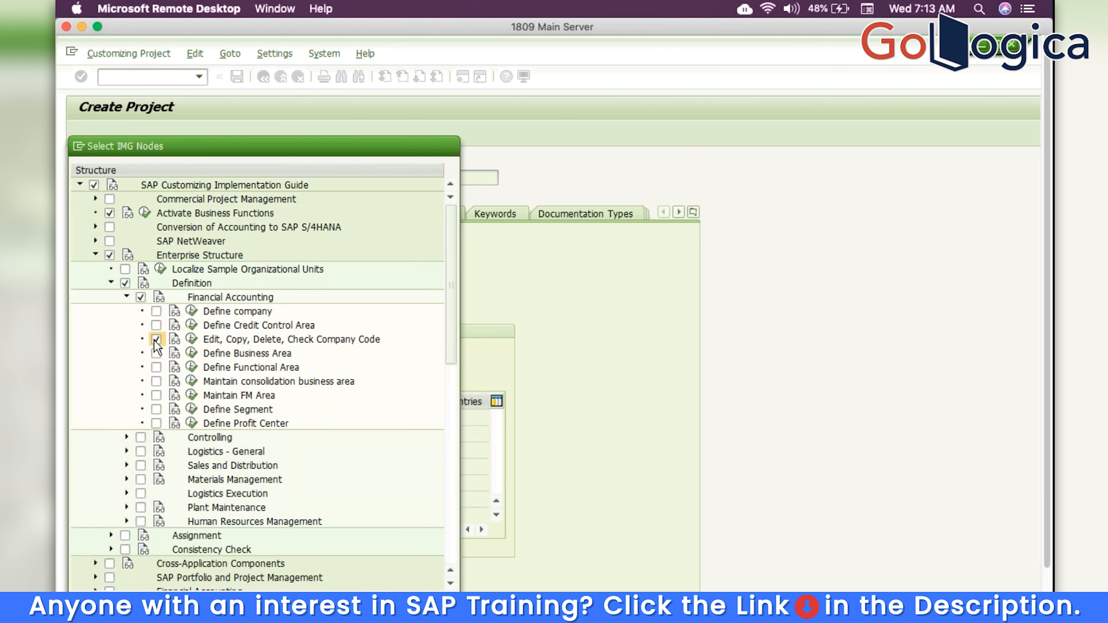
left_click(111, 283)
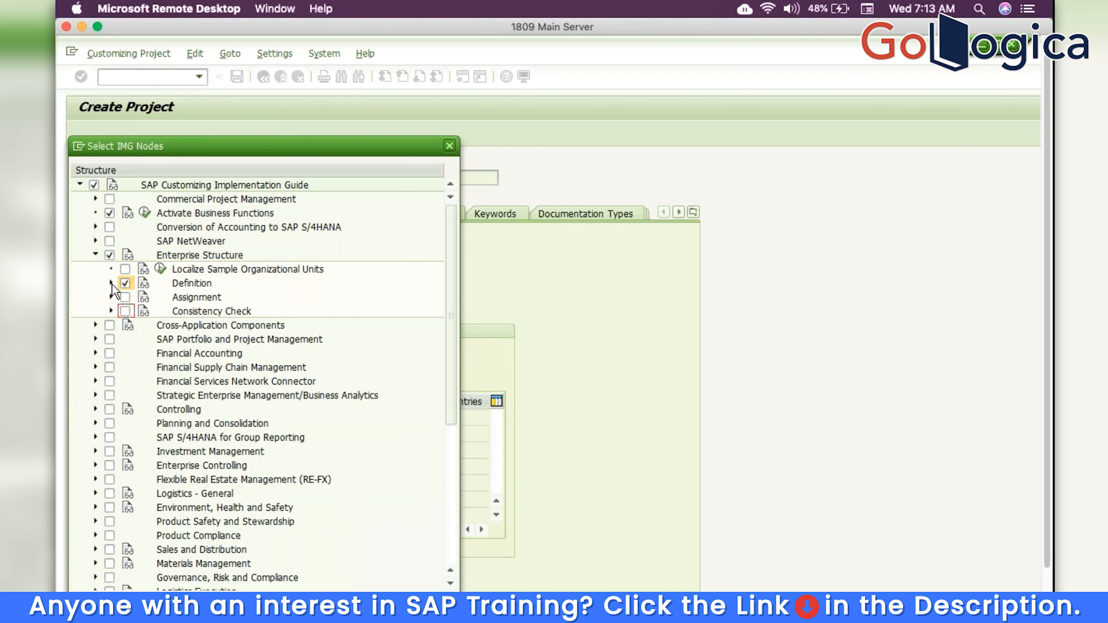
left_click(96, 254)
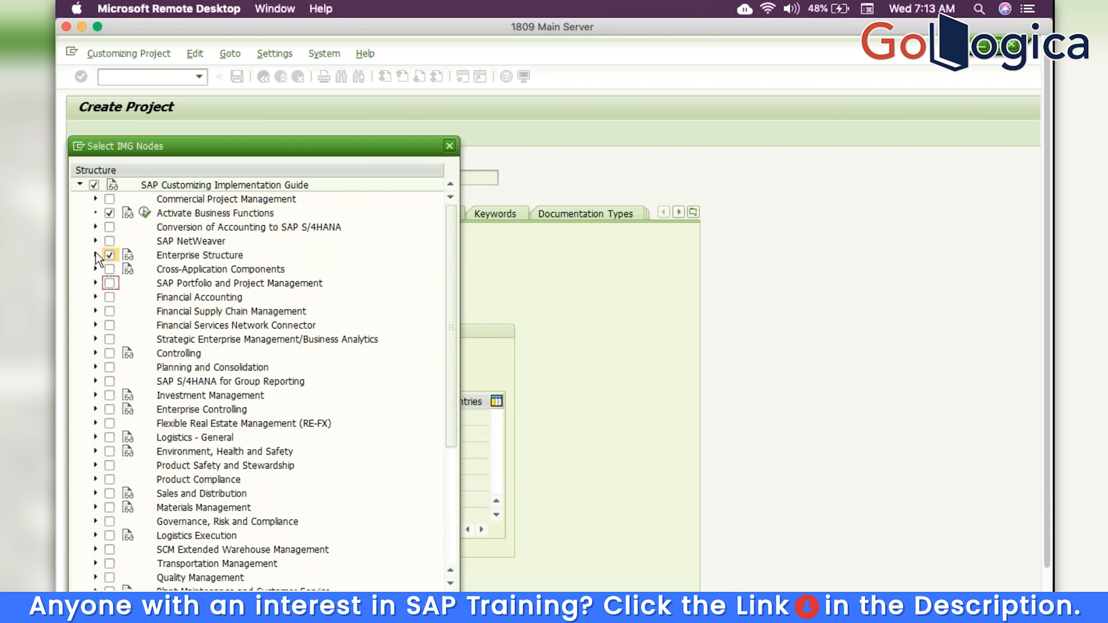
Add field status variant definition and assignment, fiscal year variant assignment and posting periods to scope
left_click(95, 297)
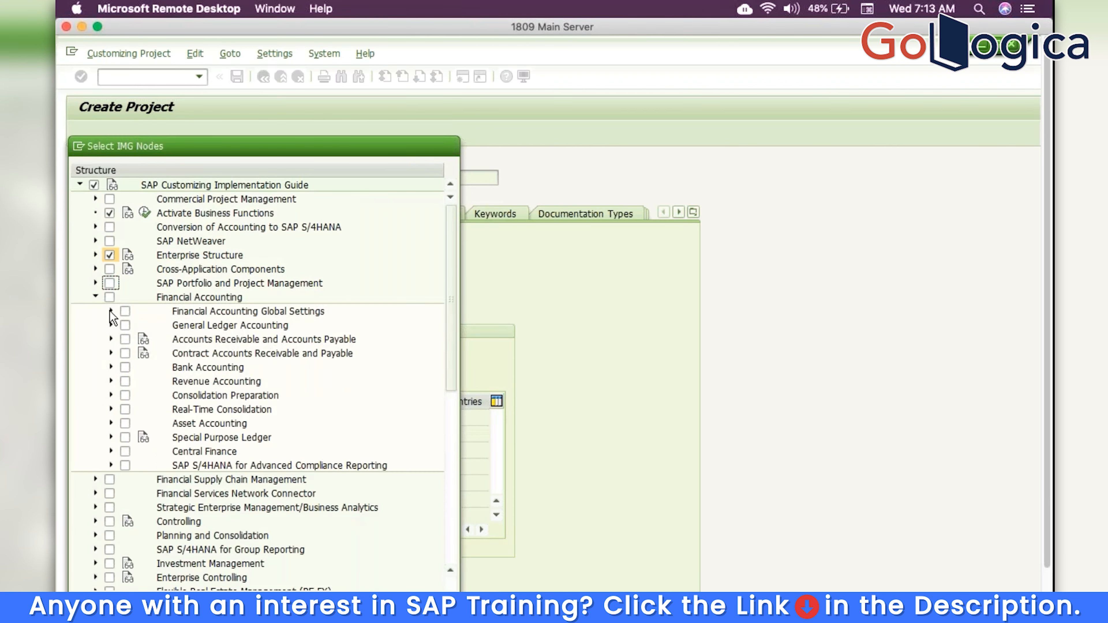
left_click(111, 310)
left_click(127, 340)
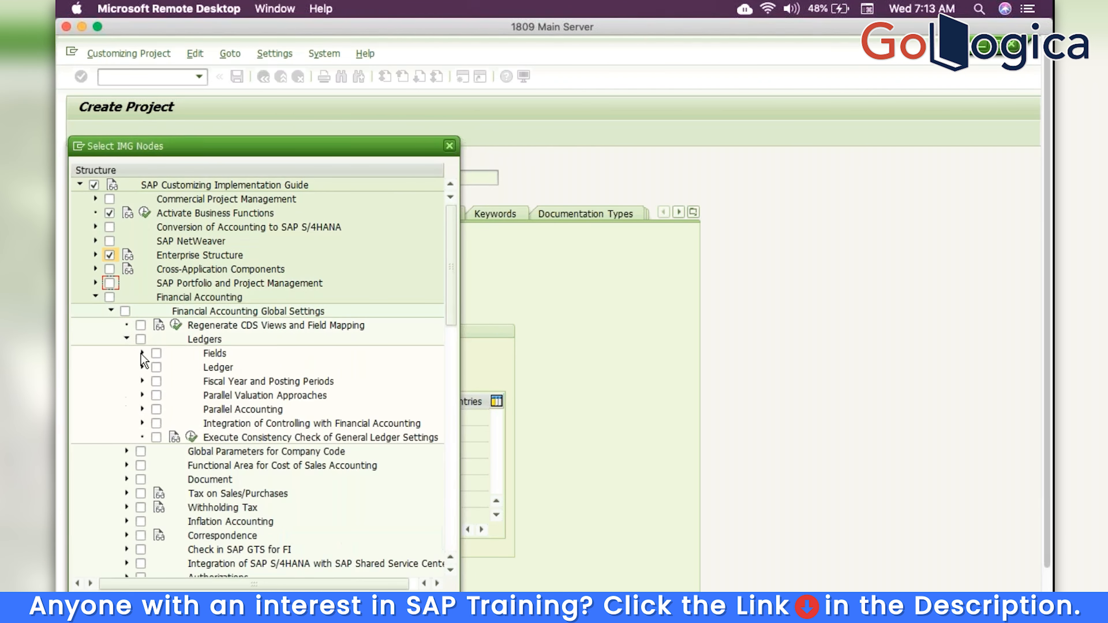
left_click(141, 353)
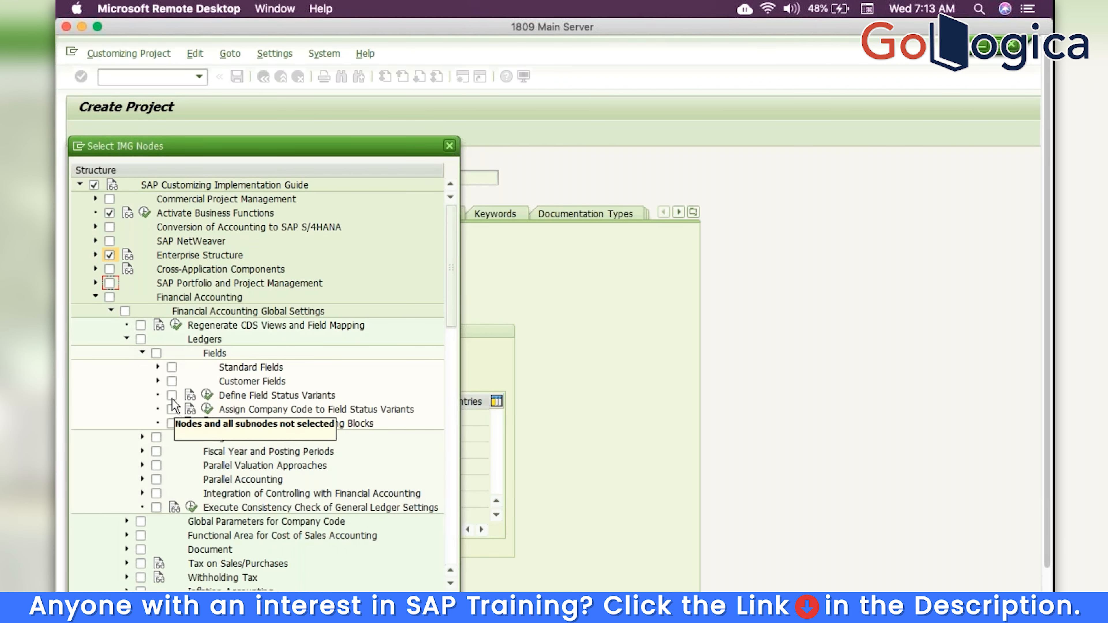
left_click(172, 396)
left_click(172, 410)
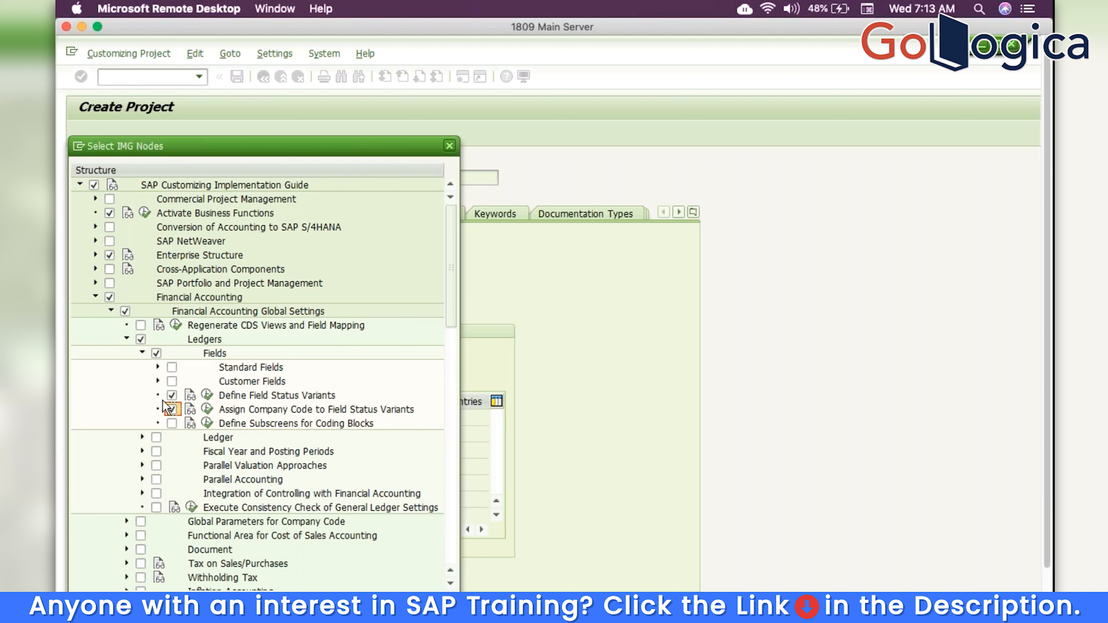
left_click(142, 353)
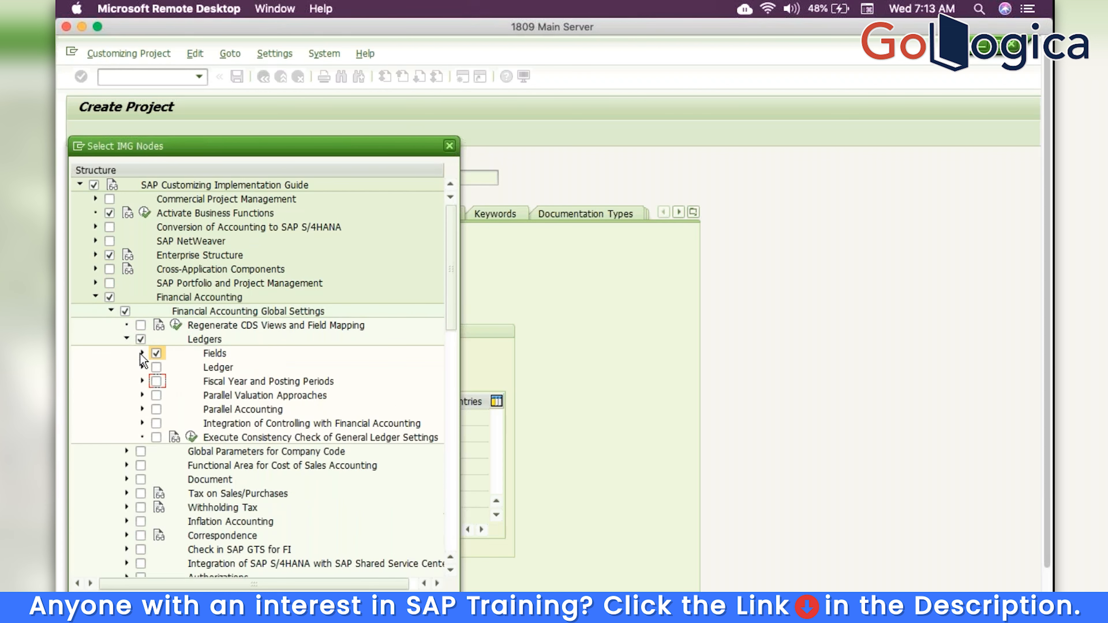
left_click(143, 382)
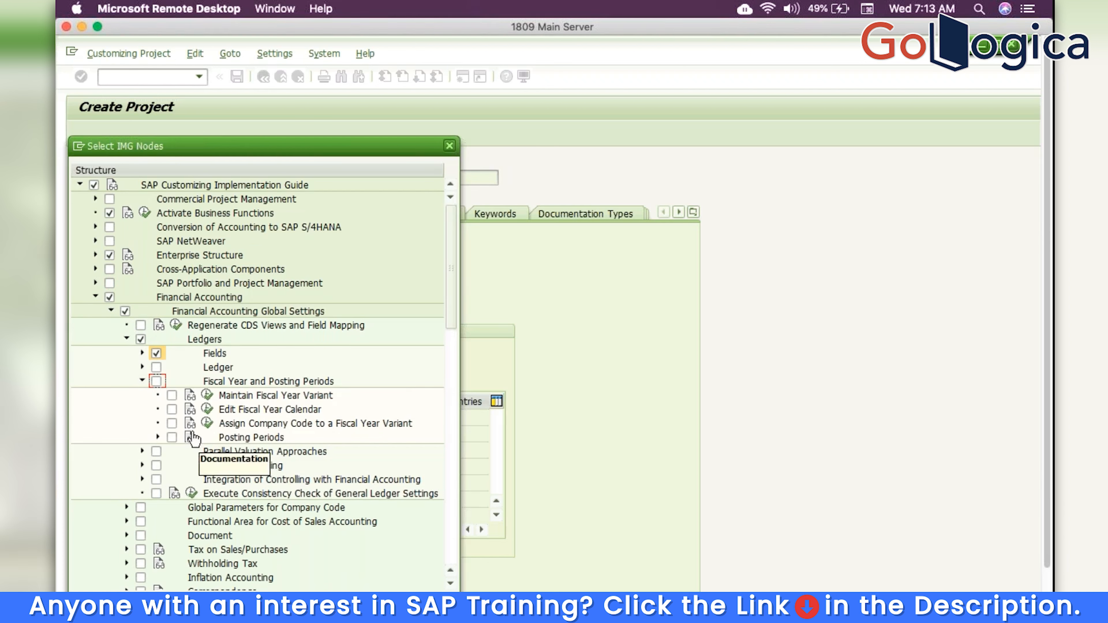
left_click(172, 423)
left_click(172, 437)
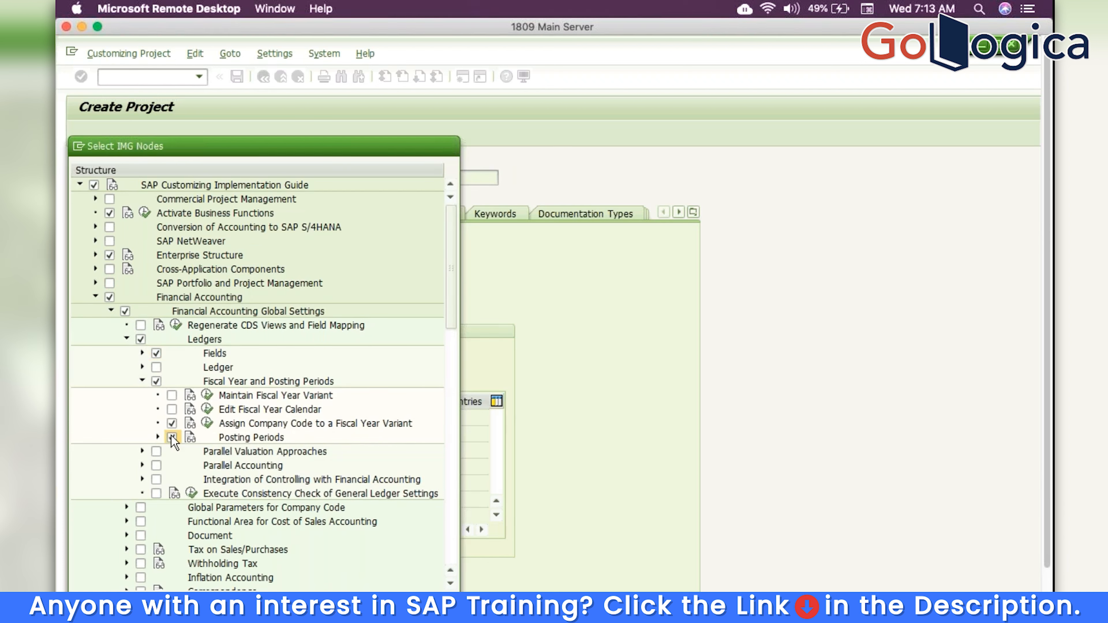
left_click(142, 381)
left_click(126, 342)
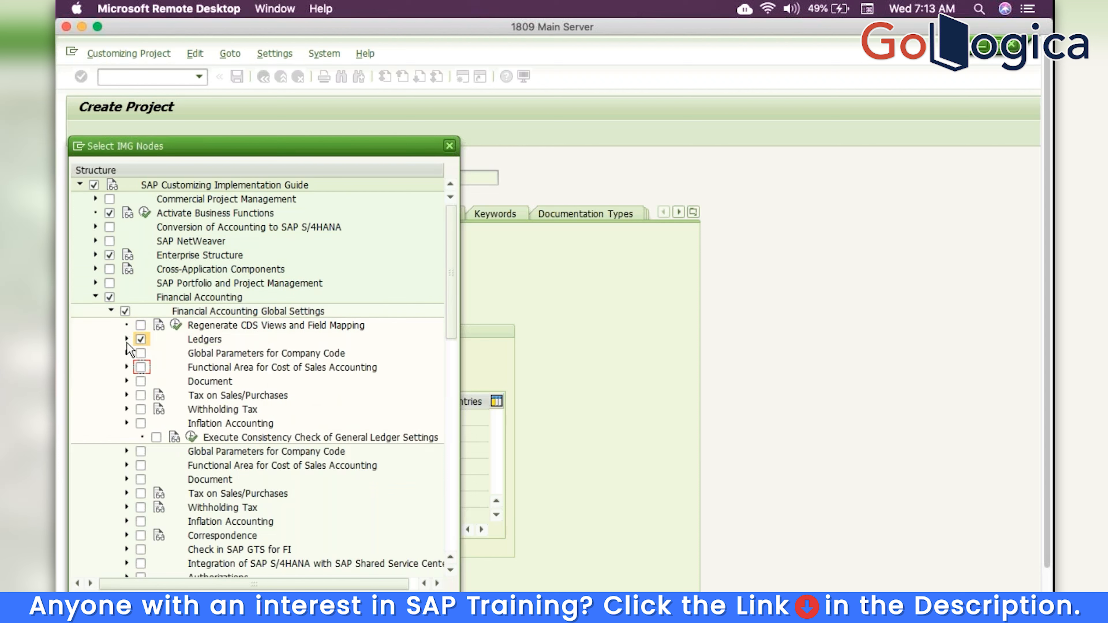
Add Define Document Number Ranges and Define Tolerance Groups for Employees to the scope
left_click(127, 382)
left_click(142, 368)
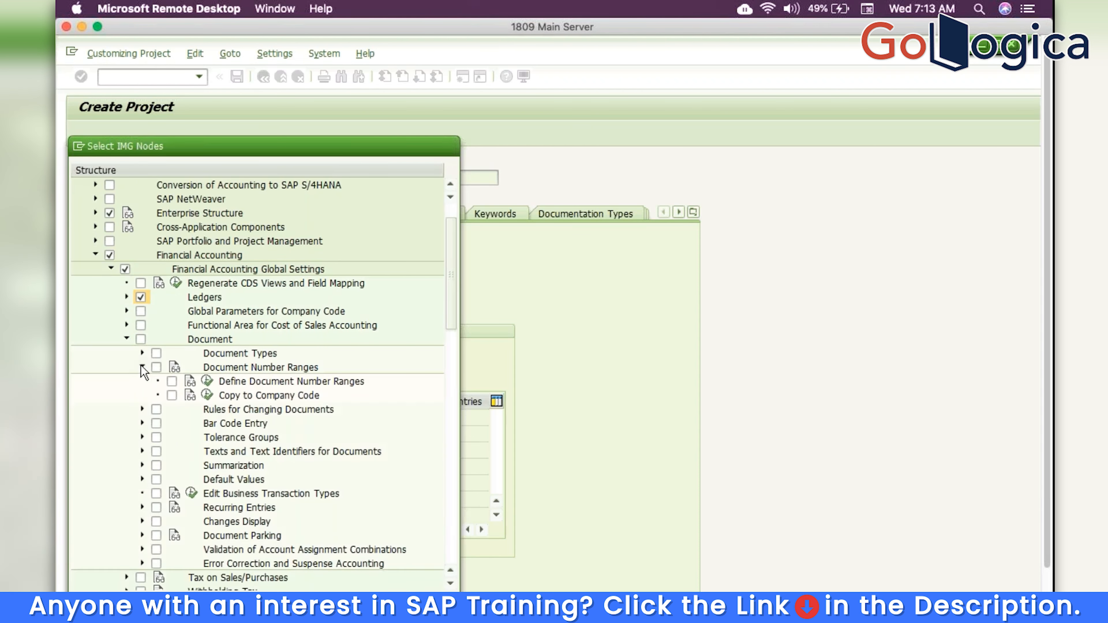
left_click(172, 381)
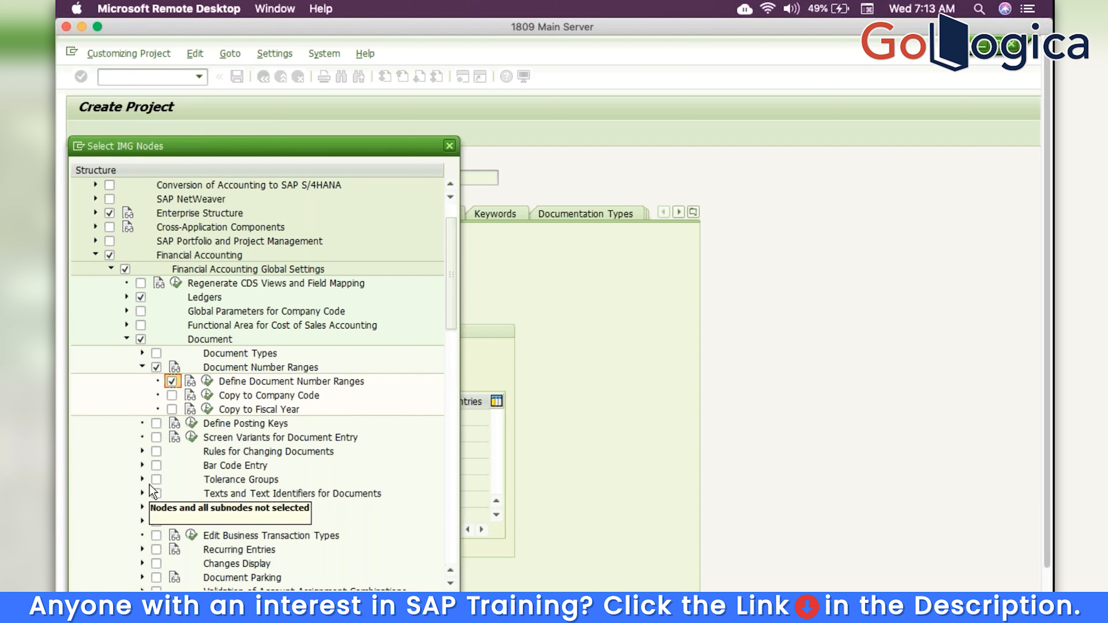
left_click(143, 480)
left_click(172, 493)
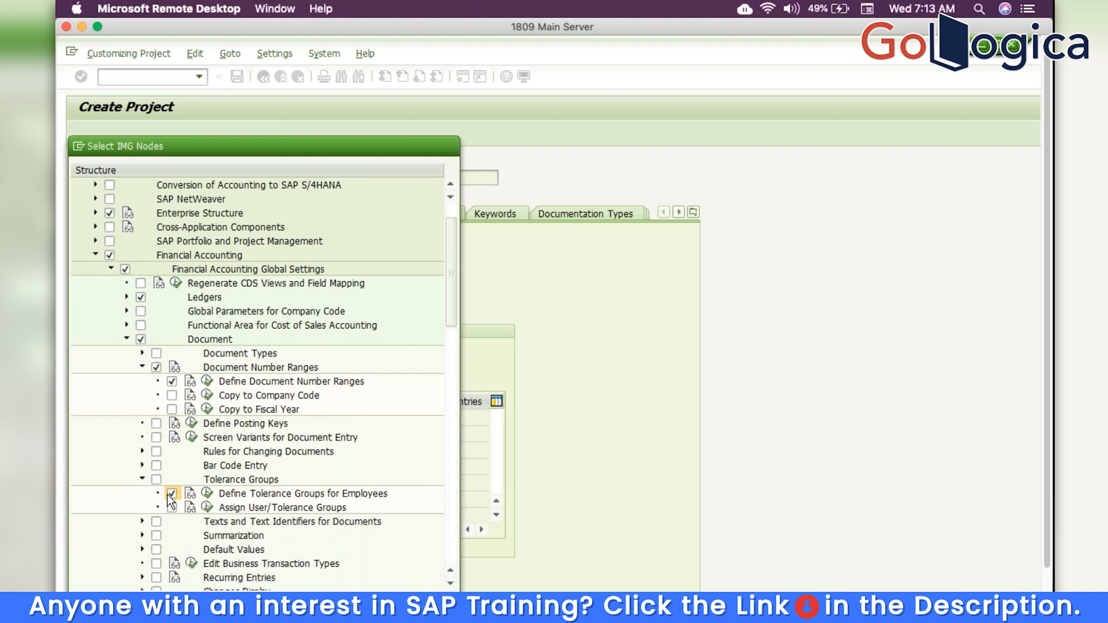
left_click(126, 339)
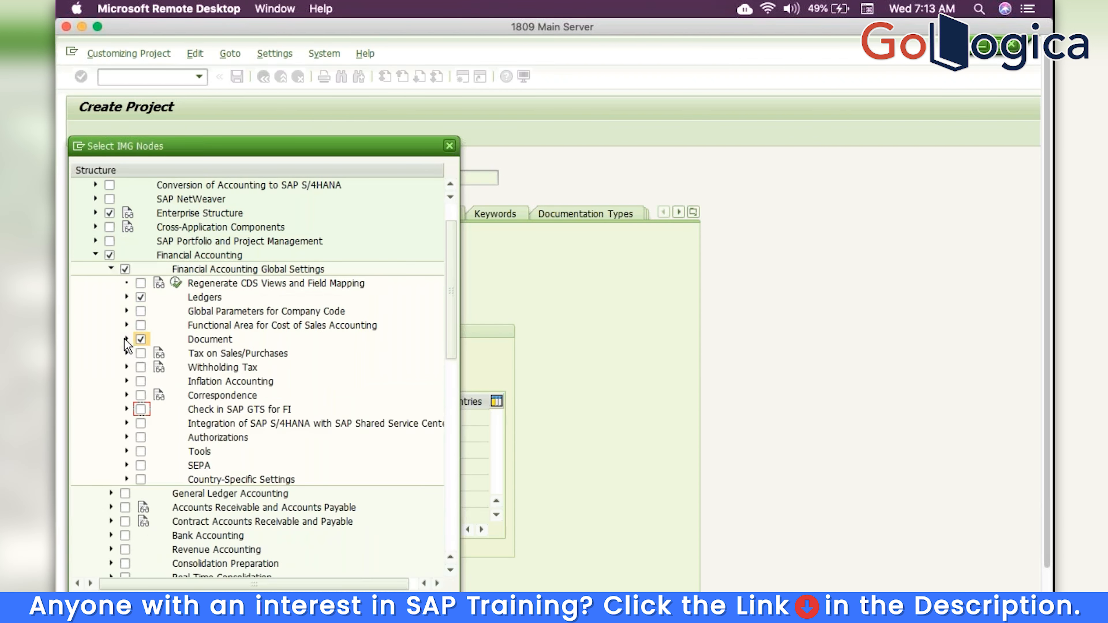
left_click(111, 268)
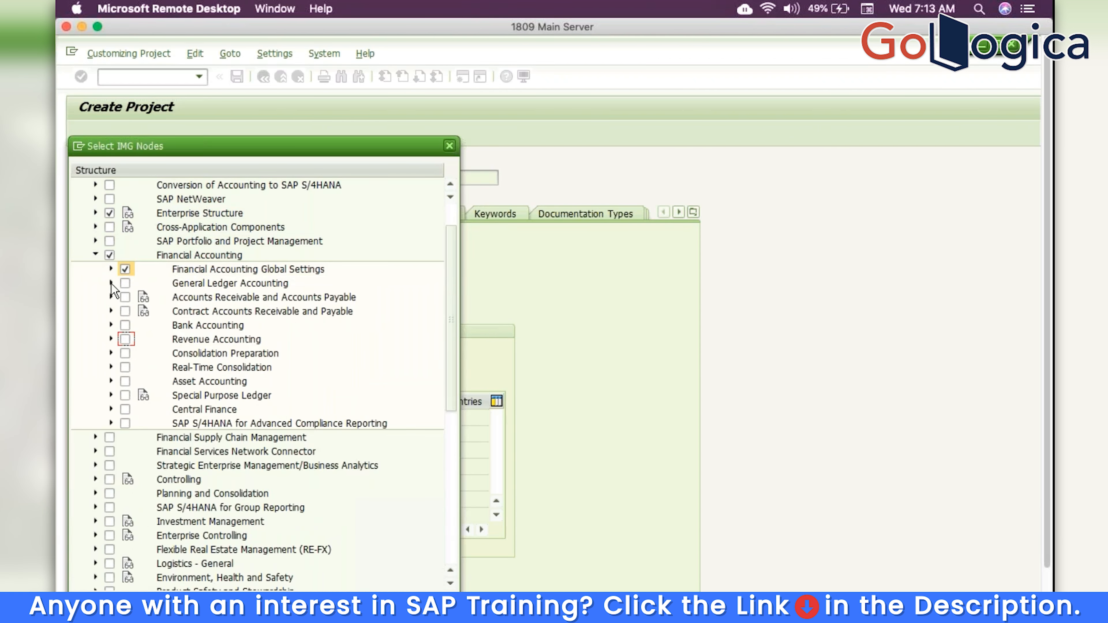
Tick chart of accounts list, company code assignment, account group and retained earnings account activities
left_click(111, 283)
left_click(126, 297)
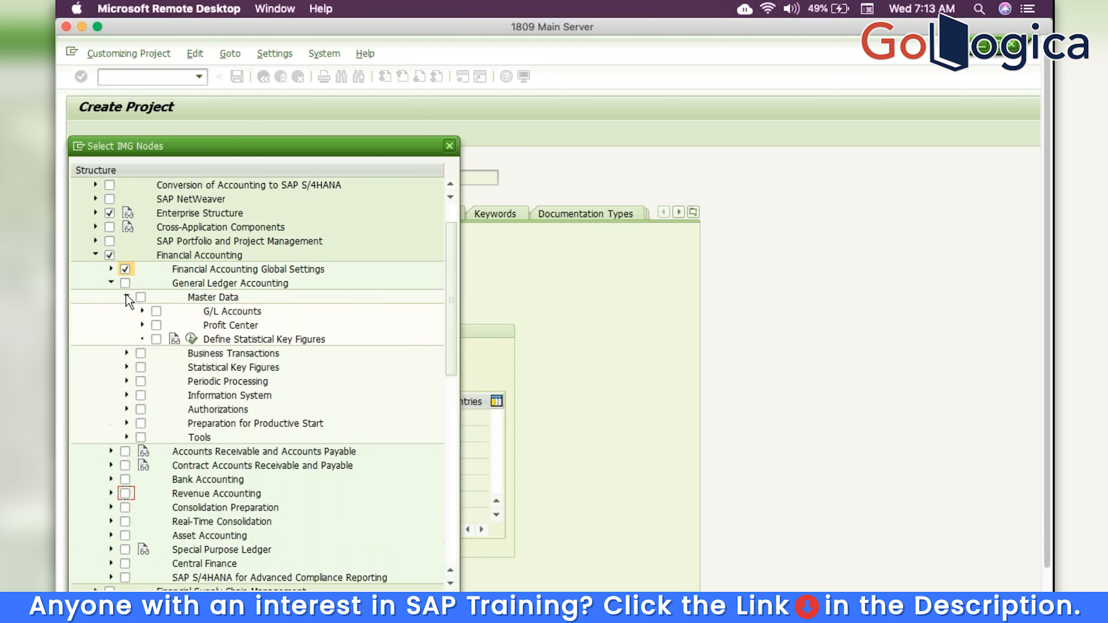
left_click(142, 311)
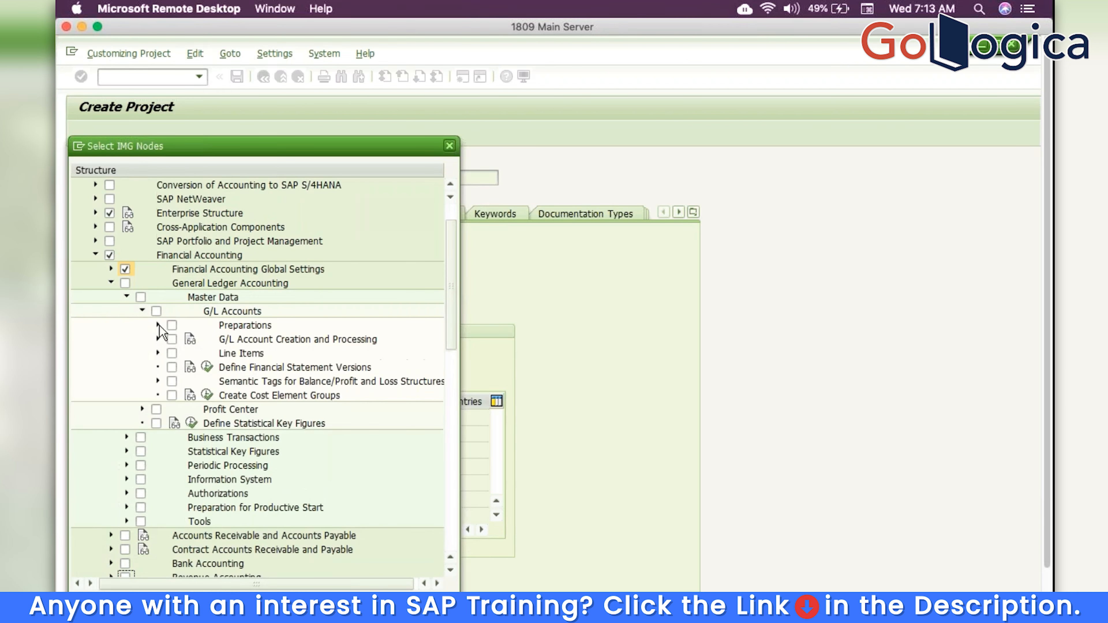
left_click(158, 325)
left_click(188, 354)
left_click(187, 367)
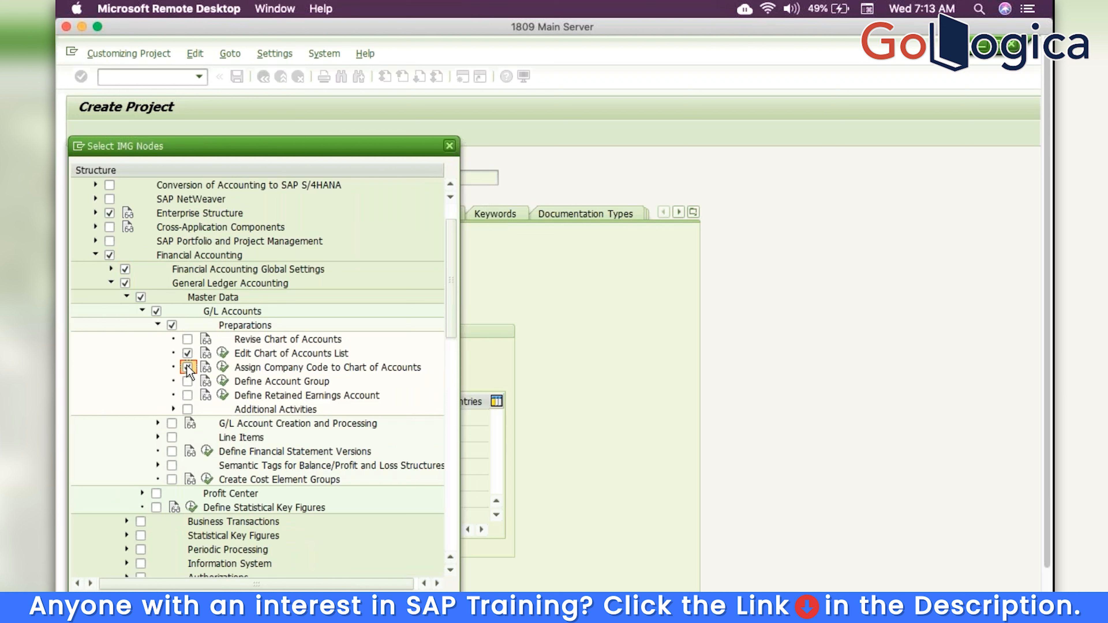
left_click(188, 382)
left_click(188, 395)
Add Activate Document Splitting under Business Transactions to the scope
left_click(126, 521)
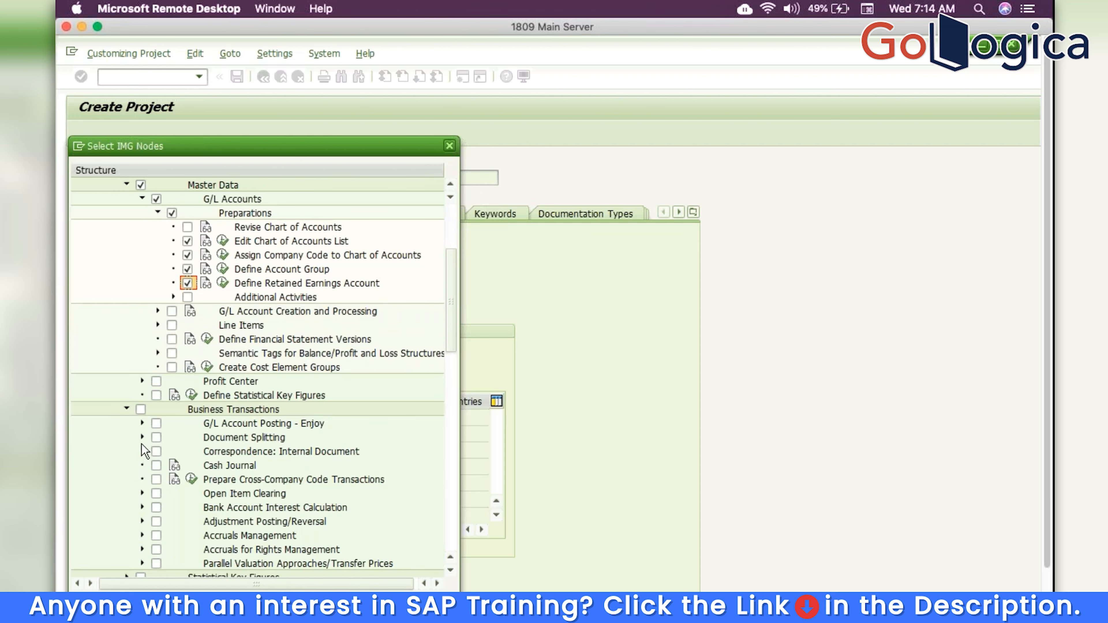
left_click(141, 434)
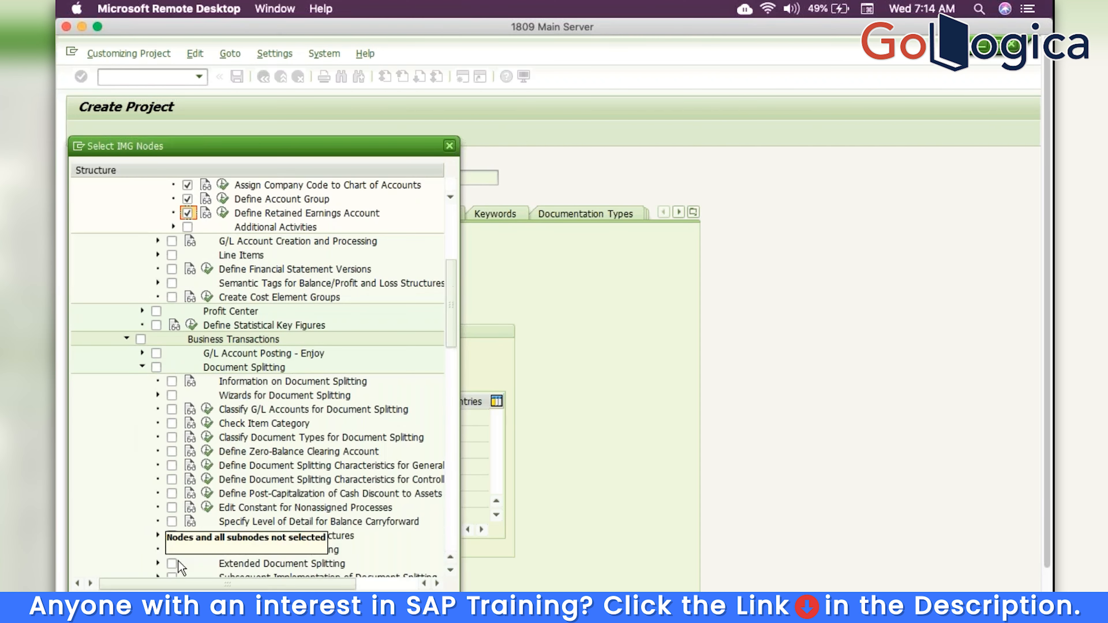
left_click(172, 550)
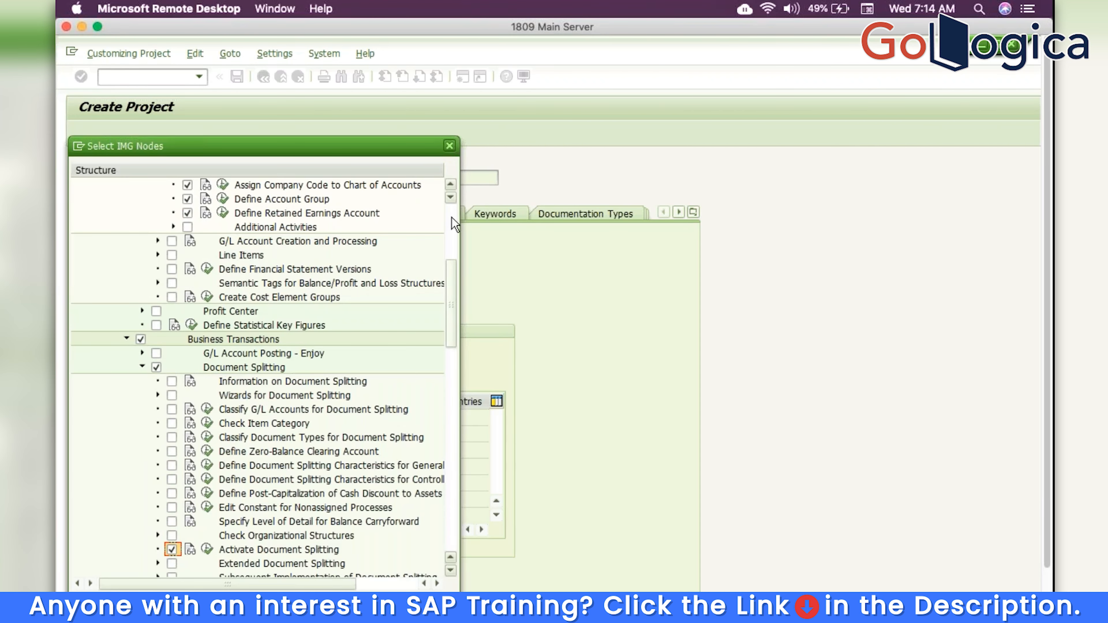
scroll(144, 306, "up", 5)
left_click(110, 325)
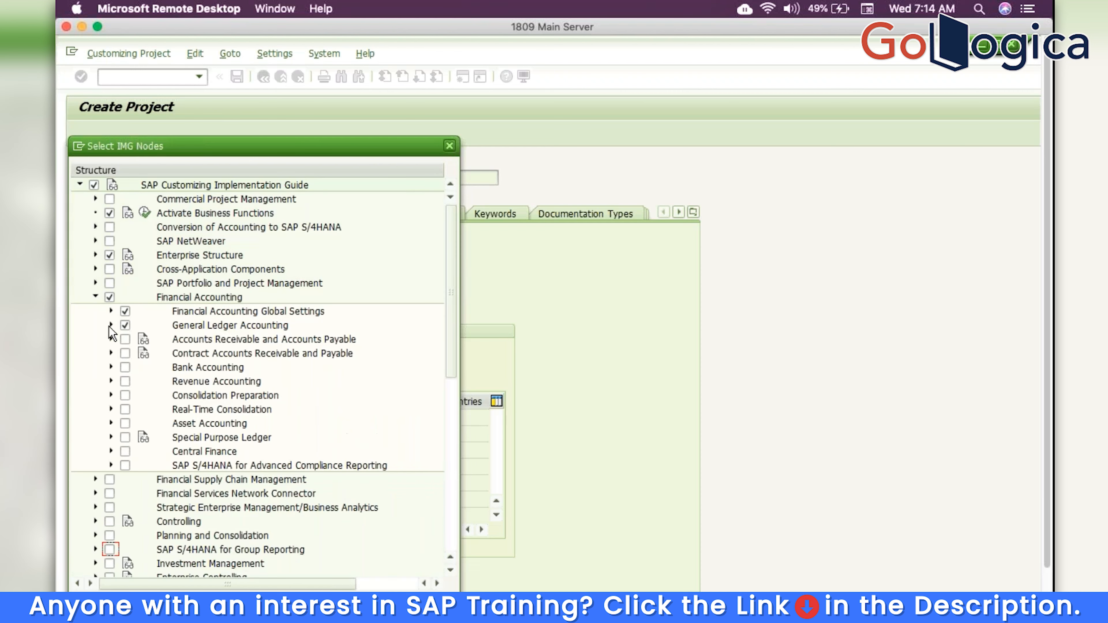
Tick Maintain Controlling Area, controlling number ranges and Maintain Versions under General Controlling > Organization
left_click(94, 296)
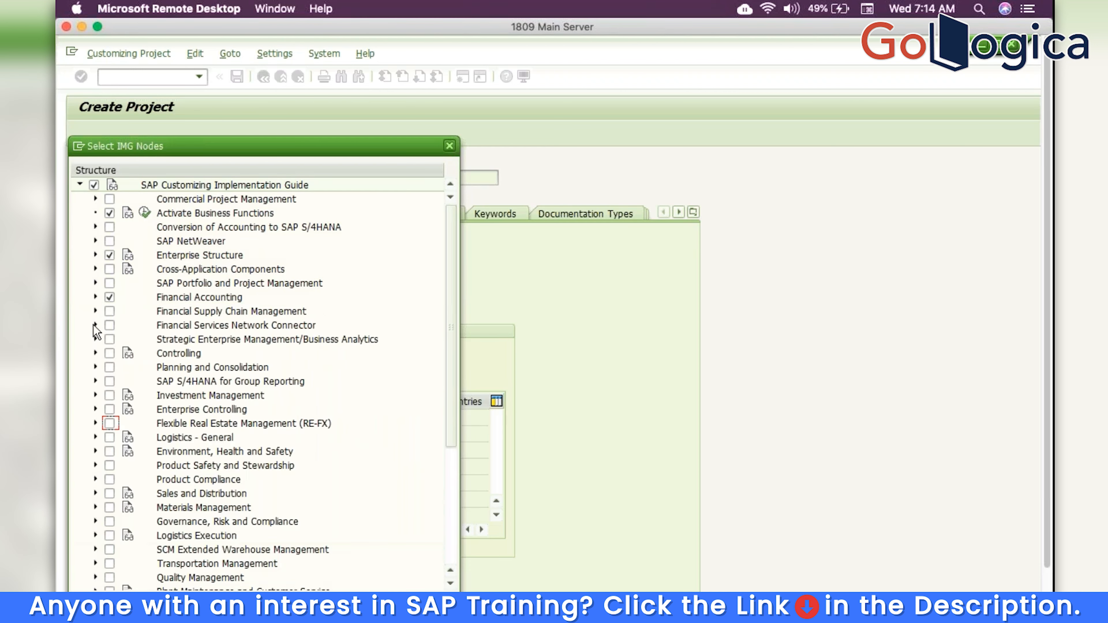
left_click(96, 353)
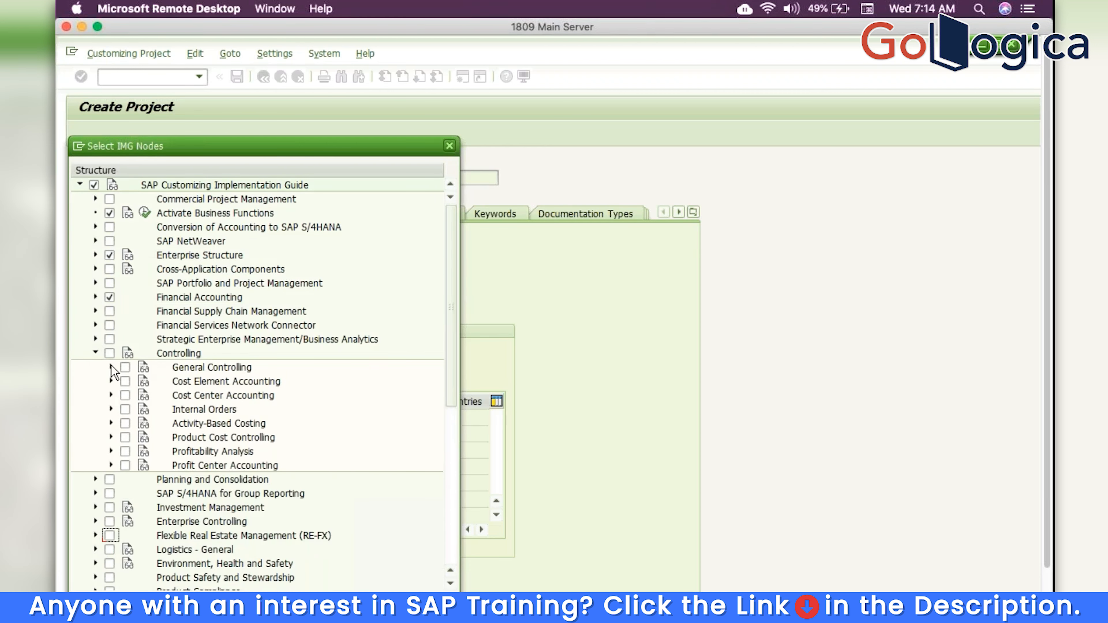
left_click(111, 367)
left_click(125, 381)
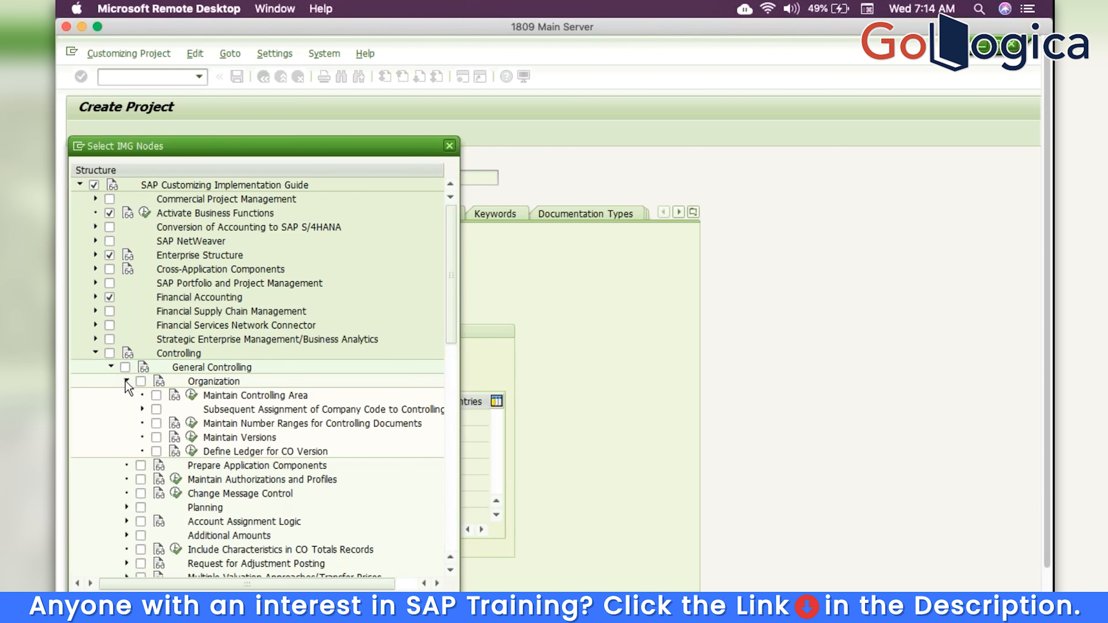
left_click(156, 395)
left_click(156, 423)
left_click(156, 437)
left_click(96, 353)
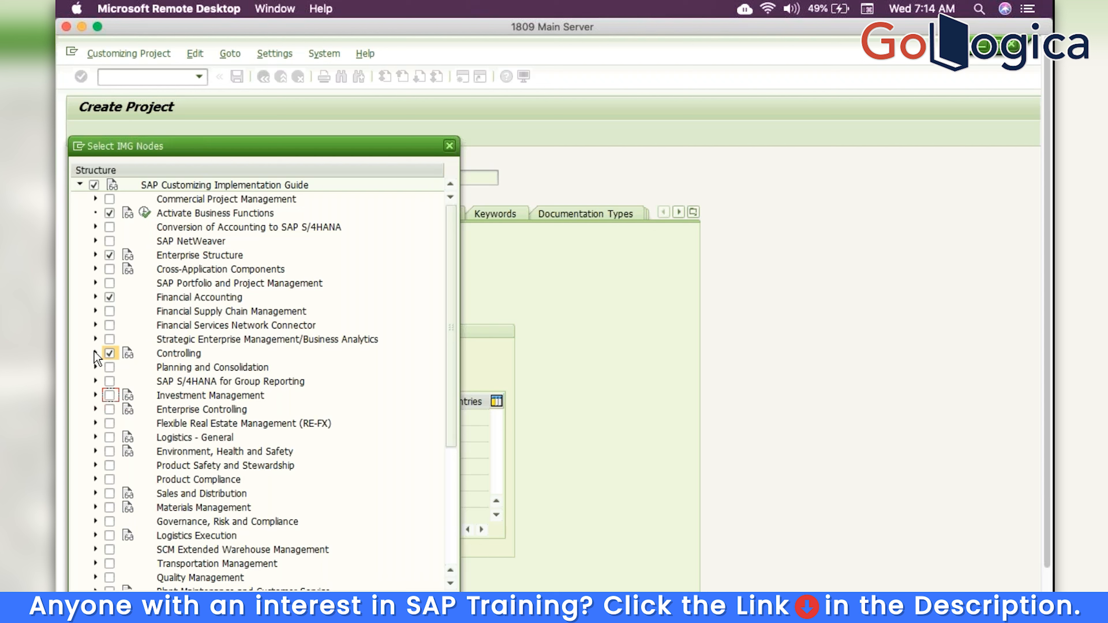
left_click(96, 227)
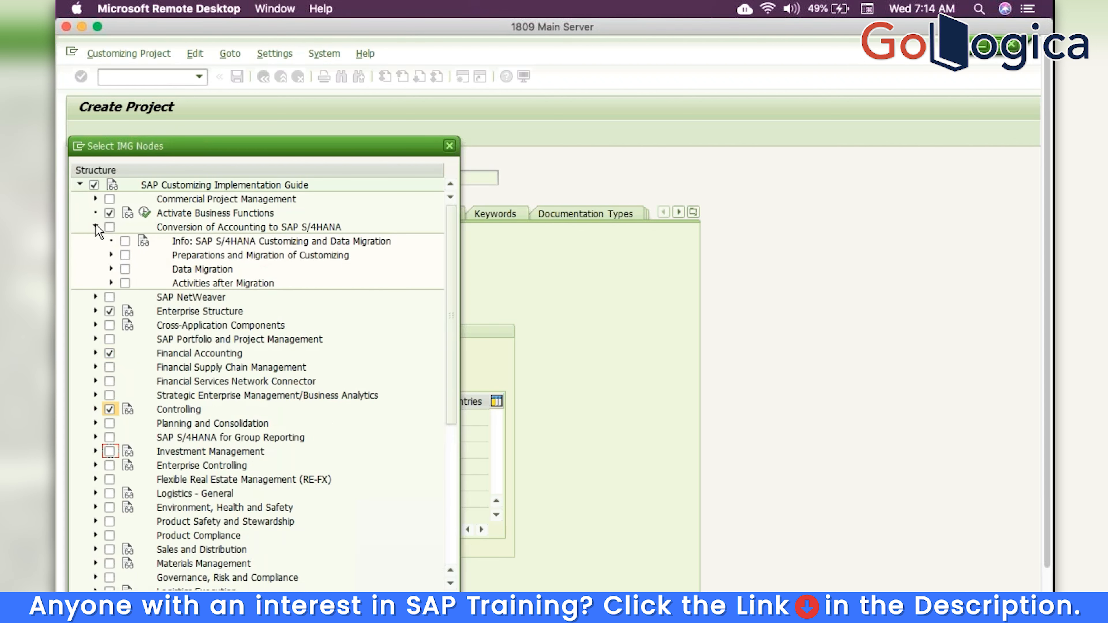
Tick General Ledger migration, ledger/currency type, CO version ledger, CO document mapping and posting-default activities, then confirm
left_click(112, 255)
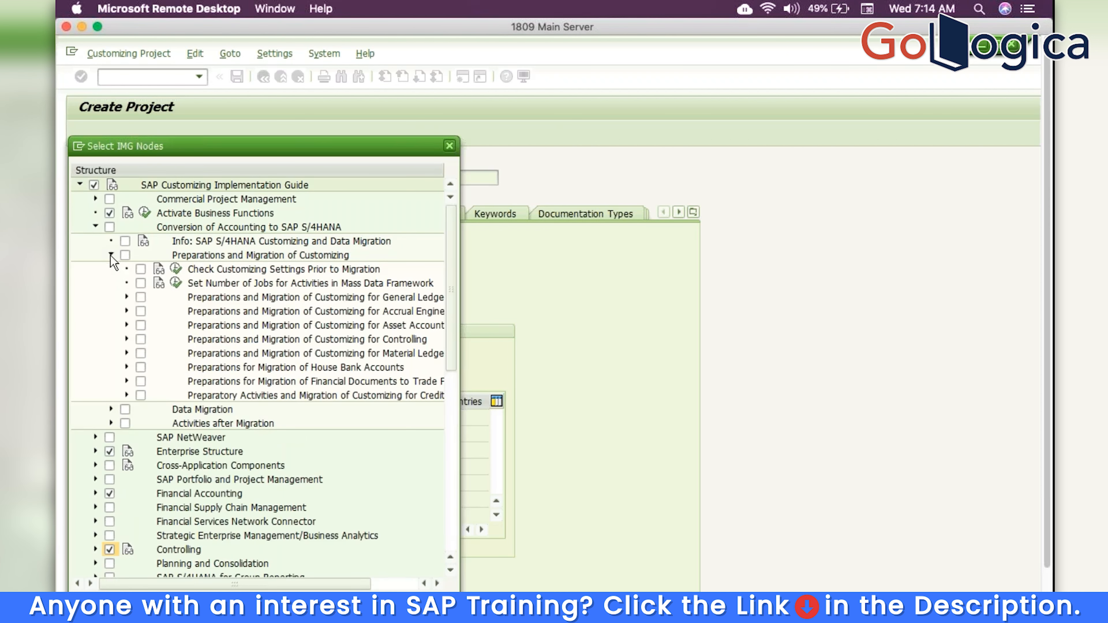
left_click(126, 296)
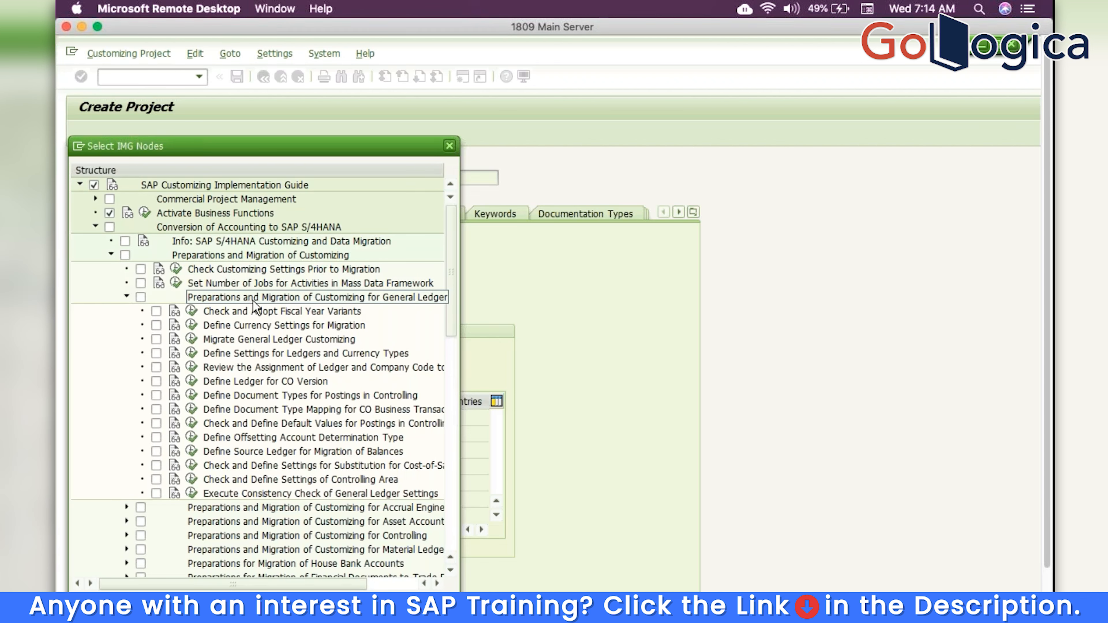
left_click(156, 339)
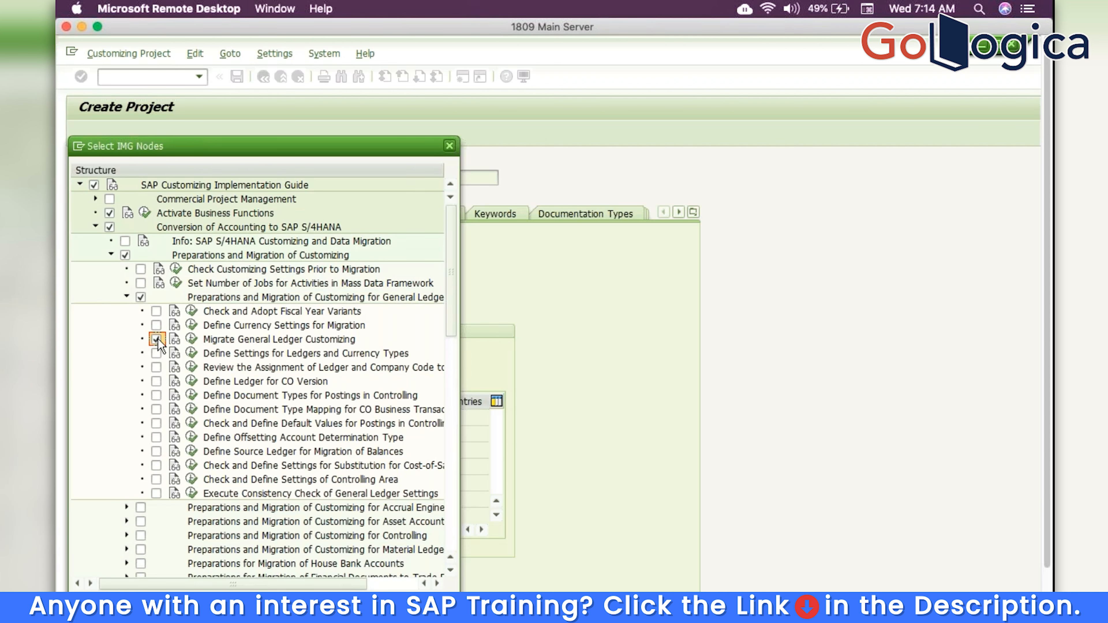
left_click(156, 353)
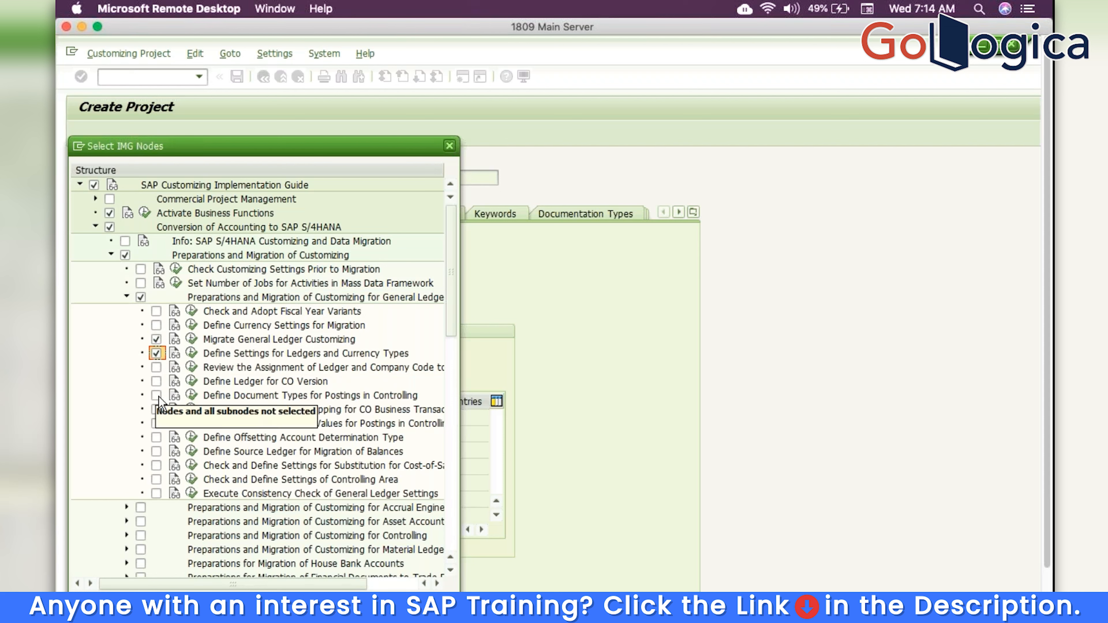
left_click(157, 381)
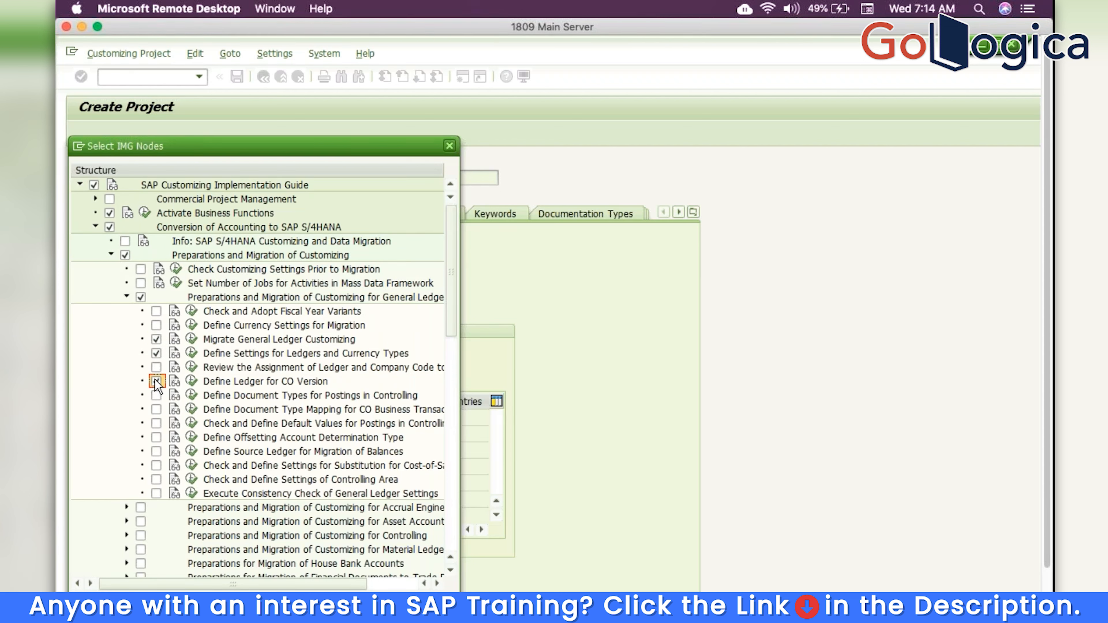
left_click(156, 408)
left_click(156, 422)
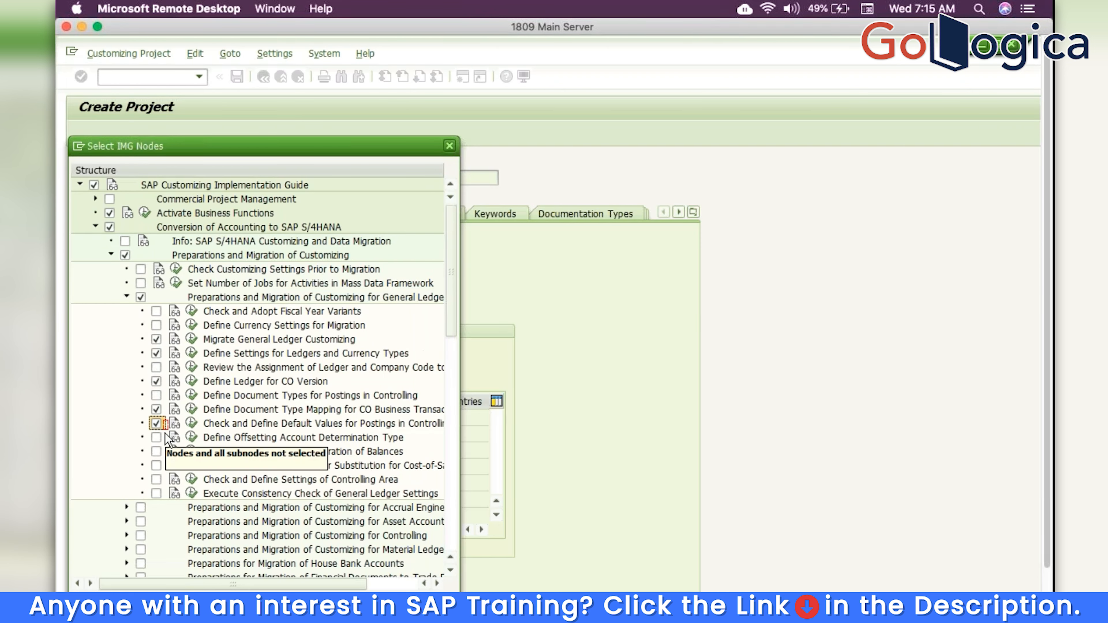
left_click(391, 603)
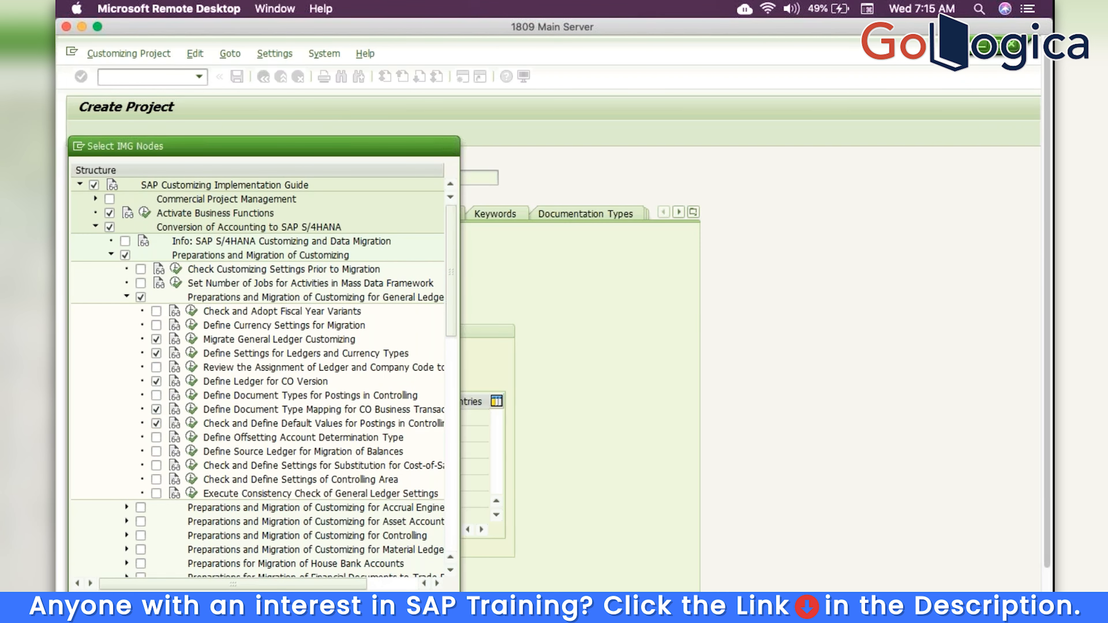
Save S4HANATRM and generate its project IMG, acknowledging the prompts and completion message
left_click(237, 77)
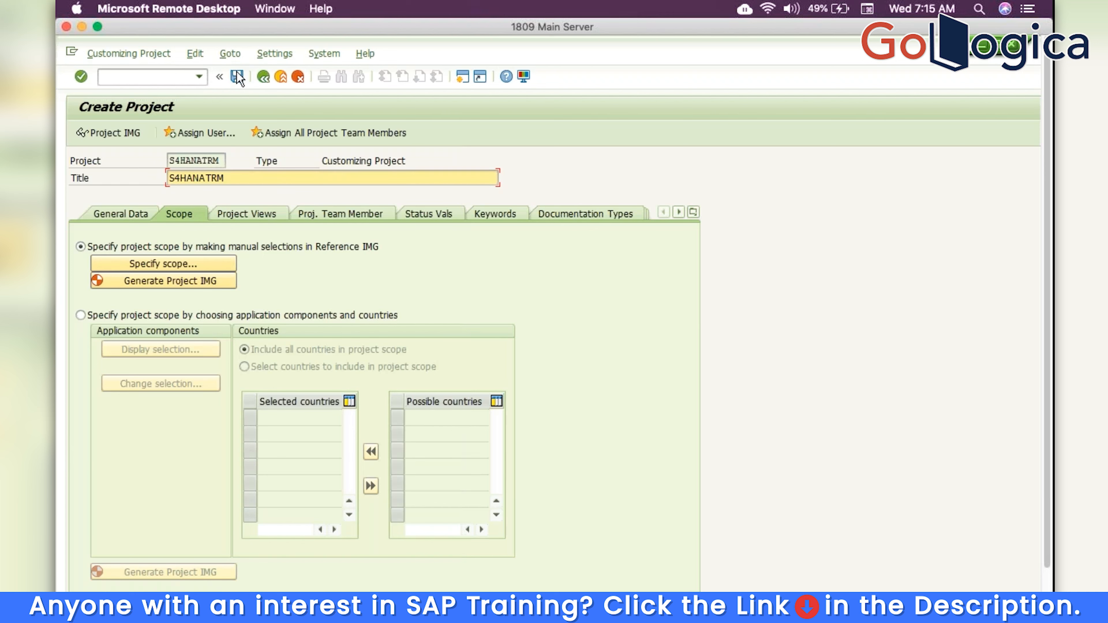
left_click(198, 282)
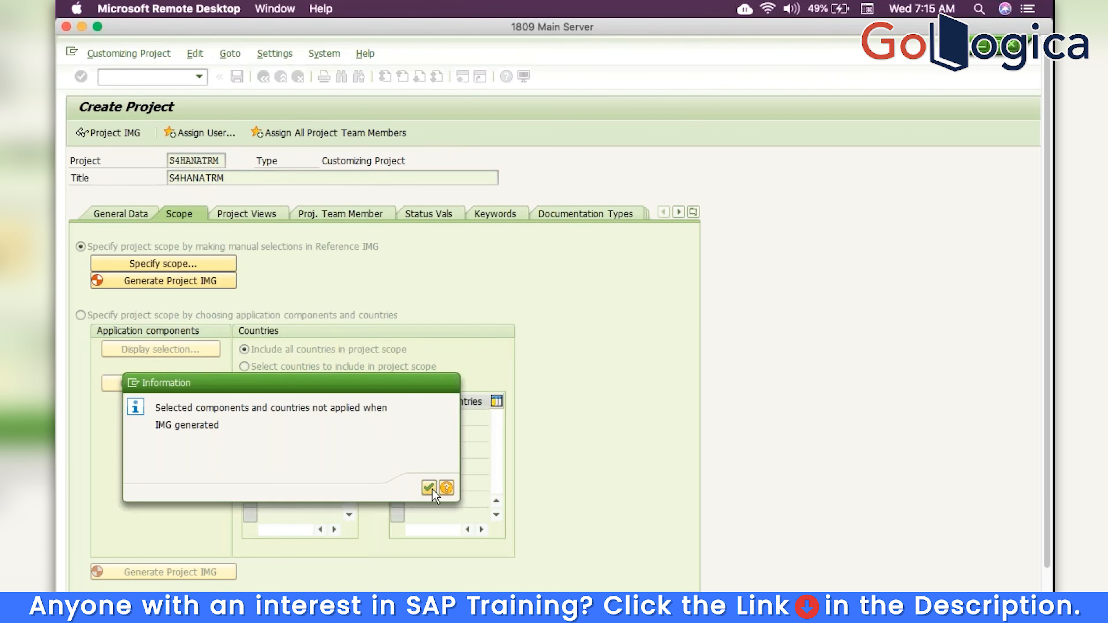
left_click(436, 487)
left_click(330, 317)
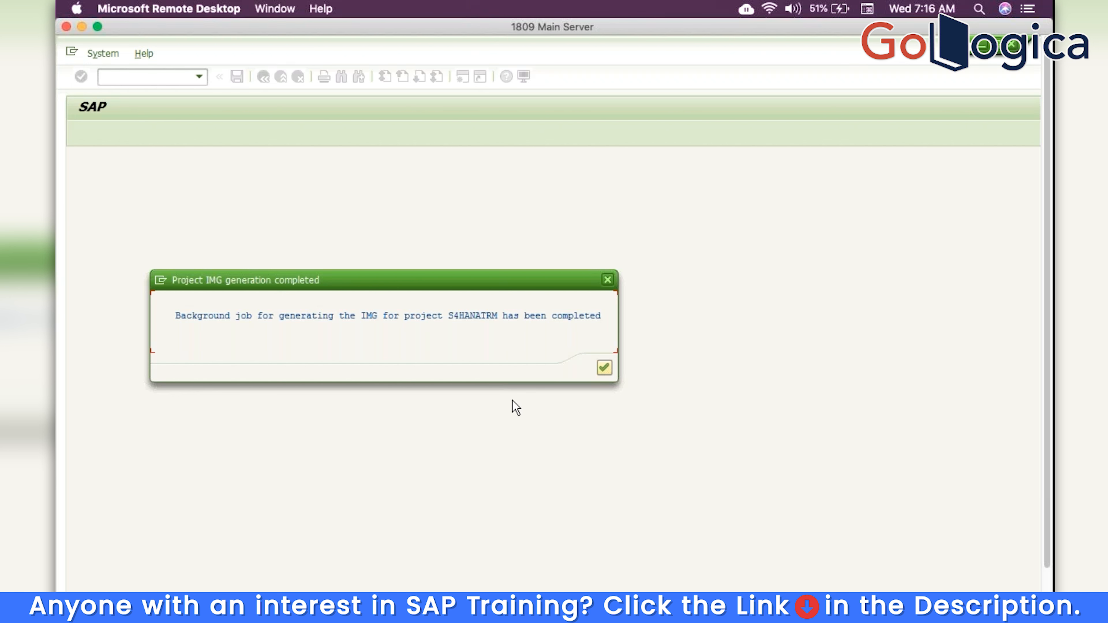
left_click(605, 367)
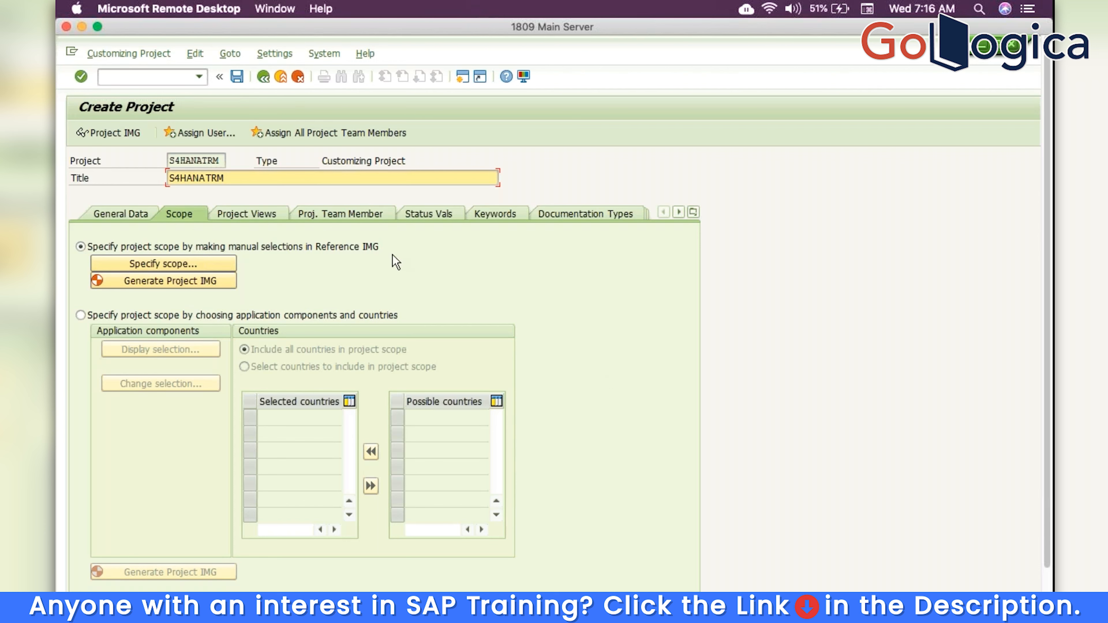
left_click(266, 81)
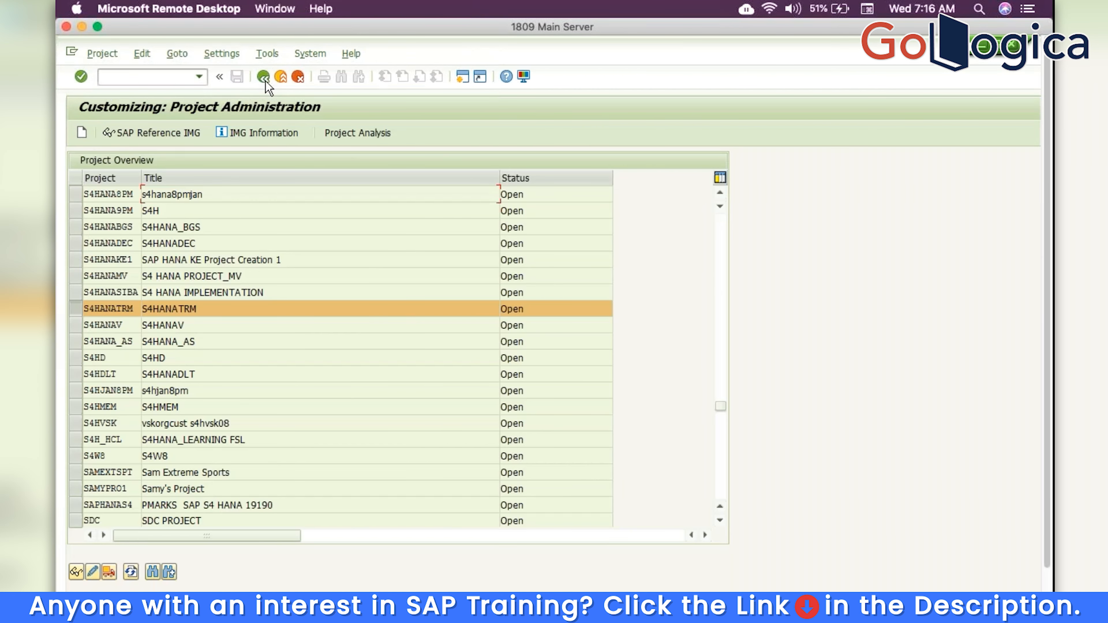
Return to the SAP Easy Access menu and collapse its Tools folder
left_click(263, 78)
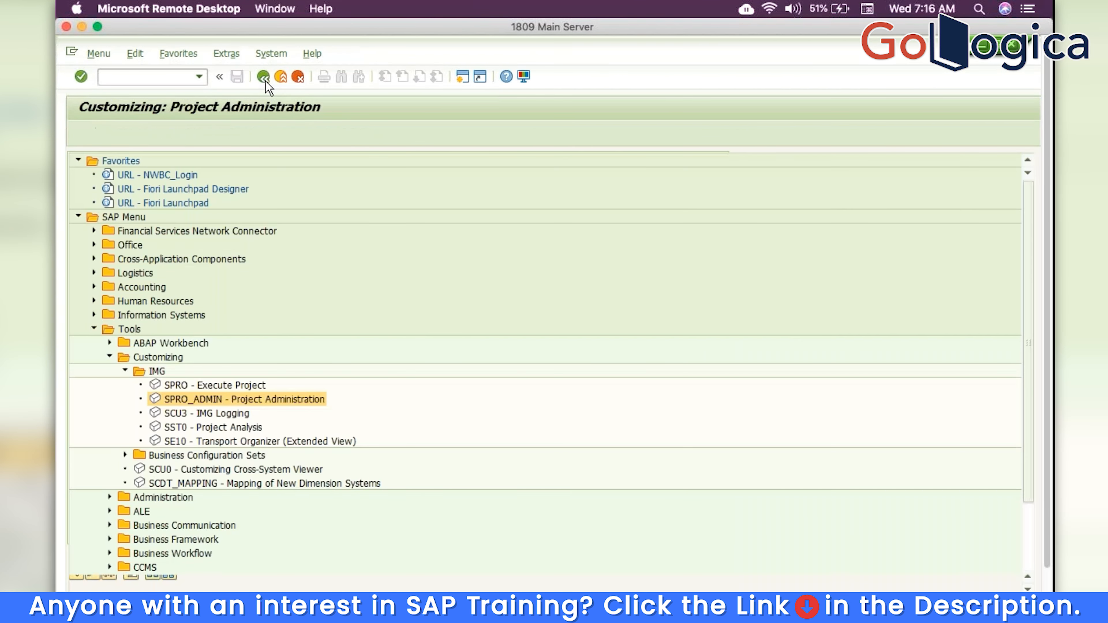
left_click(94, 330)
left_click(128, 82)
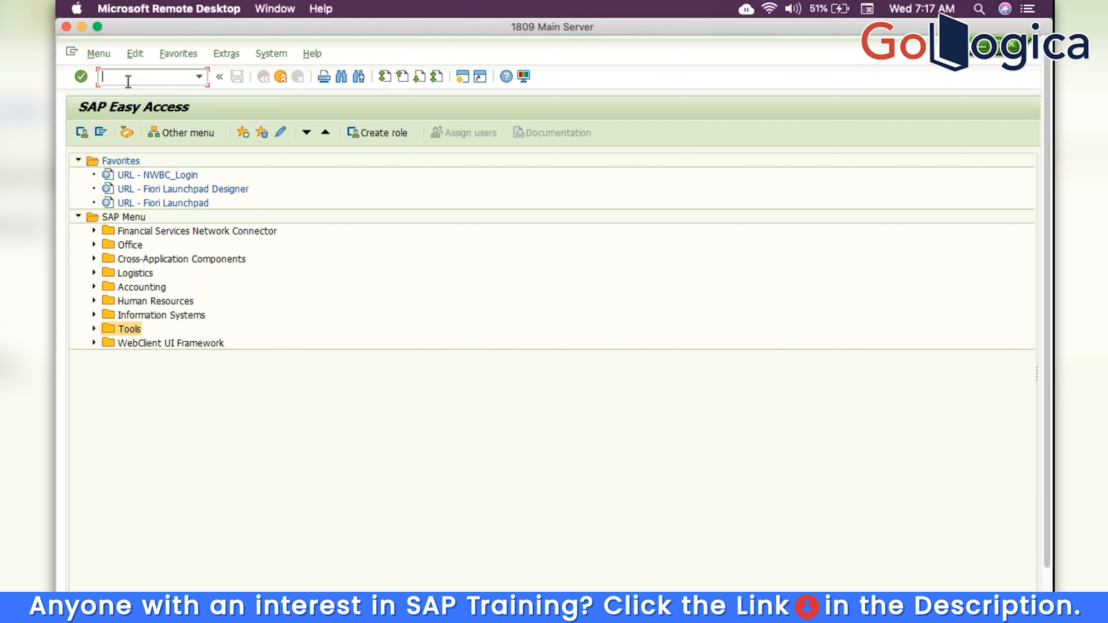
Run SPRO and add project S4HANATRM to My Customizing Worklist
type("SPRO")
key("Return")
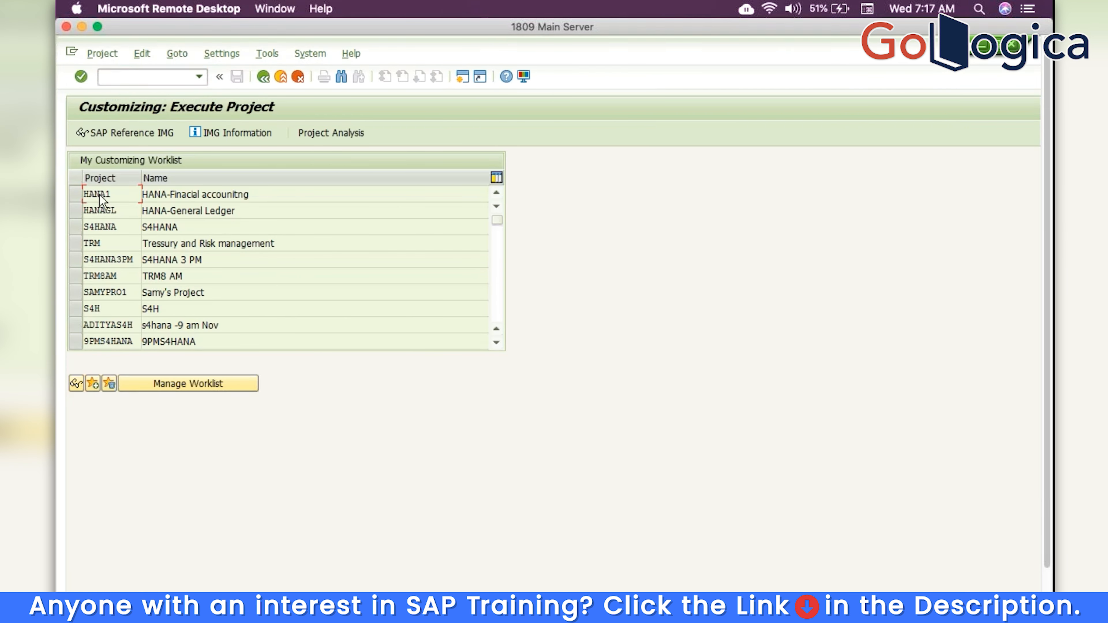
left_click(93, 384)
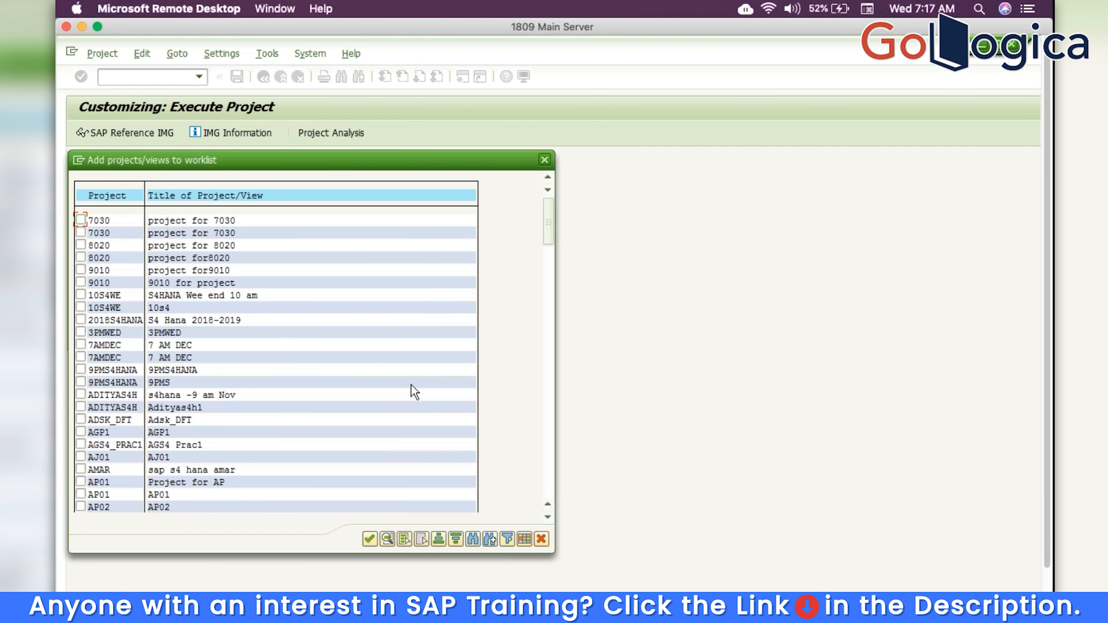
left_click(546, 443)
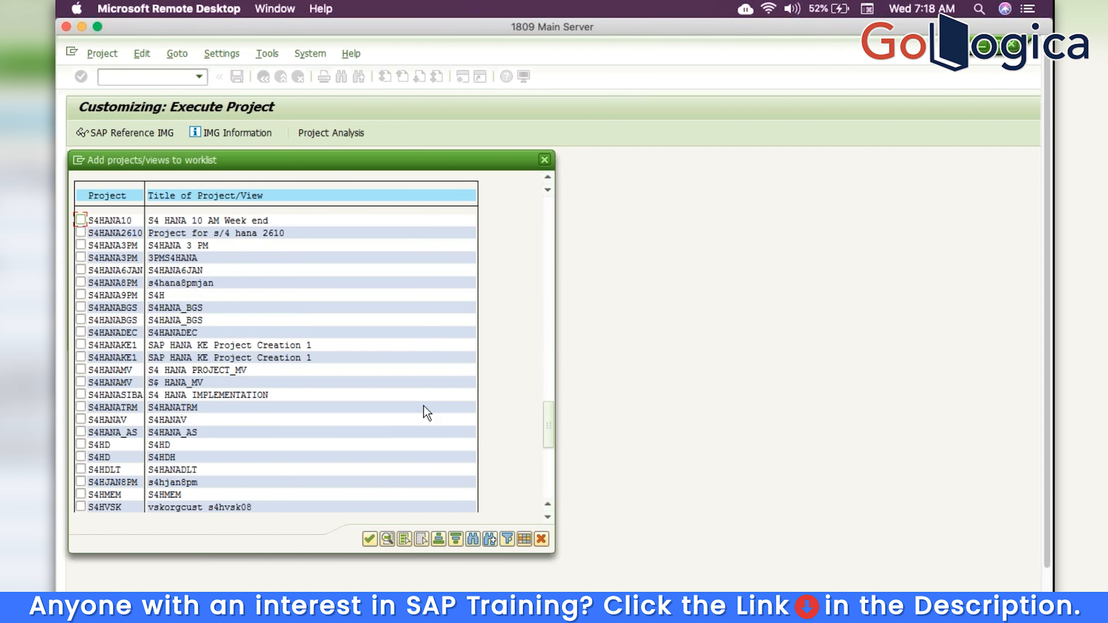
left_click(81, 407)
left_click(370, 539)
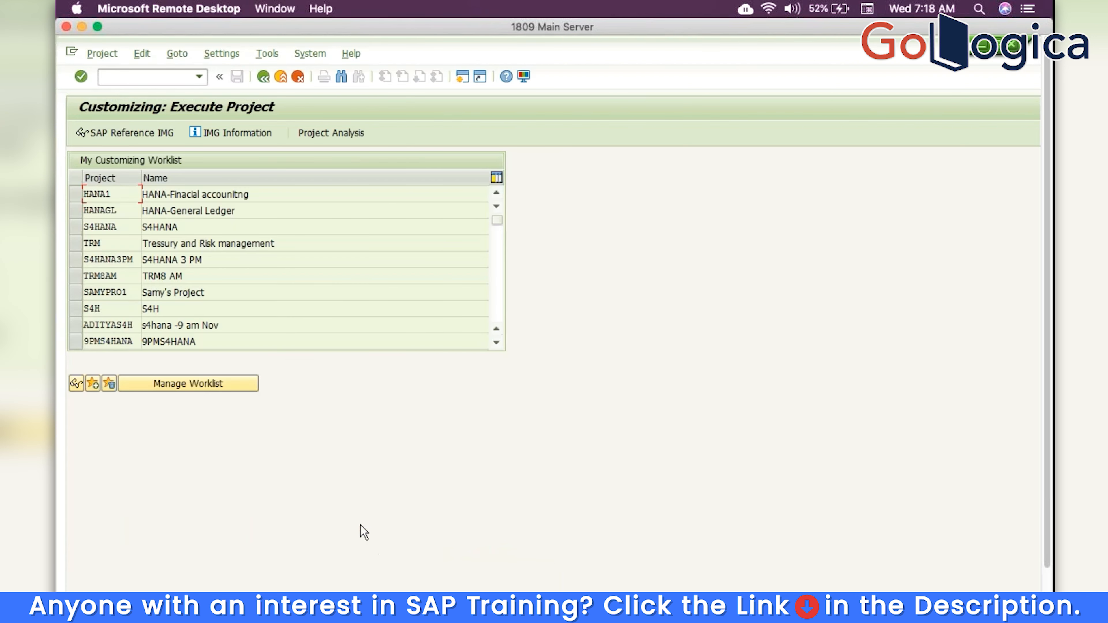
Open project S4HANATRM and check Enterprise Structure > Definition > Financial Accounting, then collapse it
scroll(498, 303, "down", 5)
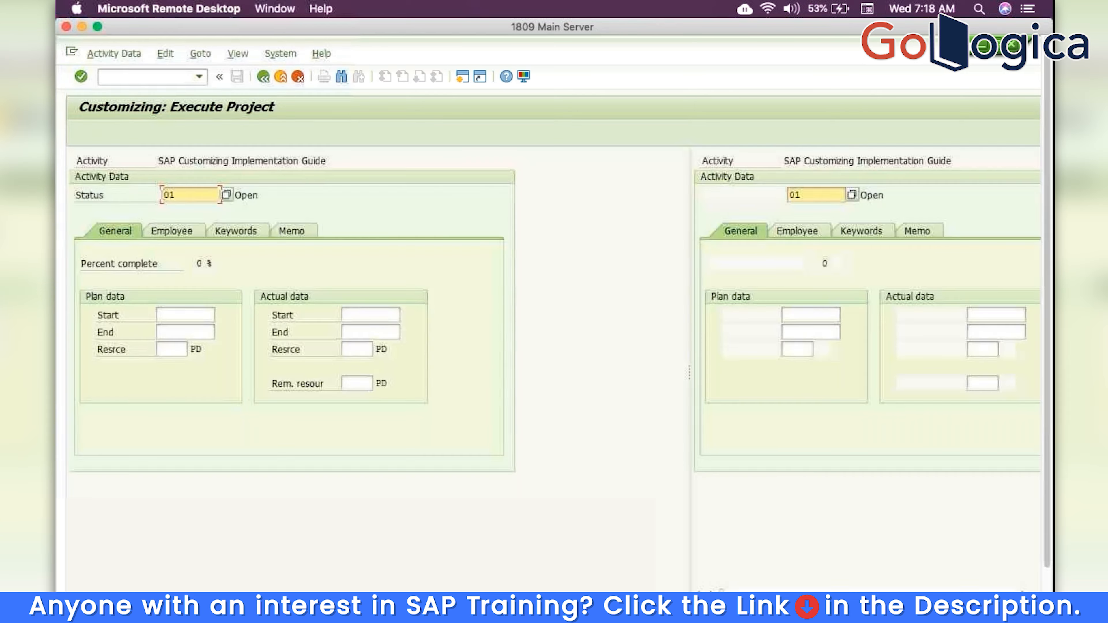
left_click(311, 376)
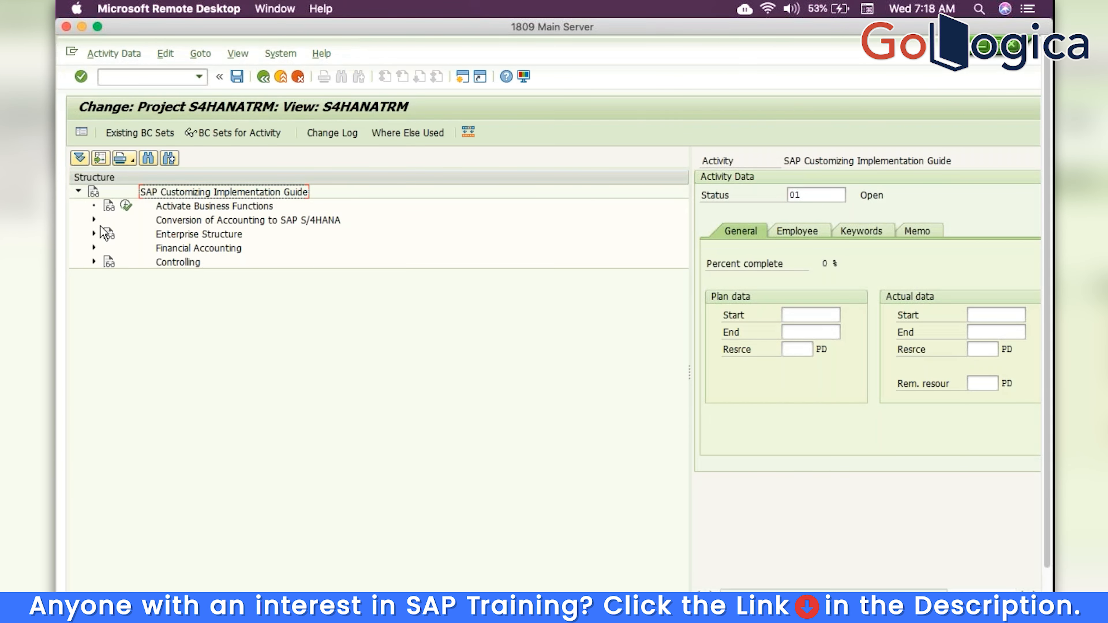
left_click(95, 233)
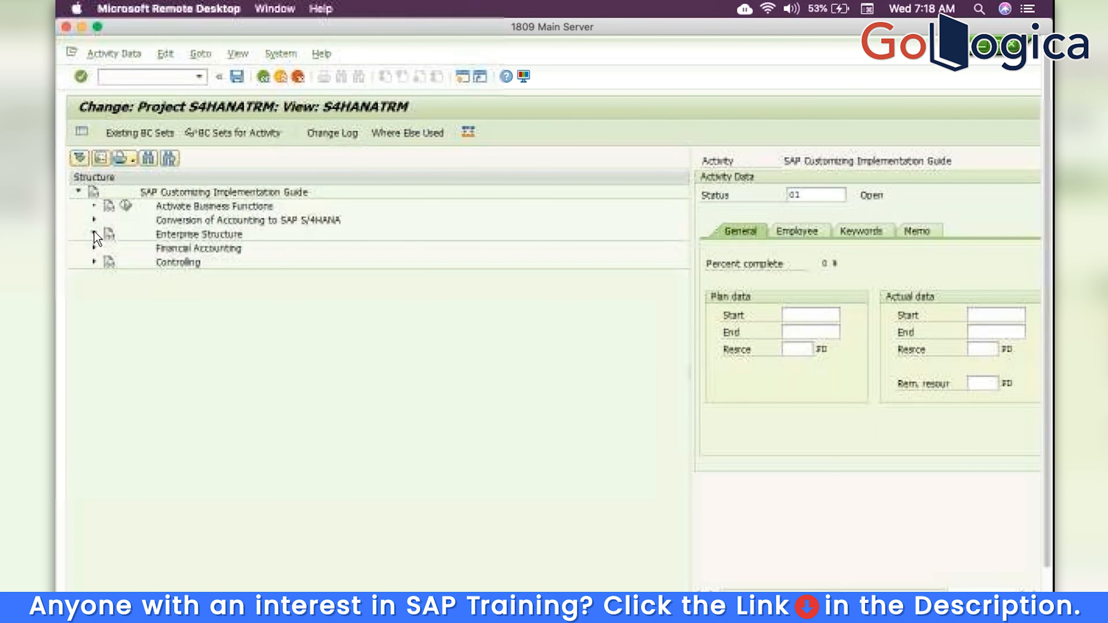
left_click(109, 248)
left_click(125, 261)
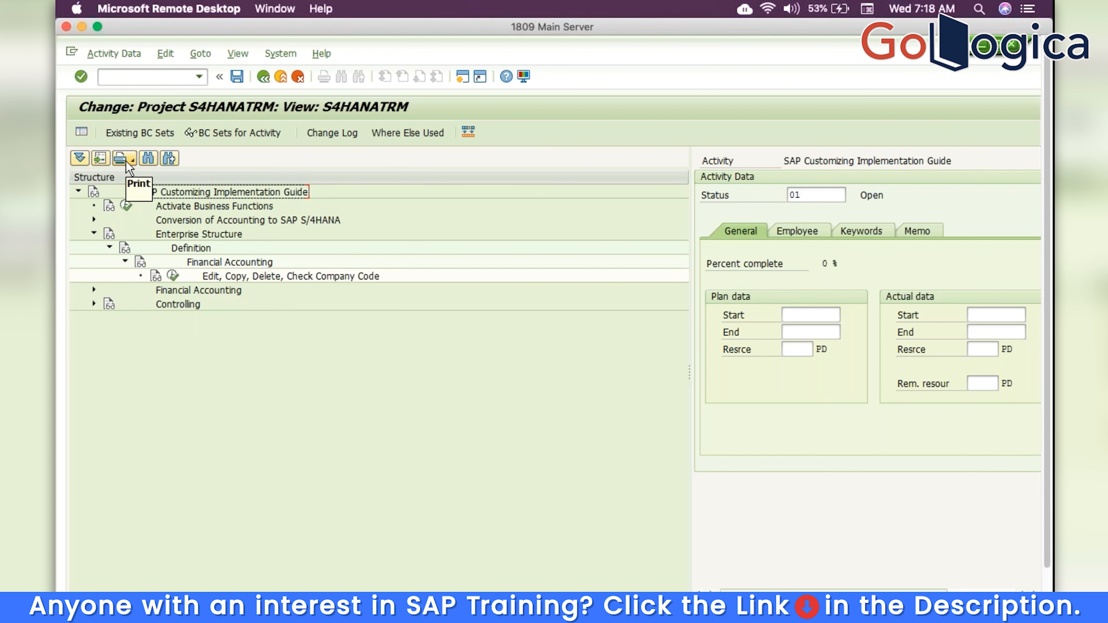
left_click(110, 247)
left_click(94, 234)
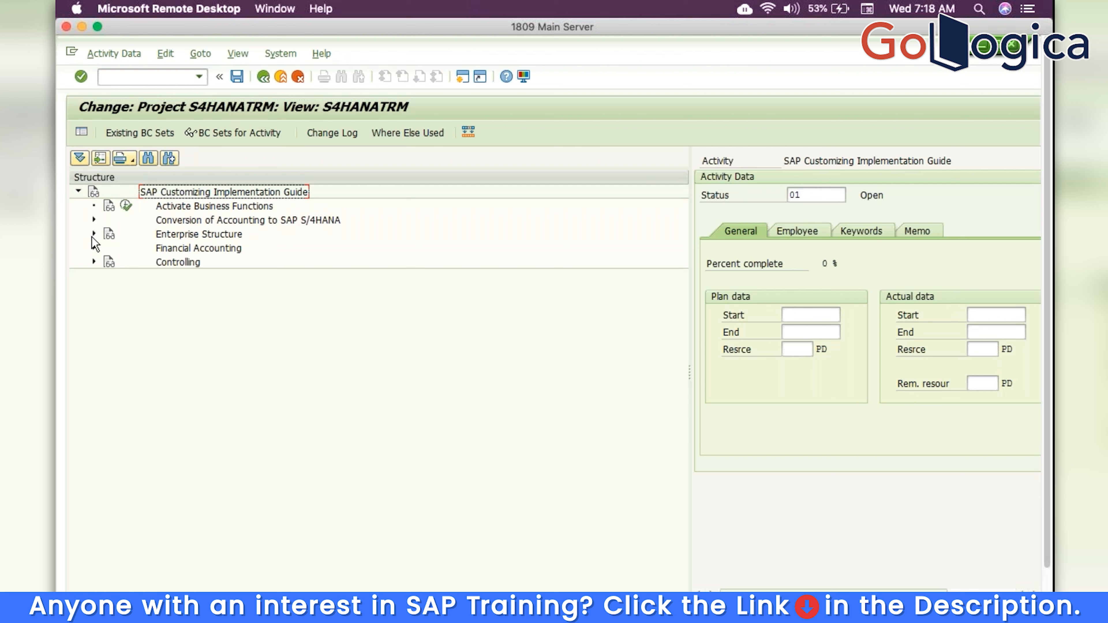
Preview the whole project IMG printout with all subnodes and project documentation included
left_click(184, 199)
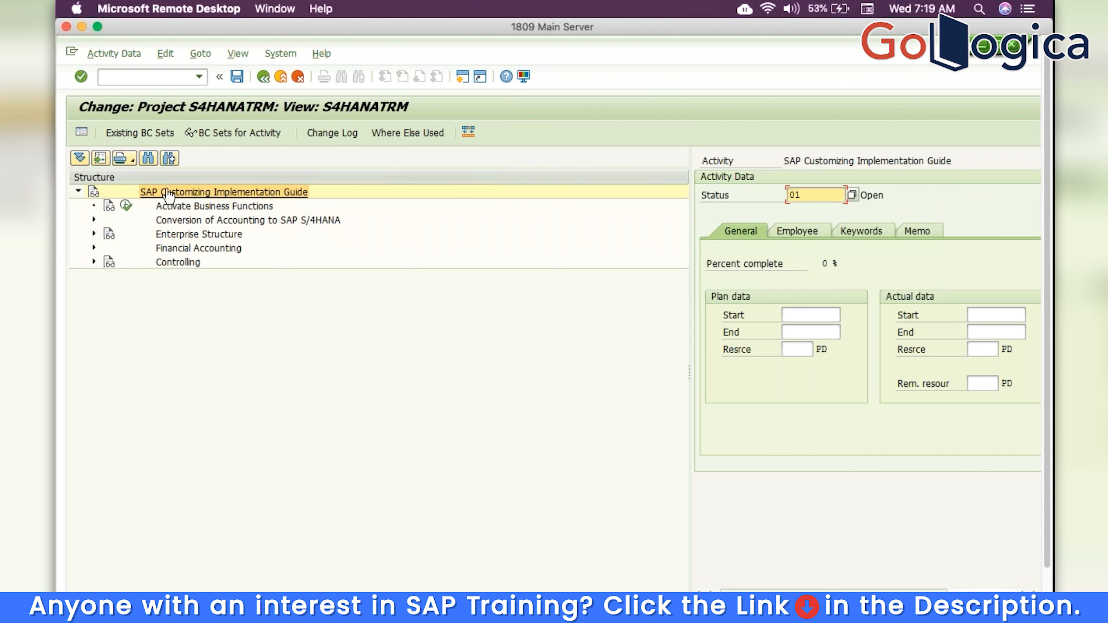
left_click(132, 160)
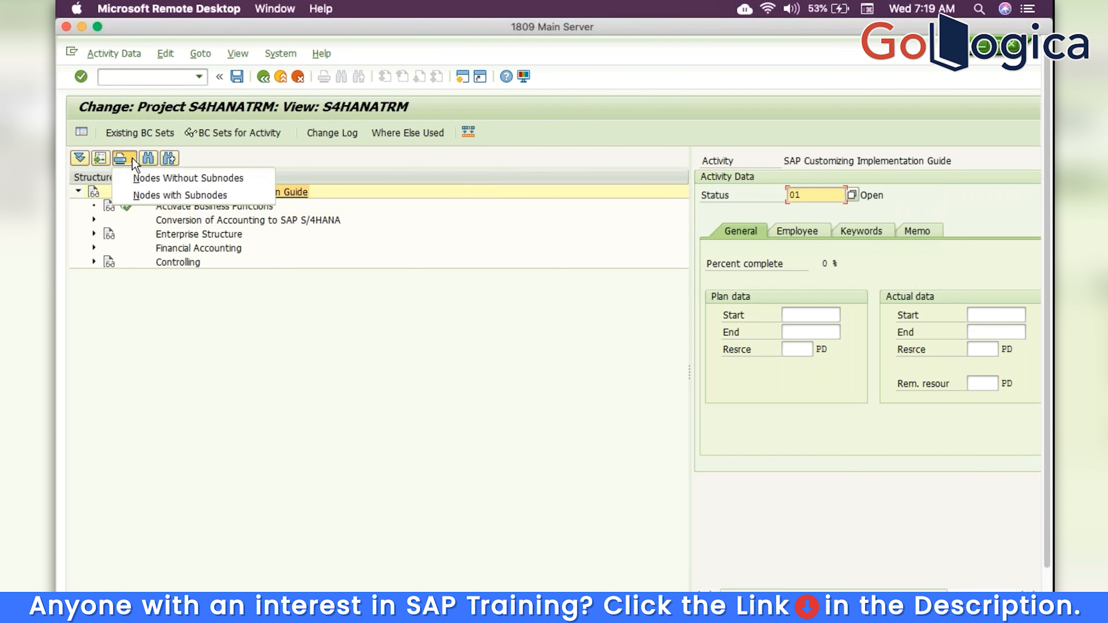
left_click(139, 194)
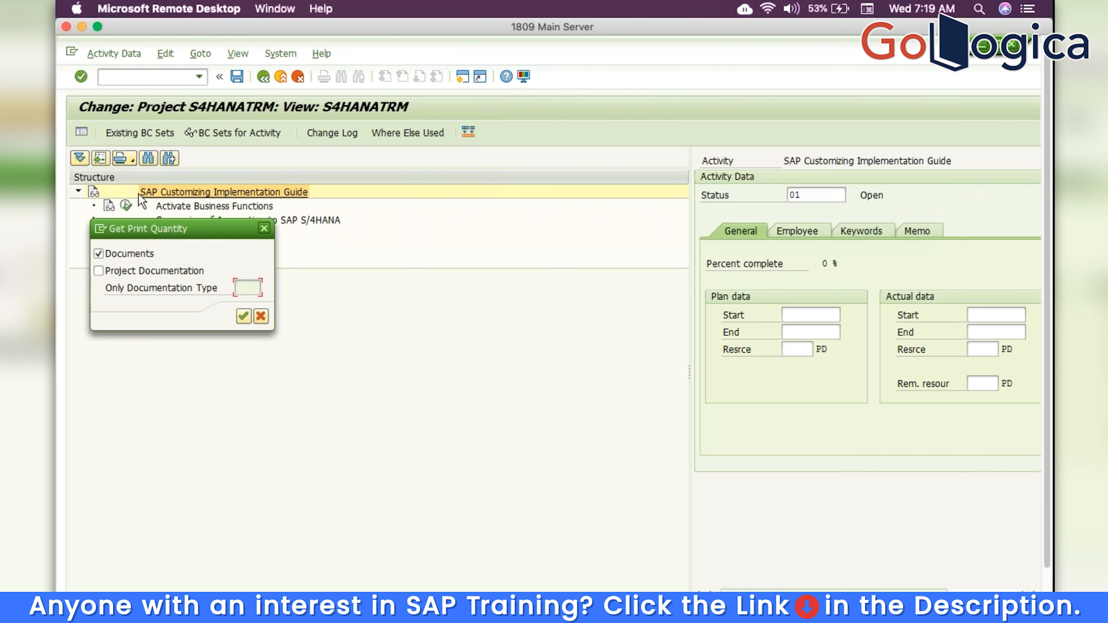
left_click(132, 273)
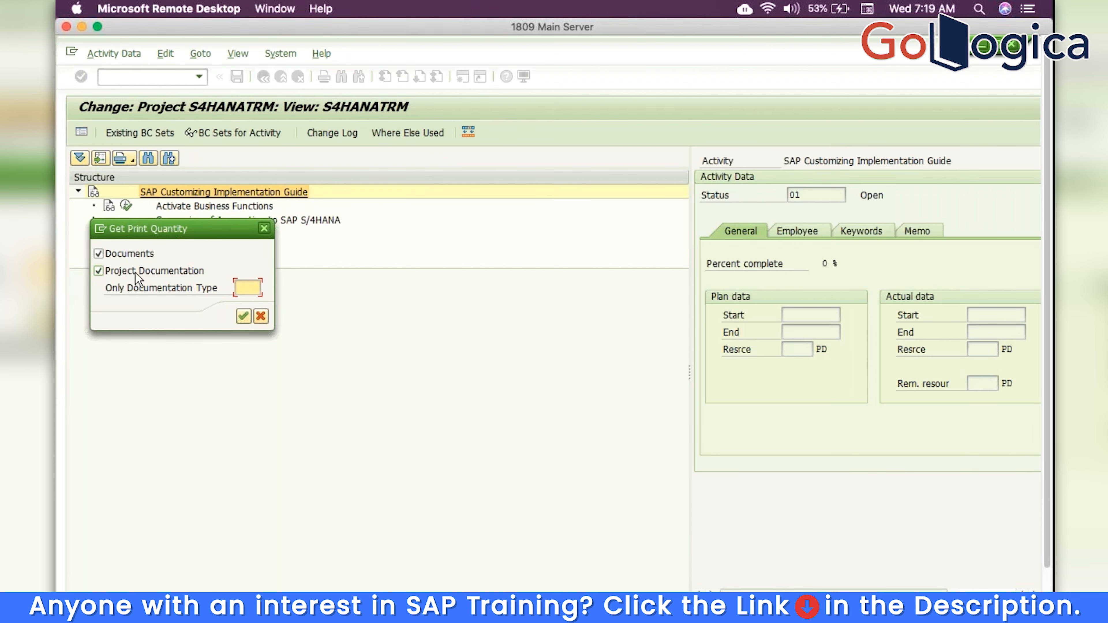
left_click(239, 316)
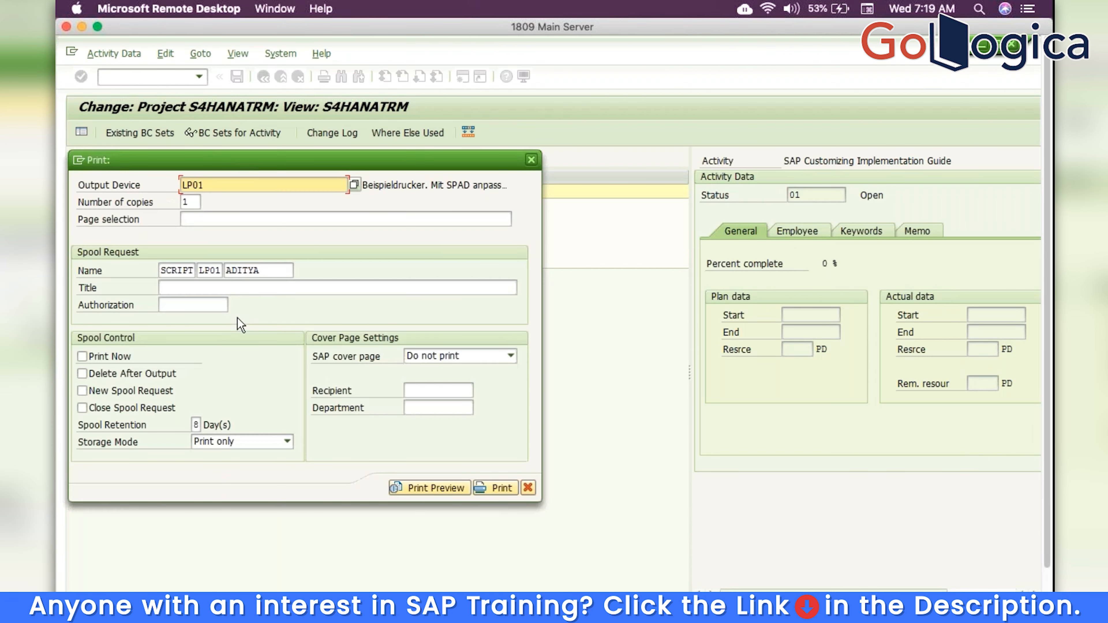
left_click(436, 487)
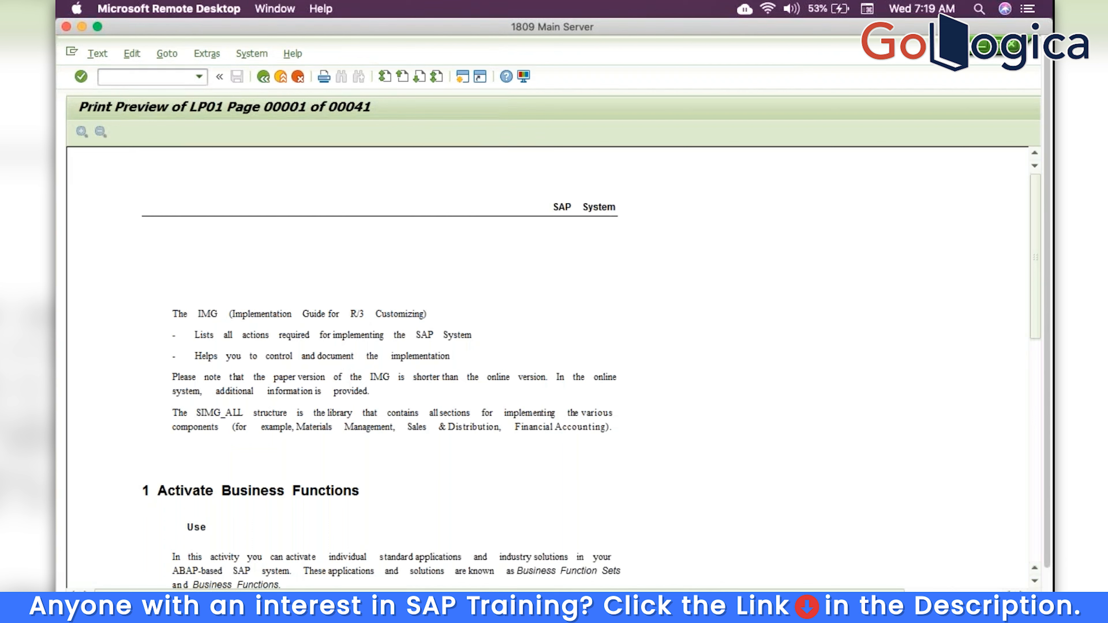
left_click(167, 53)
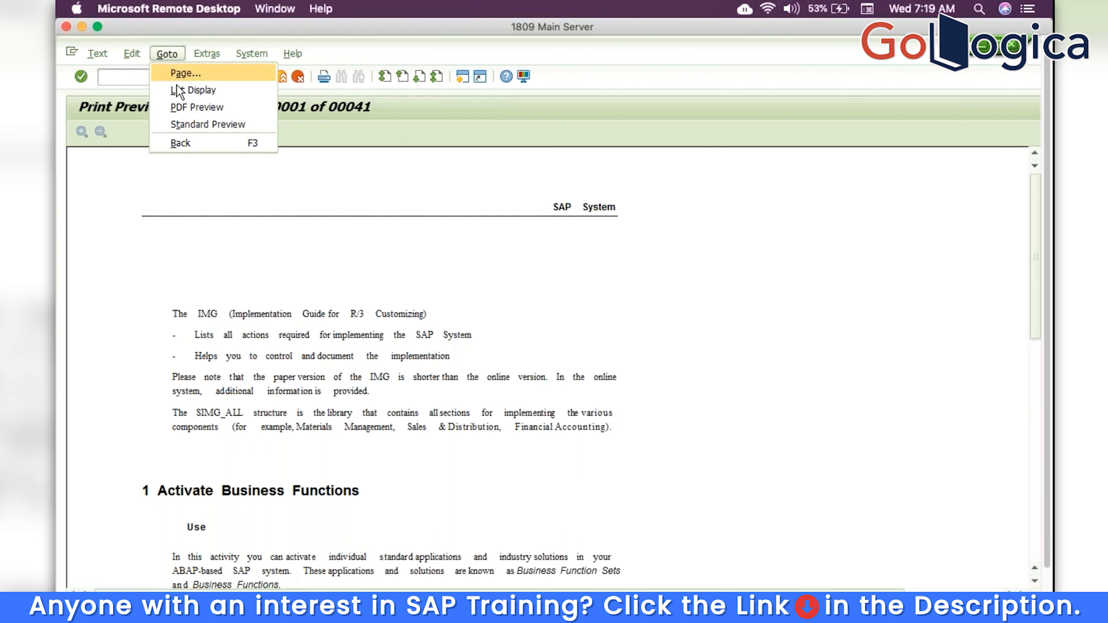
left_click(180, 92)
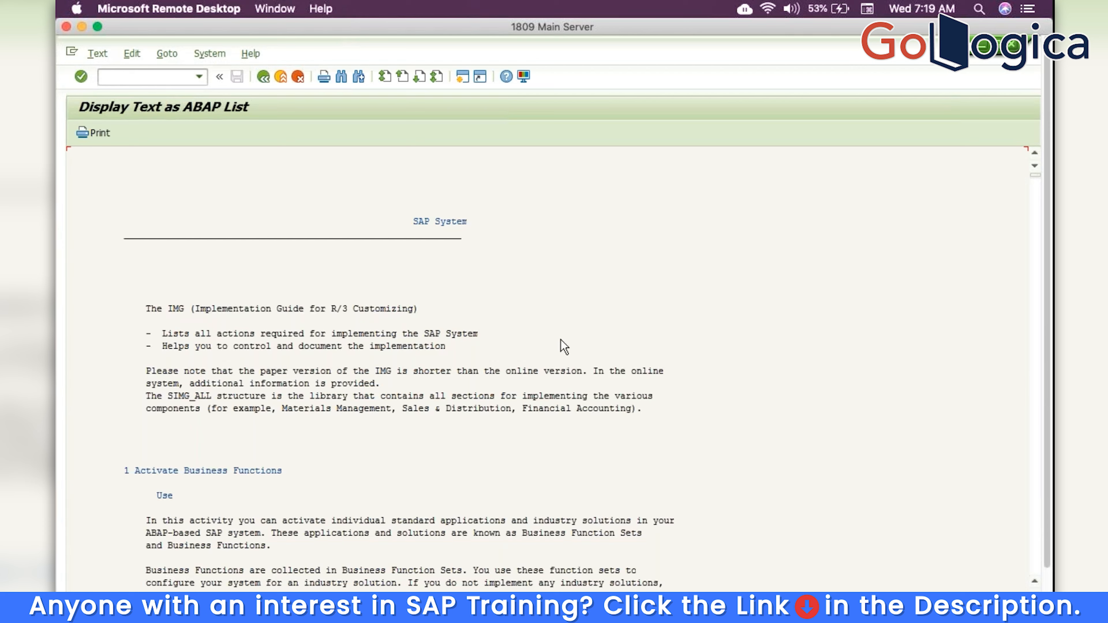
scroll(561, 339, "down", 5)
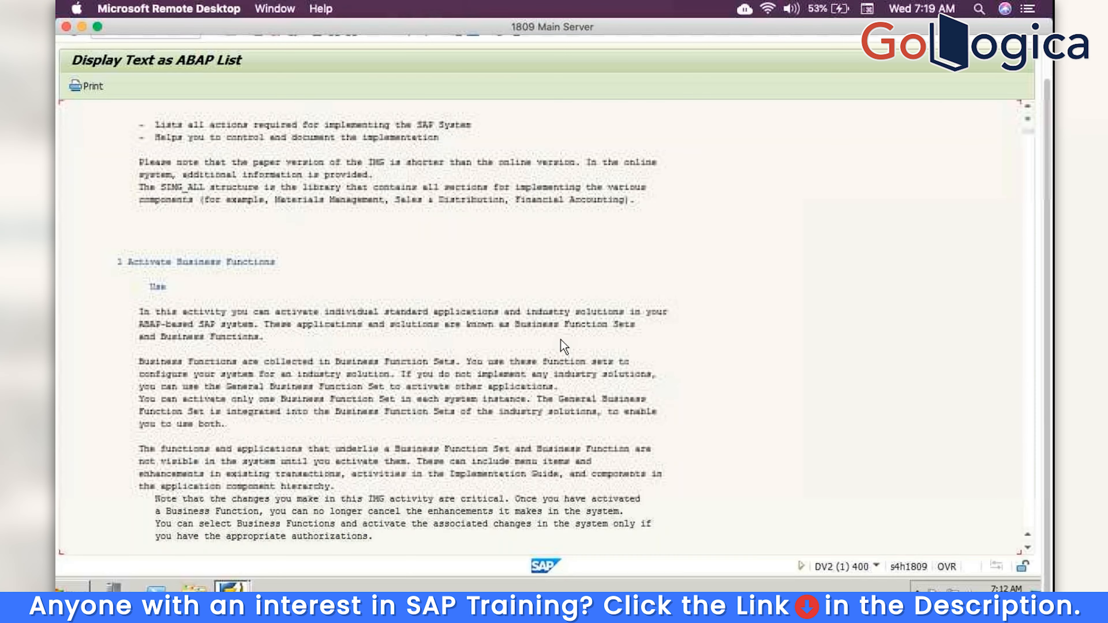
scroll(561, 341, "down", 10)
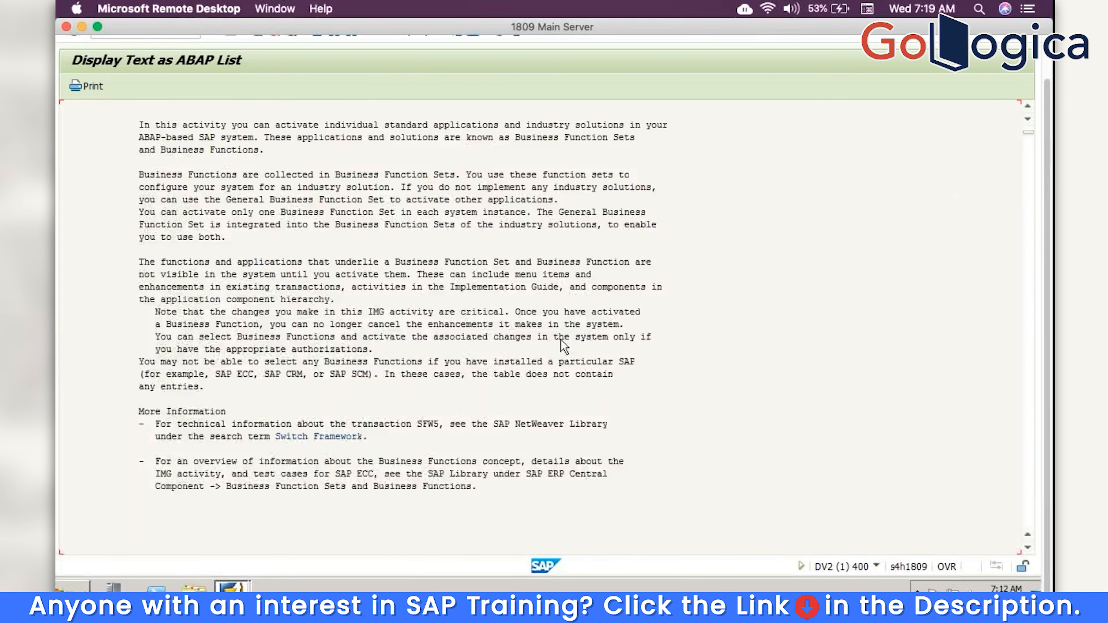
scroll(561, 339, "down", 10)
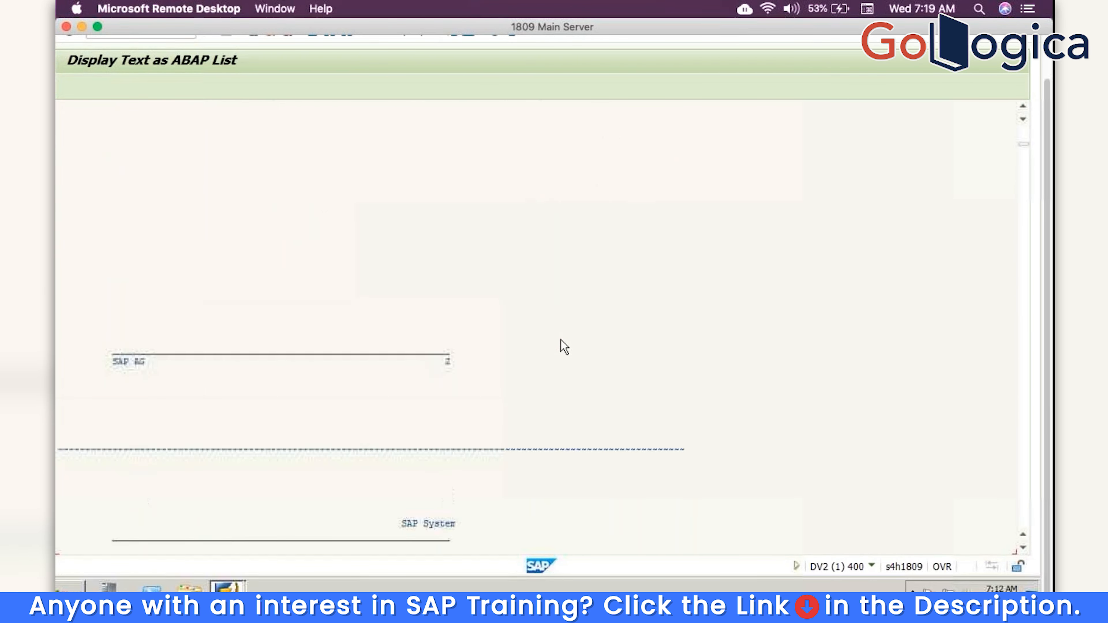
scroll(561, 341, "down", 7)
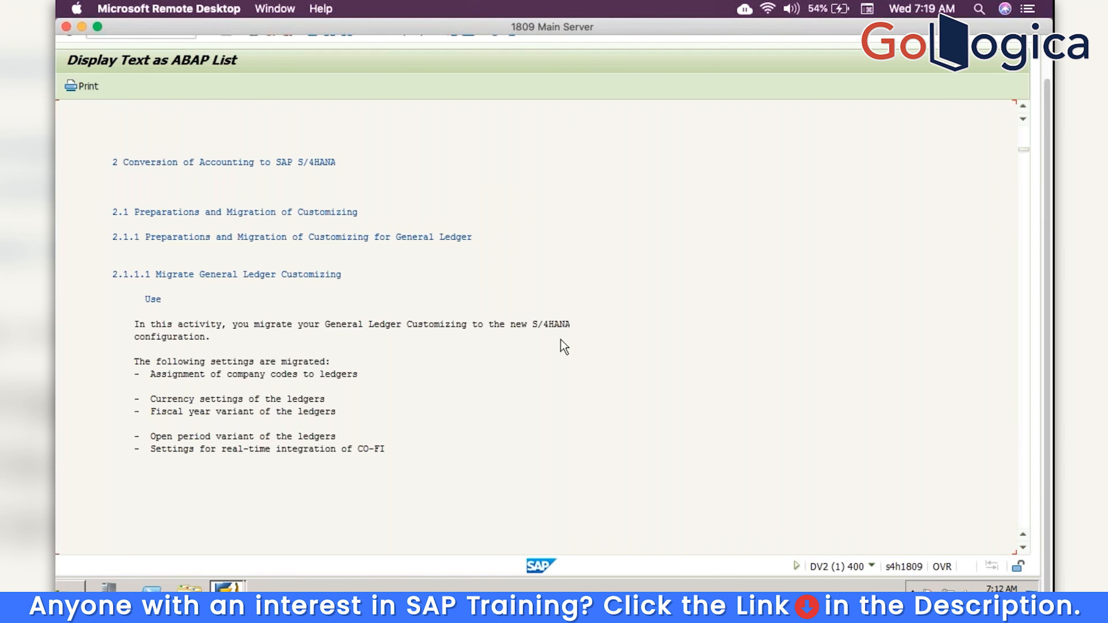
scroll(561, 340, "down", 10)
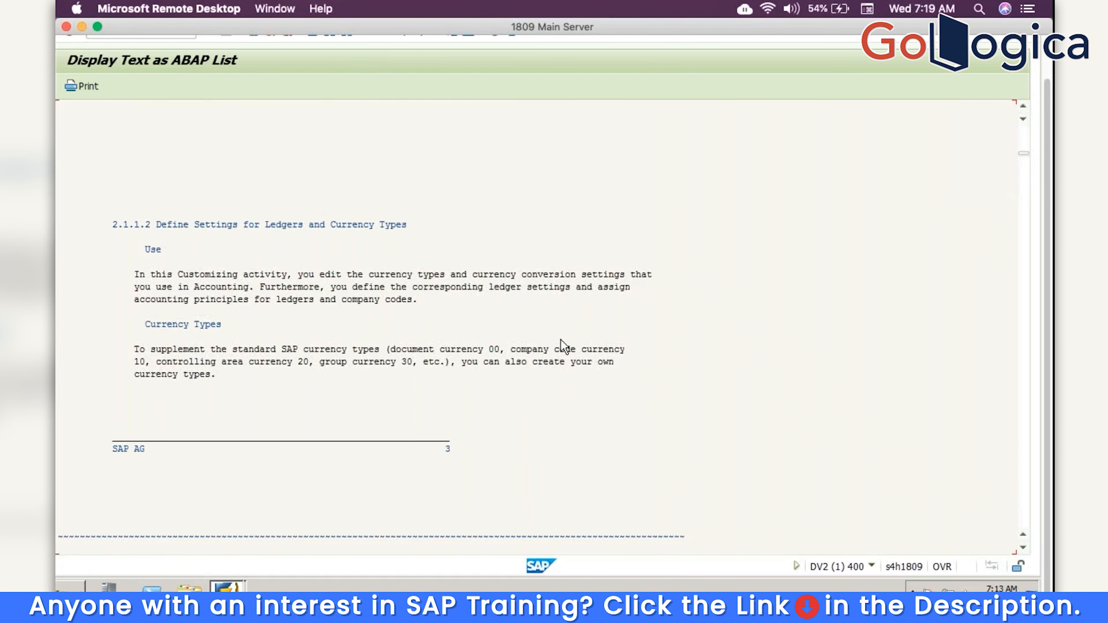
scroll(561, 340, "down", 12)
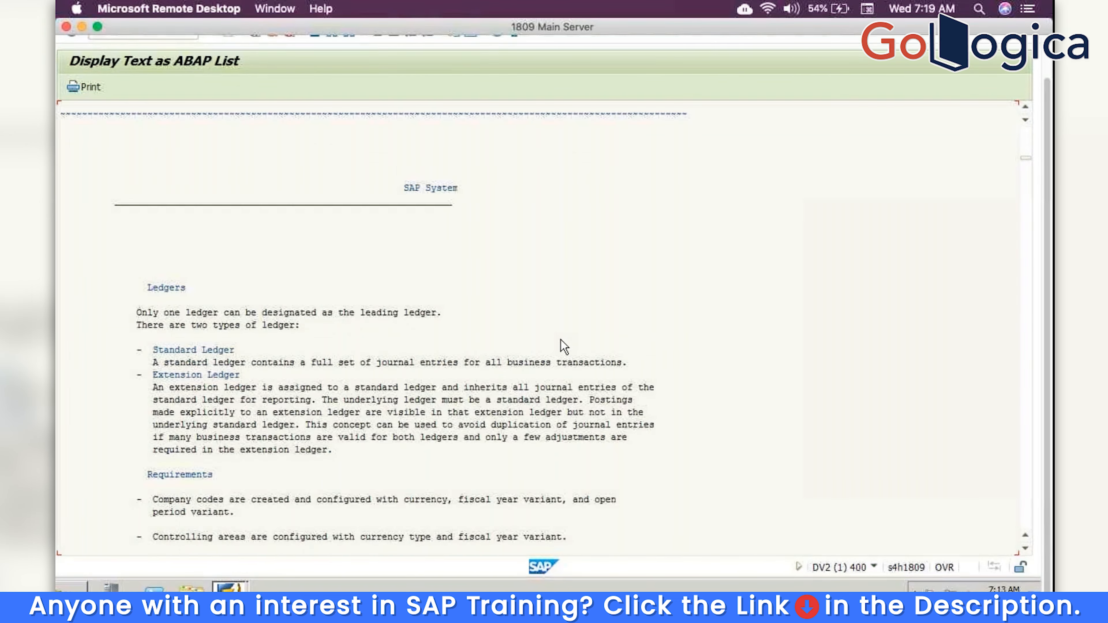
scroll(561, 340, "up", 7)
left_click(264, 78)
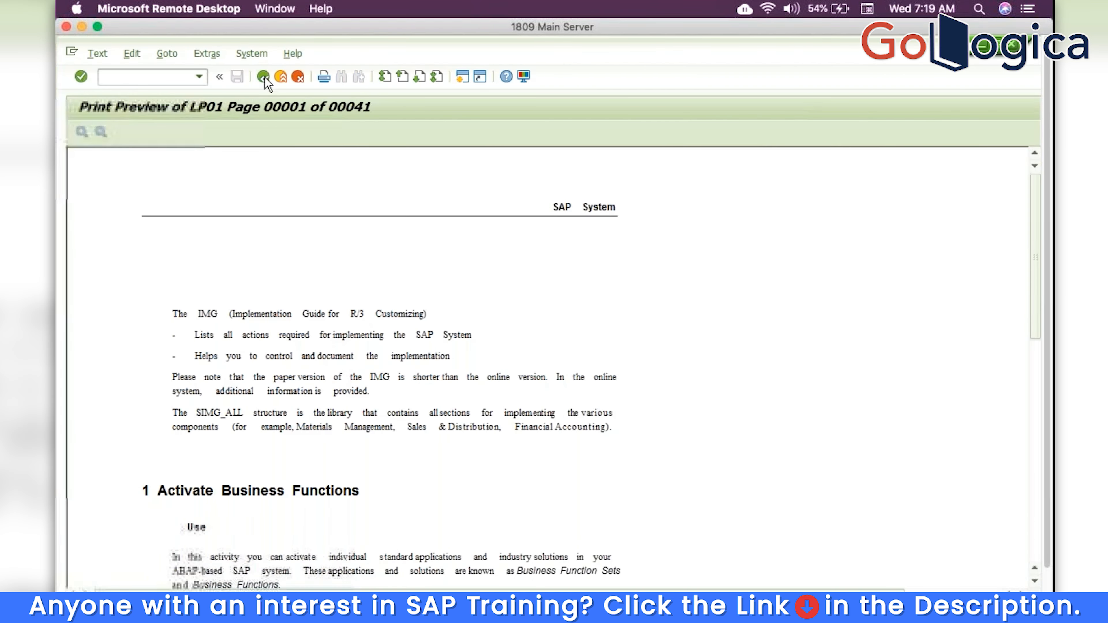
left_click(264, 78)
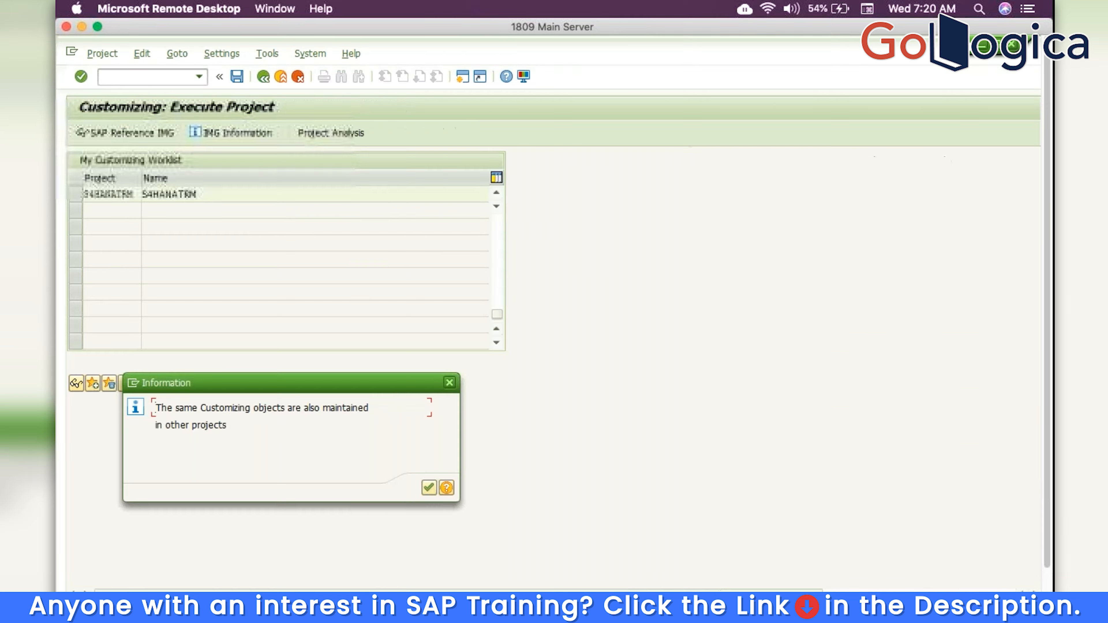
Acknowledge the shared customizing objects message and accept the Switch Framework security warning
left_click(430, 488)
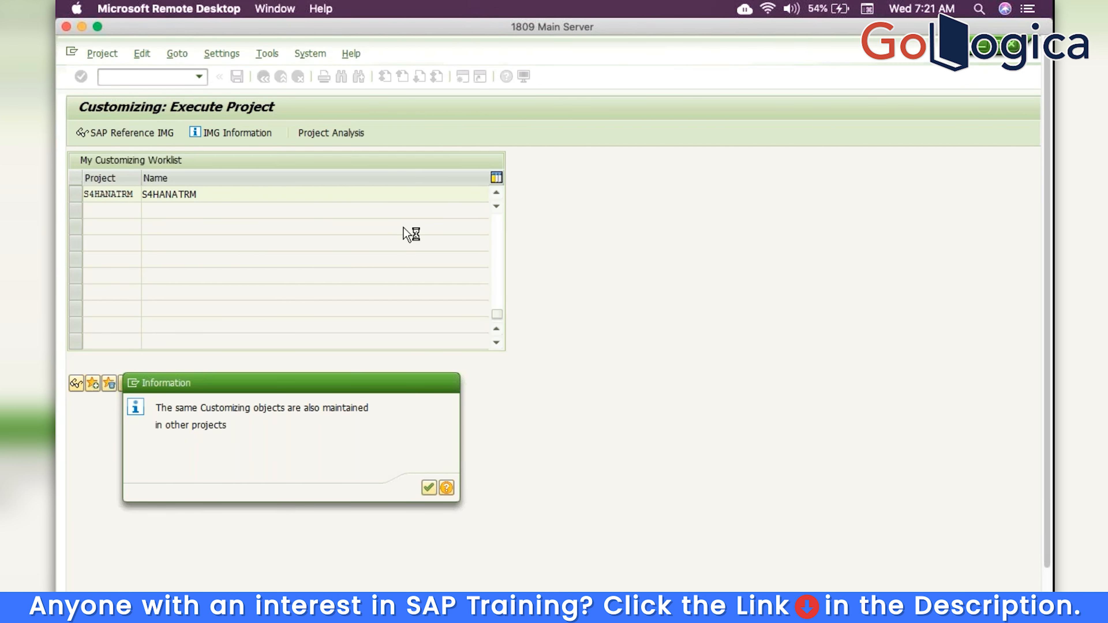
left_click(364, 340)
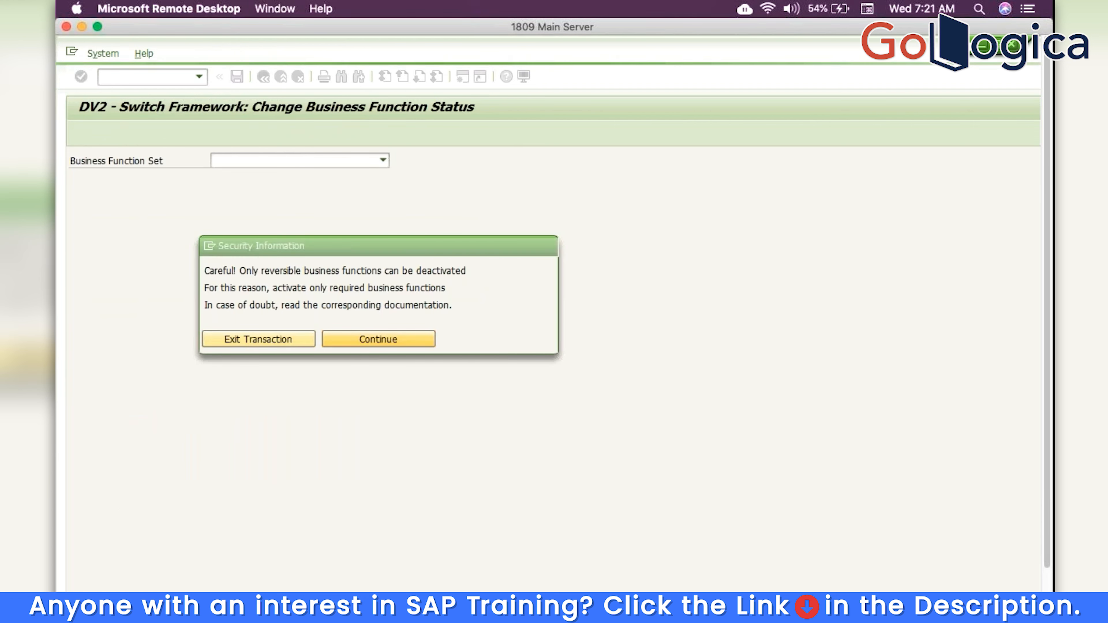
Expand S/4H_ALWAYS_ON_FUNCTIONS and review the EA-FIN and EA-FS business functions' components
left_click(95, 235)
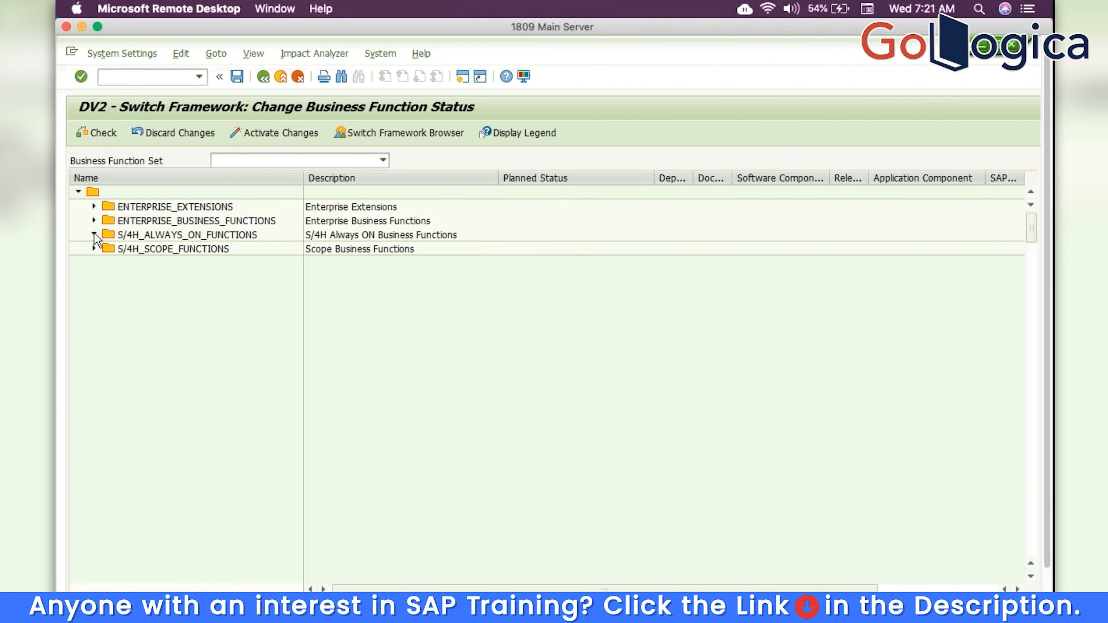
left_click(1034, 476)
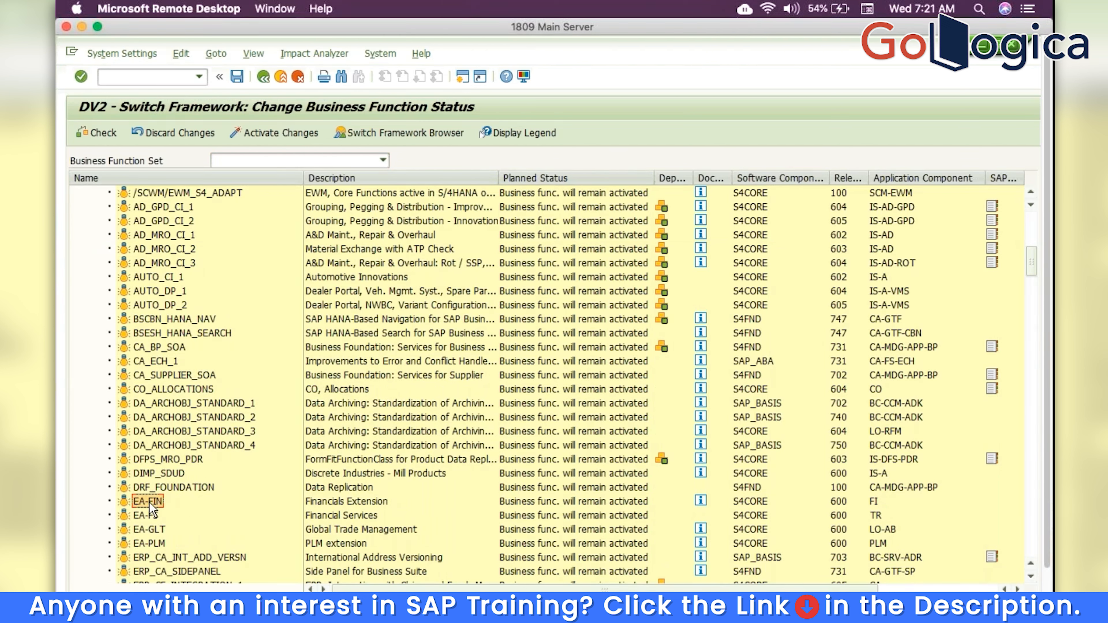
left_click(342, 501)
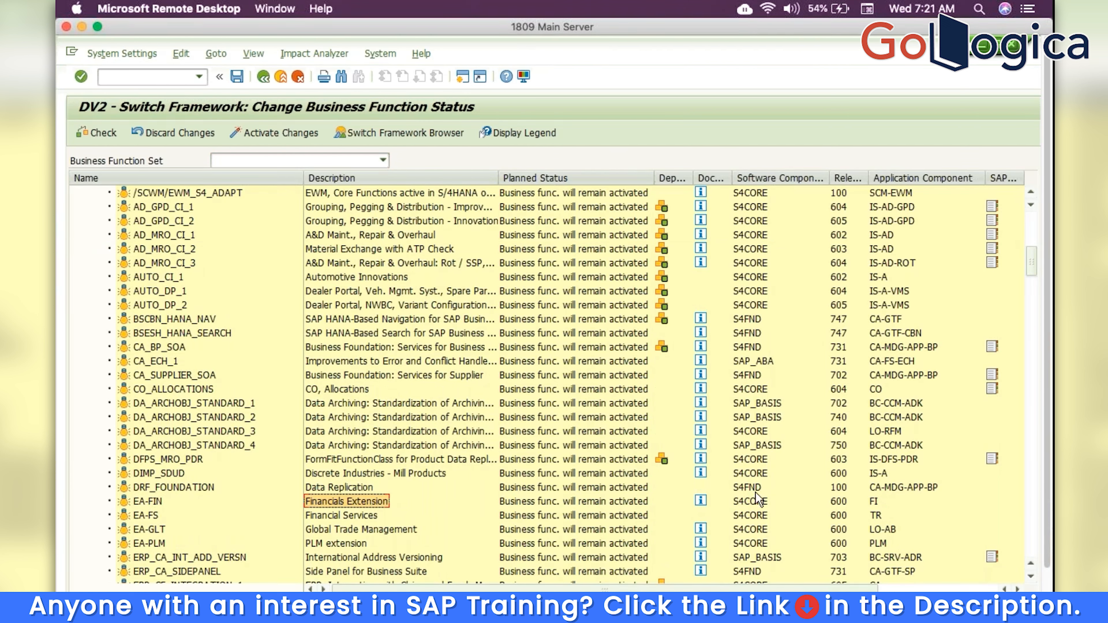
left_click(751, 504)
left_click(874, 502)
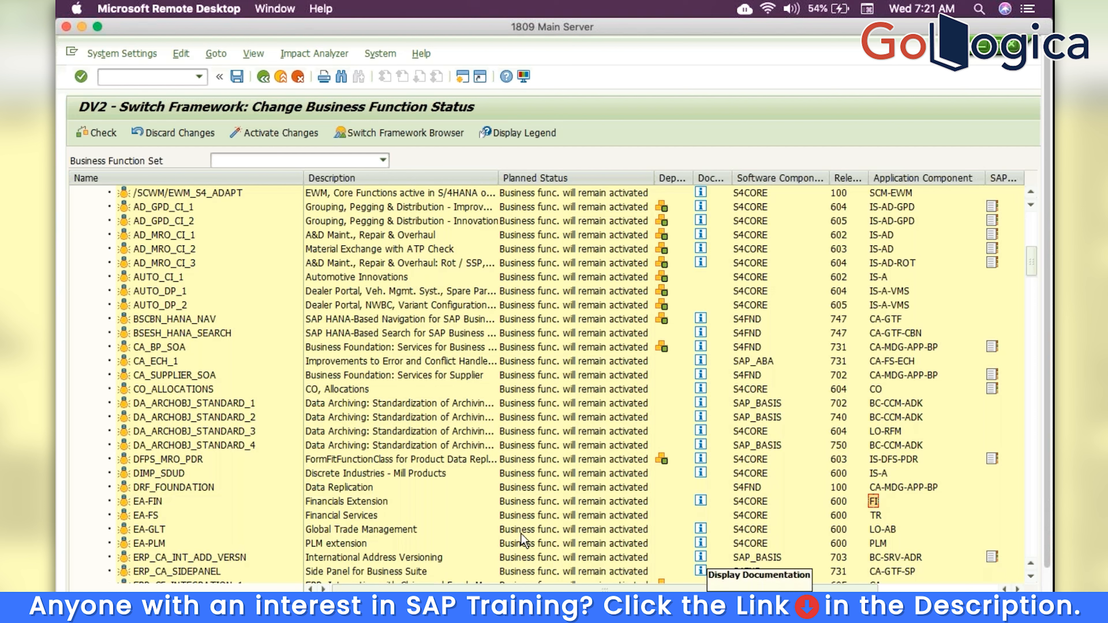
left_click(142, 517)
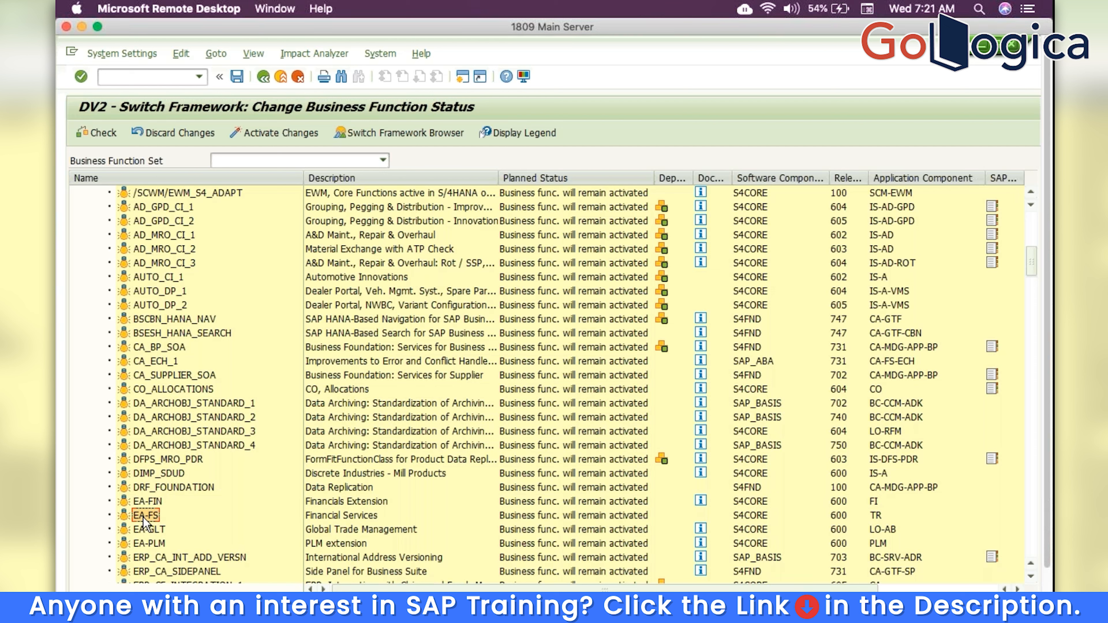
left_click(875, 516)
left_click(148, 501)
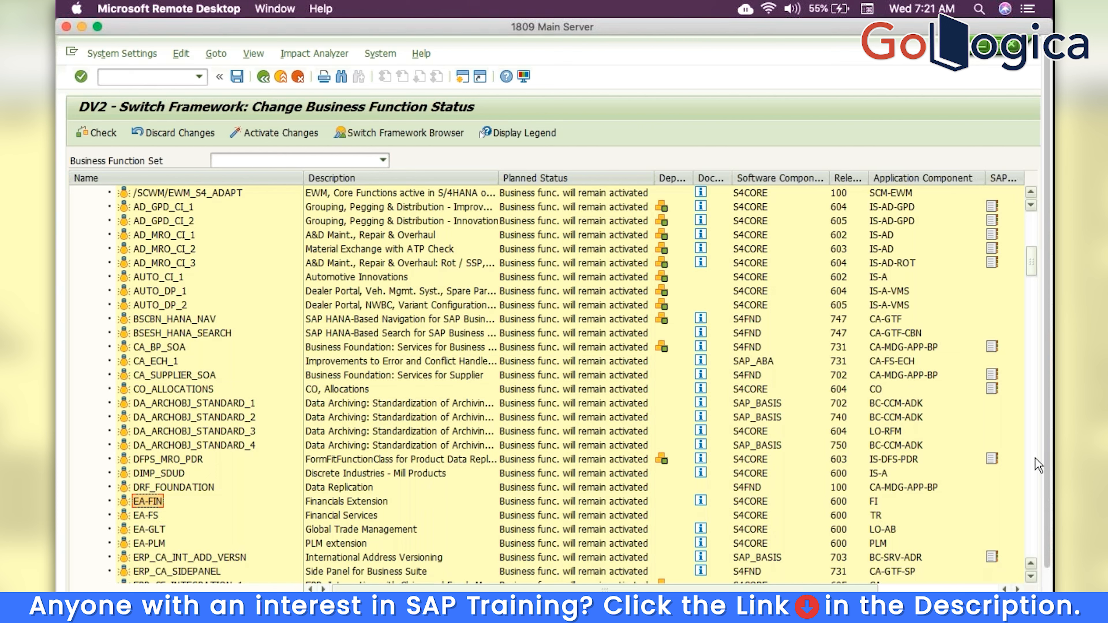
scroll(1038, 463, "down", 5)
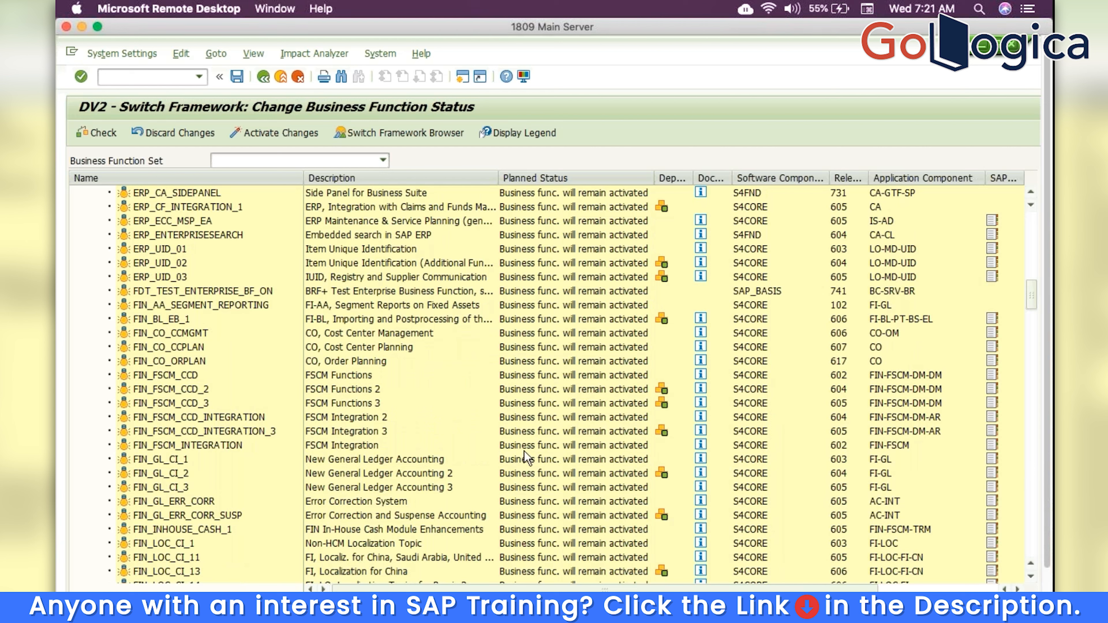
Select business functions FIN_GL_CI_1 through FIN_GL_CI_3, then return to the project IMG
left_click(175, 461)
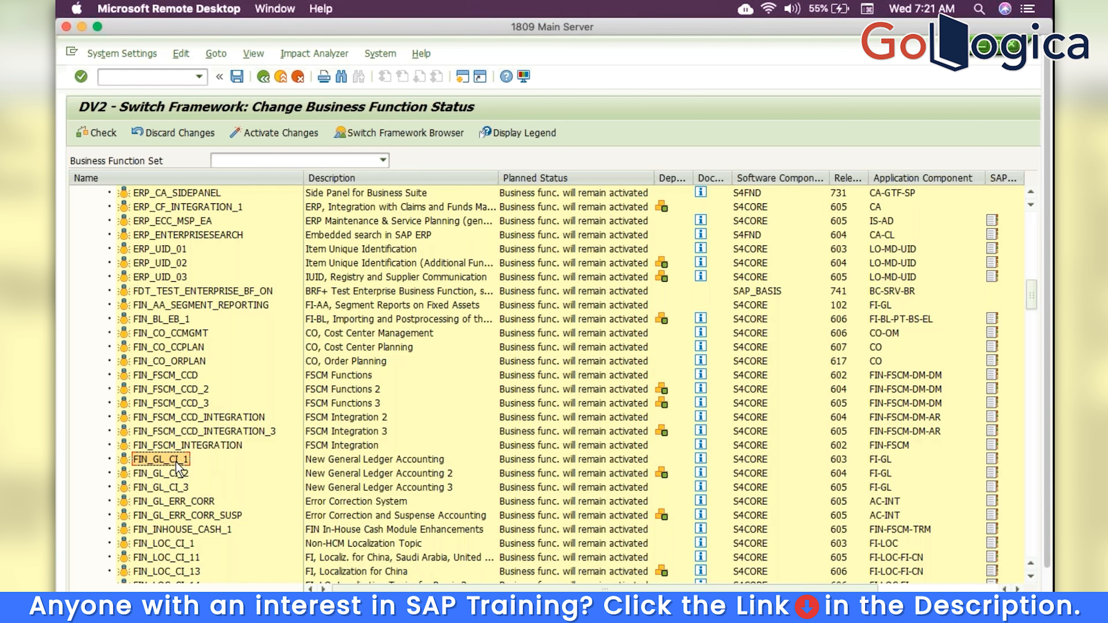
left_click(176, 462)
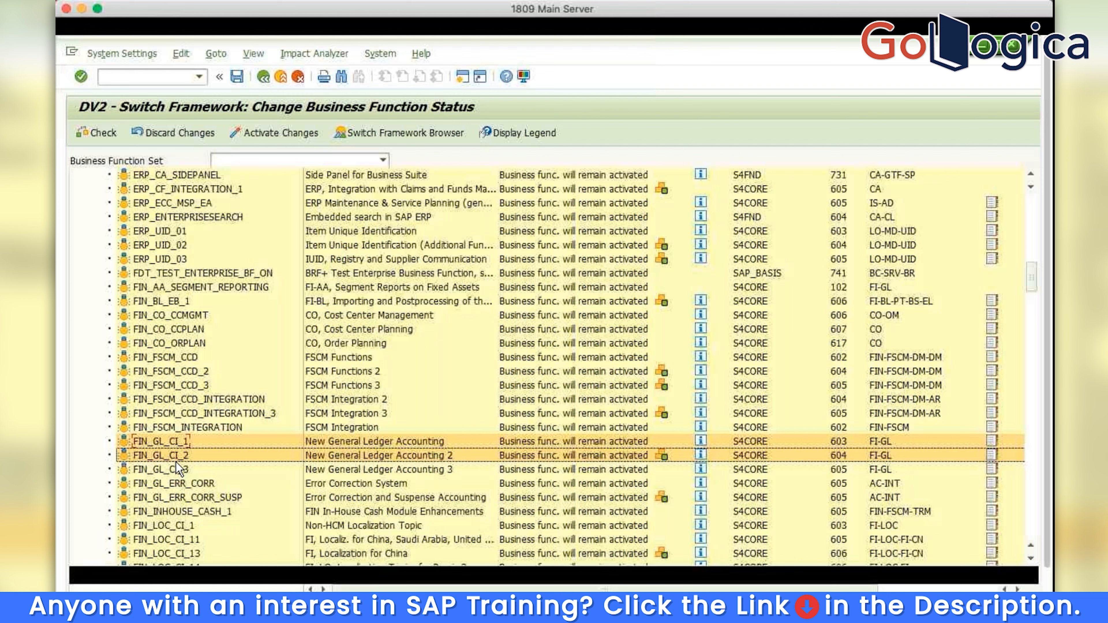
left_click(175, 463, "ctrl")
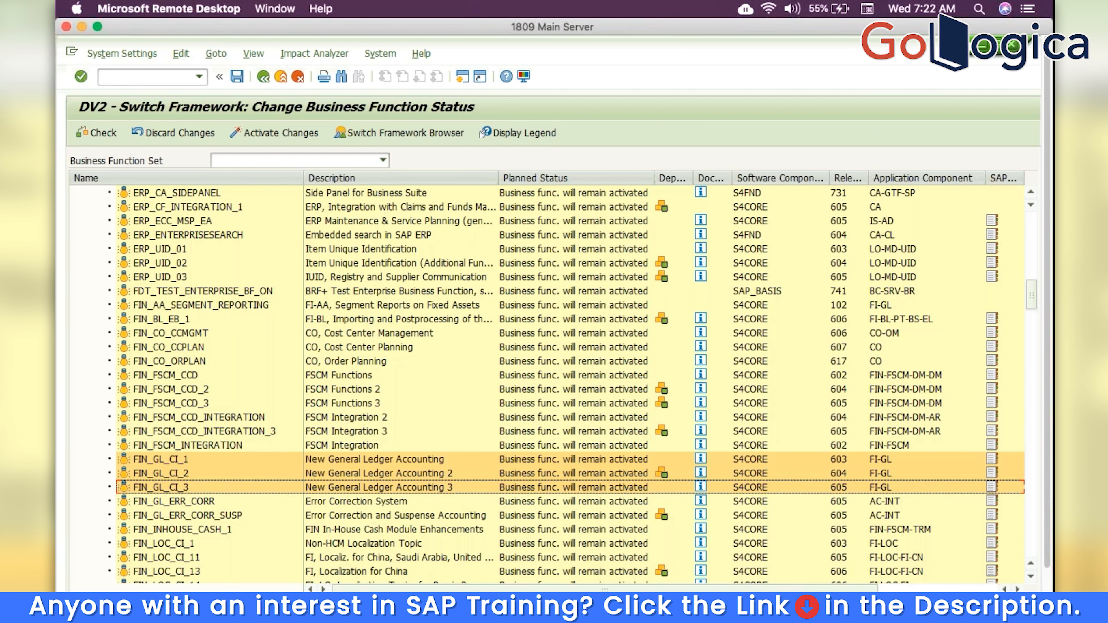
left_click(263, 76)
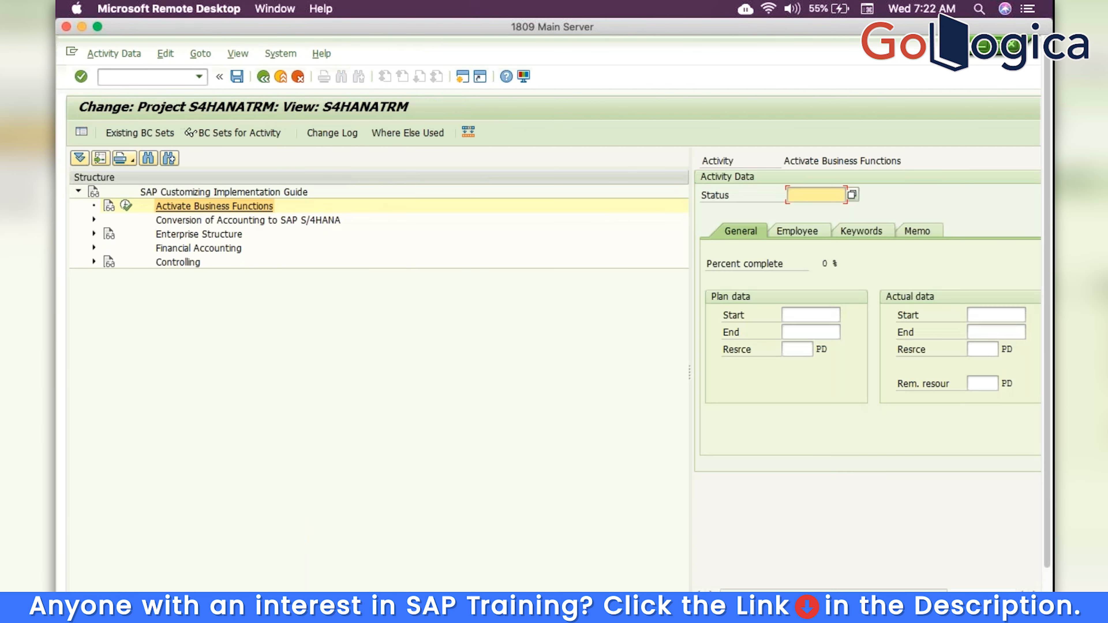
Run the Edit, Copy, Delete, Check Company Code activity under Enterprise Structure > Definition
left_click(175, 235)
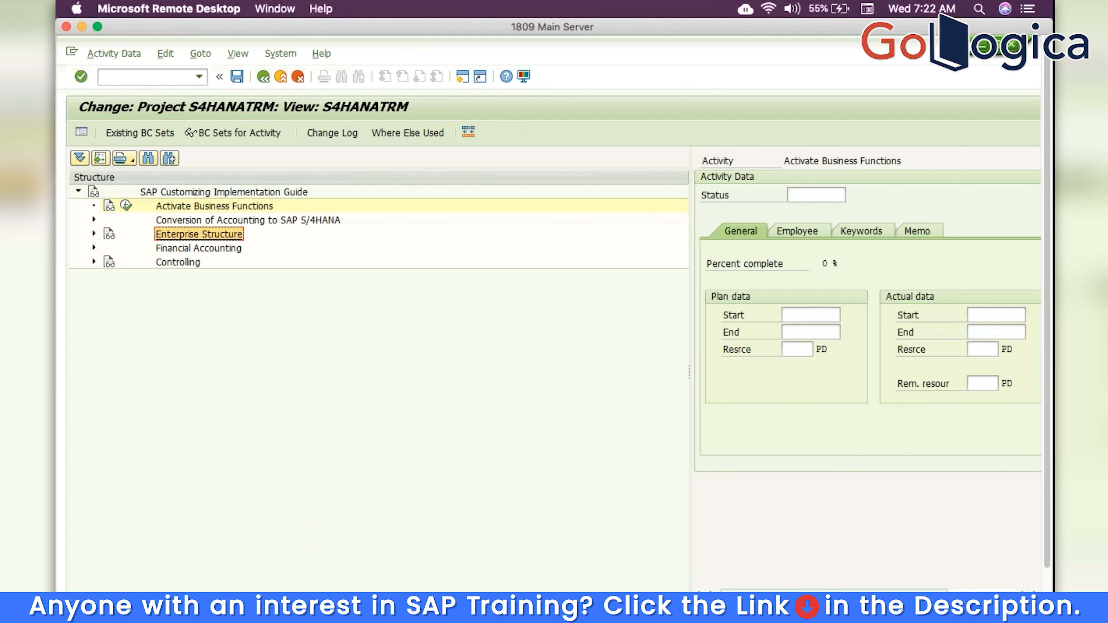
left_click(94, 234)
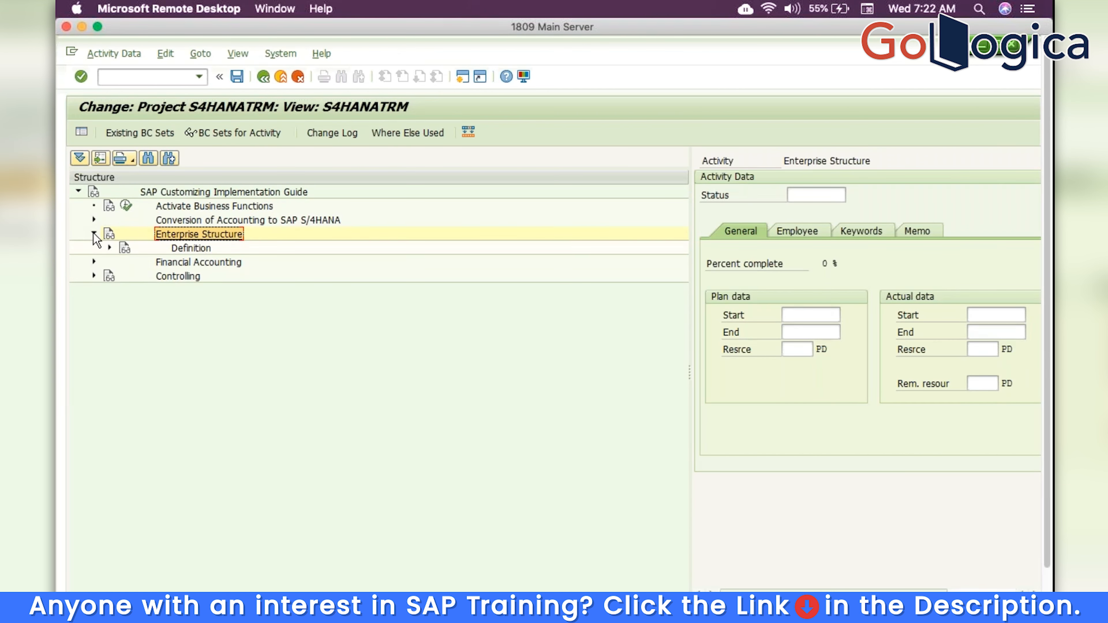
left_click(110, 248)
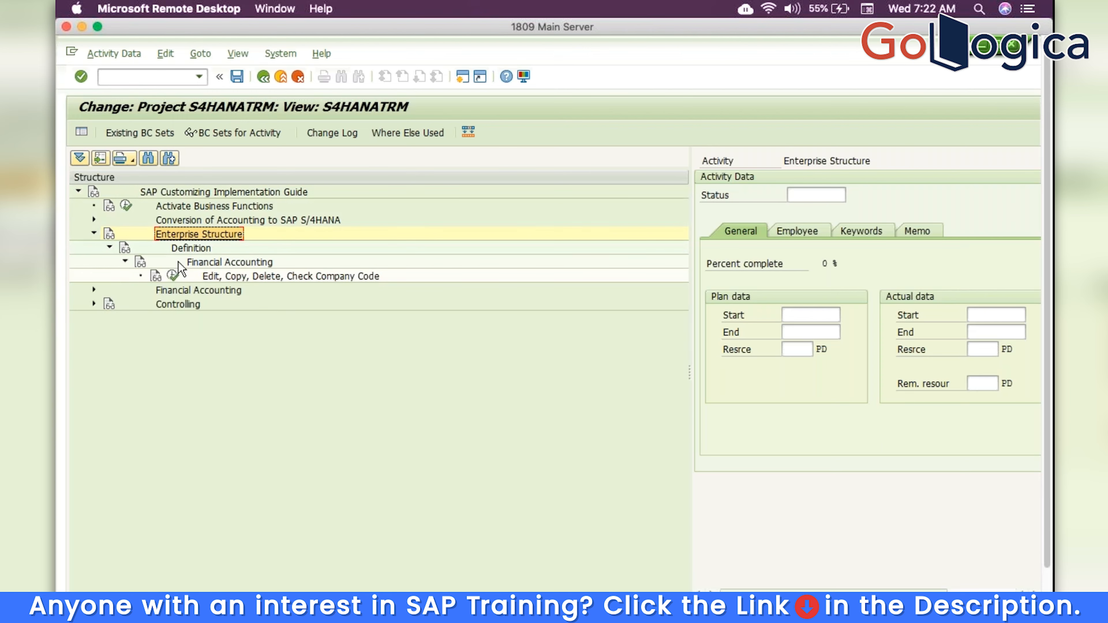
left_click(173, 276)
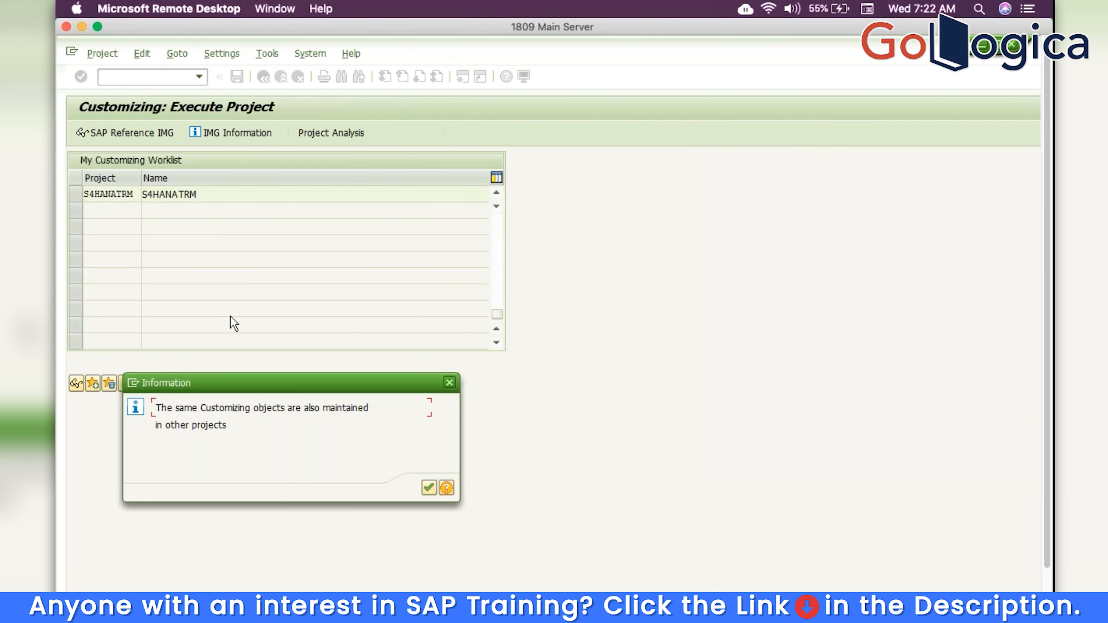
left_click(429, 487)
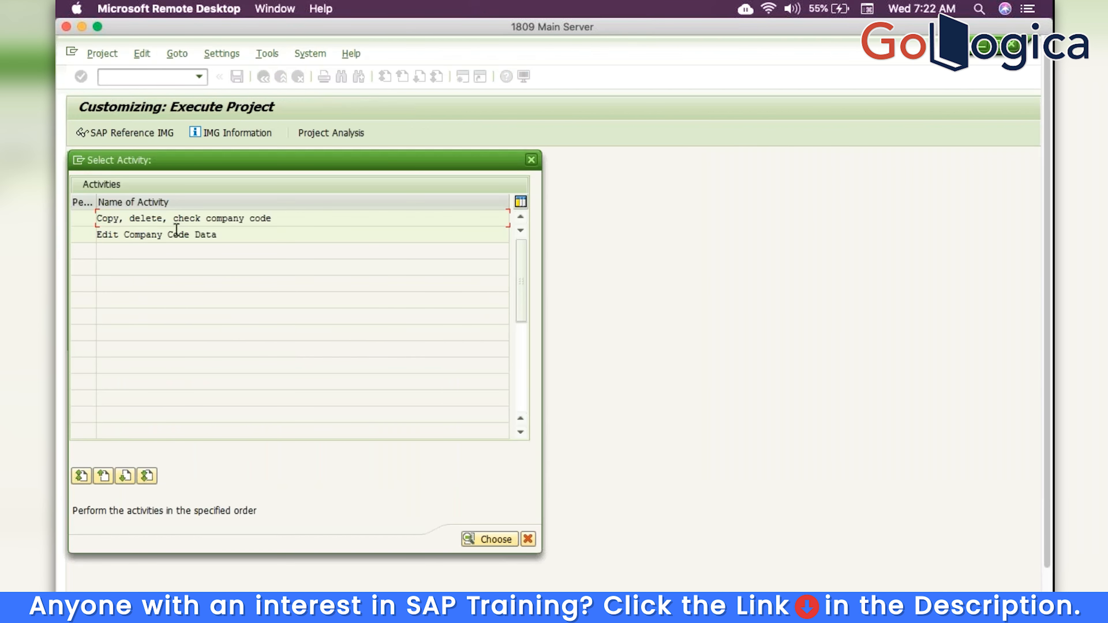
Open Edit Company Code Data and start a new company code entry
left_click(163, 236)
double_click(164, 236)
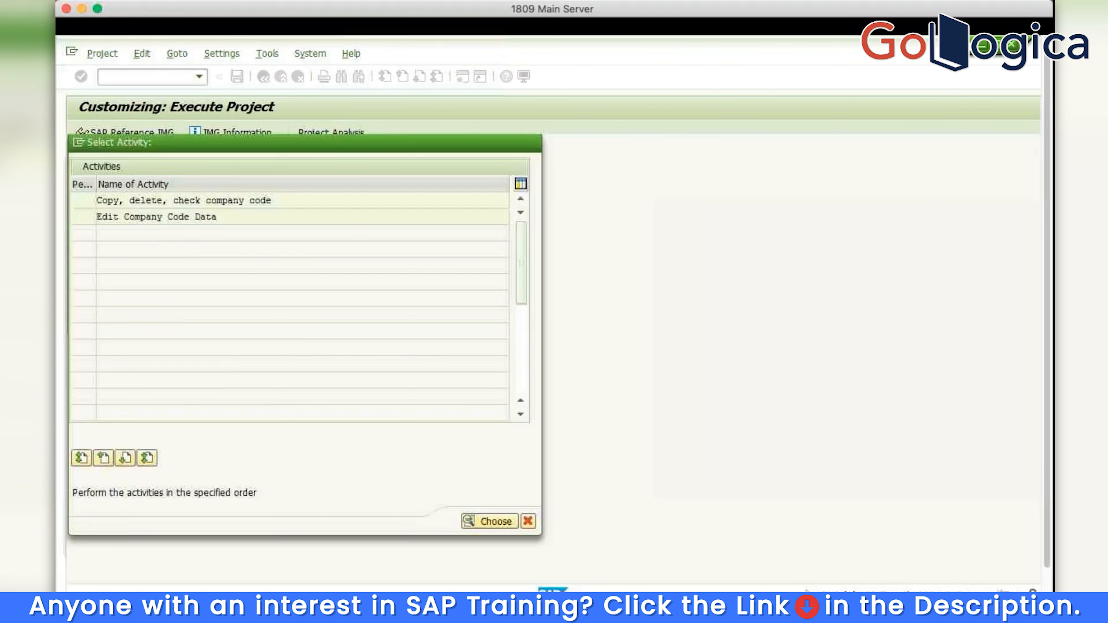
left_click(135, 131)
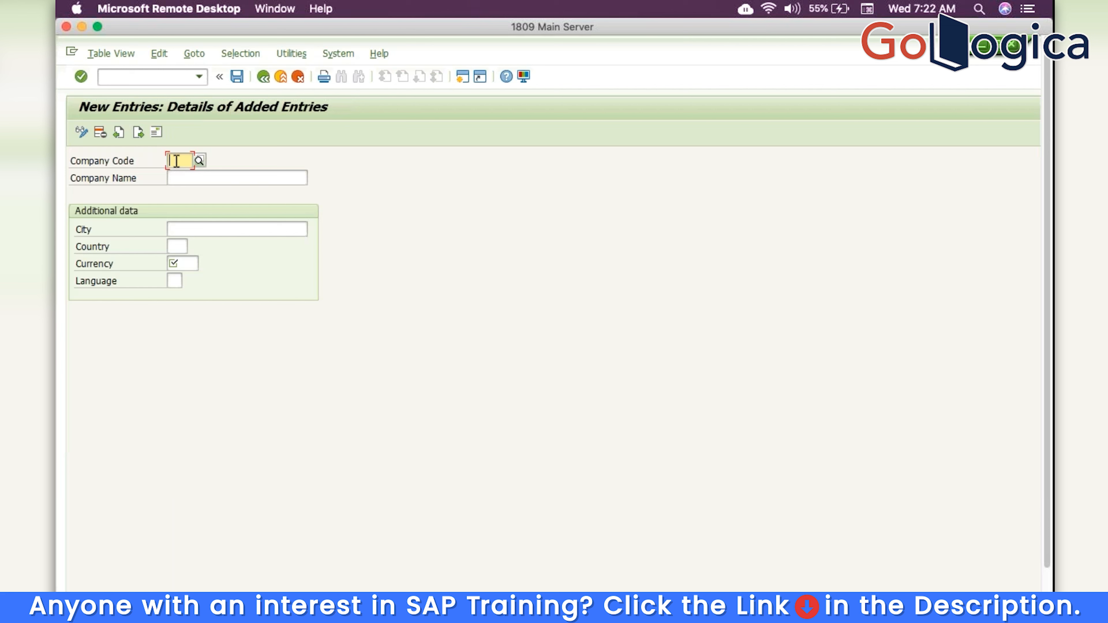
Enter company code TRM, company name TRM and country IN
type("TRM")
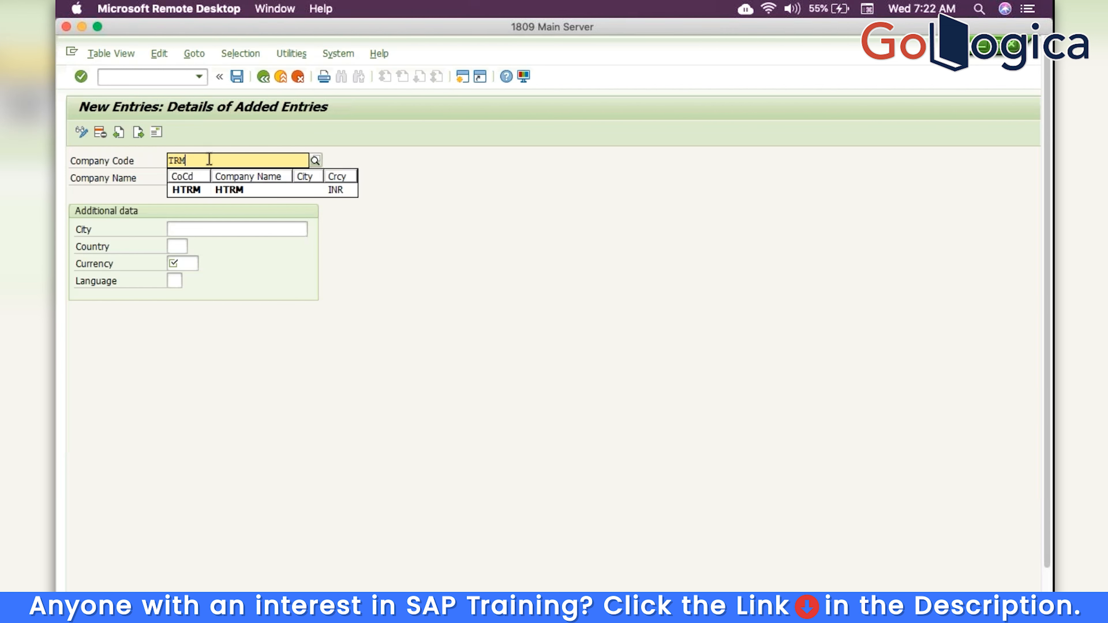
left_click(122, 186)
left_click(201, 180)
type("TRM")
left_click(174, 247)
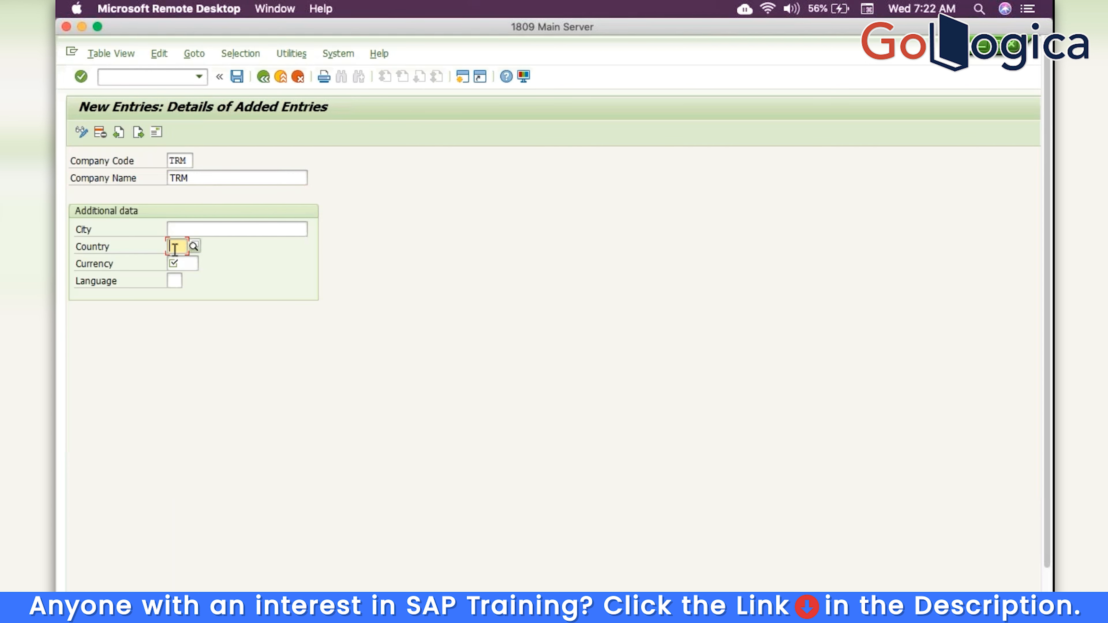
type("IN")
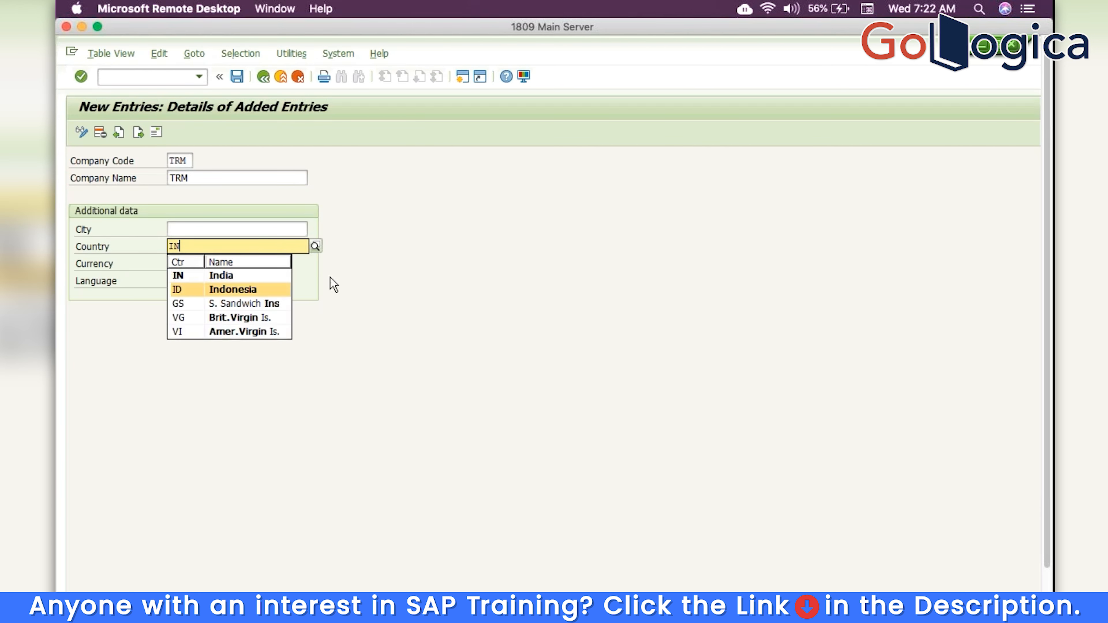
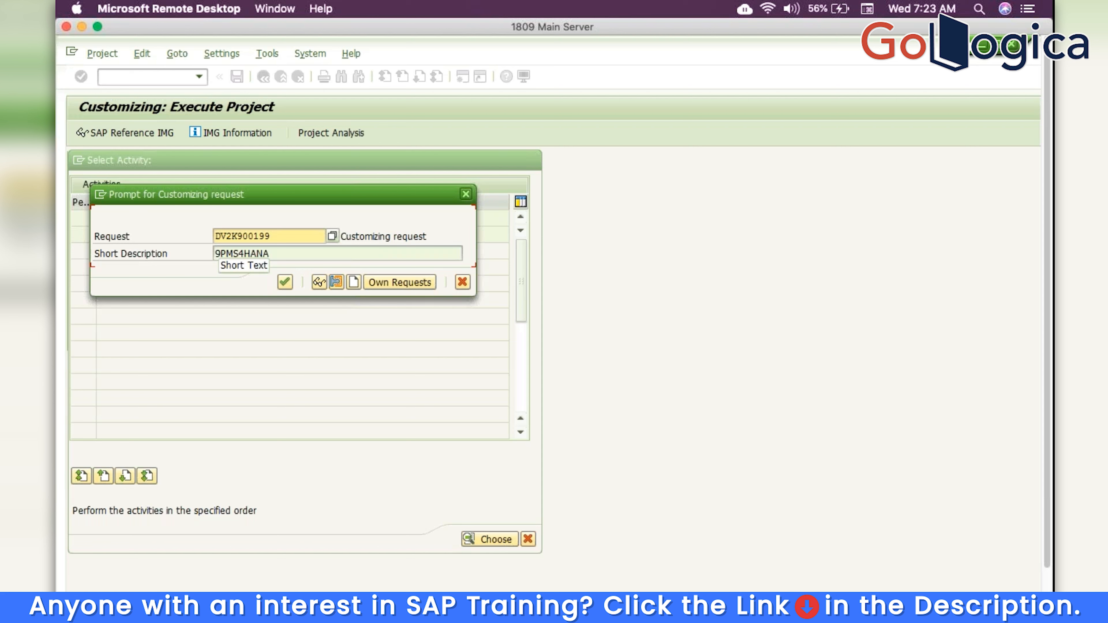
Confirm saving the company code TRM entry into transport request DV2K900199
left_click(284, 282)
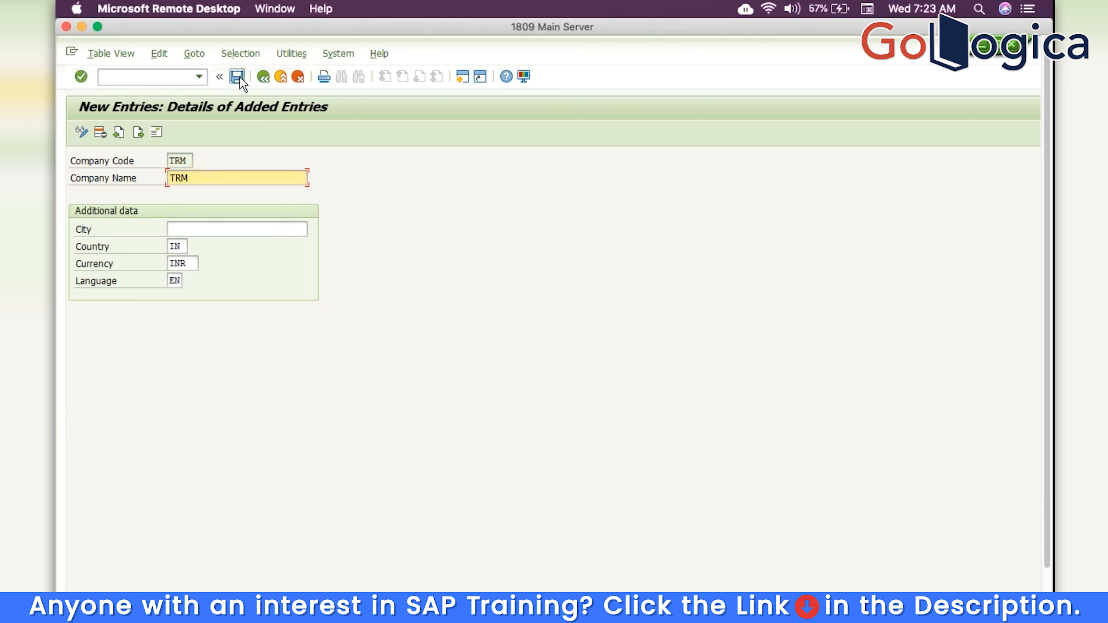
Back out of the company code TRM details and close the Select Activity list to reach project S4HANATRM
left_click(264, 79)
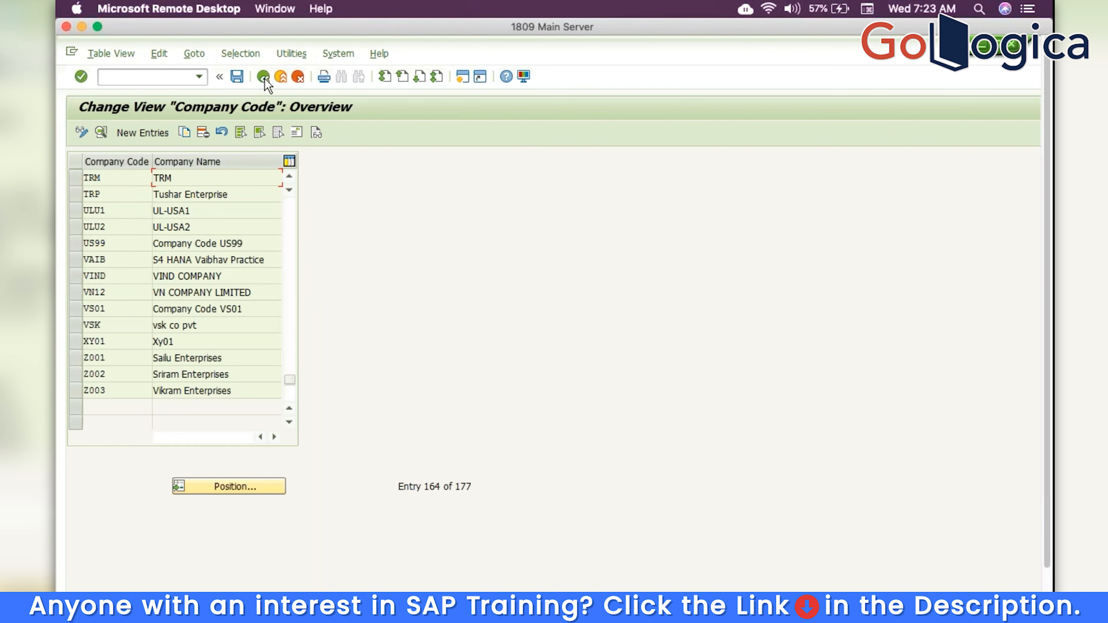
left_click(264, 79)
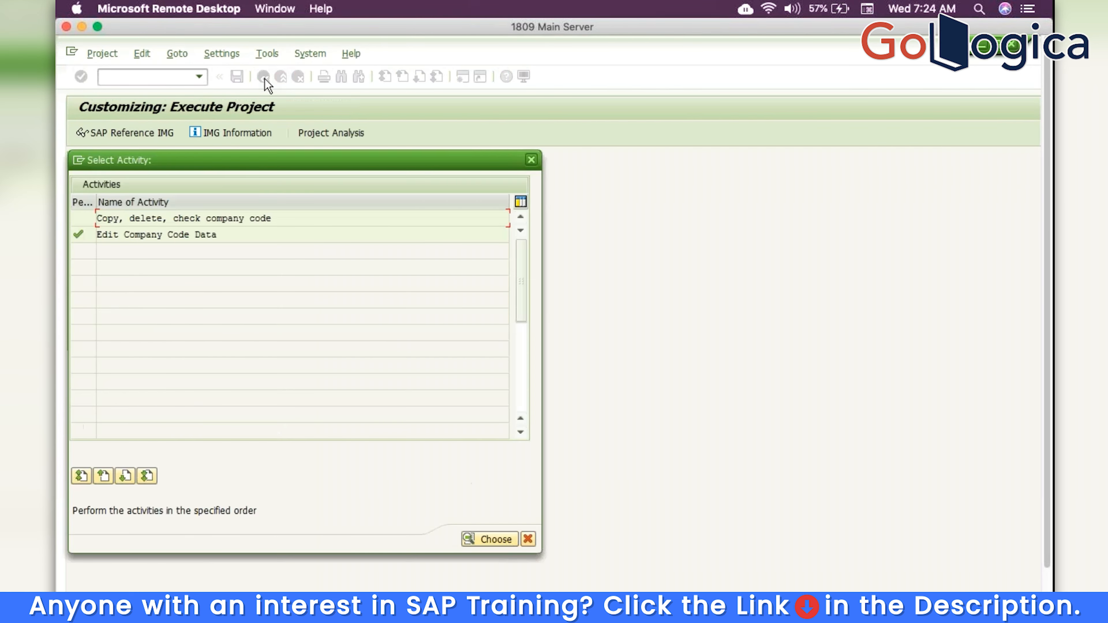
left_click(532, 161)
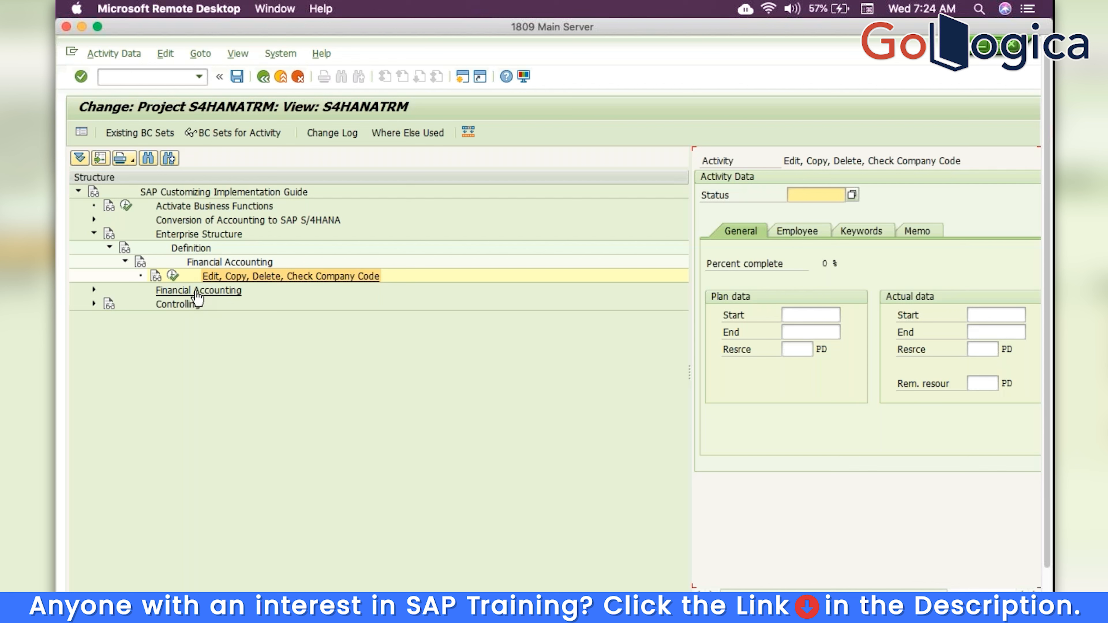
Expand Financial Accounting > Global Settings > Ledgers > Fields and run Define Field Status Variants
left_click(94, 290)
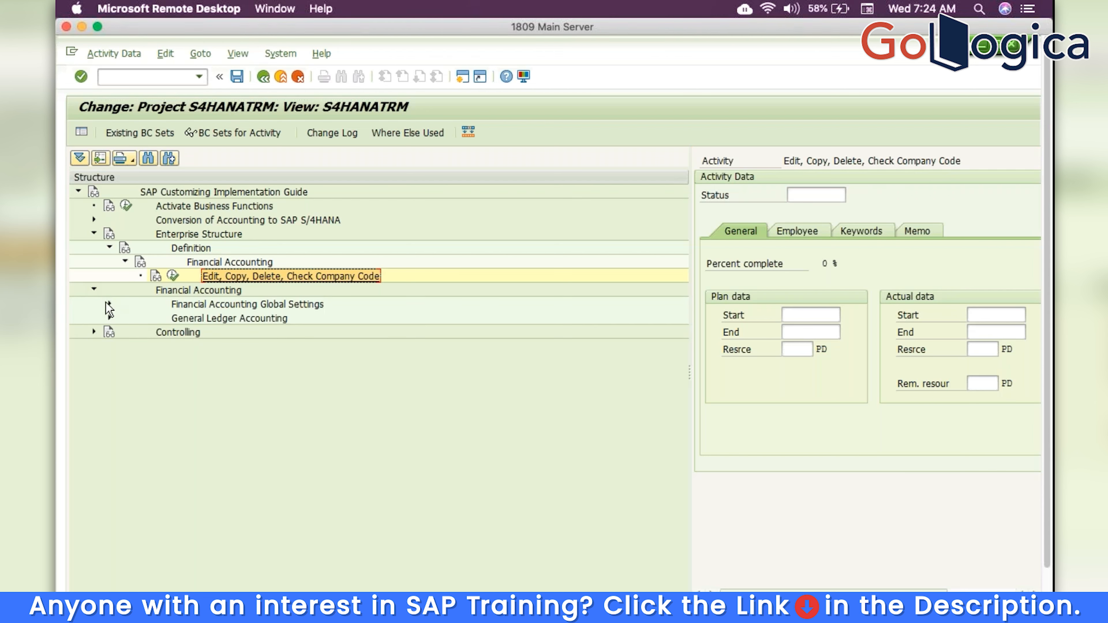
left_click(109, 306)
left_click(125, 319)
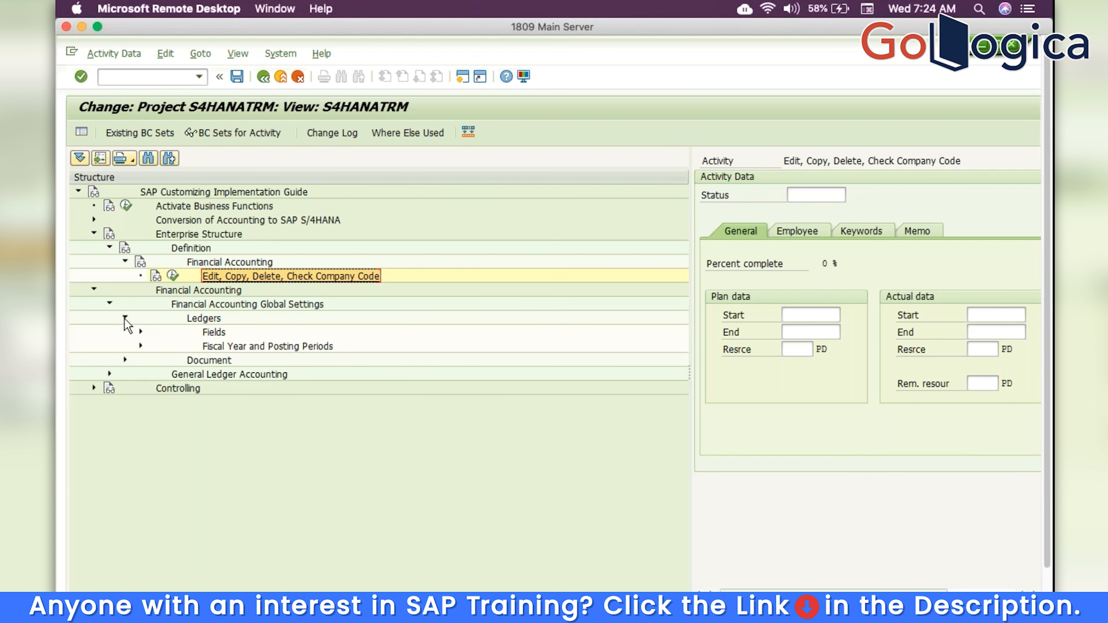
left_click(140, 332)
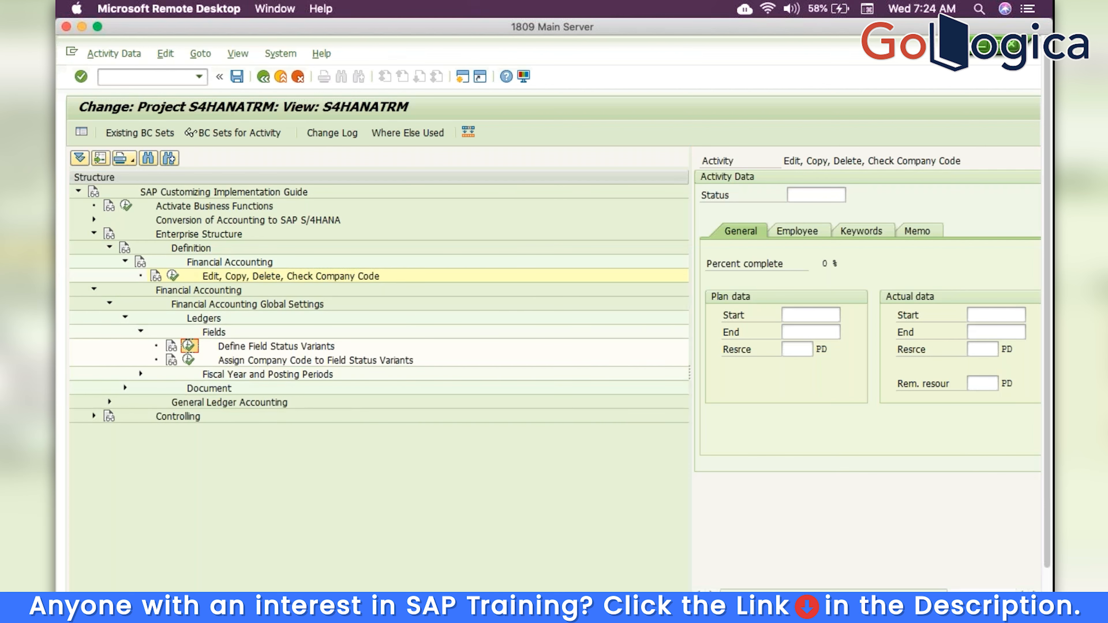
left_click(188, 346)
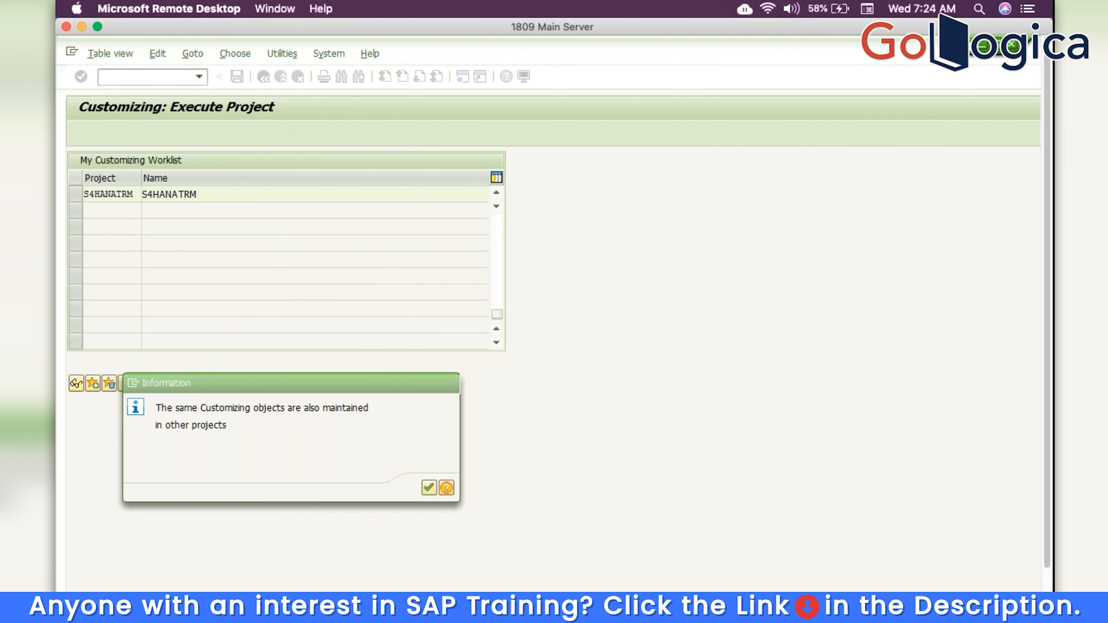
Copy field status variant 0001 as TRM with all 46 dependent entries
left_click(219, 180)
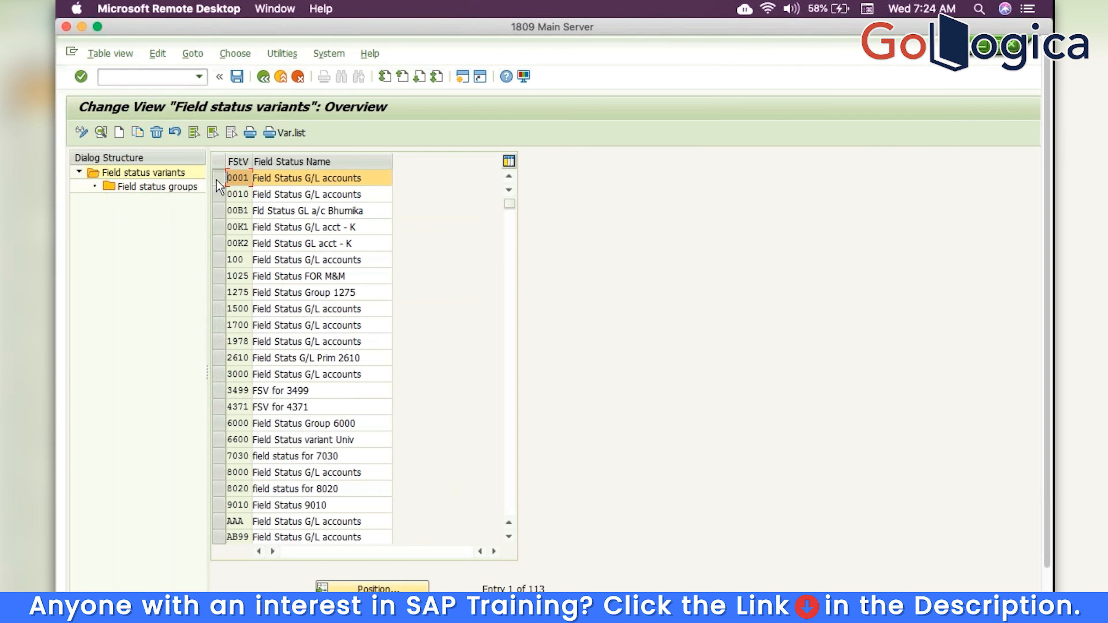
left_click(139, 131)
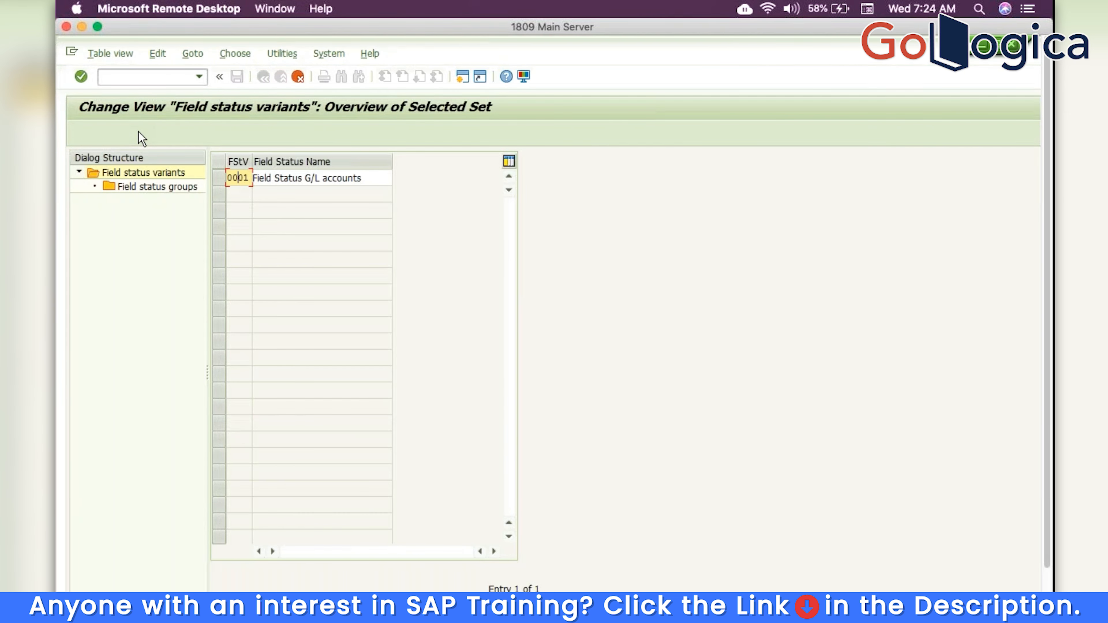
key("BackSpace")
key("BackSpace")
key("BackSpace")
key("BackSpace")
type("TRM")
key("Return")
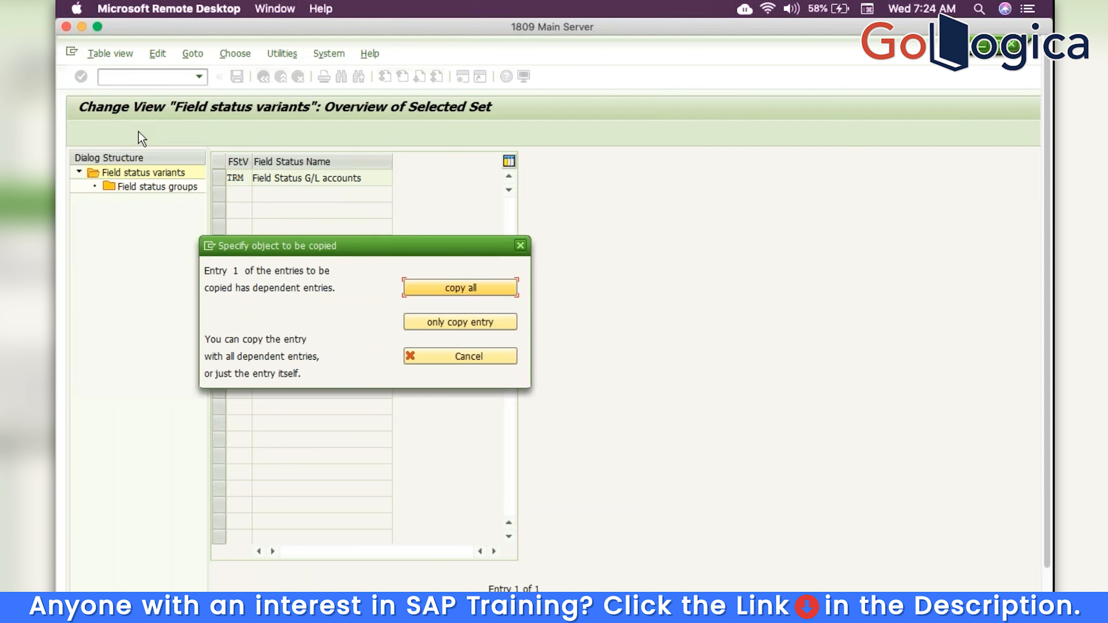
left_click(490, 286)
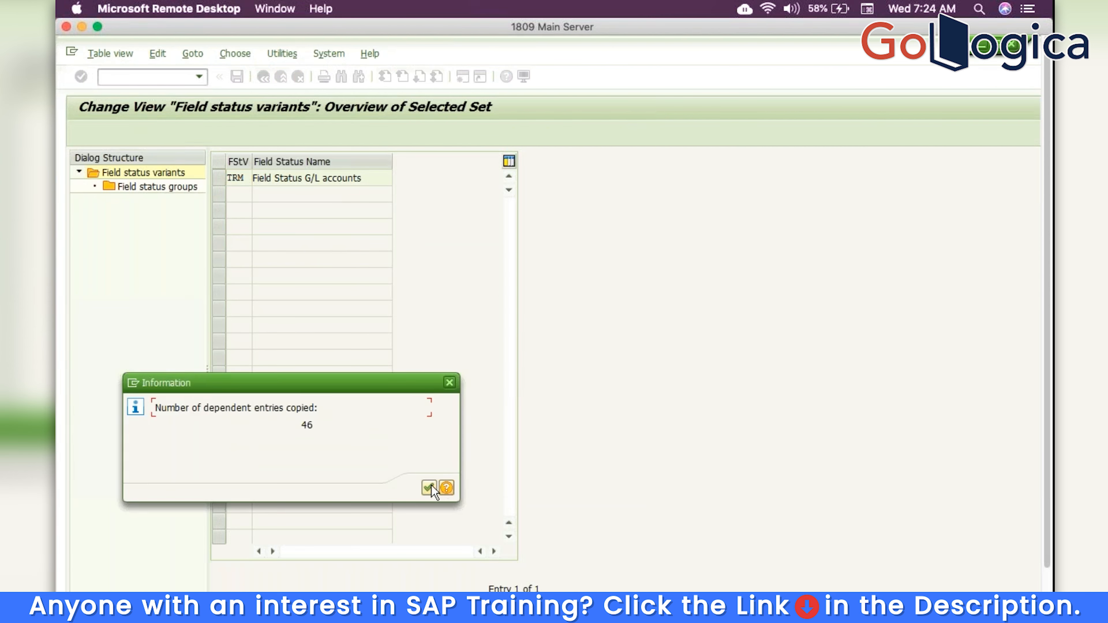
left_click(429, 488)
Review TRM's field status groups, save to request DV2K900199, and return to the project
left_click(221, 178)
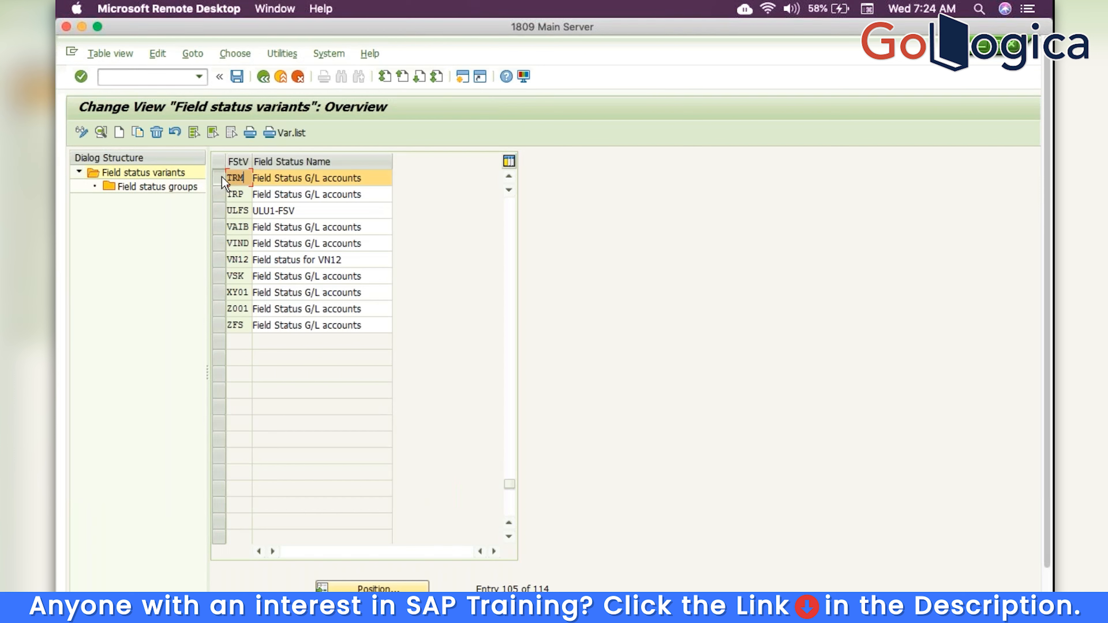
double_click(181, 188)
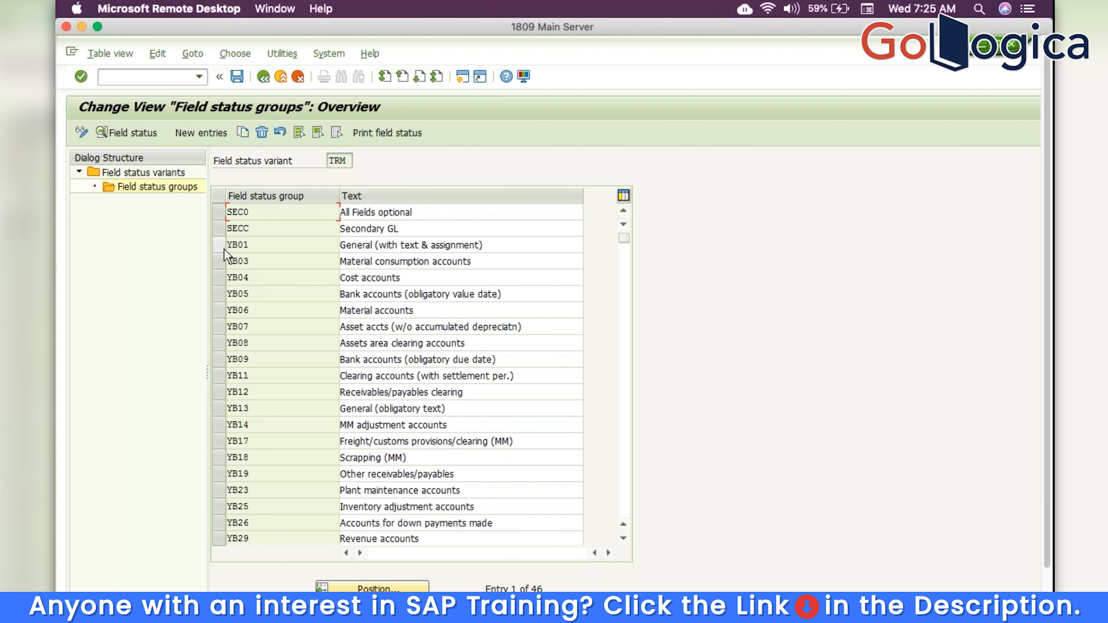
left_click(237, 78)
left_click(284, 299)
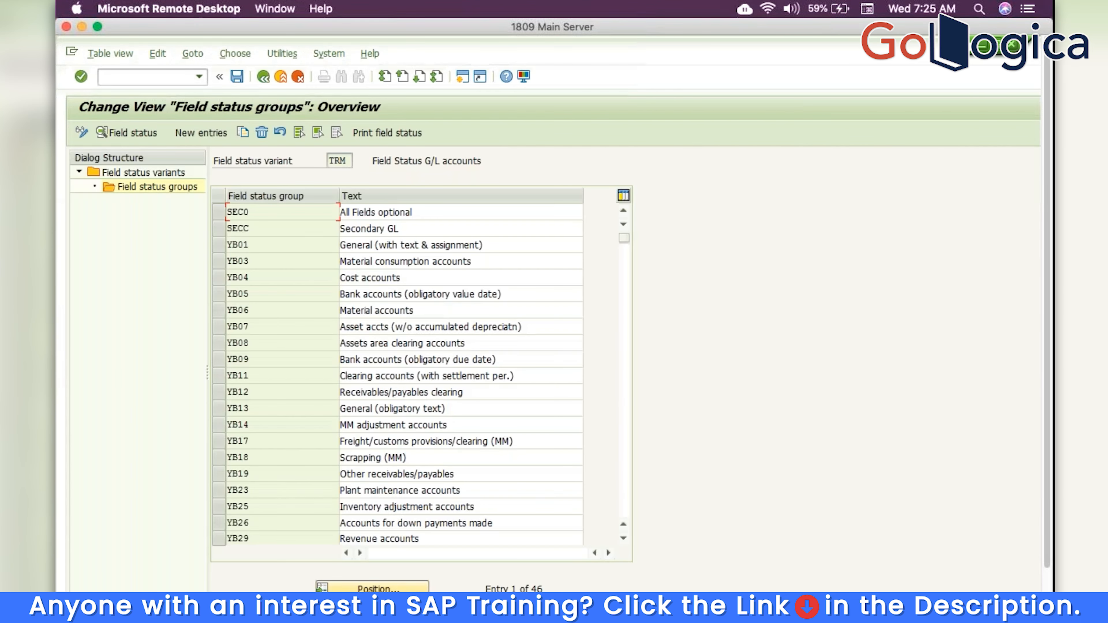
left_click(264, 78)
left_click(264, 78)
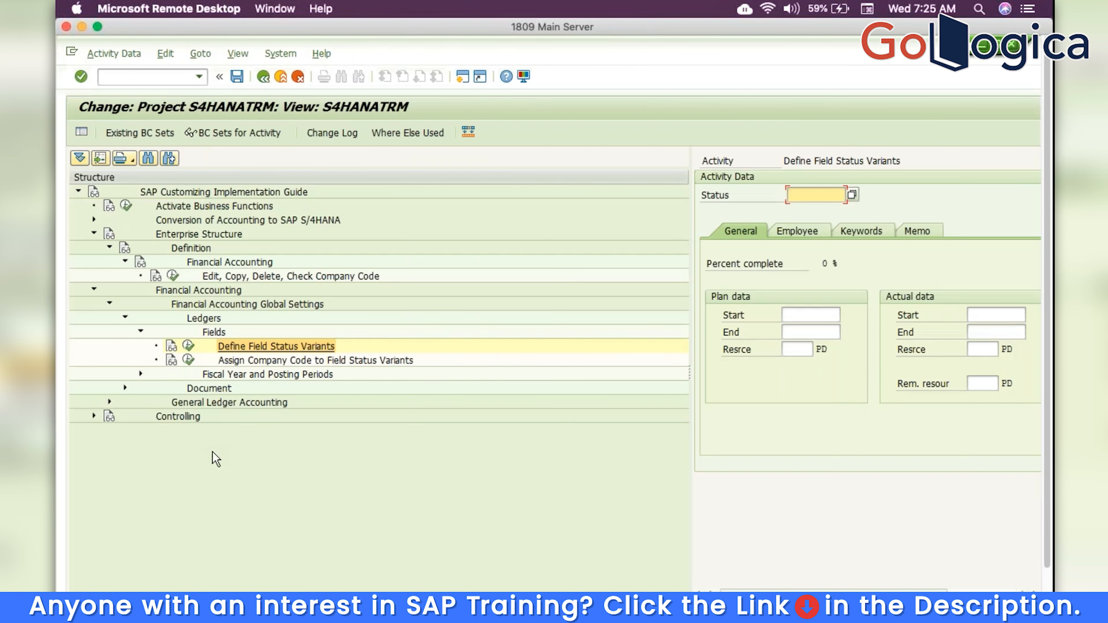
Enter field status variant TRM for company code TRM in the assignment table and save
left_click(189, 360)
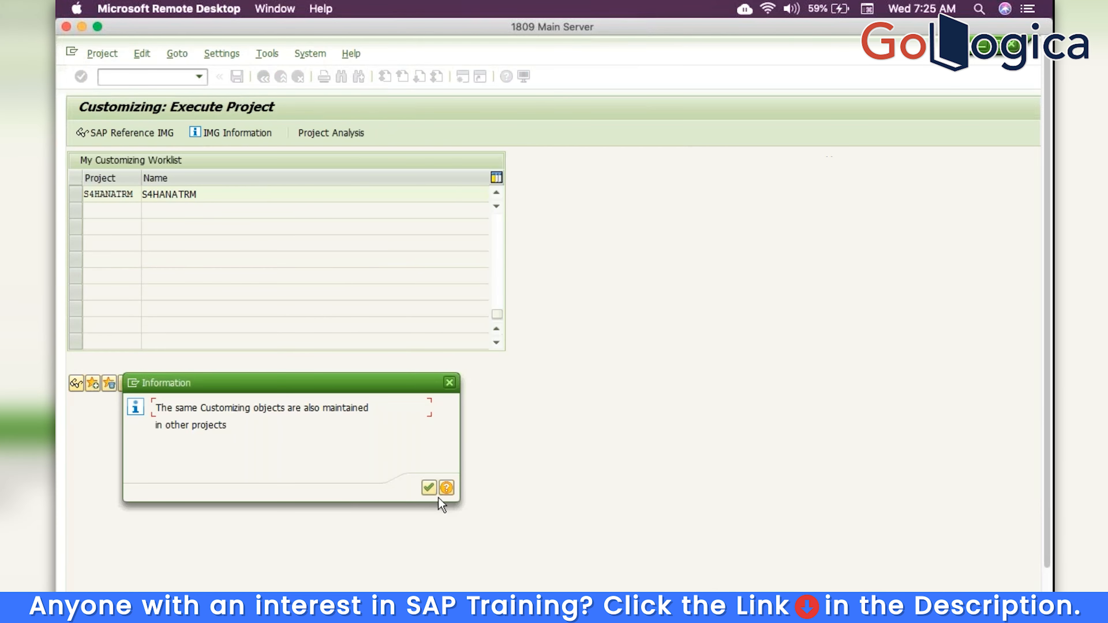
left_click(430, 488)
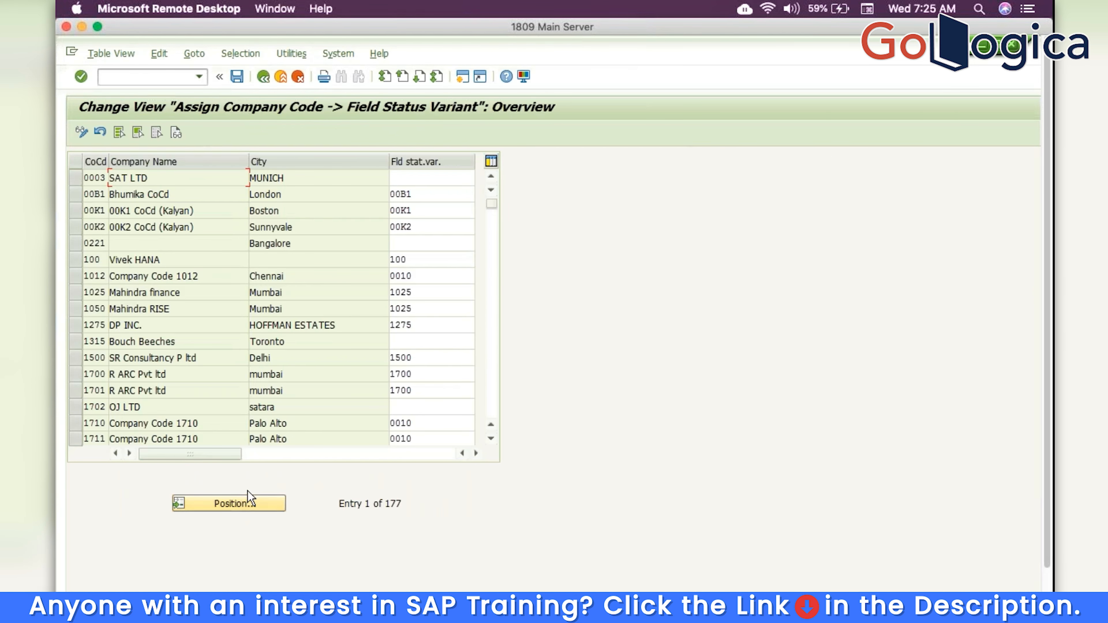
left_click(249, 502)
type("TRM")
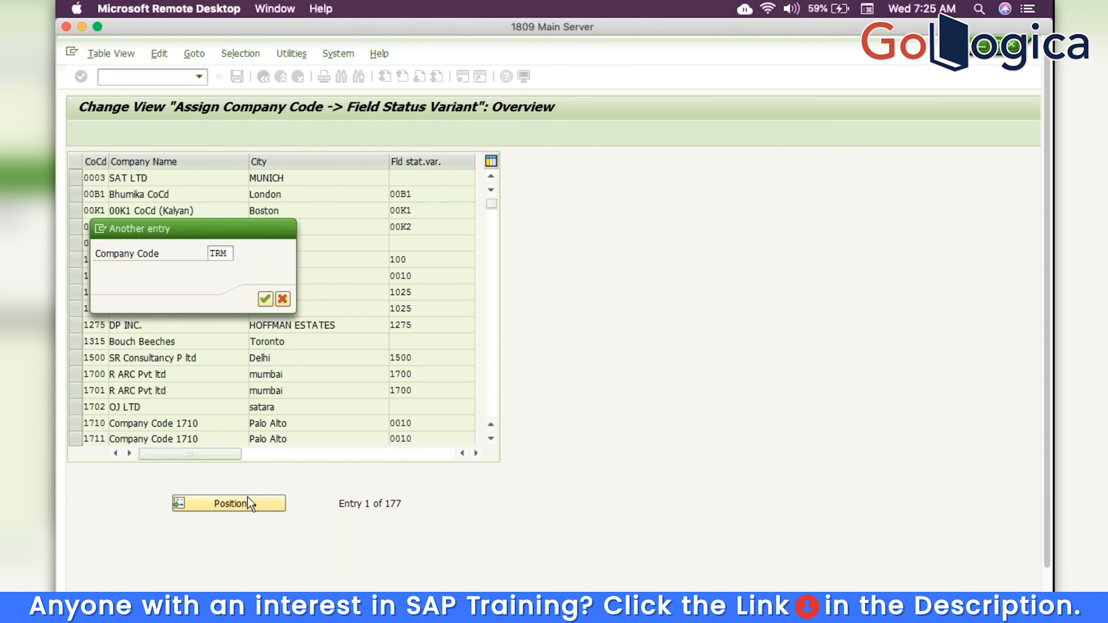
key("Return")
left_click(417, 182)
type("TRM")
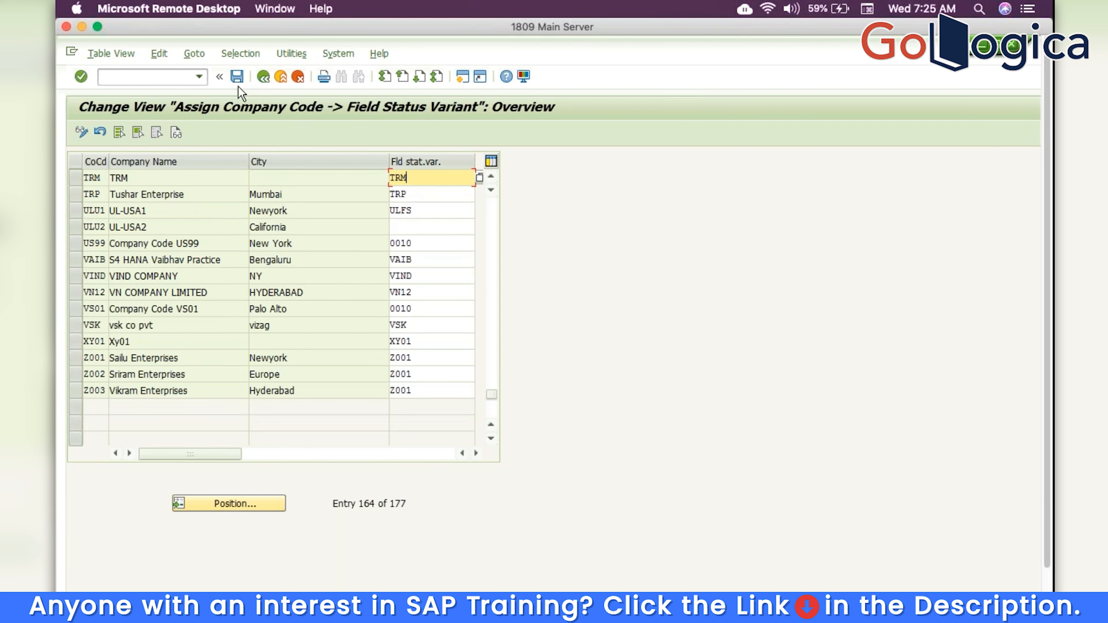
left_click(236, 80)
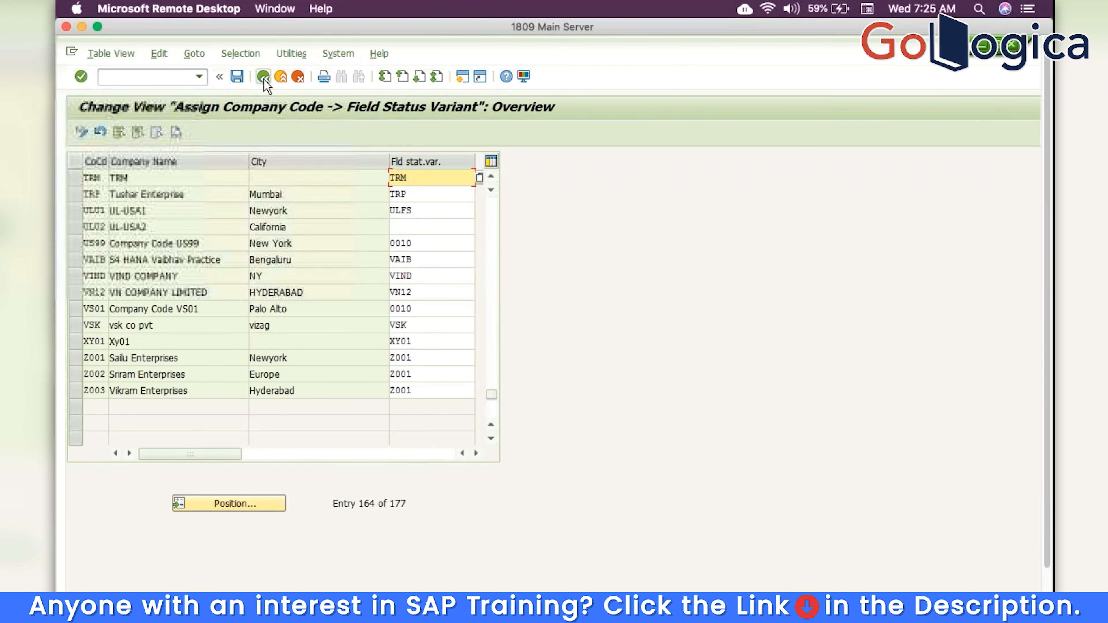
left_click(263, 78)
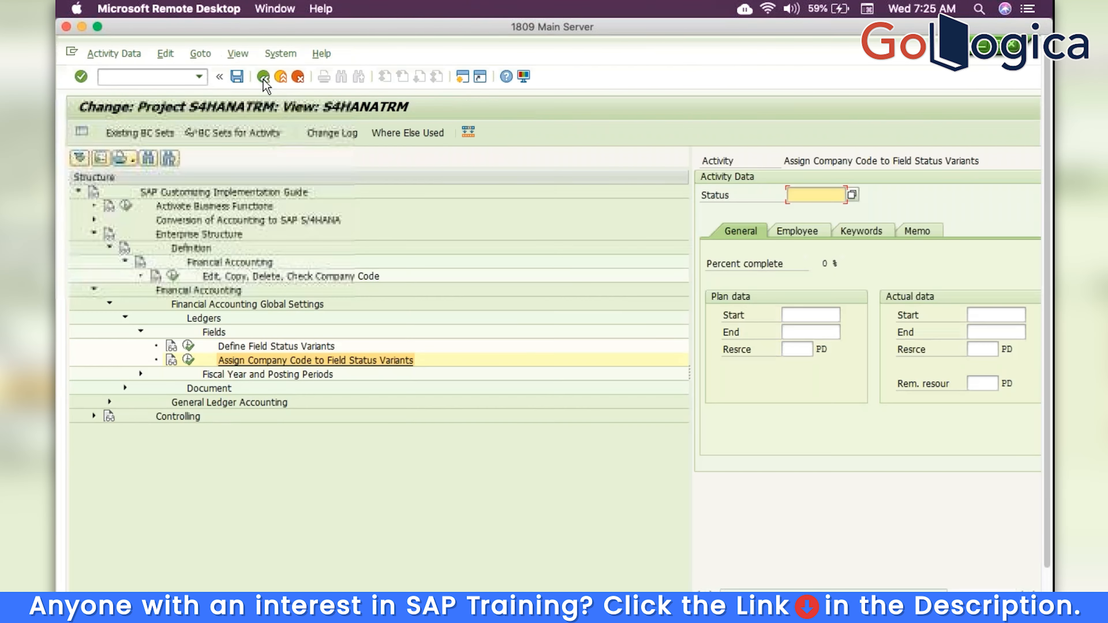
Assign fiscal year variant V3 to company code TRM
left_click(141, 374)
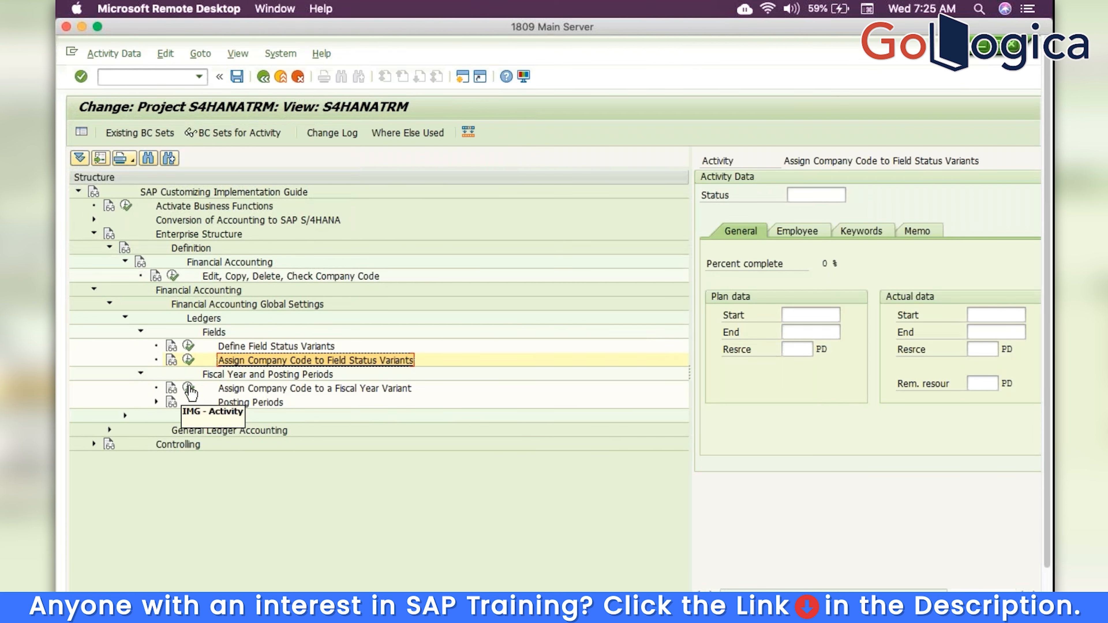
key("F3")
left_click(429, 488)
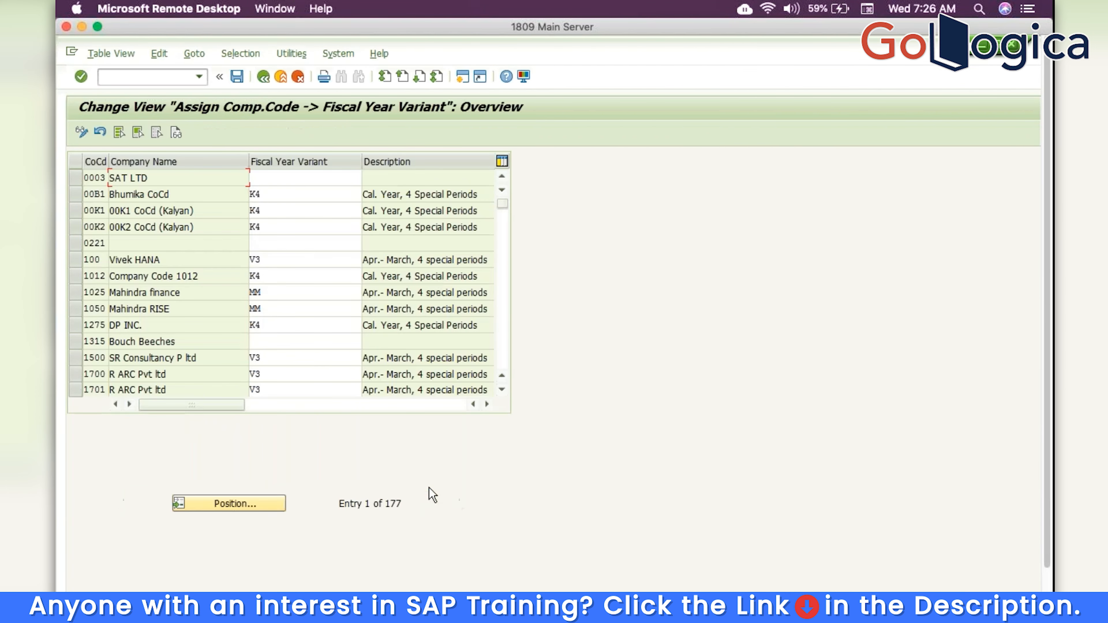
left_click(253, 506)
type("TRM")
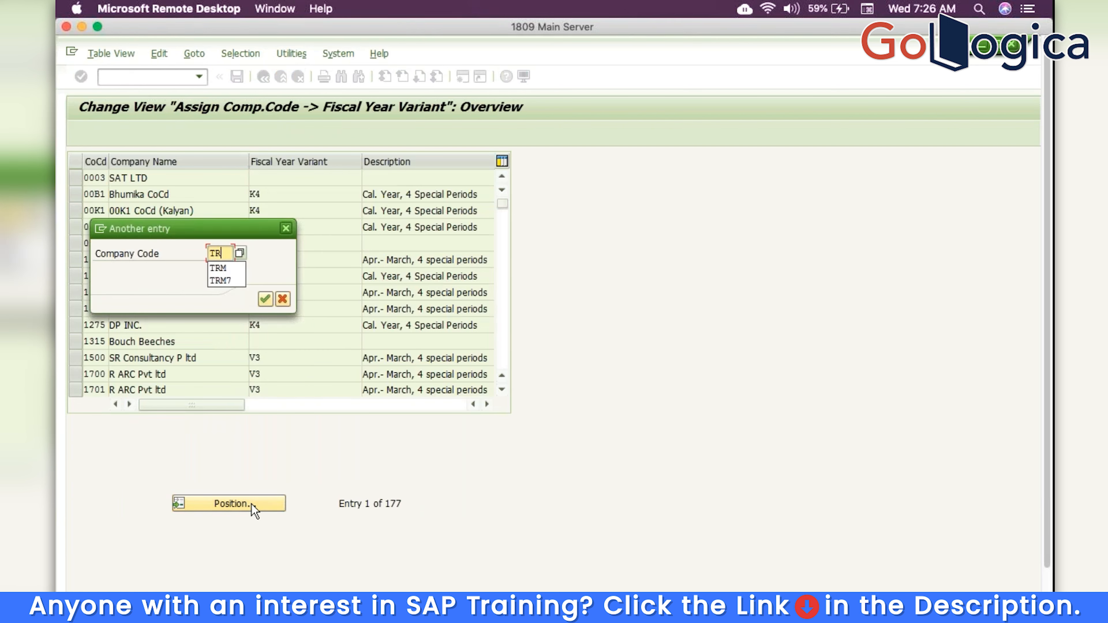
key("Return")
key("Return")
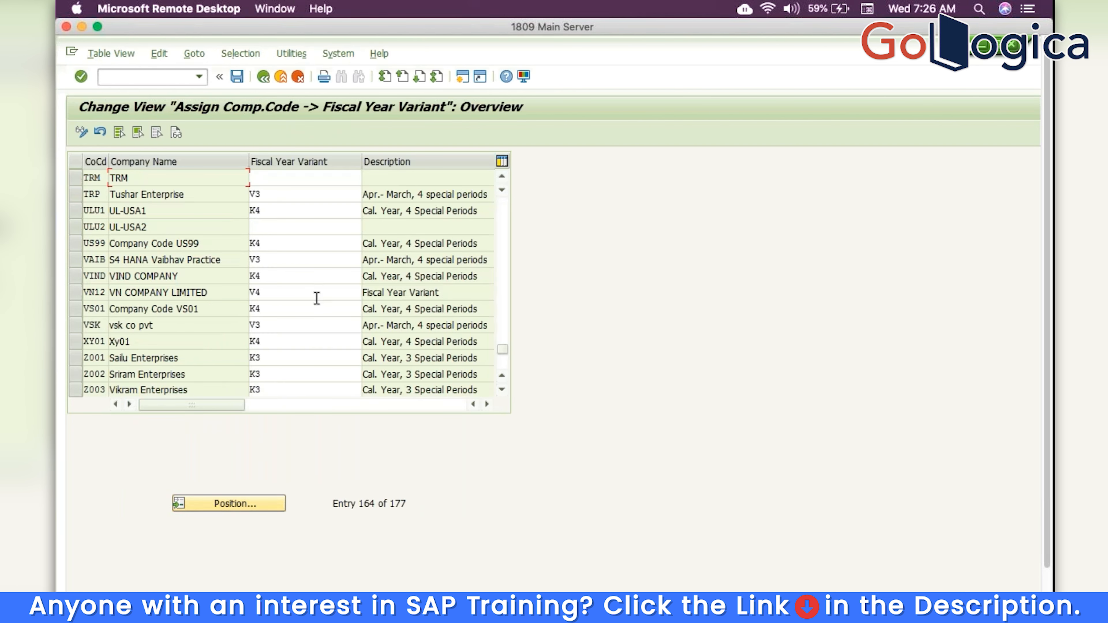
left_click(303, 177)
type("V3")
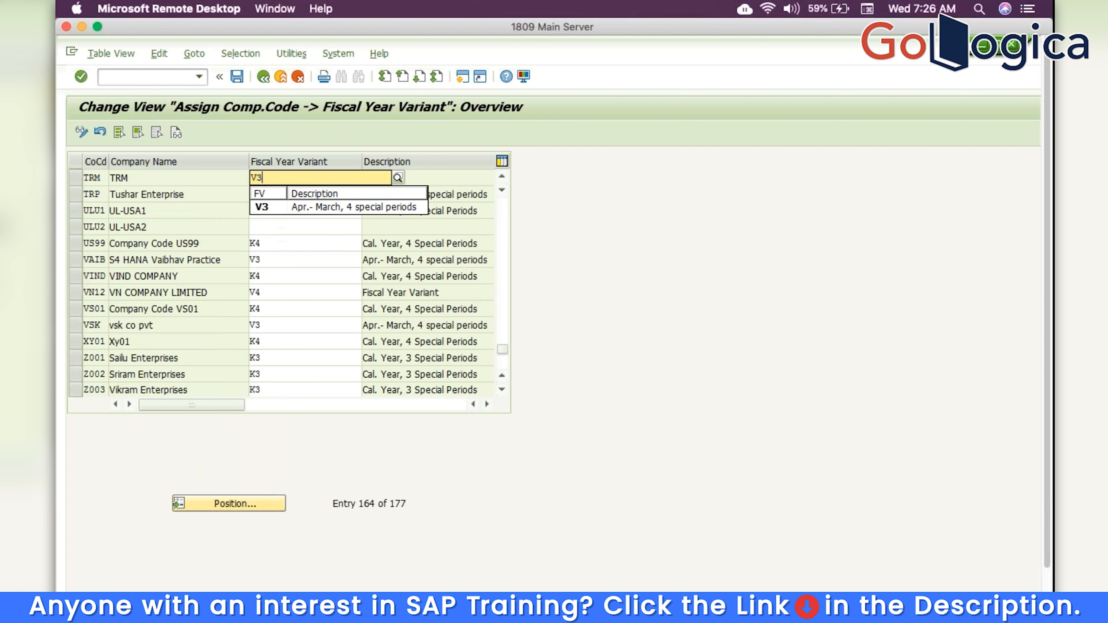
left_click(324, 207)
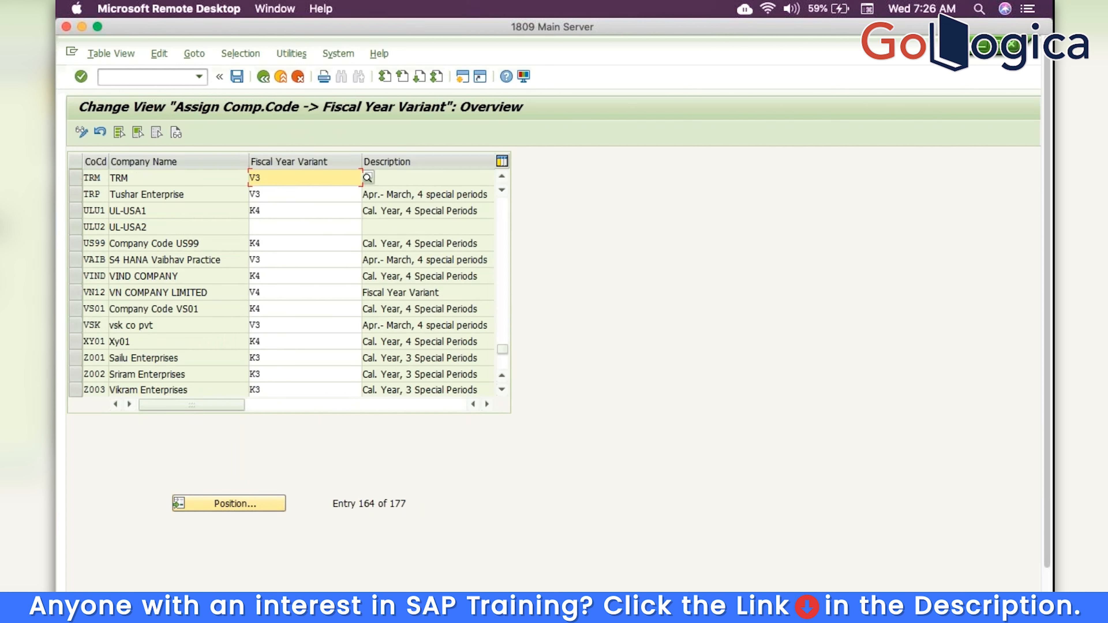
key("Return")
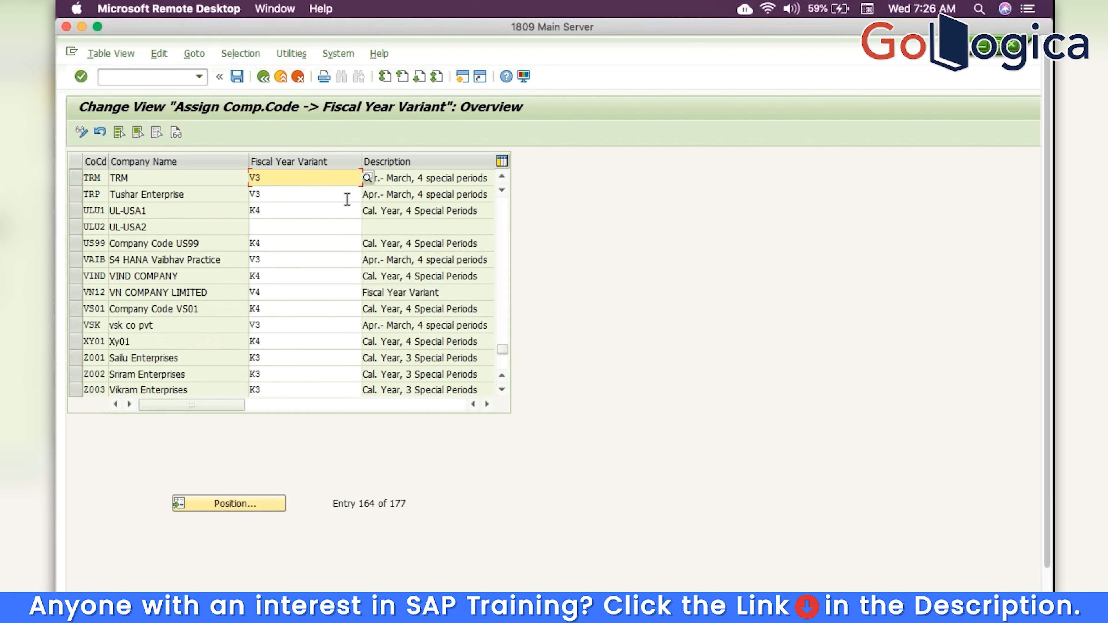
Save the V3 assignment to the customizing request and return to the project tree
left_click(236, 77)
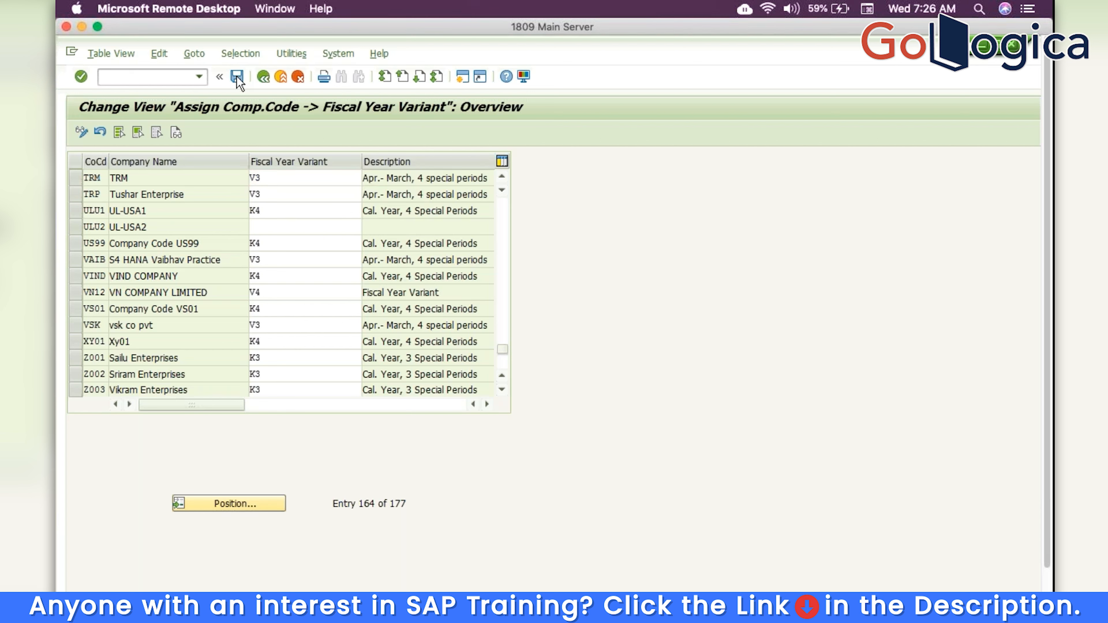
left_click(283, 299)
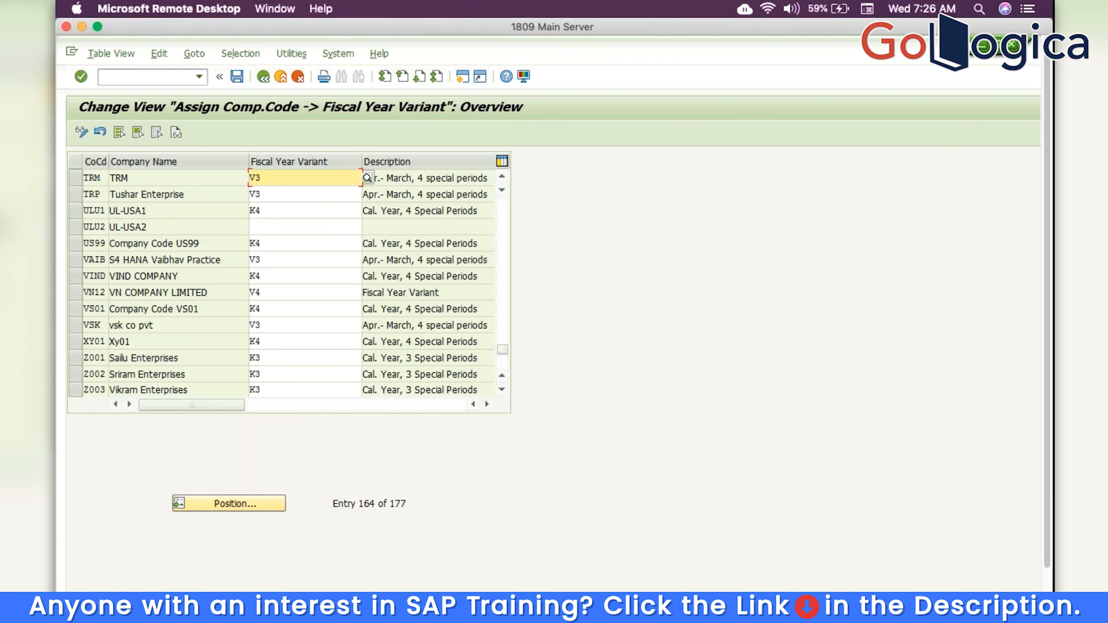
left_click(263, 77)
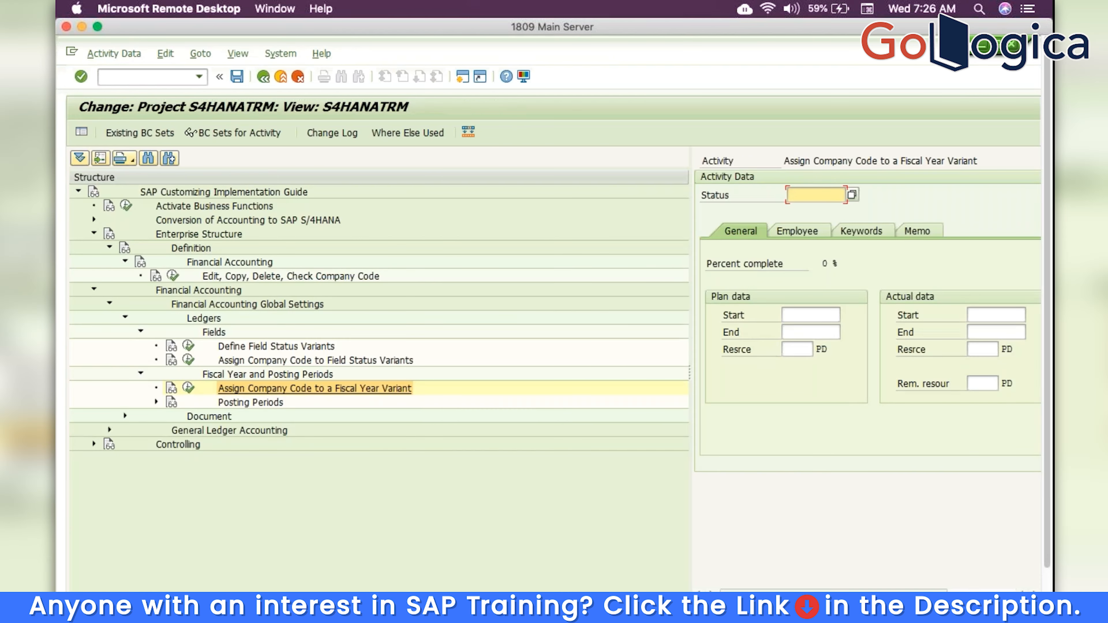
Create open posting period variant TRM named 'Posting period varient' and save it
left_click(156, 402)
left_click(205, 418)
left_click(432, 487)
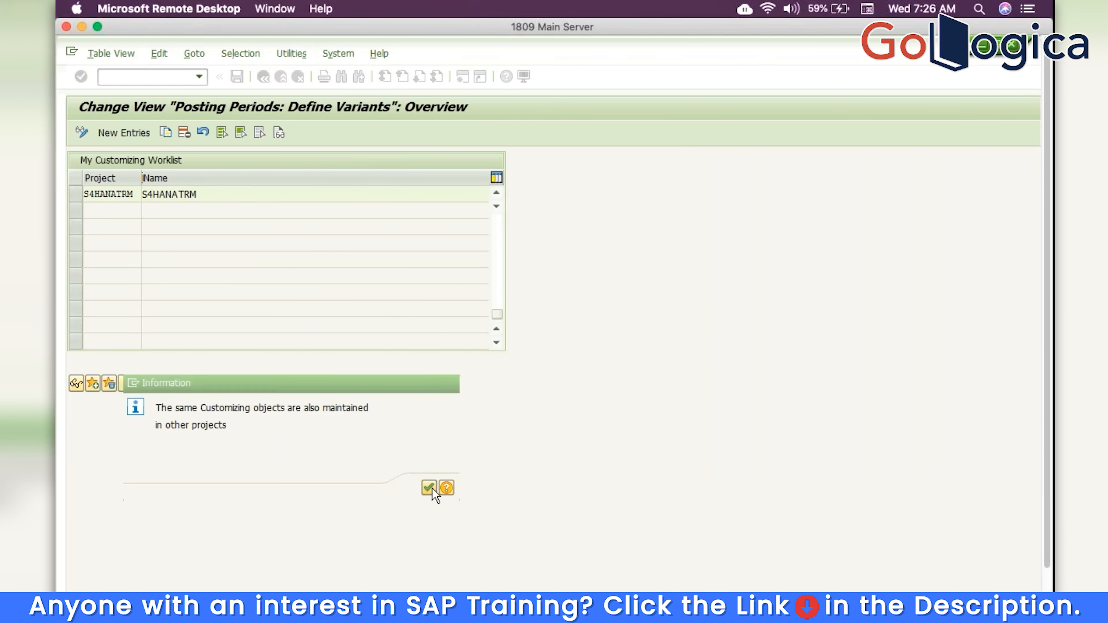
left_click(143, 133)
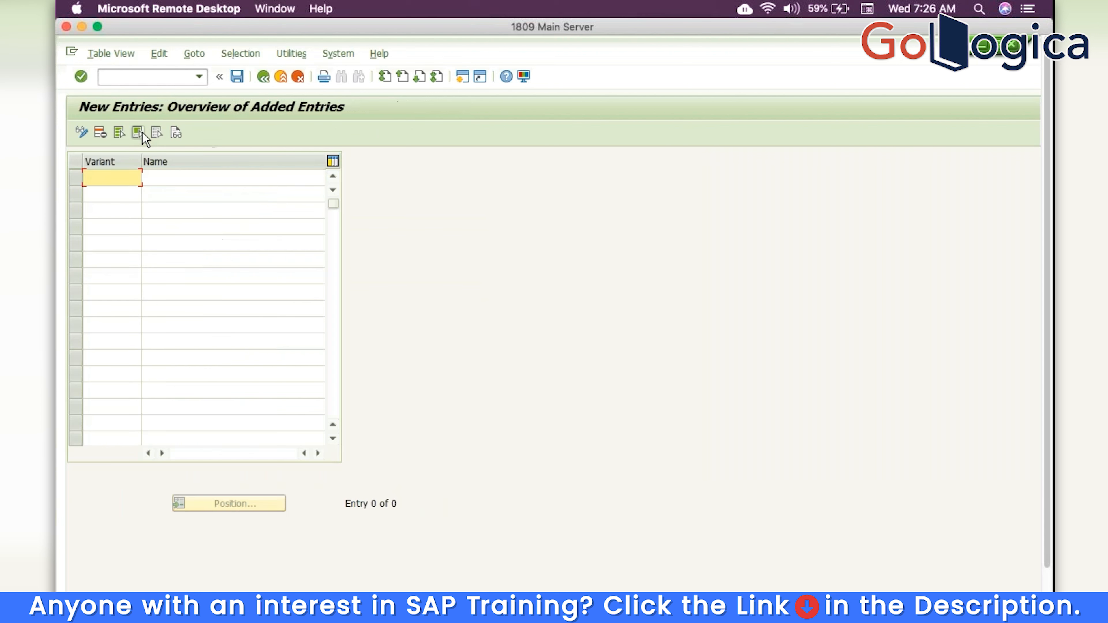
type("TRM")
key("Tab")
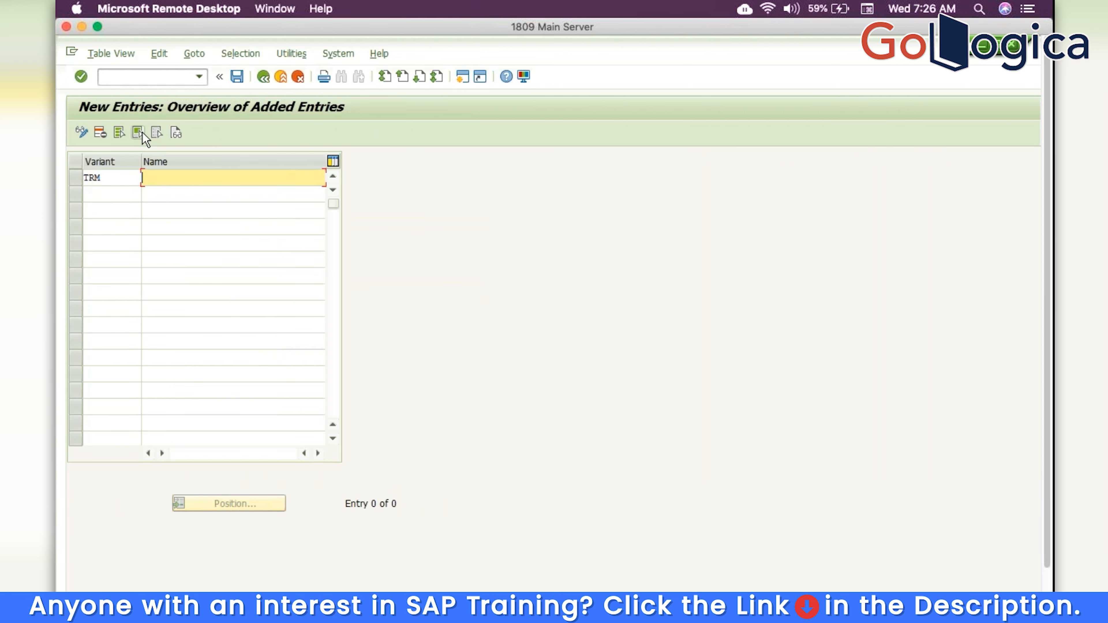
type("P")
key("Down")
key("Return")
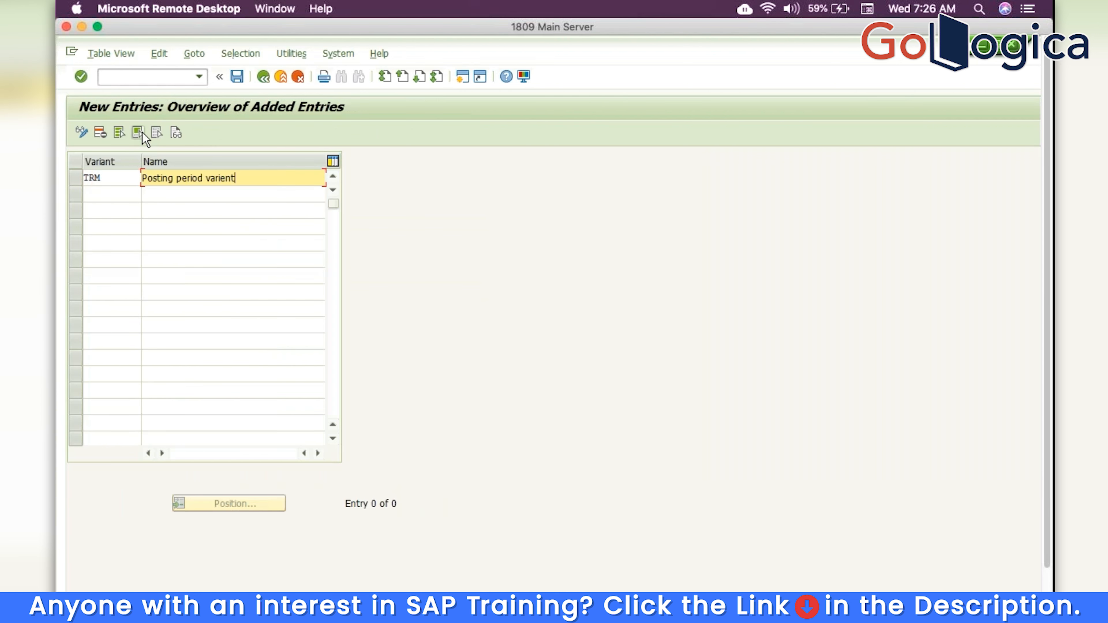
left_click(237, 78)
key("Return")
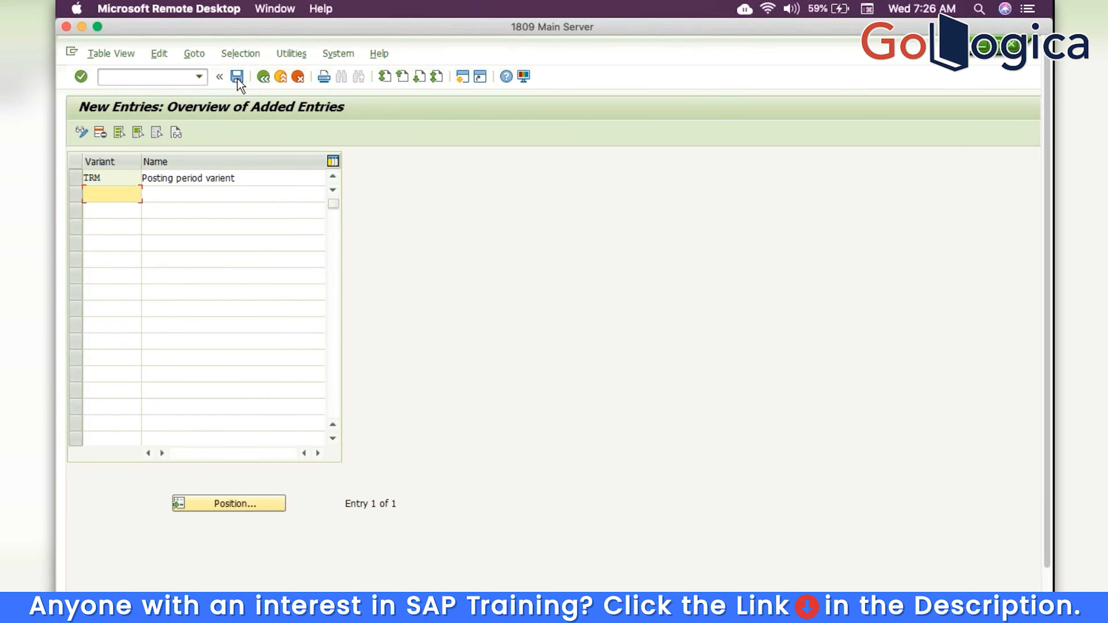
Return to the project tree and launch Assign Variants to Company Code
left_click(265, 79)
left_click(267, 80)
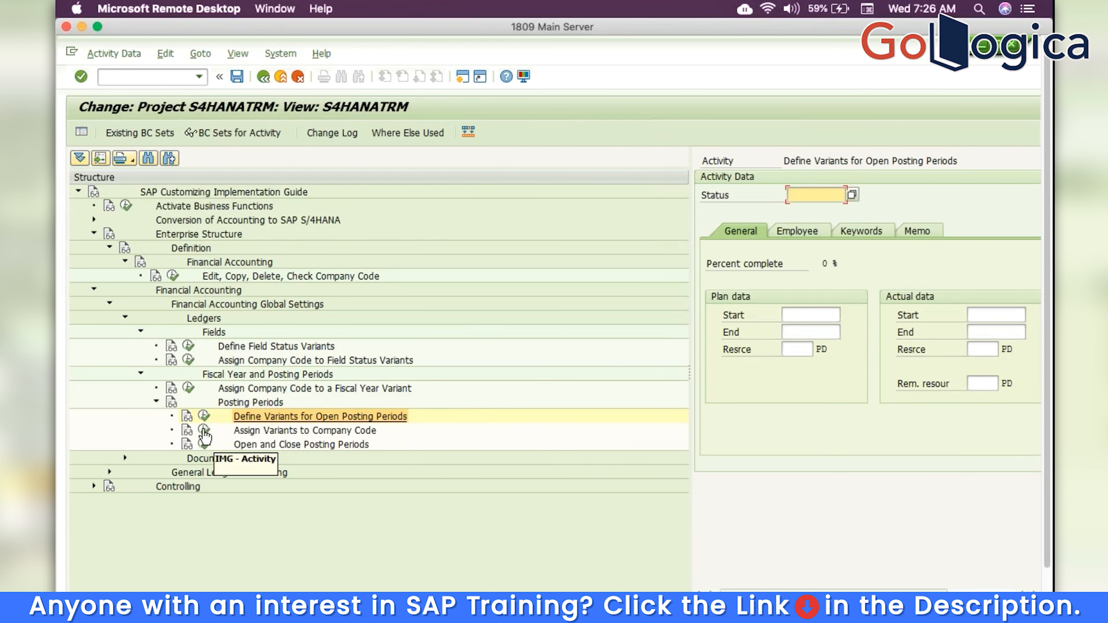
left_click(203, 431)
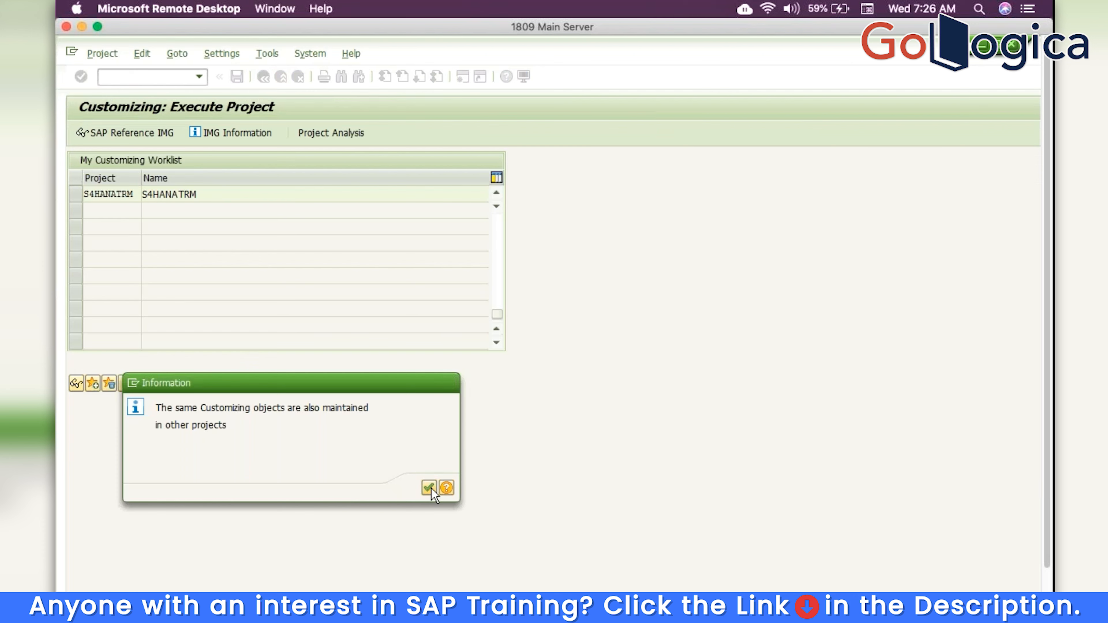
left_click(429, 488)
Assign posting period variant TRM to company code TRM and save to the request
left_click(255, 502)
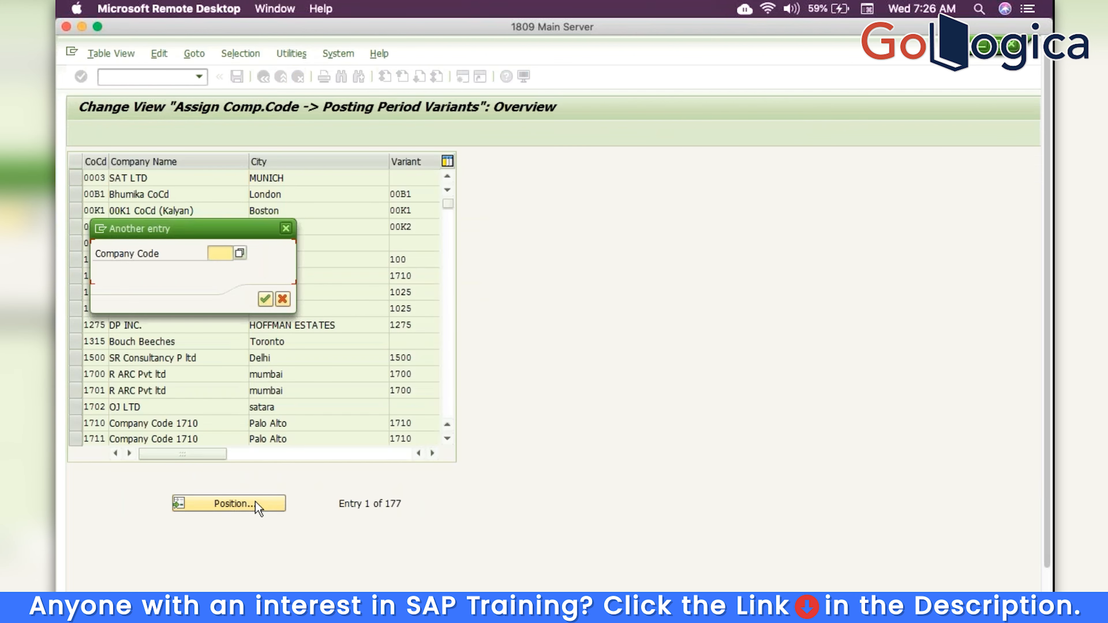
type("TRM")
key("Return")
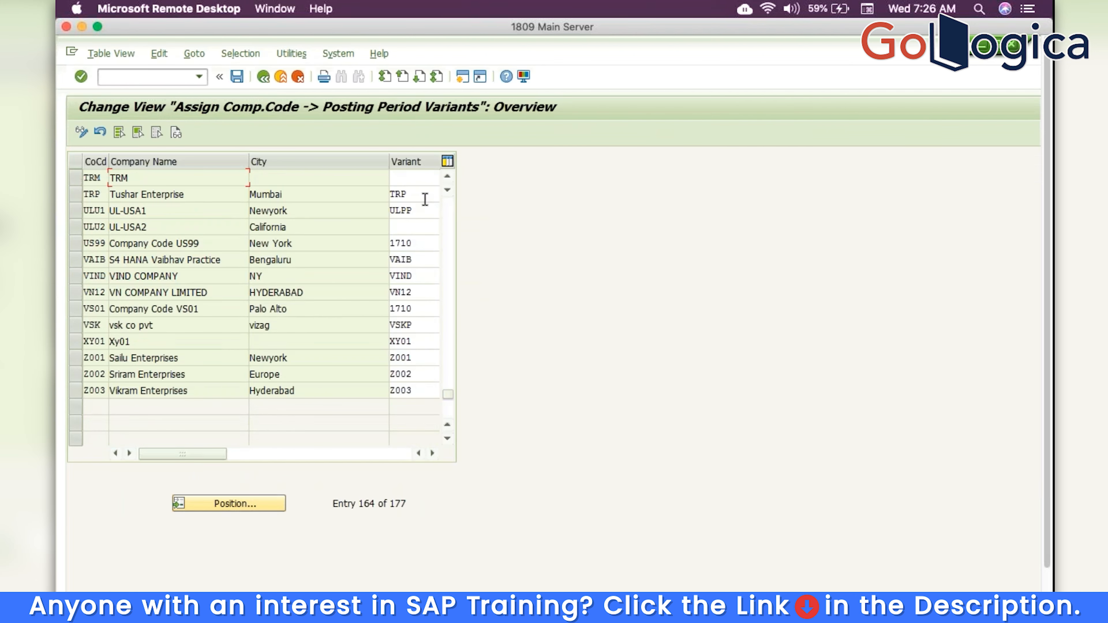
left_click(413, 177)
type("TR")
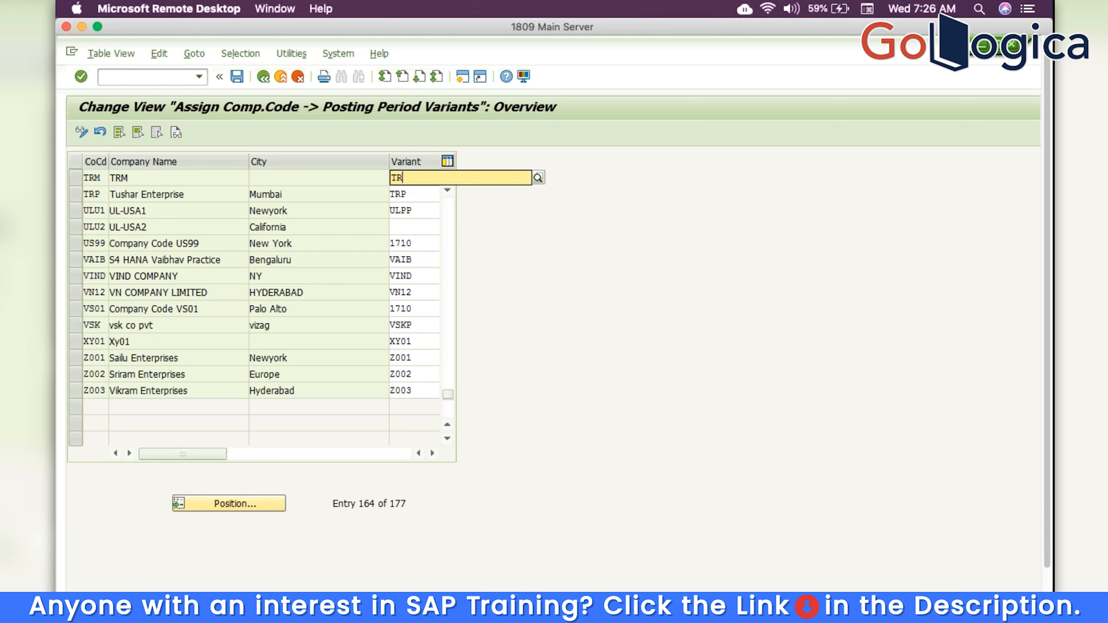
type("M")
left_click(237, 81)
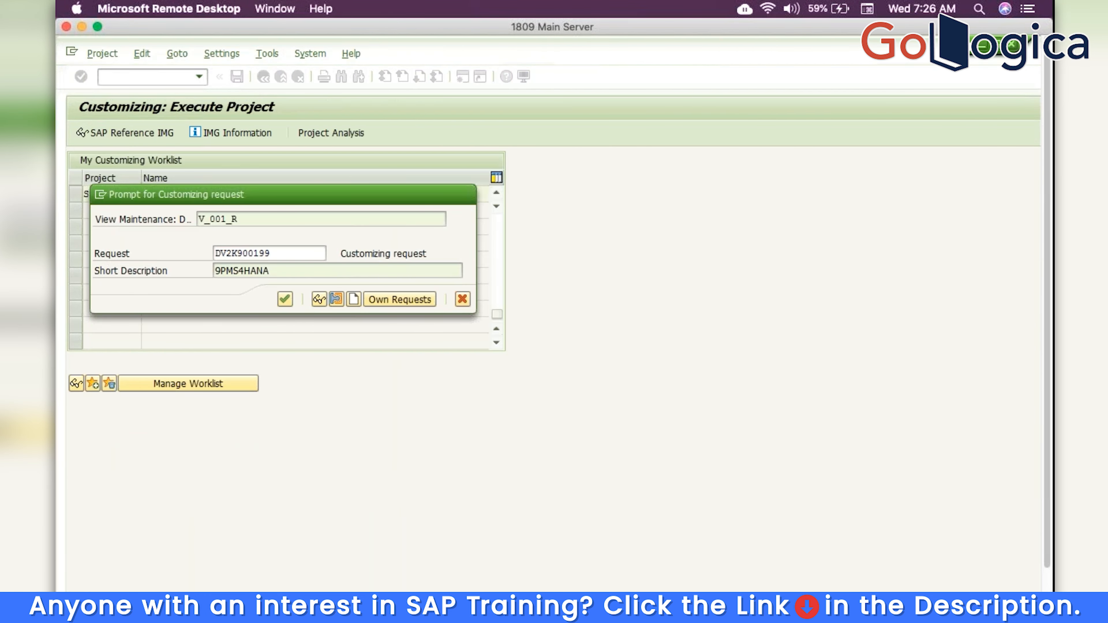
key("Return")
left_click(264, 78)
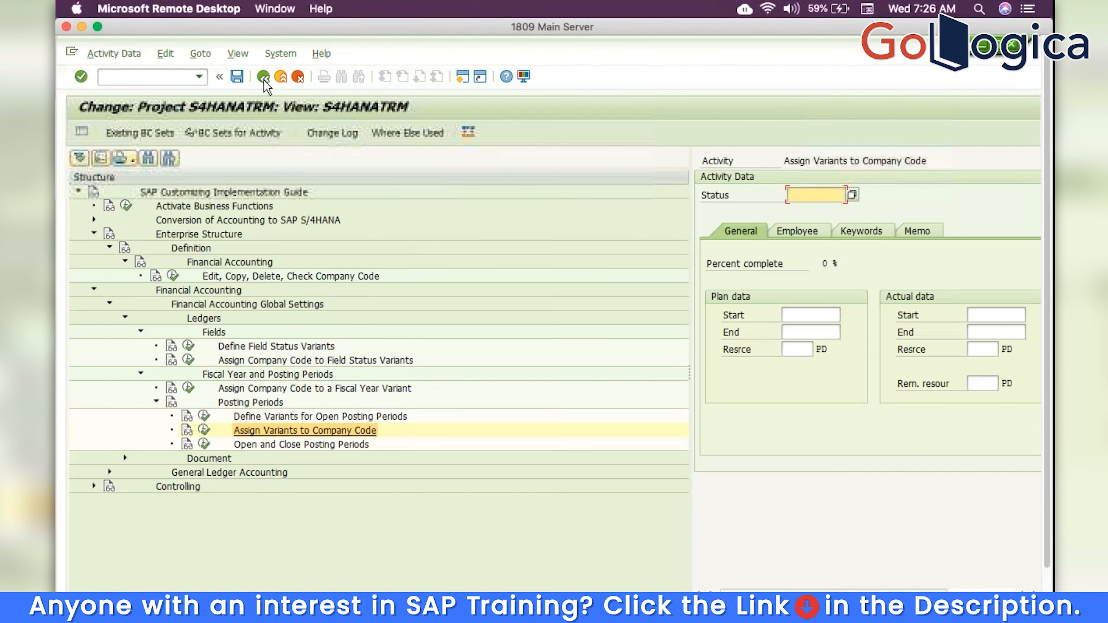
Launch Open and Close Posting Periods and go to its variant field
left_click(204, 444)
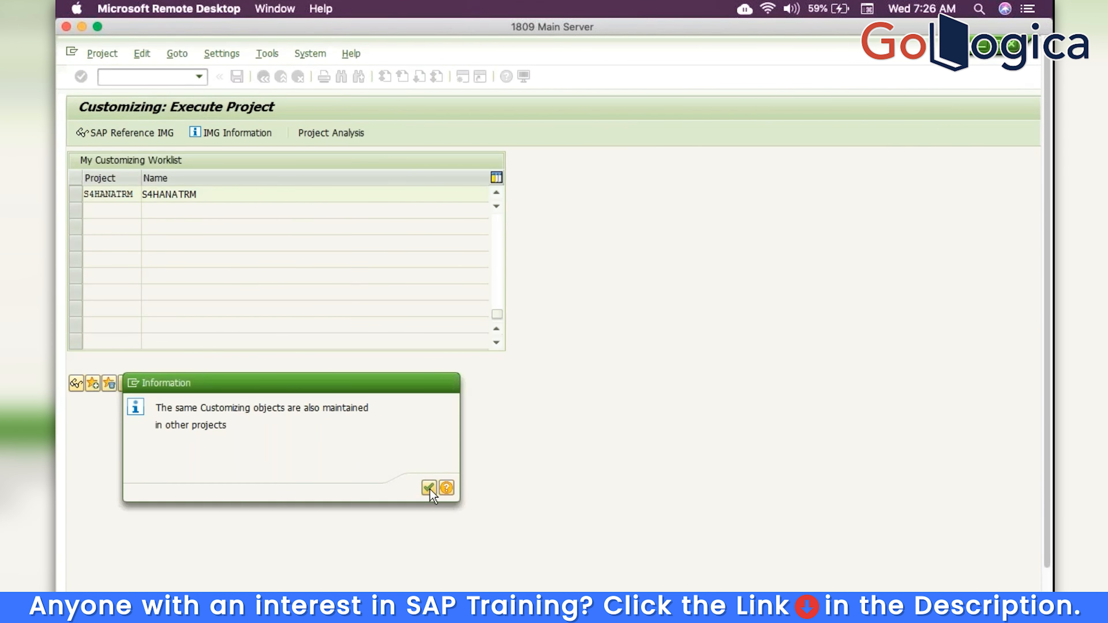
left_click(432, 488)
left_click(221, 253)
Open variant TRM's intervals and add a row with account type + (valid for all account types)
type("TRM")
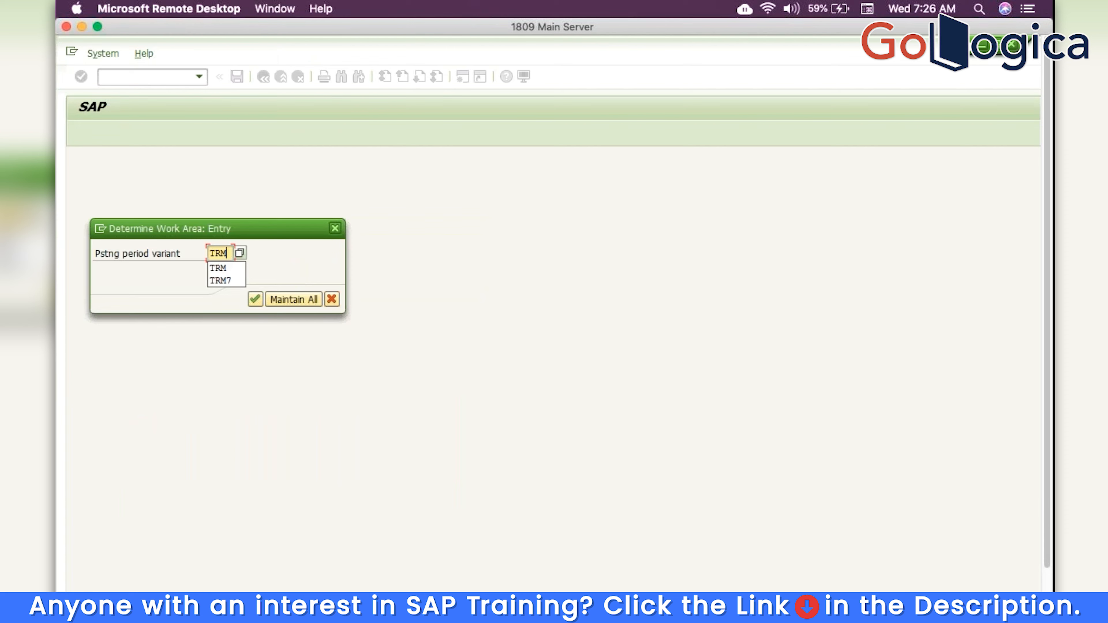
key("Return")
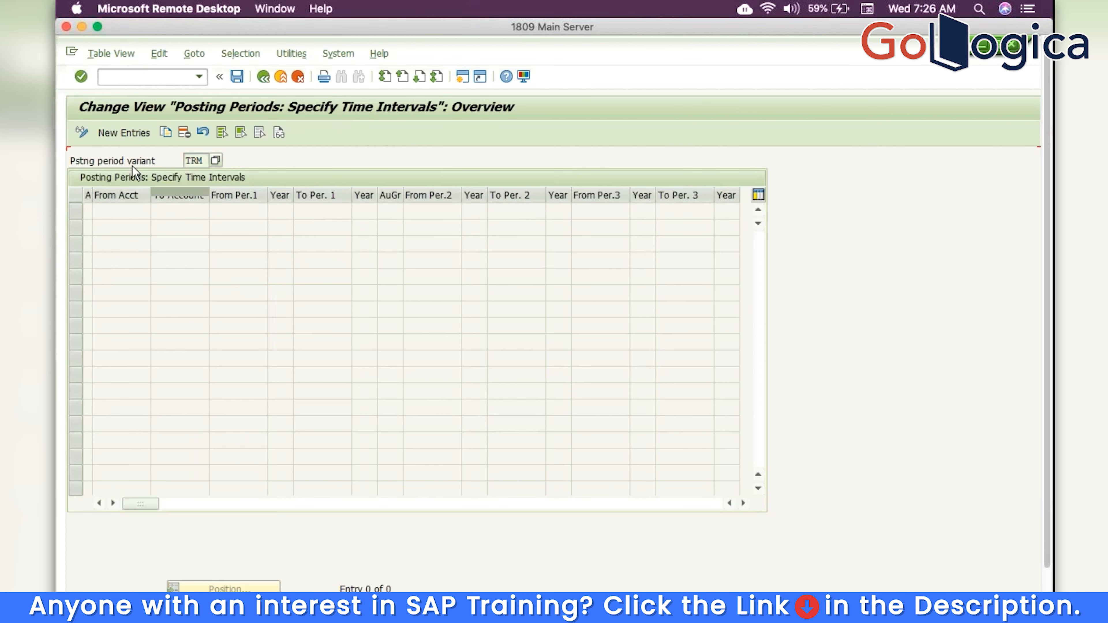
left_click(112, 129)
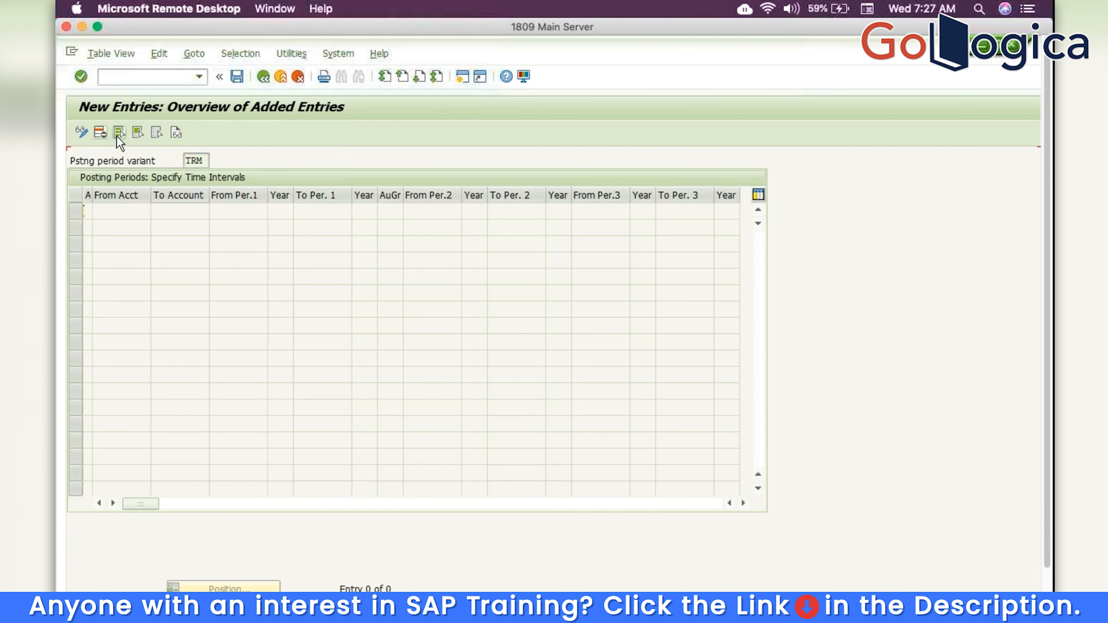
left_click(98, 211)
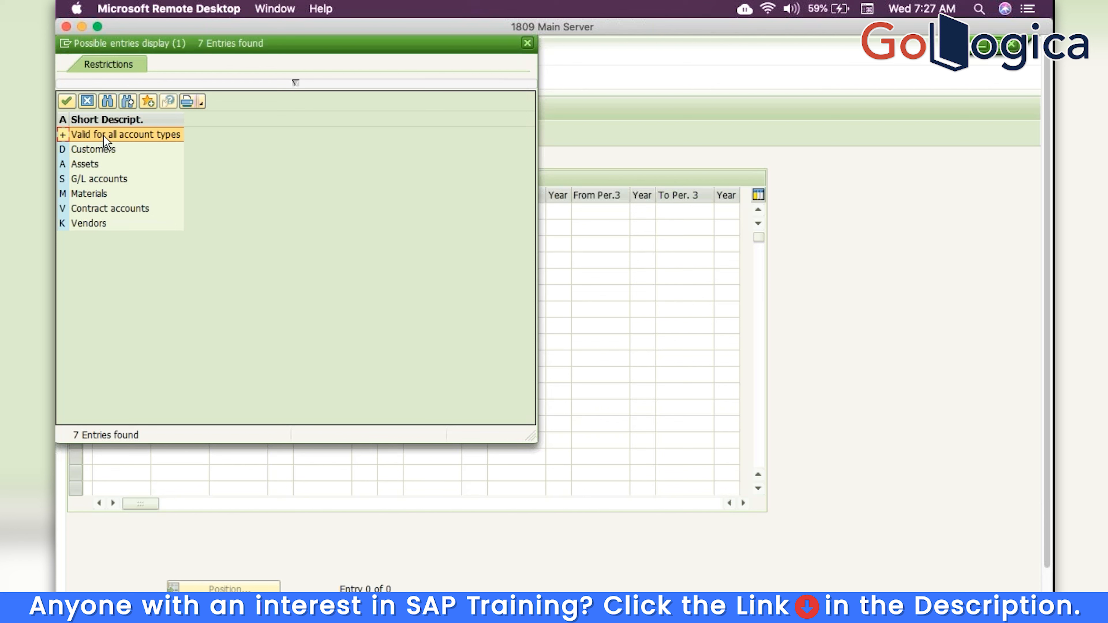
left_click(105, 182)
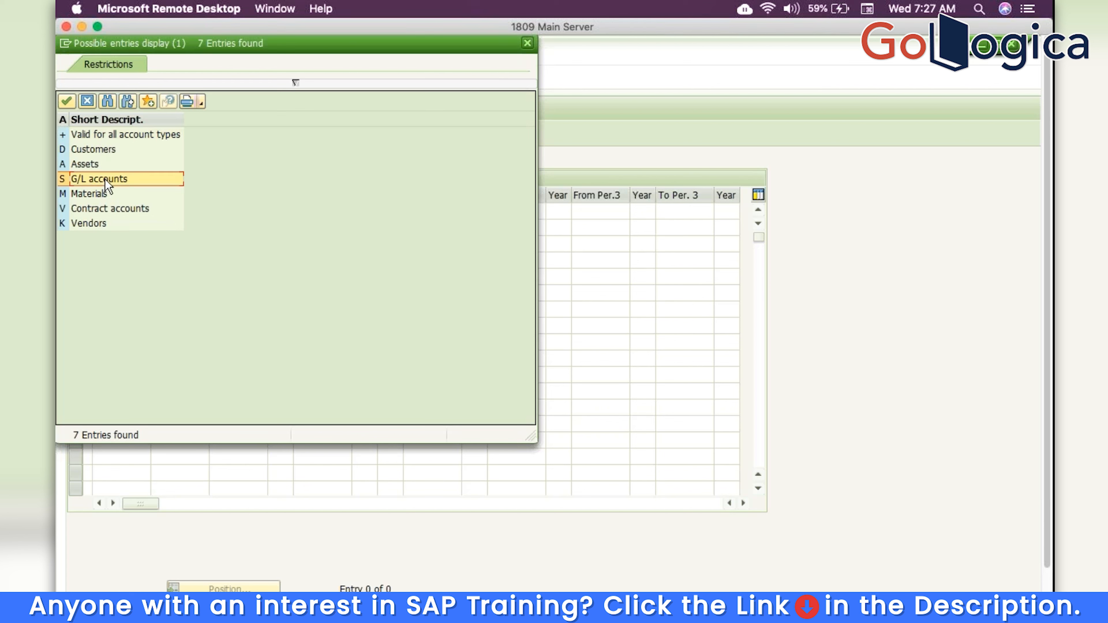
left_click(102, 150)
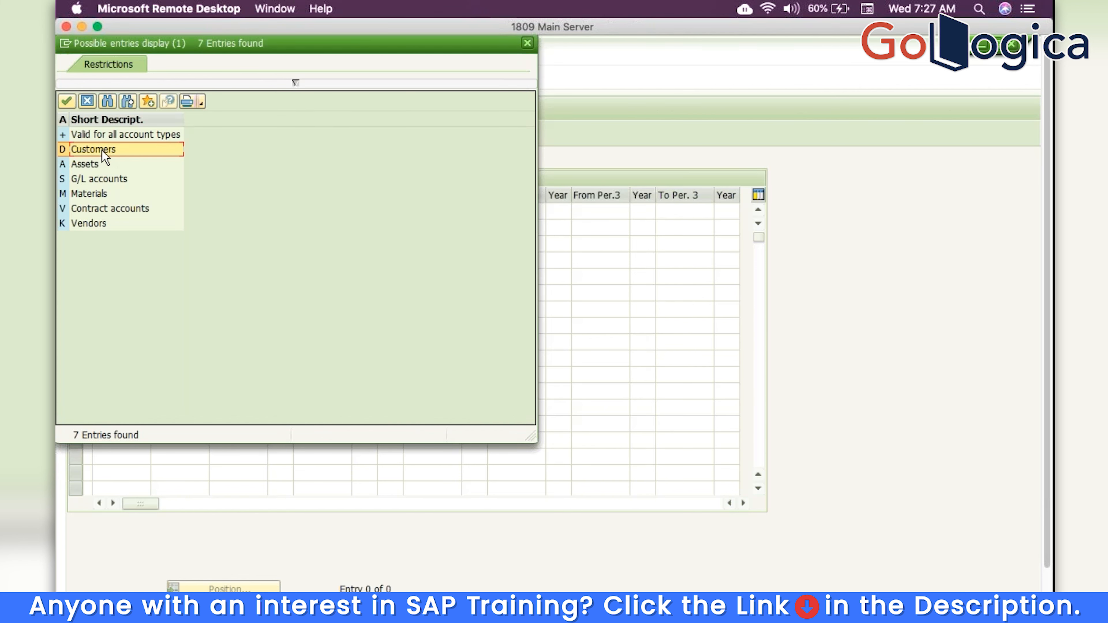
double_click(100, 179)
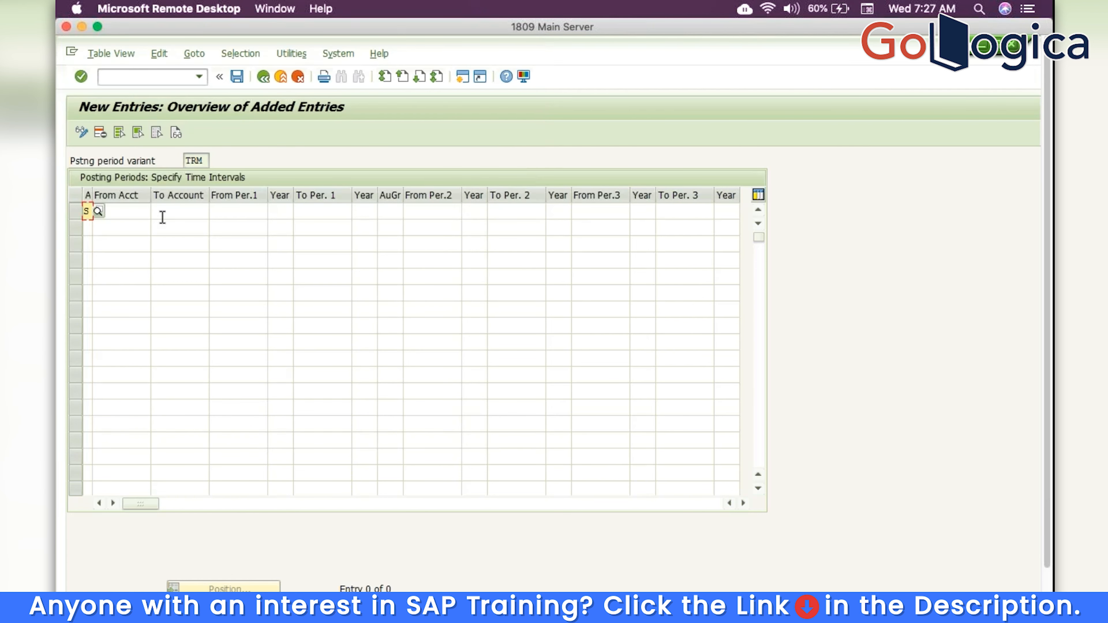
left_click(97, 213)
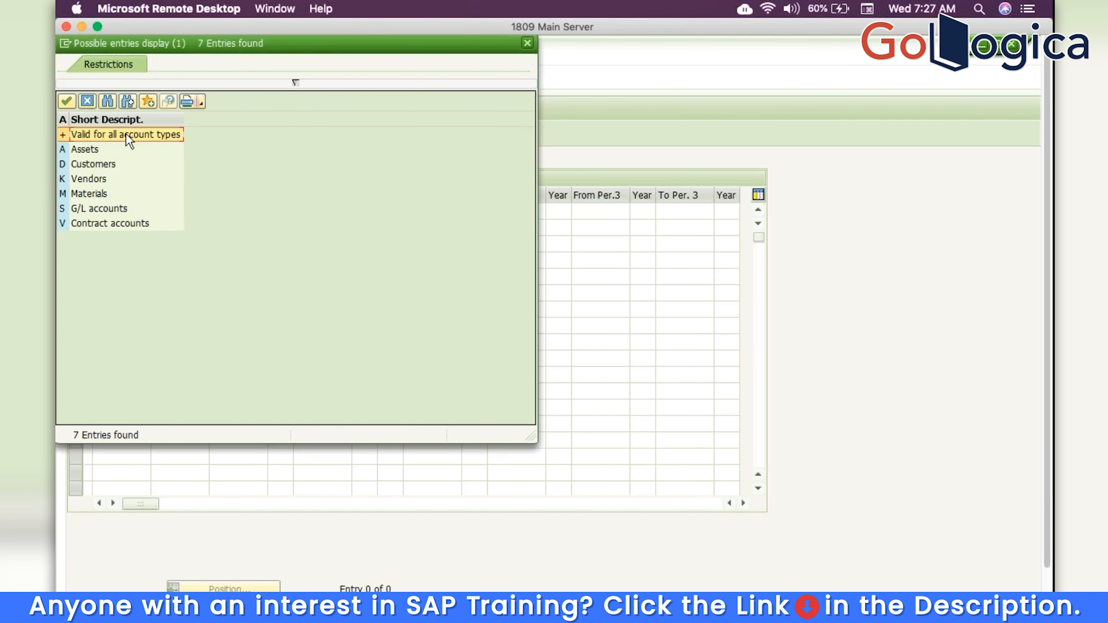
key("Return")
Set the first period range from period 1/2019 to 12/2020
left_click(243, 211)
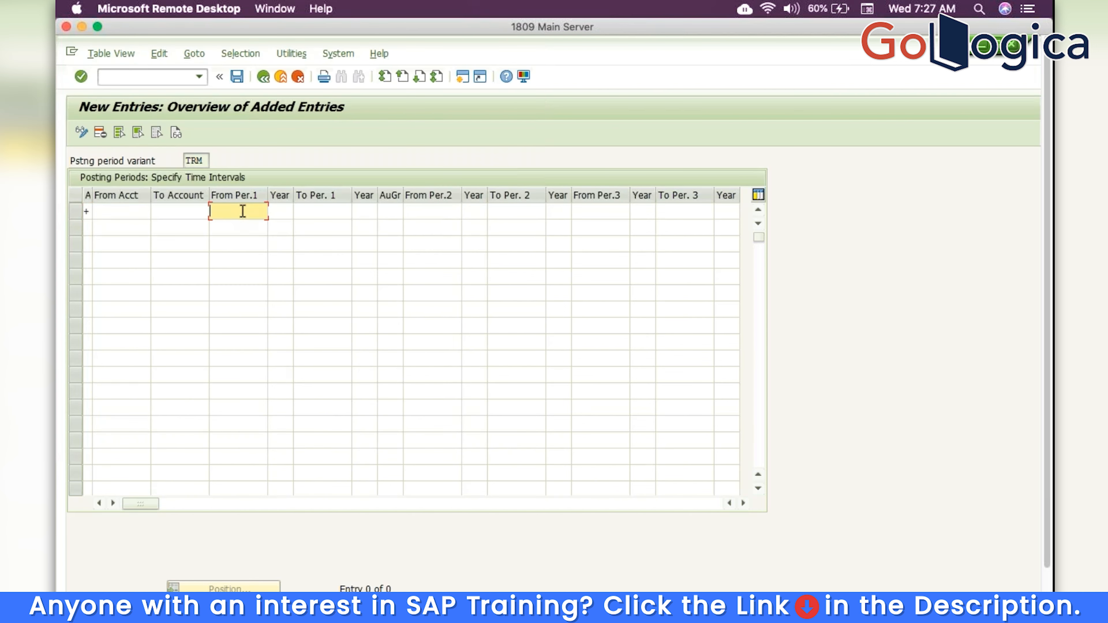
type("1")
key("Tab")
type("2")
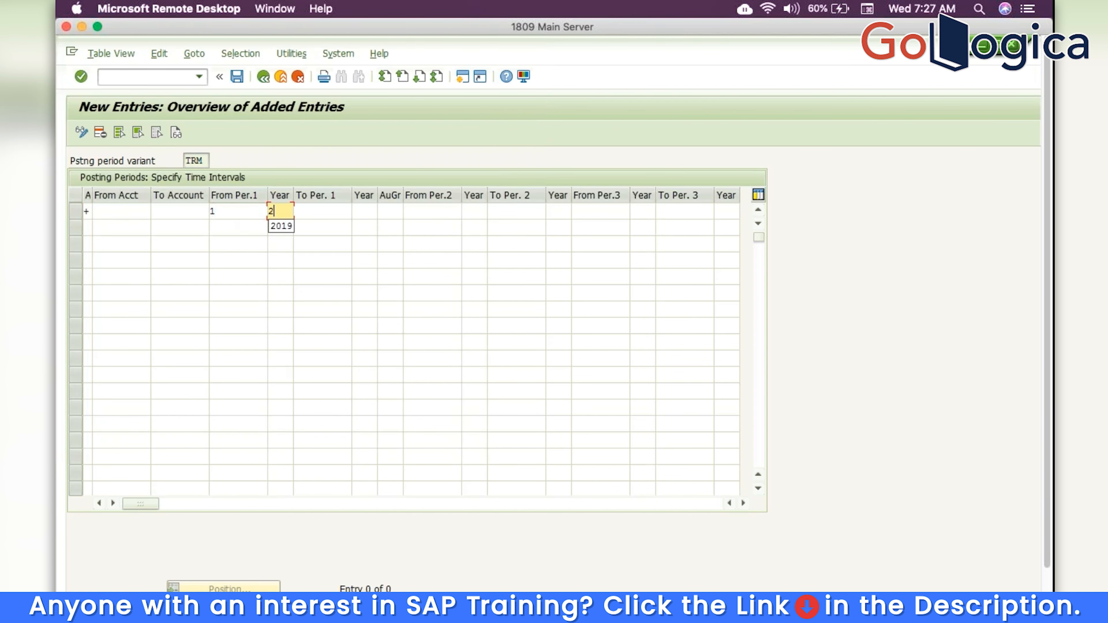
type("019")
key("Tab")
type("12")
key("Tab")
type("1")
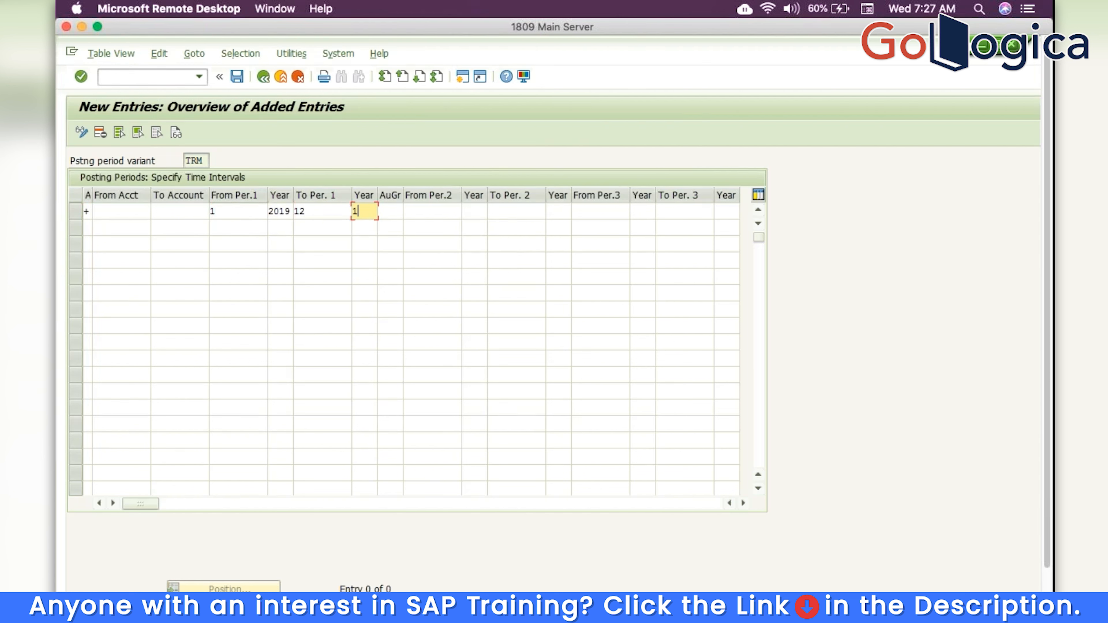
key("BackSpace")
key("Down")
key("Return")
Set the special period range from 13/2020 to 16/2020
left_click(421, 211)
type("13")
key("Tab")
type("201")
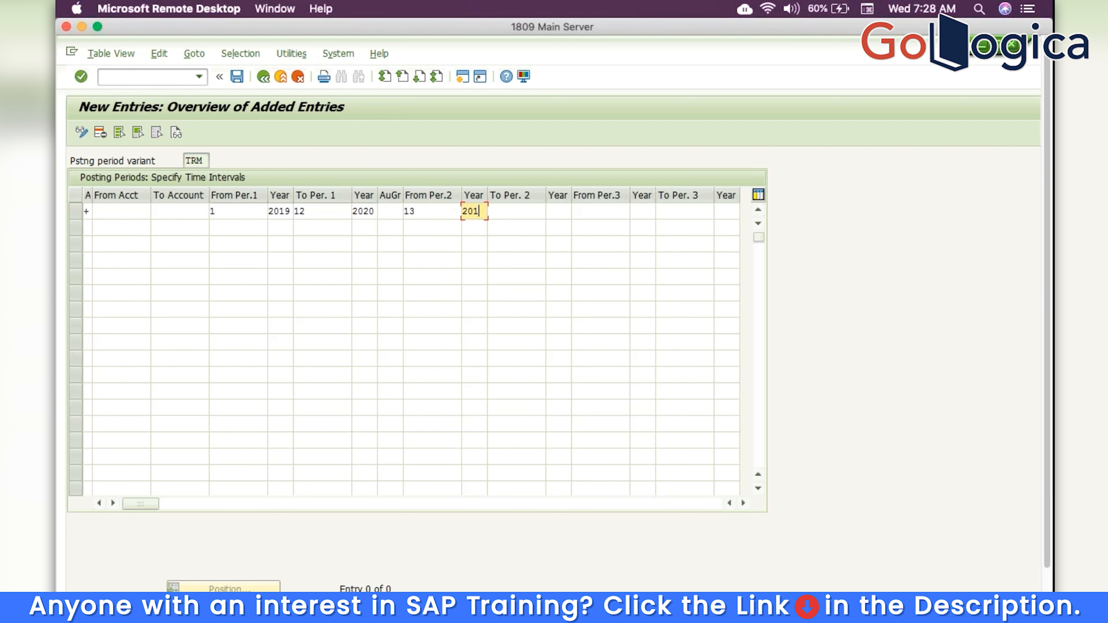
key("BackSpace")
type("20")
left_click(519, 217)
type("1")
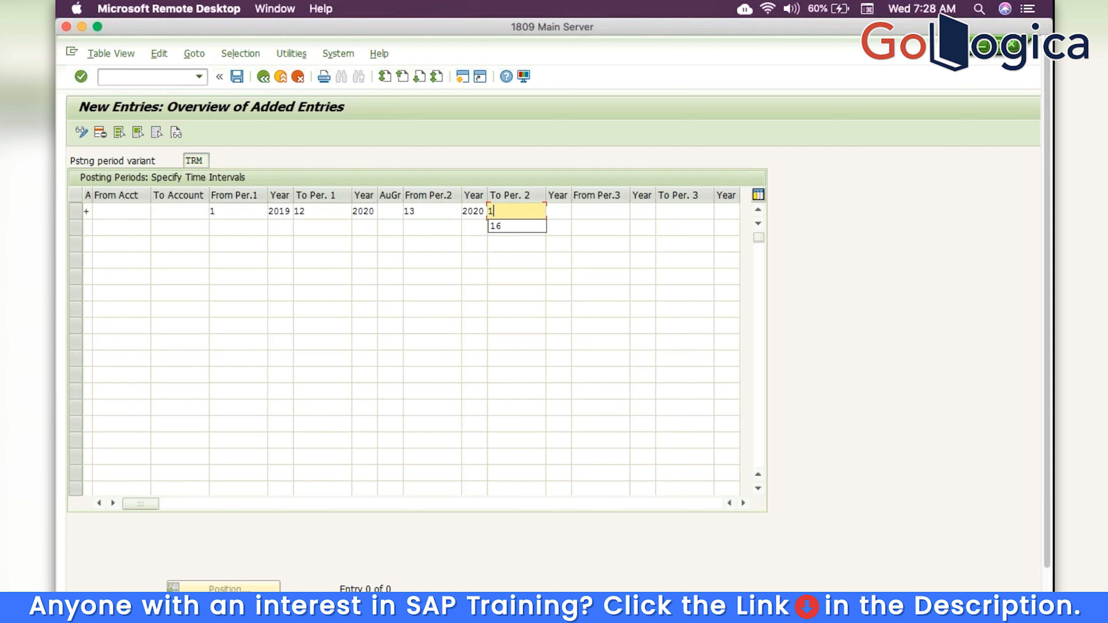
type("6")
key("Tab")
type("201")
key("BackSpace")
type("20")
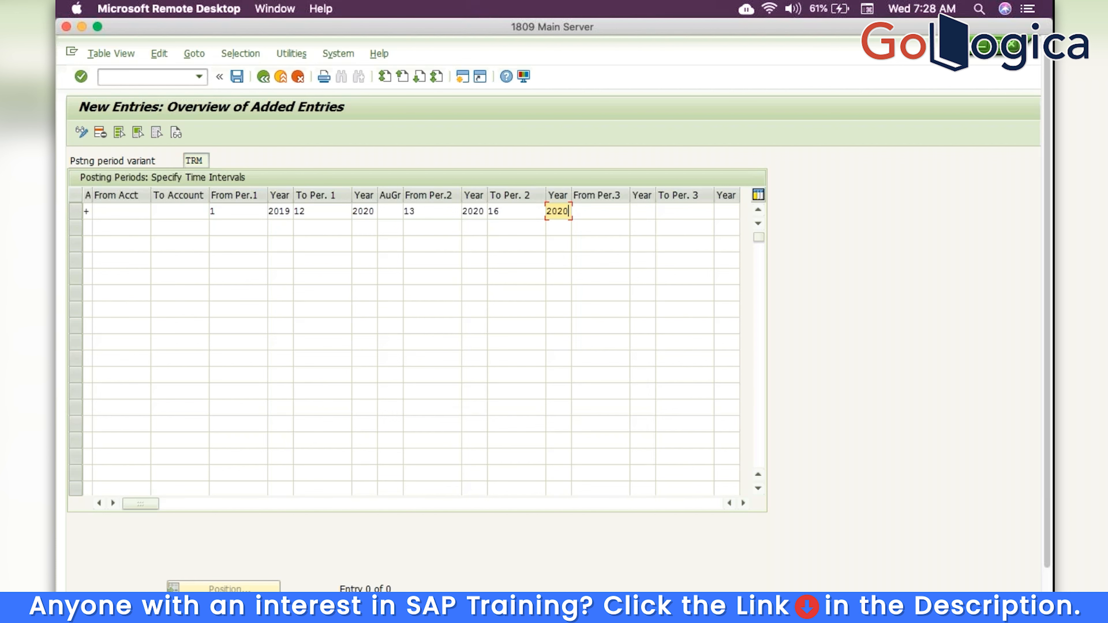
Save the new TRM posting period interval, confirm the customizing request, and leave the table
key("Return")
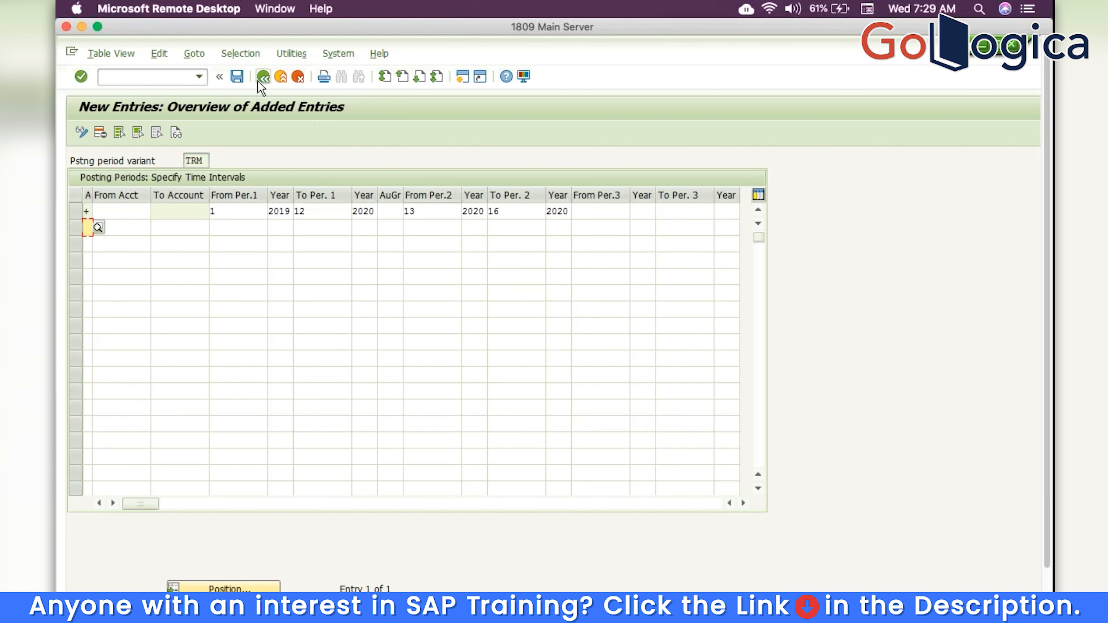
left_click(237, 77)
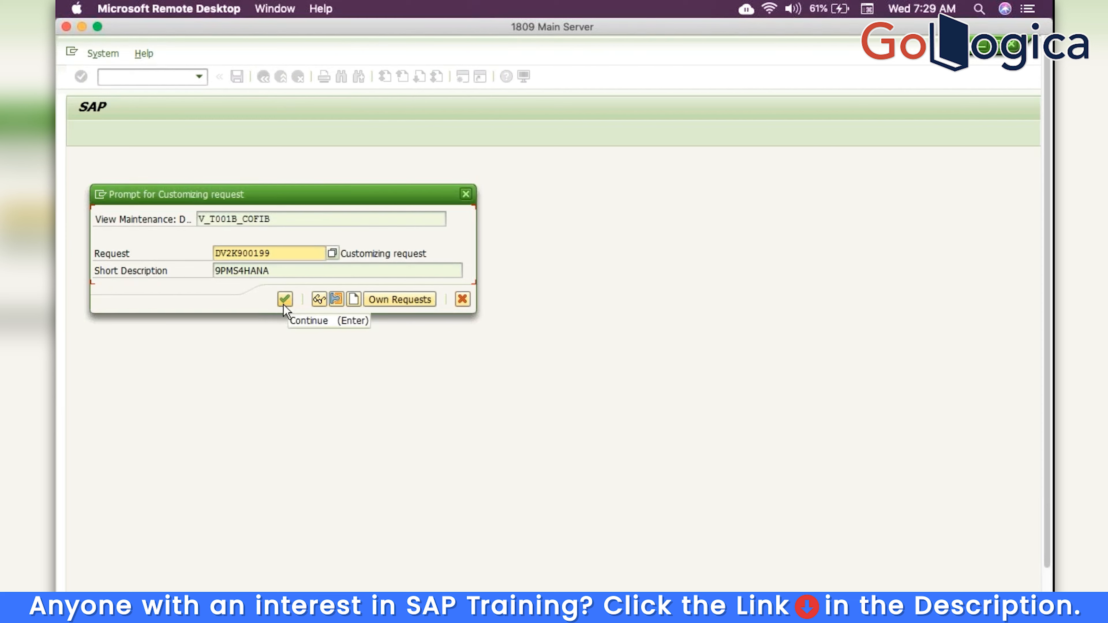
left_click(284, 299)
left_click(264, 79)
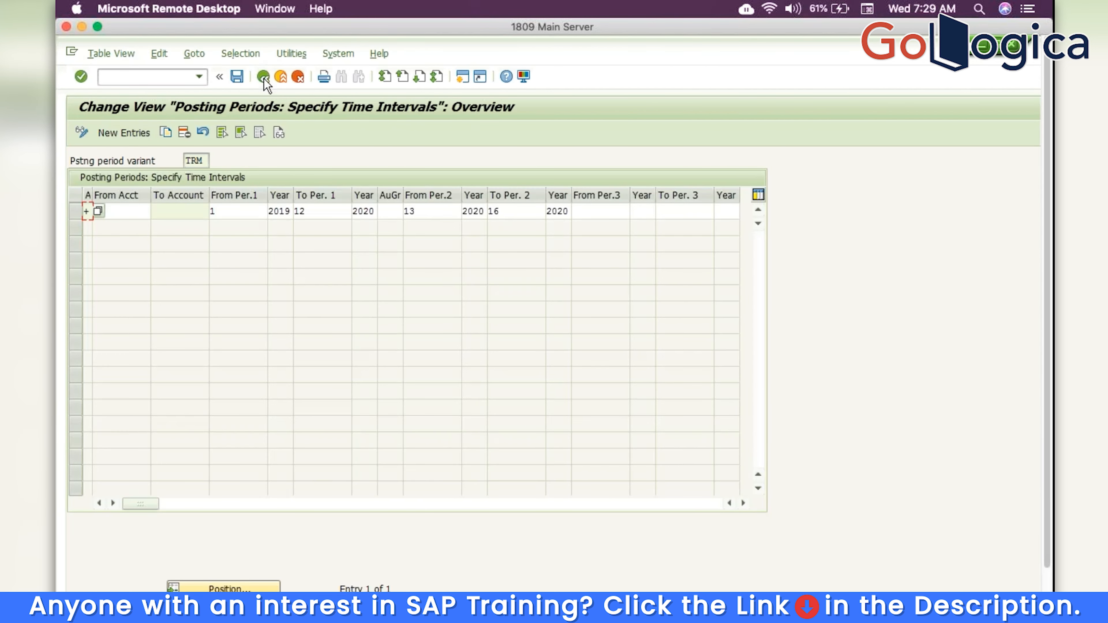
left_click(264, 79)
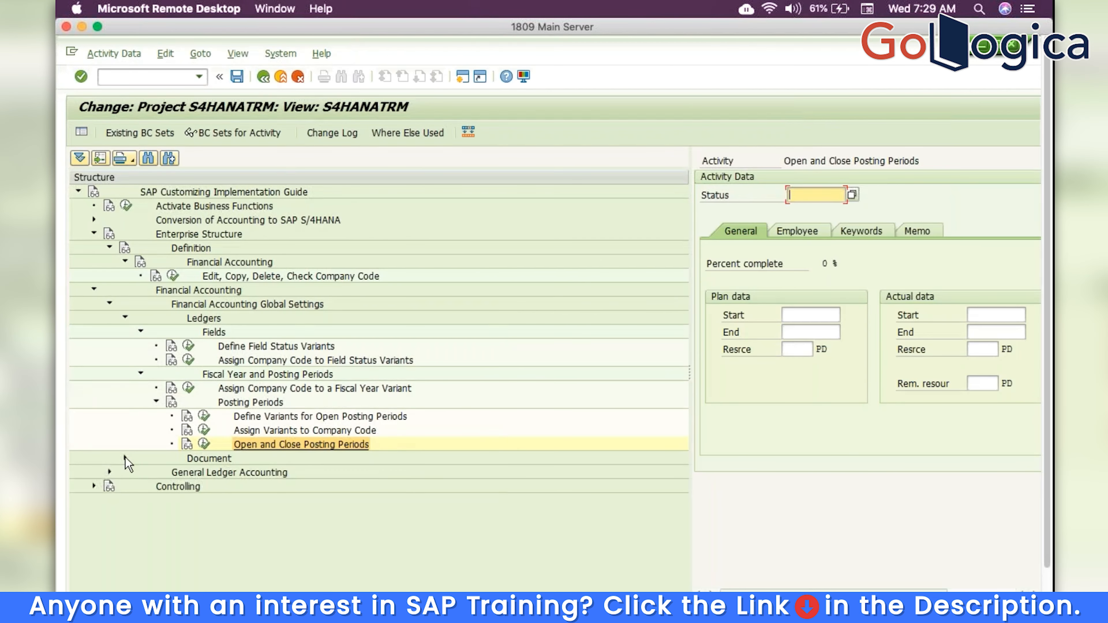
Open Define Document Number Ranges and edit the intervals for company code TRM
left_click(125, 457)
left_click(141, 472)
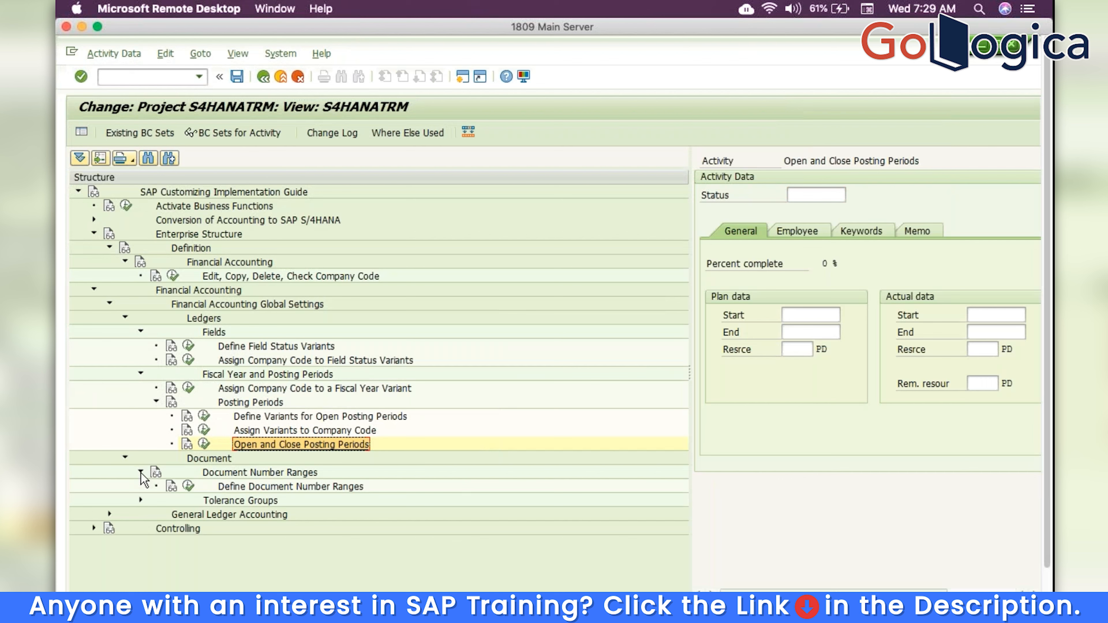
left_click(195, 487)
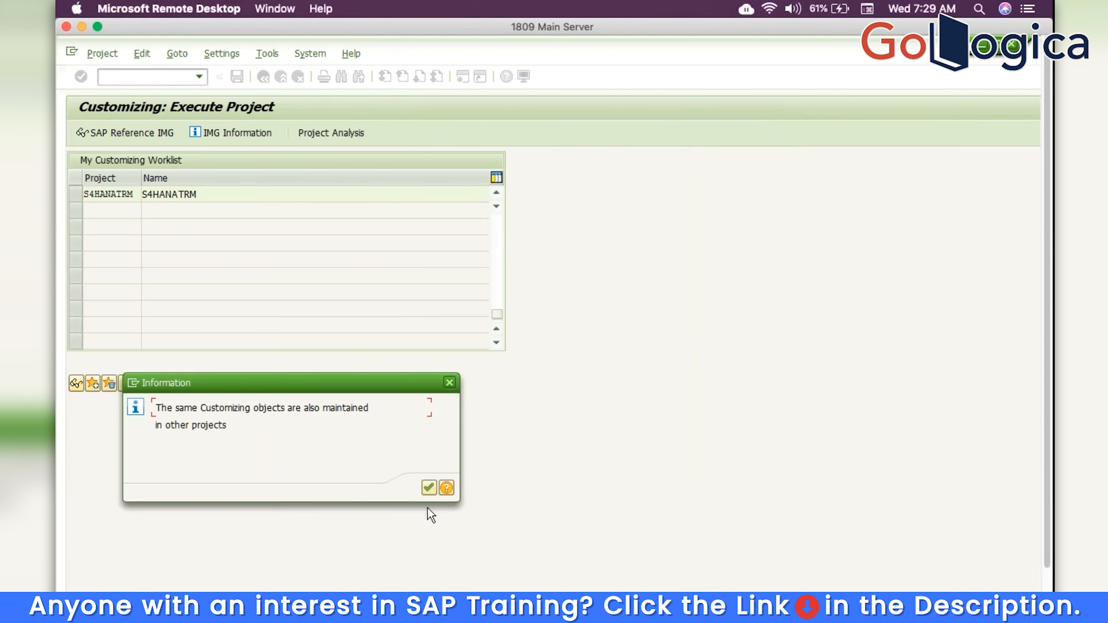
left_click(430, 493)
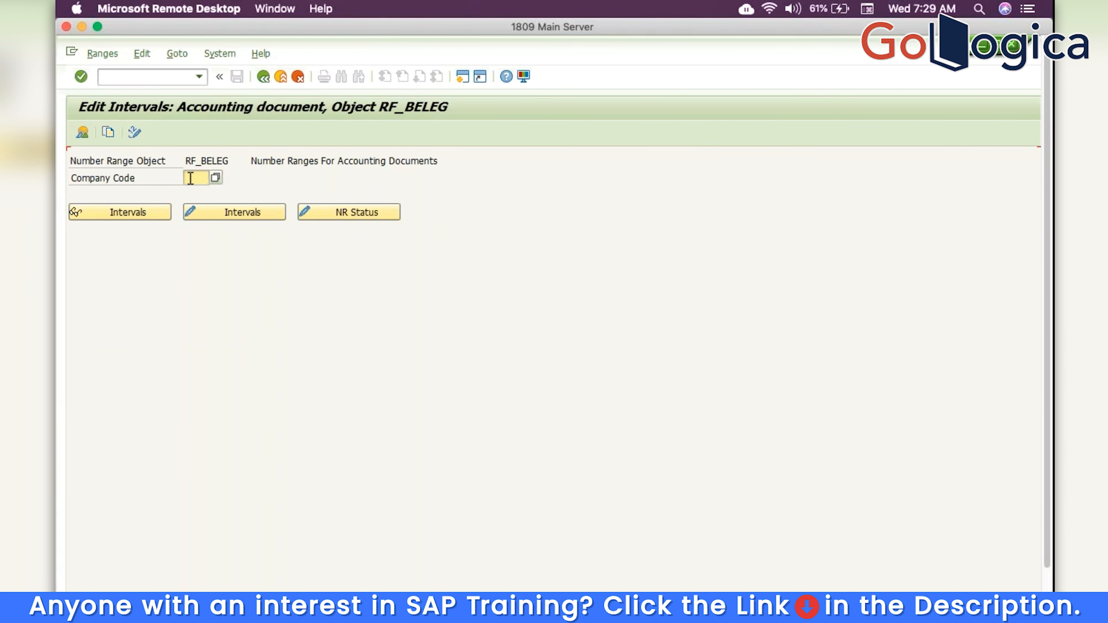
left_click(195, 177)
type("TEM")
left_click(227, 216)
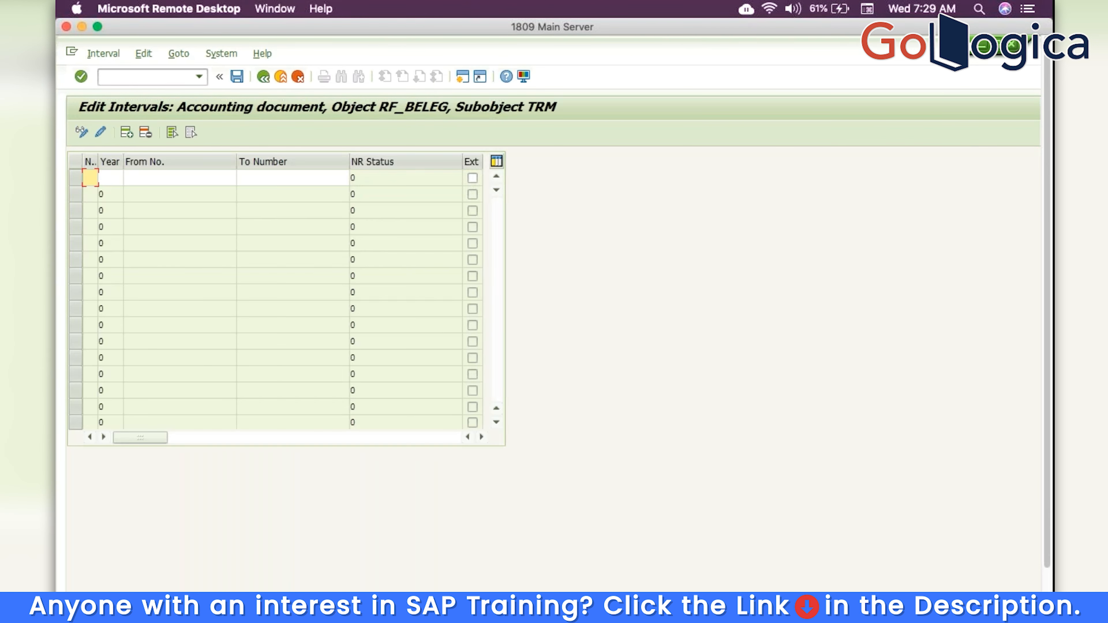
Add and save number range 01 for year 2019, numbers 1 to 1000
type("01")
key("Tab")
type("2")
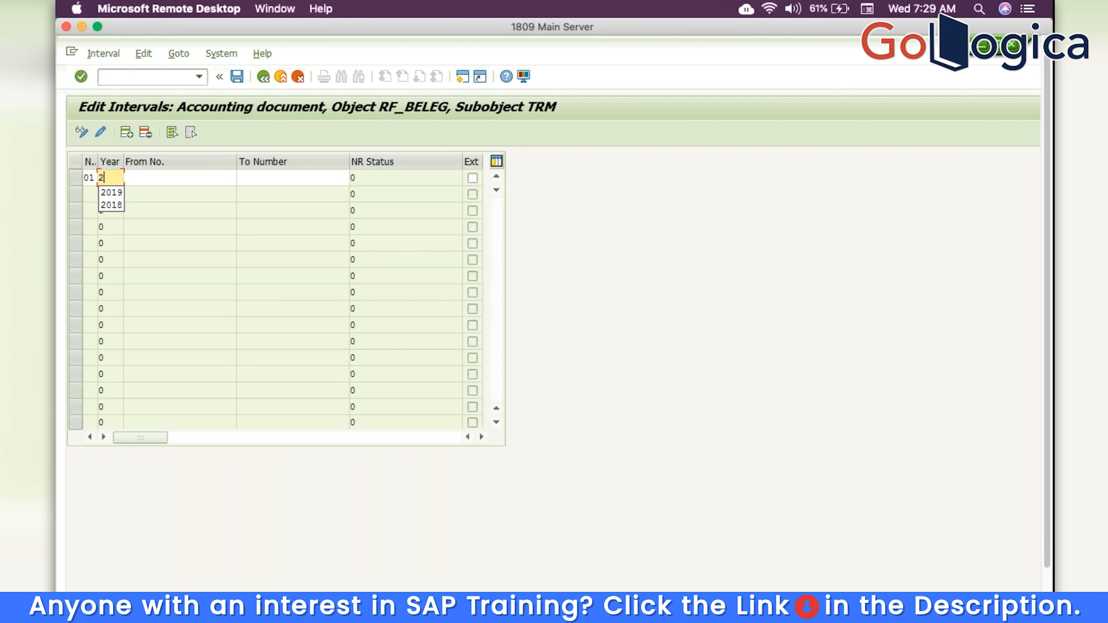
type("0191")
key("Tab")
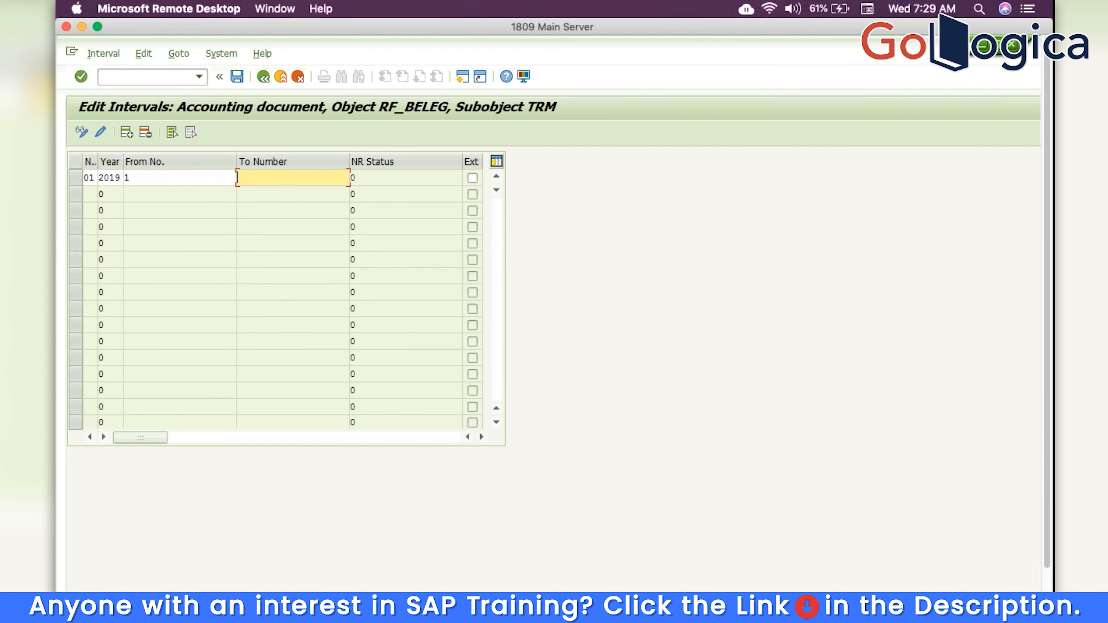
type("1000")
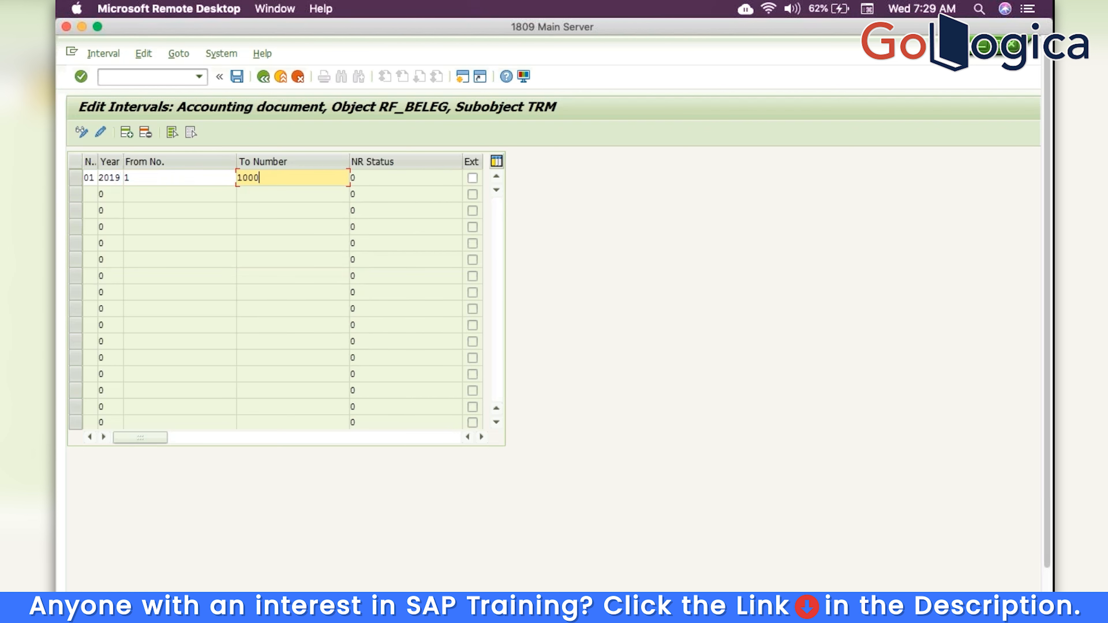
key("Return")
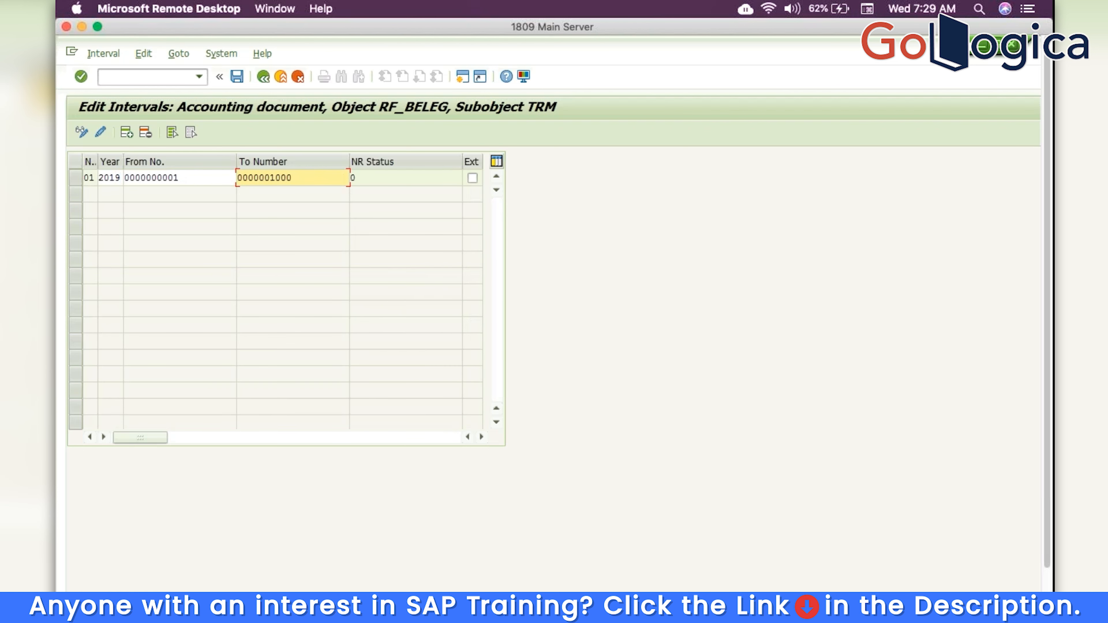
left_click(237, 76)
key("Return")
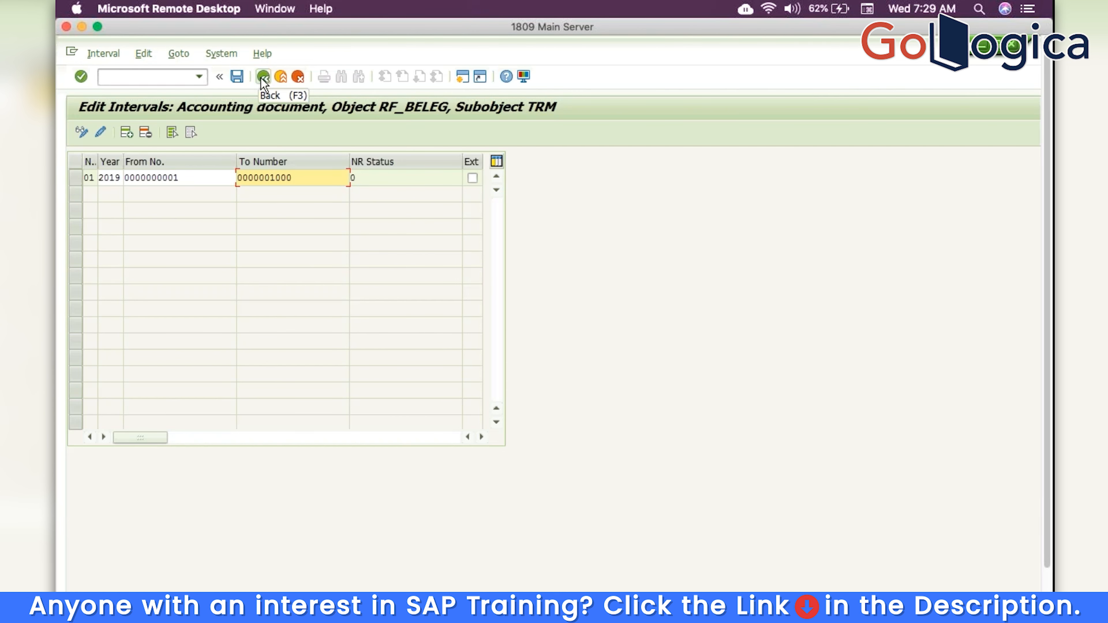
left_click(263, 78)
Go back to the S4HANATRM project tree and expand the Tolerance Groups node under Document
left_click(263, 77)
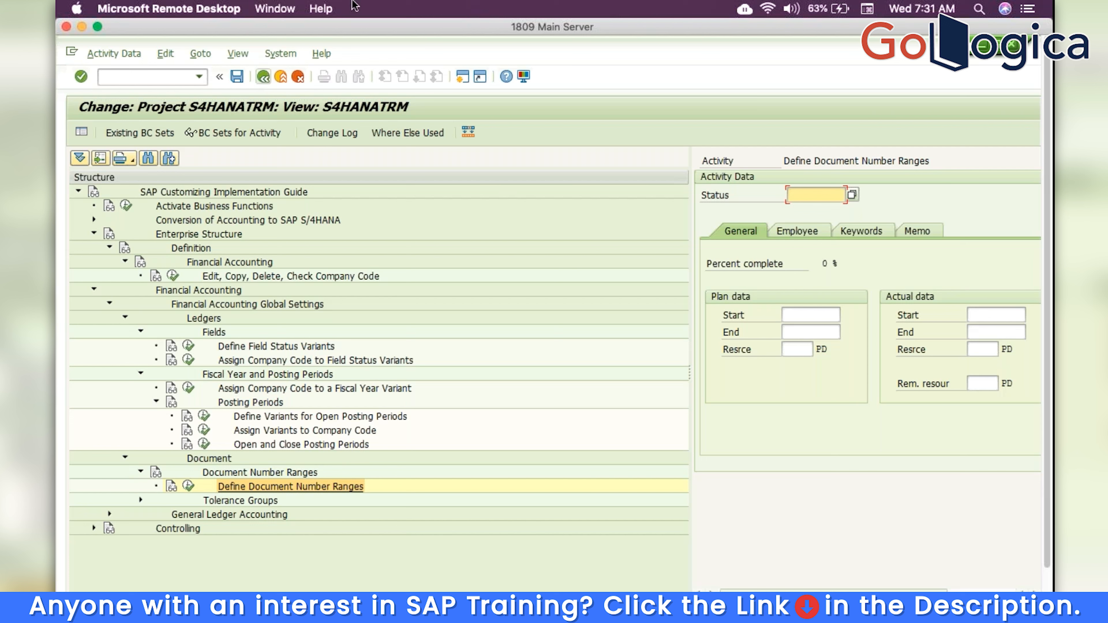
left_click(141, 500)
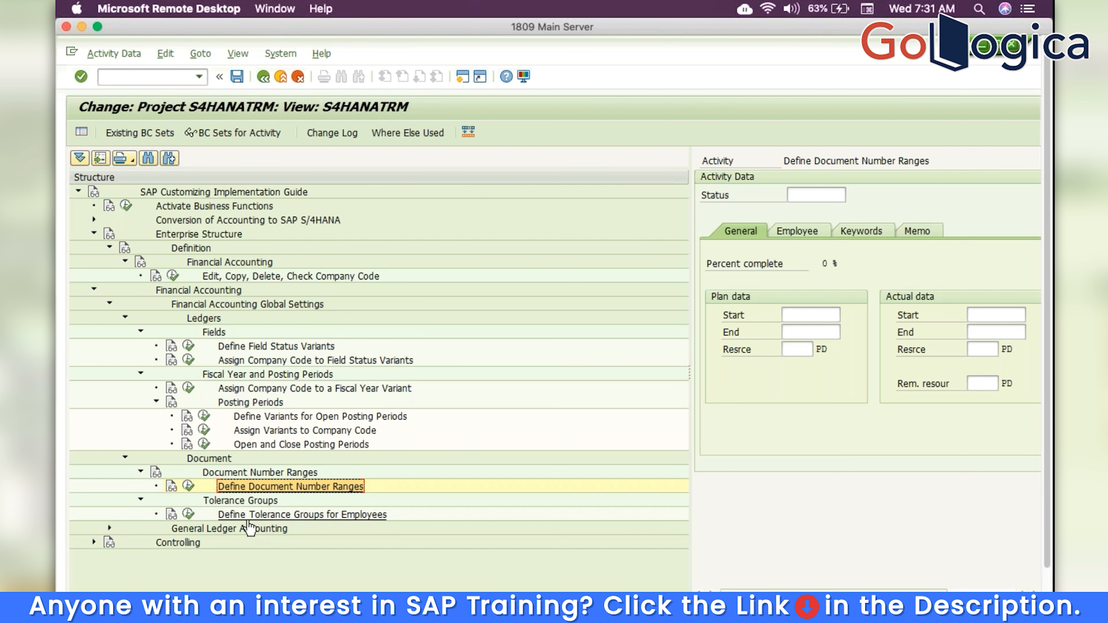
Open Define Tolerance Groups for Employees and start a new entry for company code TRM
left_click(188, 514)
left_click(430, 487)
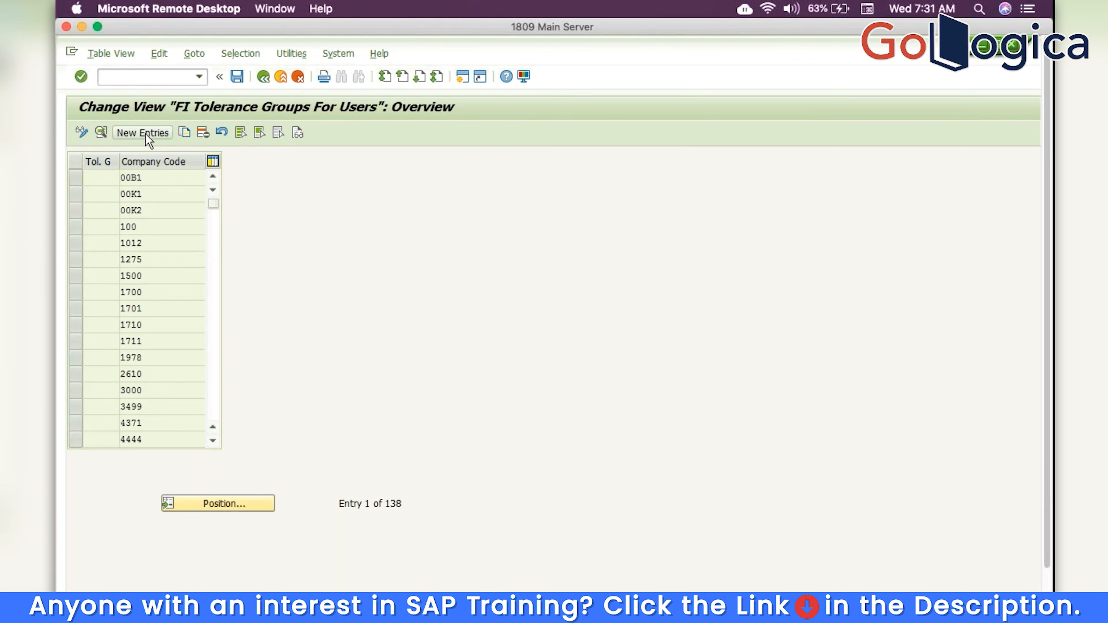
left_click(146, 134)
left_click(175, 178)
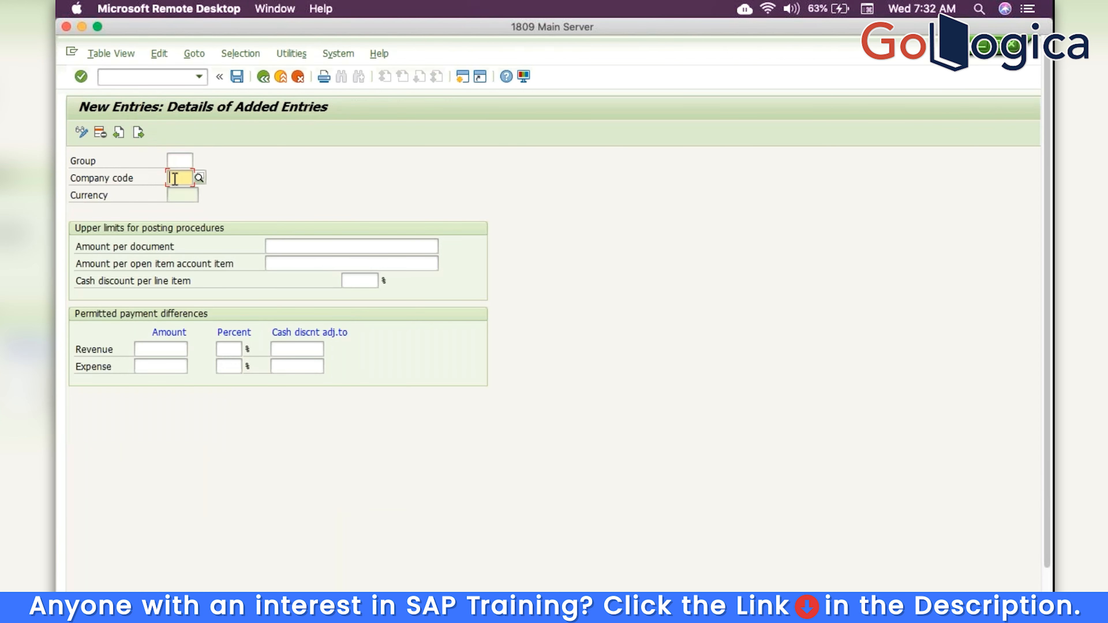
type("TRM")
Set limits of 100,000,000,000.00 per document and 1,000,000,000.00 per open item, save, and go back
left_click(358, 248)
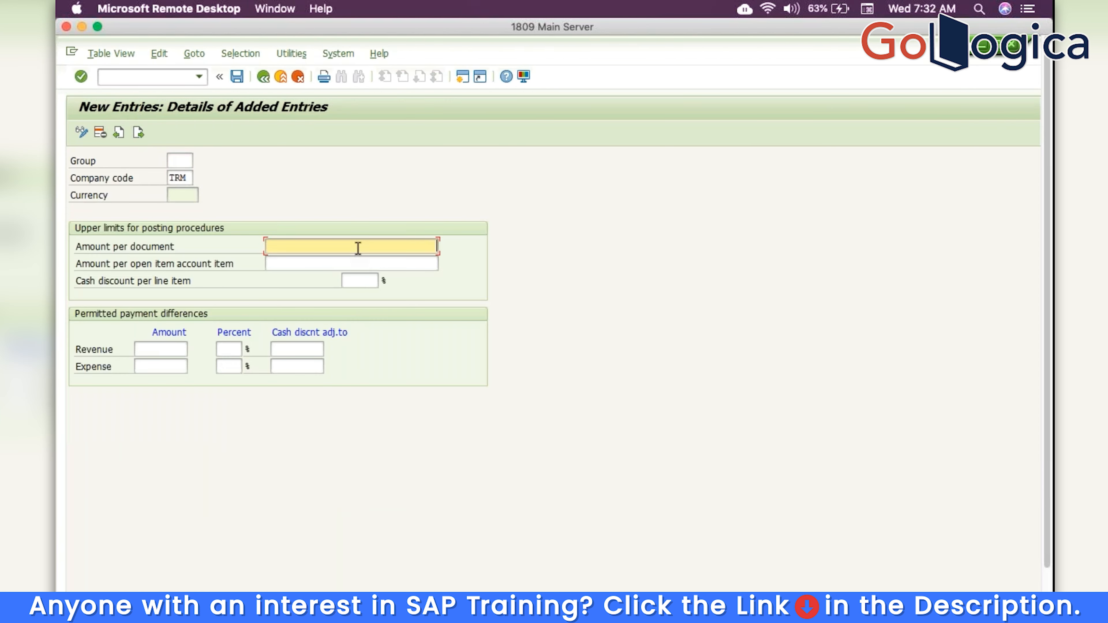
type("100000")
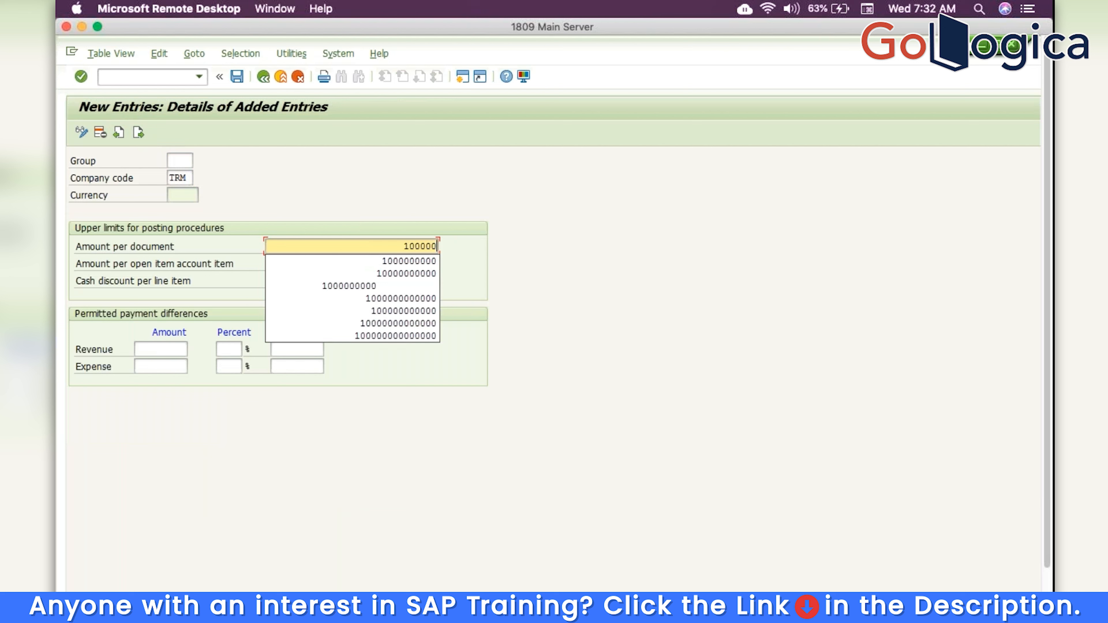
type("00000")
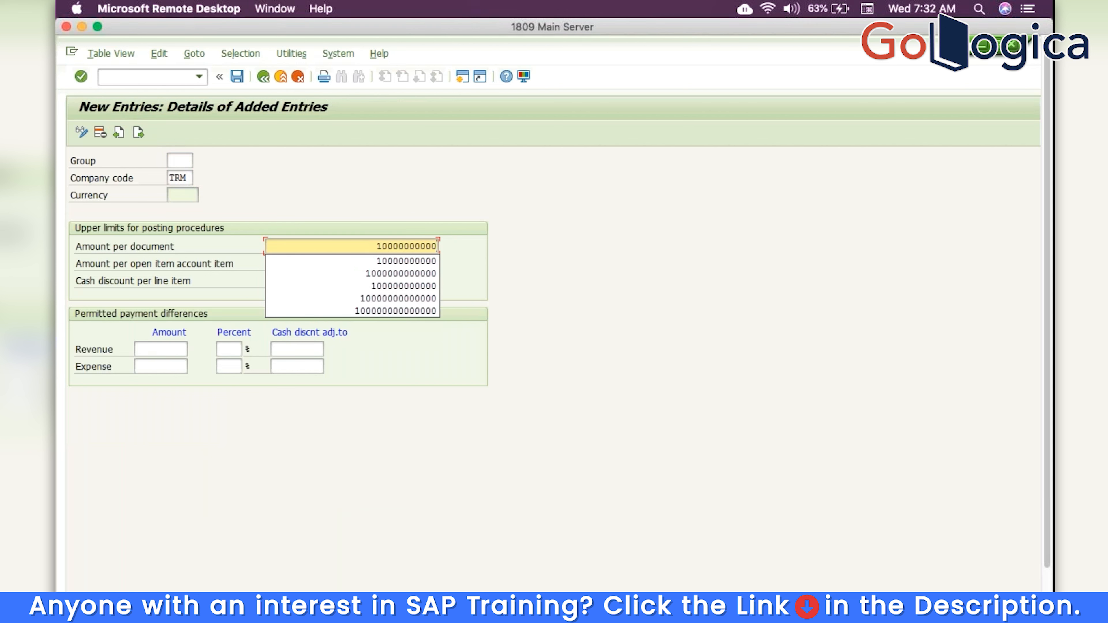
type("0")
key("Tab")
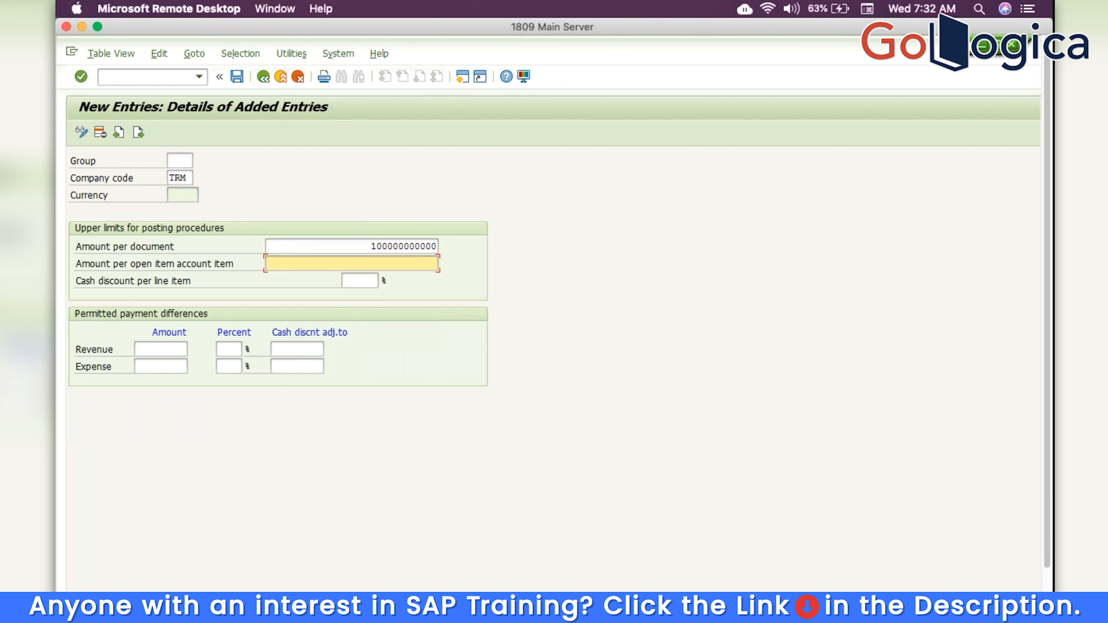
type("1,000,000,00")
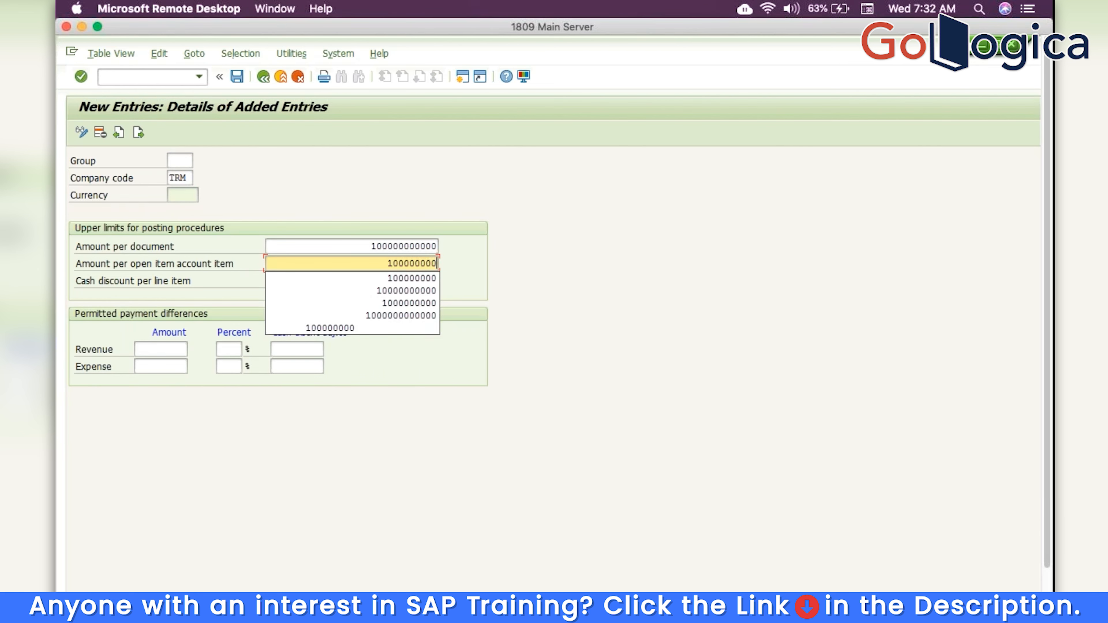
type("0")
key("Return")
left_click(239, 78)
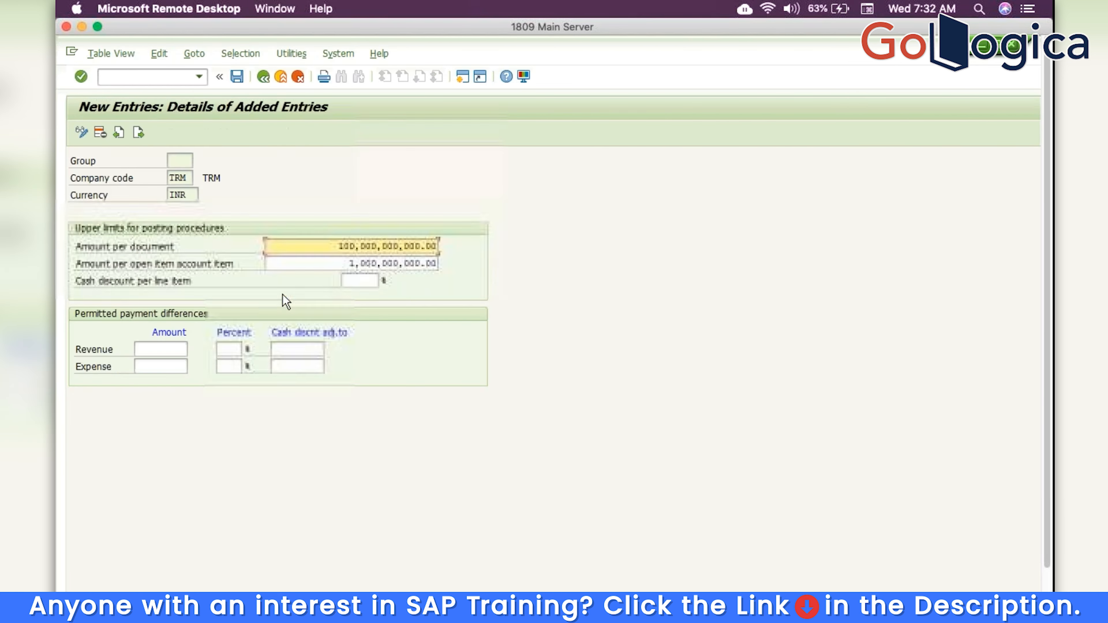
left_click(261, 78)
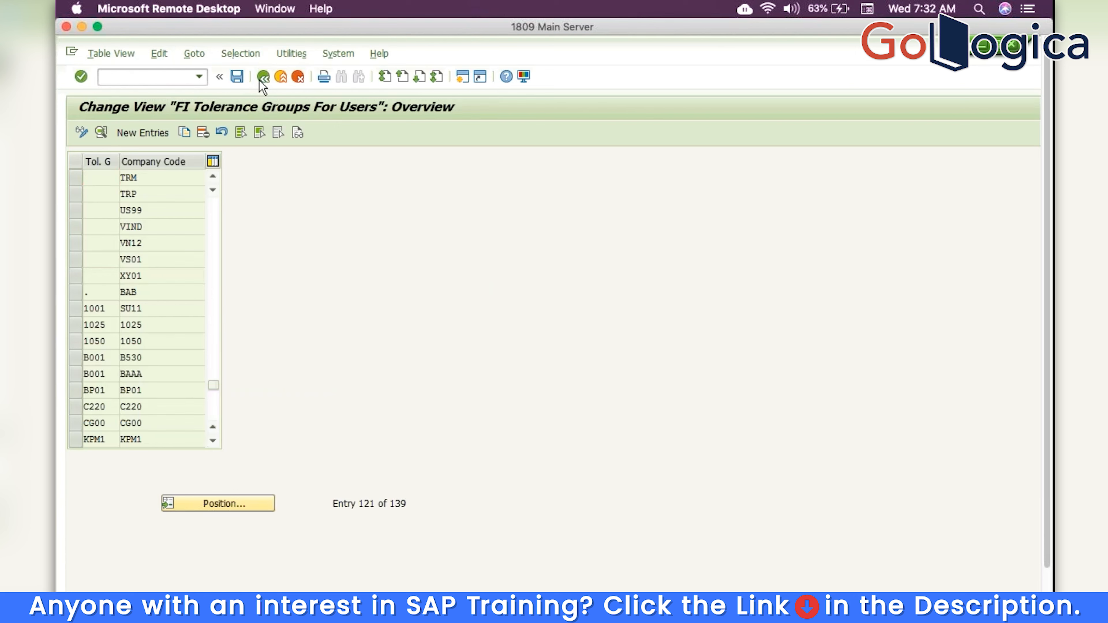
left_click(263, 78)
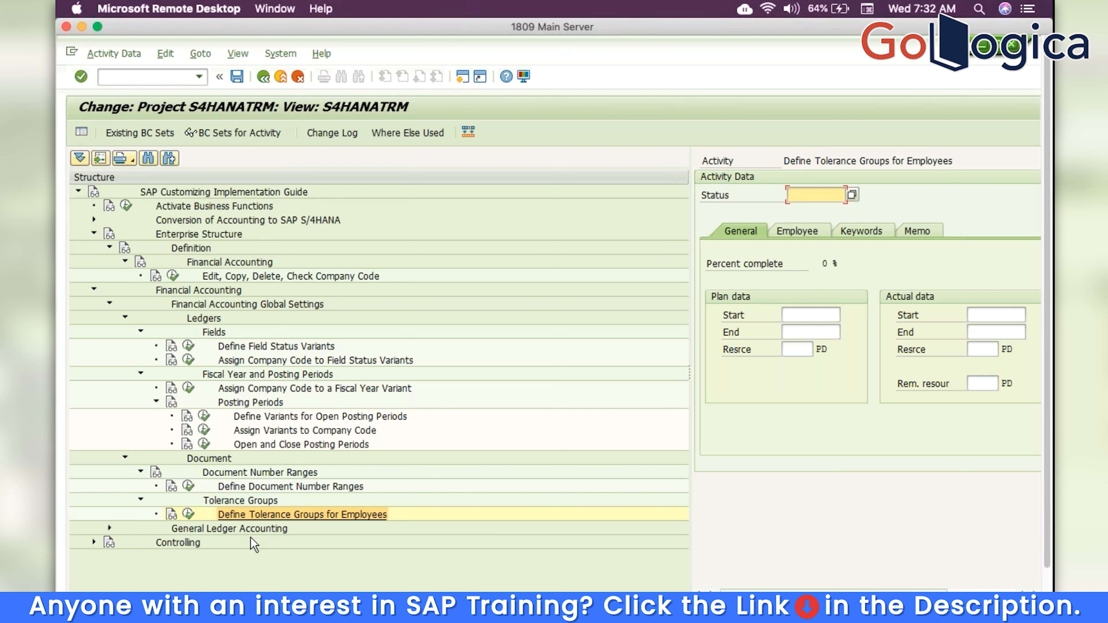
Collapse the expanded Document, Financial Accounting and Enterprise Structure branches of the project tree
left_click(141, 500)
left_click(125, 458)
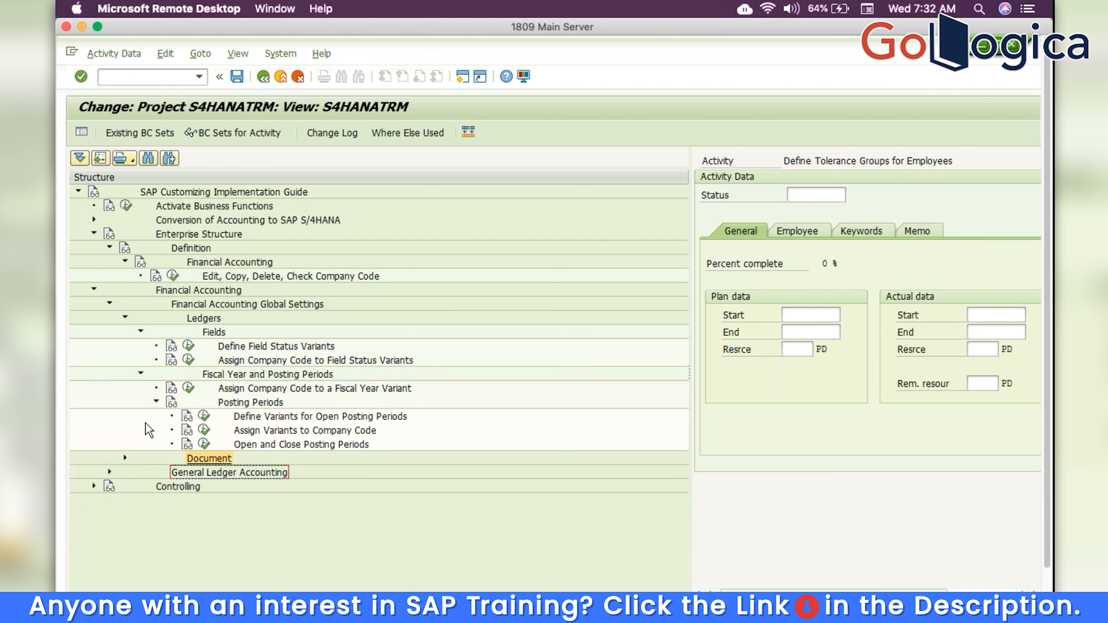
left_click(156, 402)
left_click(140, 374)
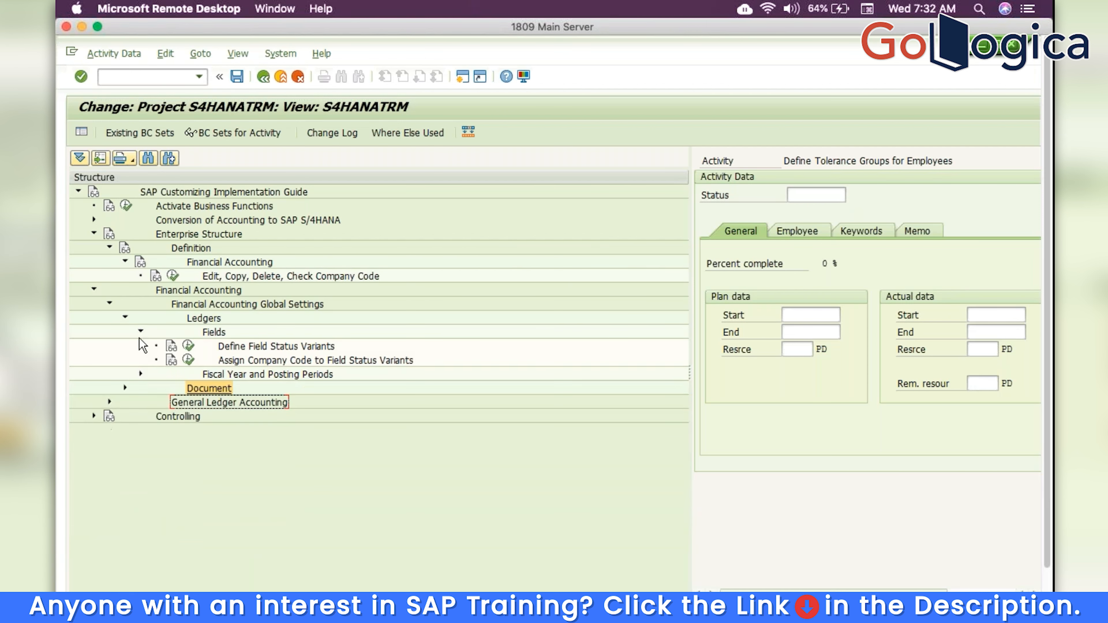
left_click(140, 332)
left_click(125, 317)
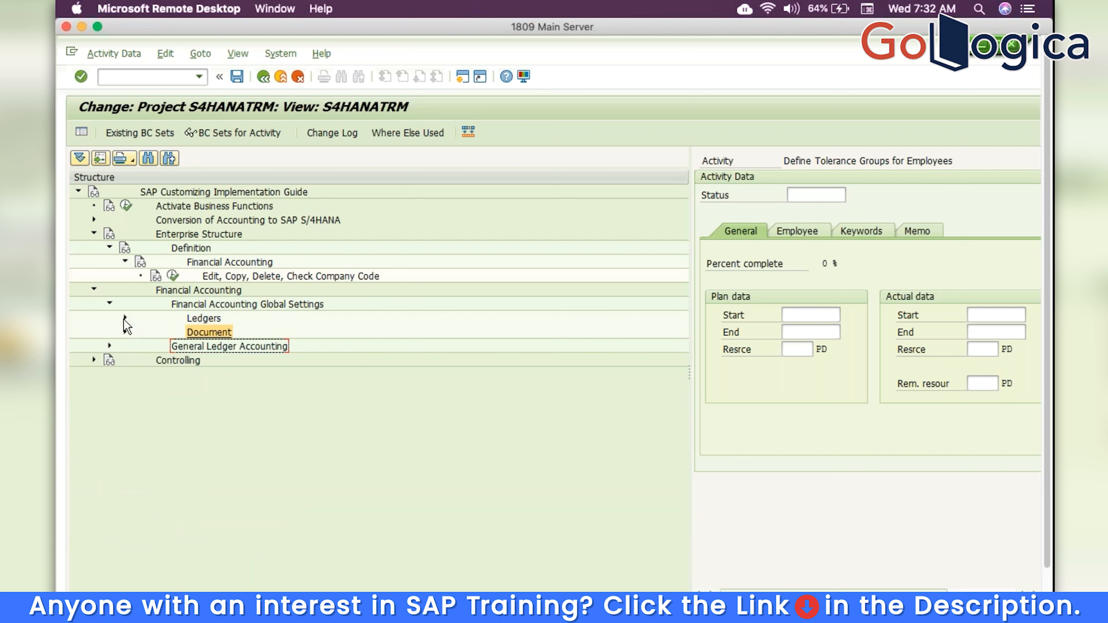
left_click(109, 303)
left_click(94, 290)
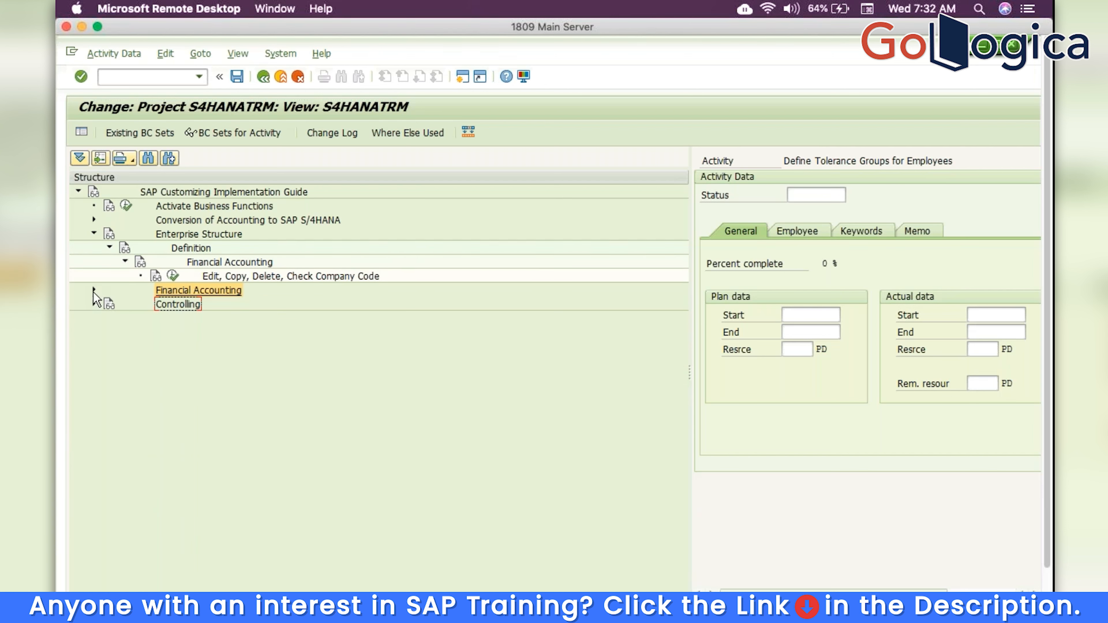
left_click(110, 248)
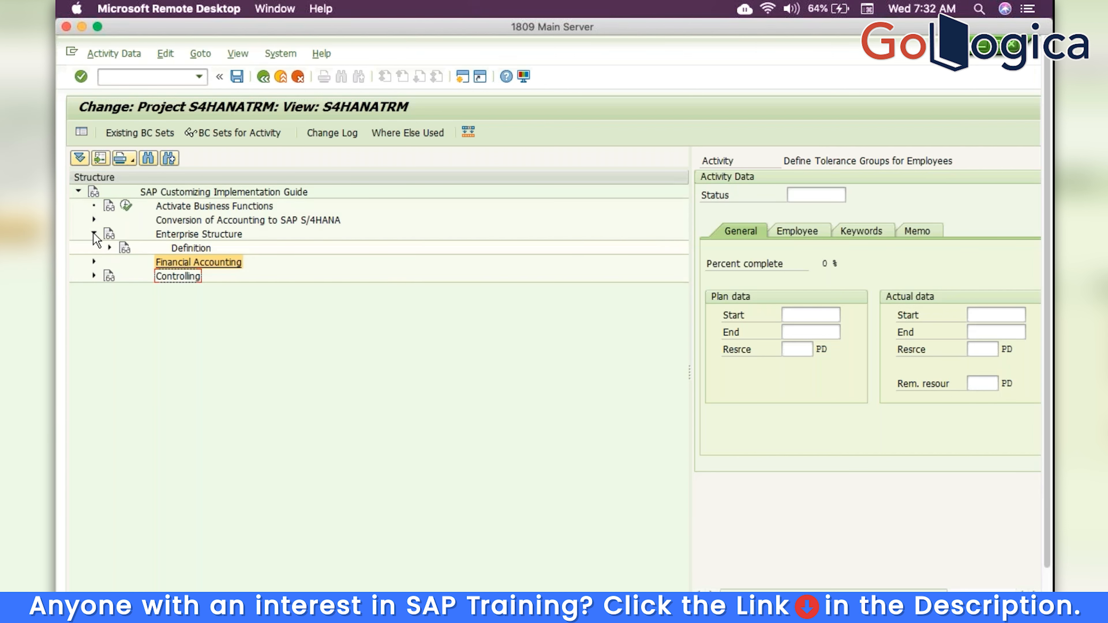
left_click(95, 234)
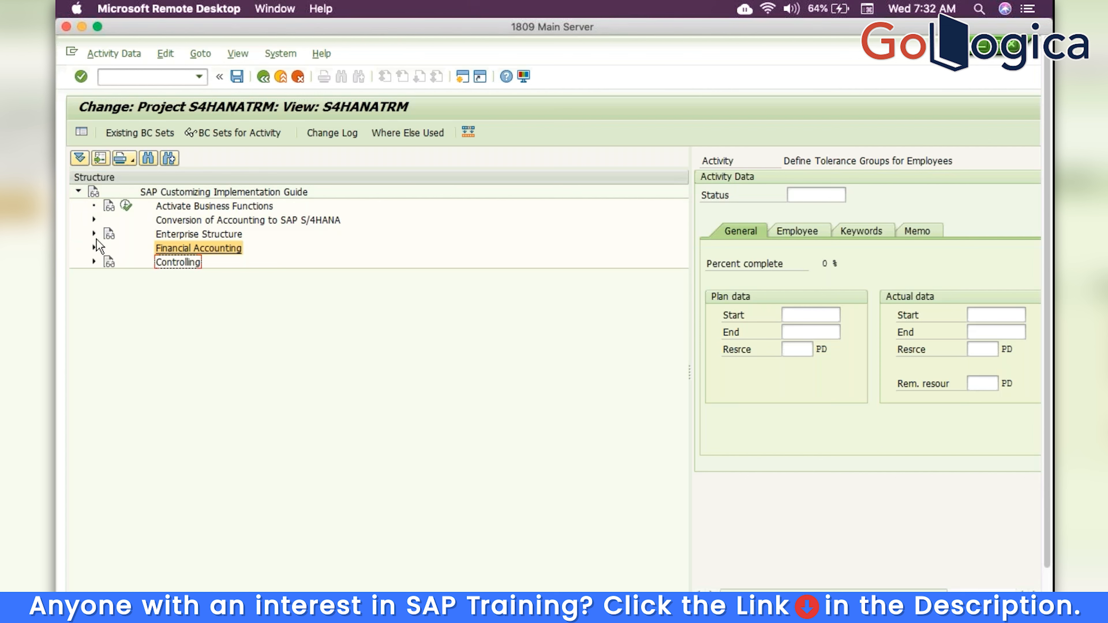
Expand General Ledger Accounting > Master Data > G/L Accounts > Preparations and run Edit Chart of Accounts List
left_click(94, 247)
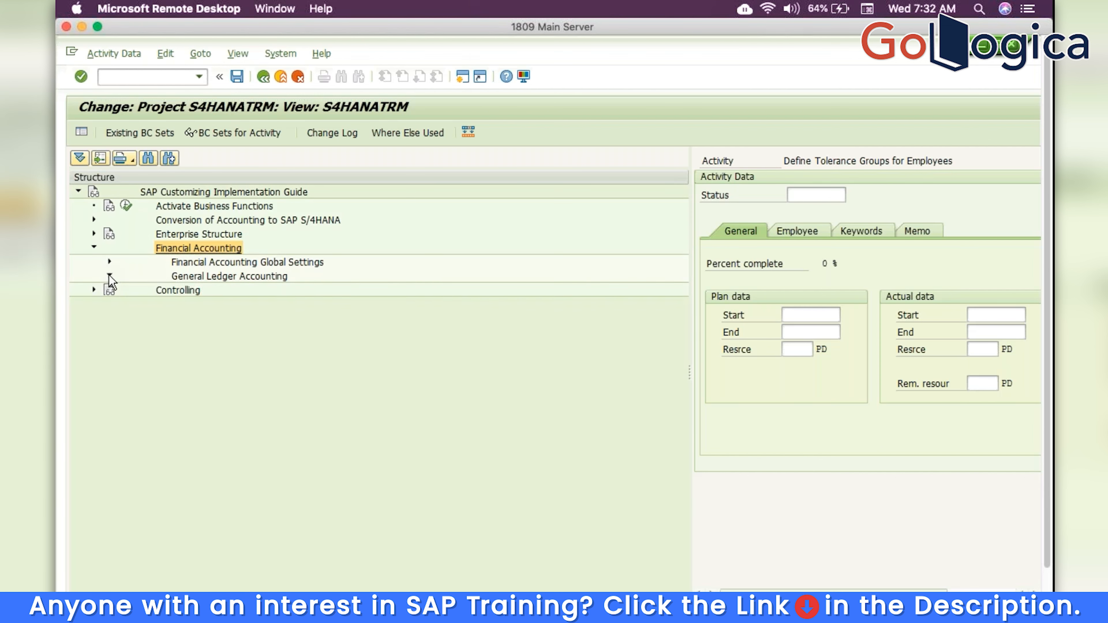
left_click(109, 276)
left_click(126, 289)
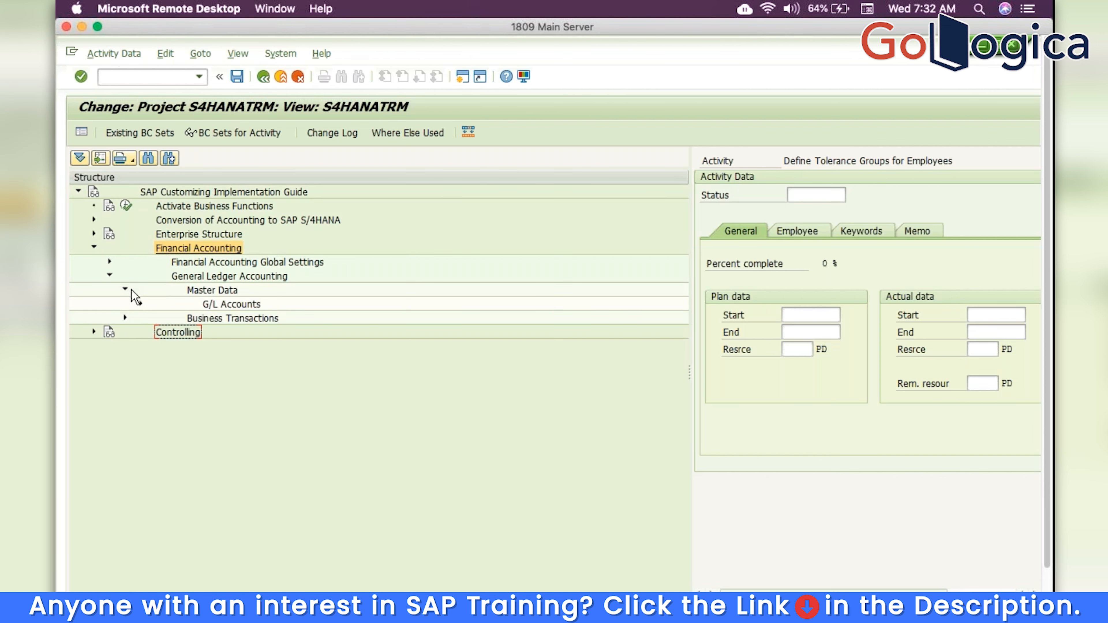
left_click(141, 303)
left_click(156, 318)
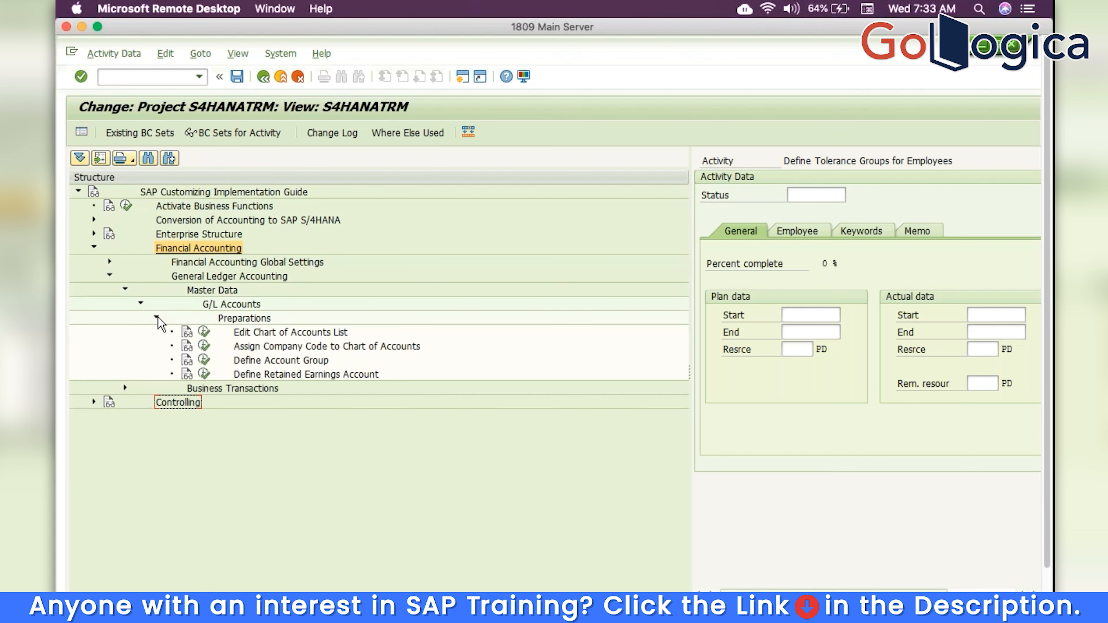
left_click(204, 333)
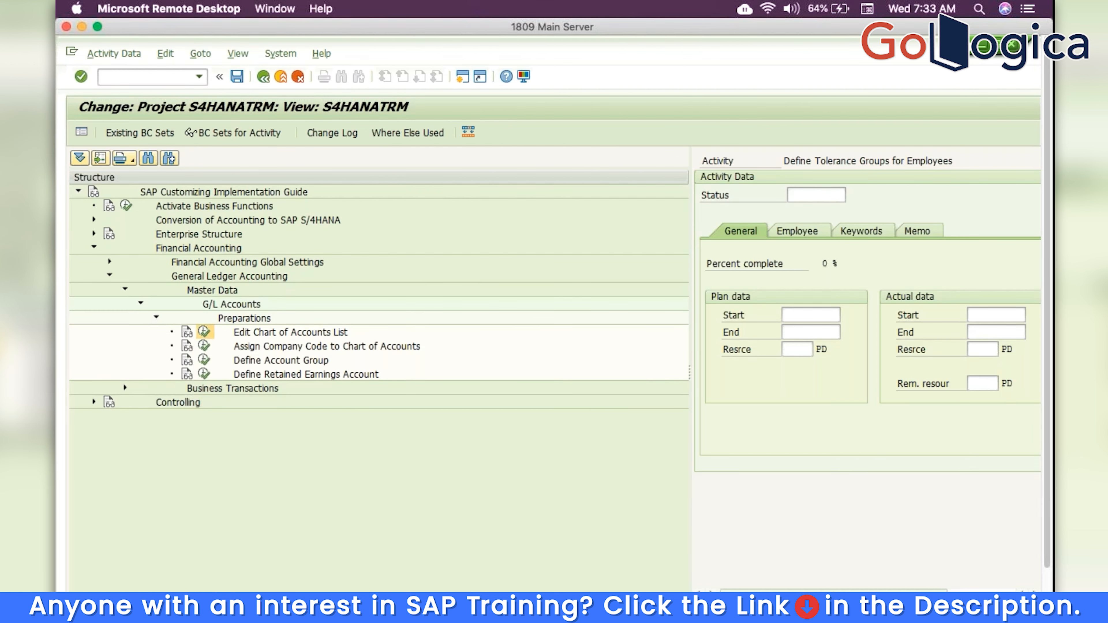
Add chart of accounts TRM described as 'chart of accounts' with English maintenance language
left_click(429, 488)
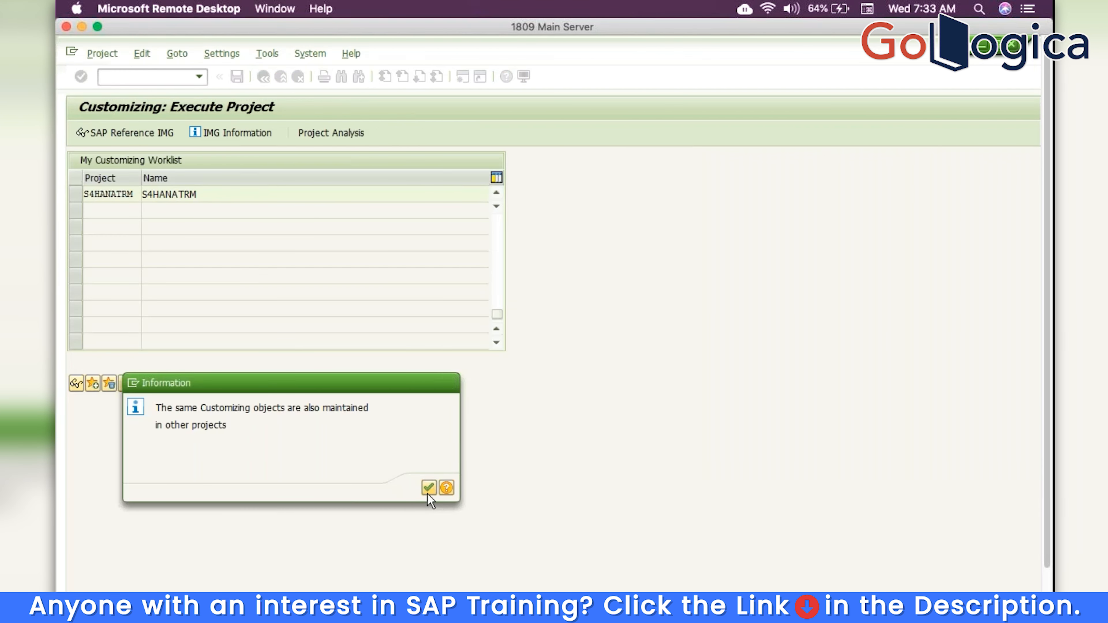
left_click(139, 131)
type("TRM")
key("Return")
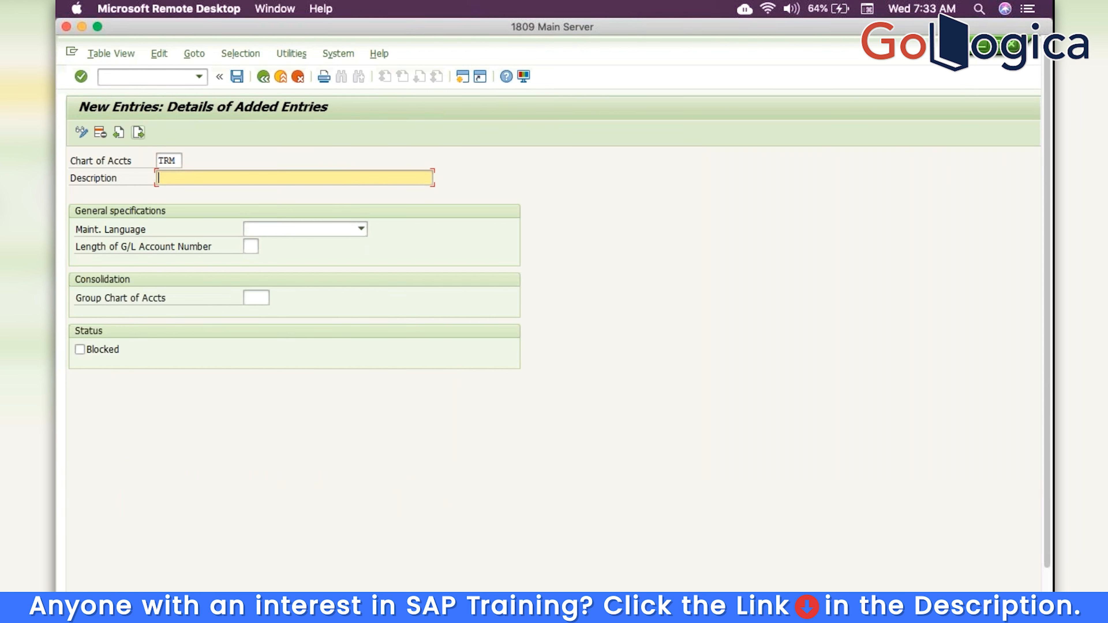
type("c")
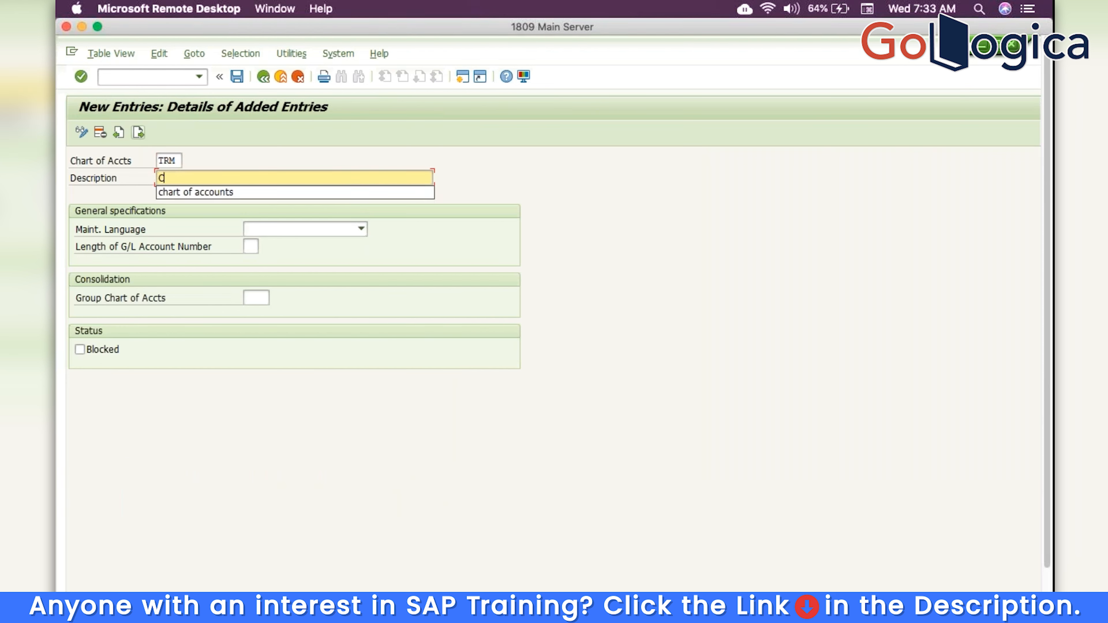
left_click(203, 192)
left_click(327, 231)
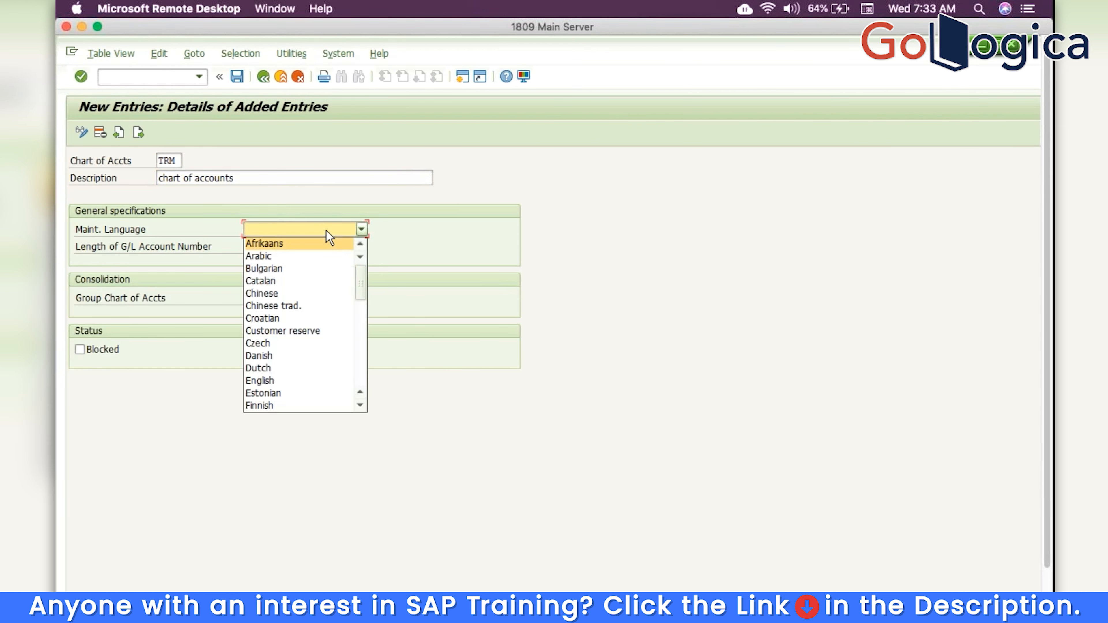
key("Return")
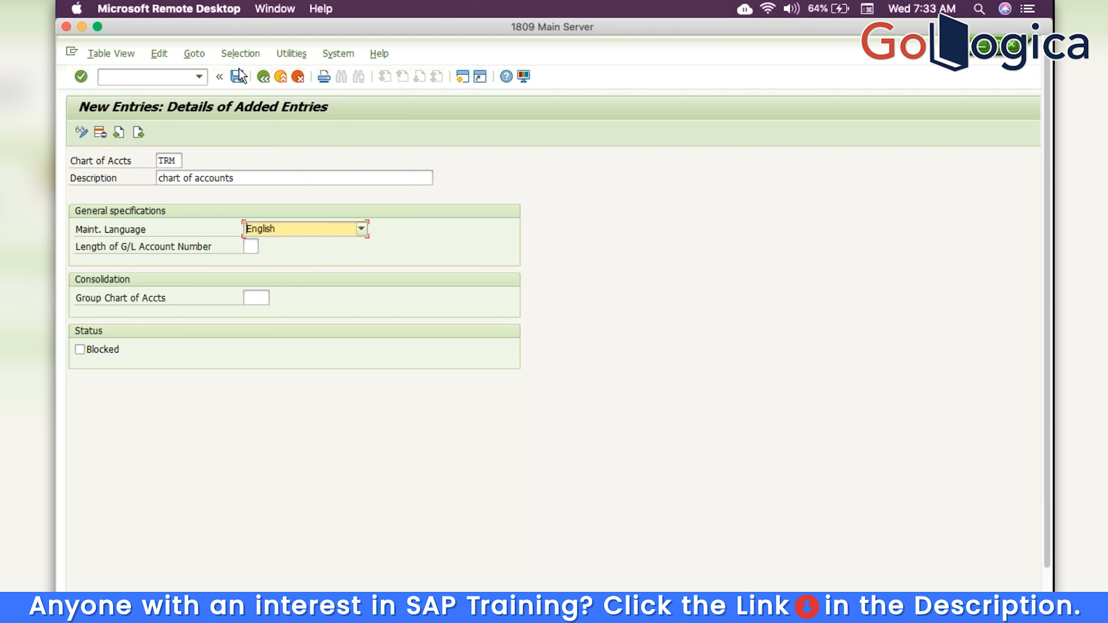
Save the new chart of accounts, confirm the request, and return to the project
left_click(237, 77)
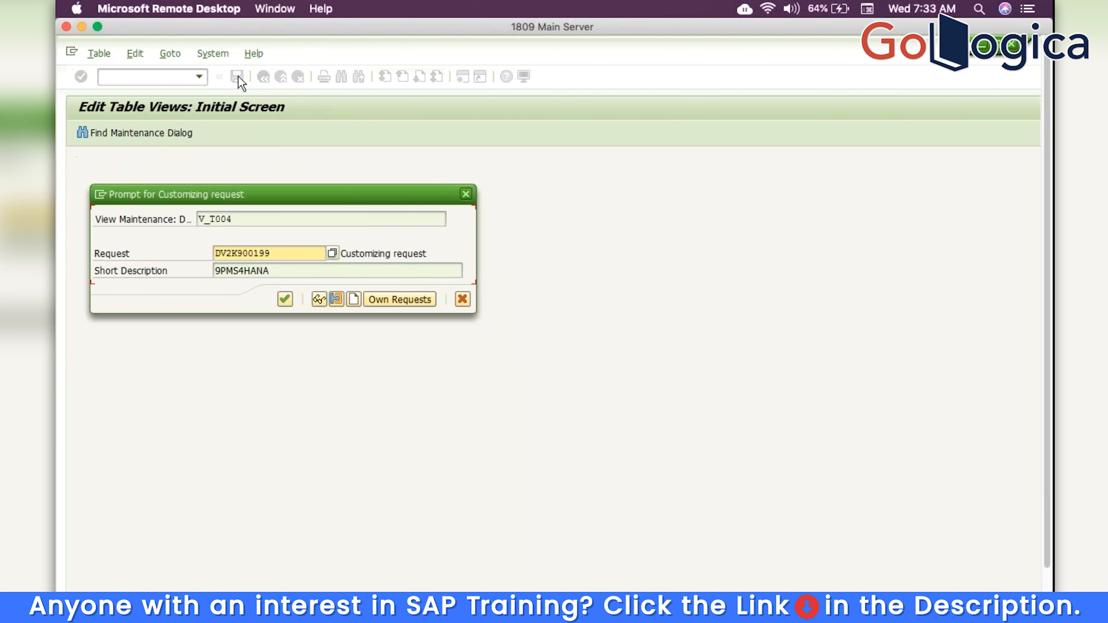
left_click(283, 300)
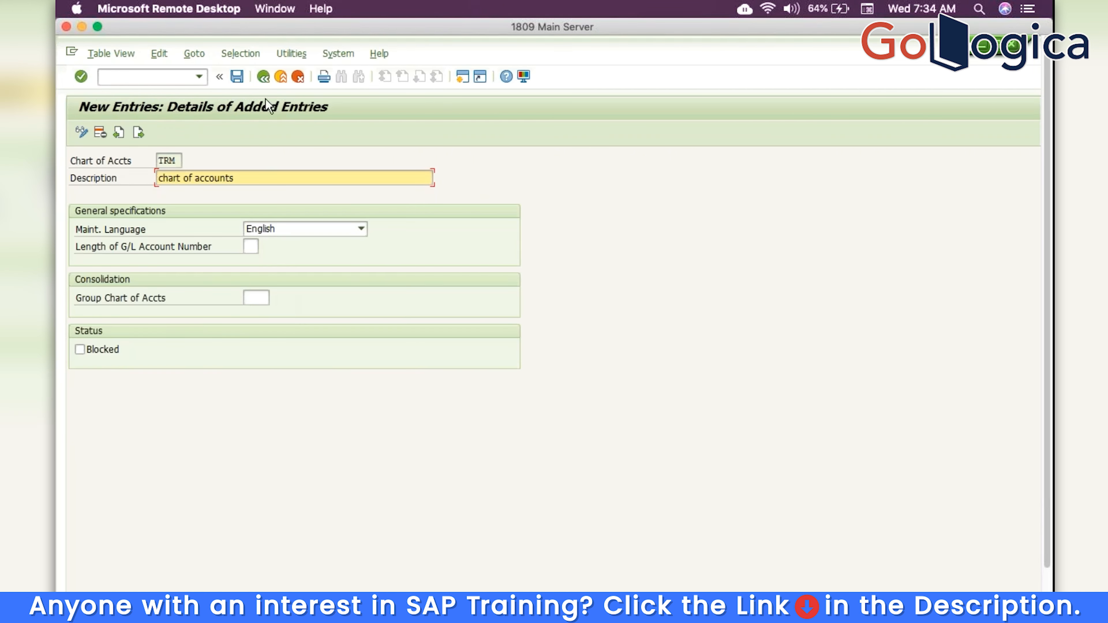
left_click(263, 76)
left_click(263, 77)
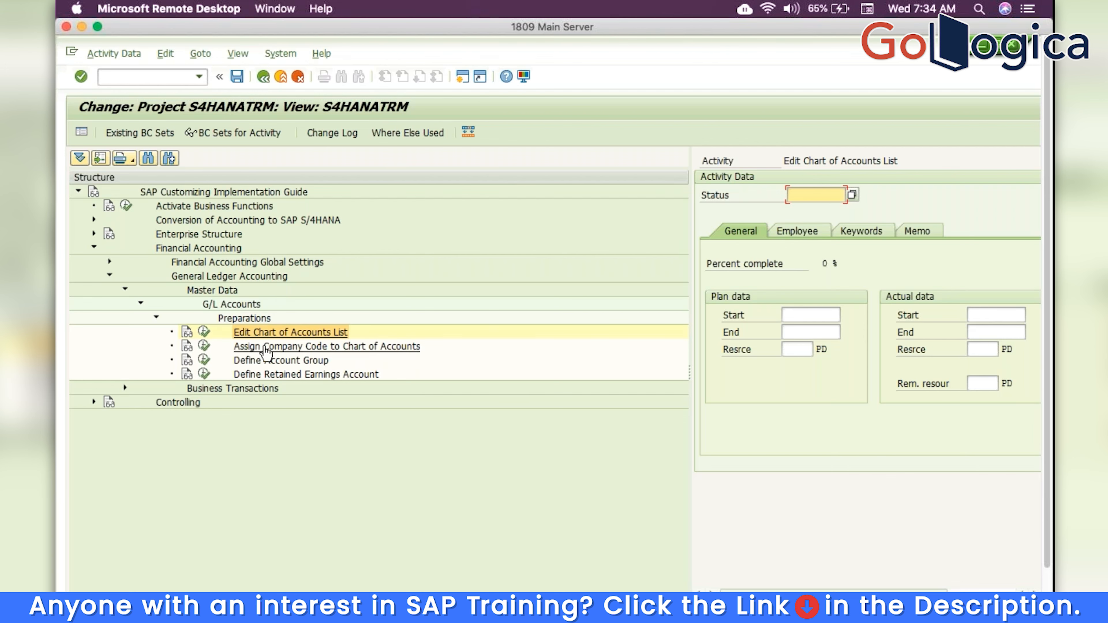
Open Assign Company Code to Chart of Accounts and position the list on company code TRM
key("F3")
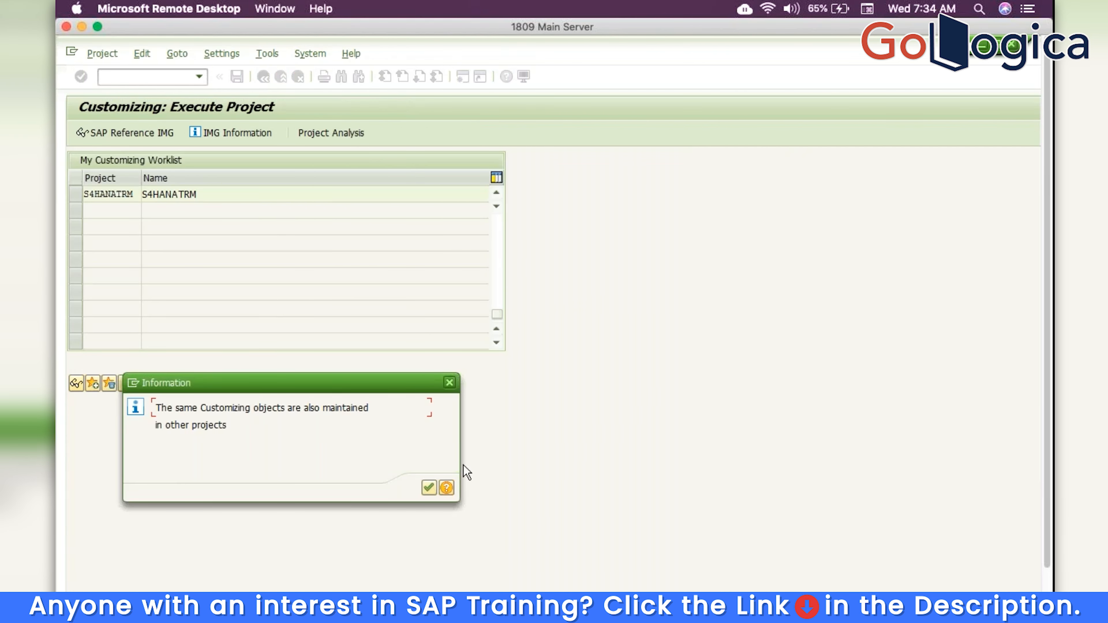
left_click(430, 489)
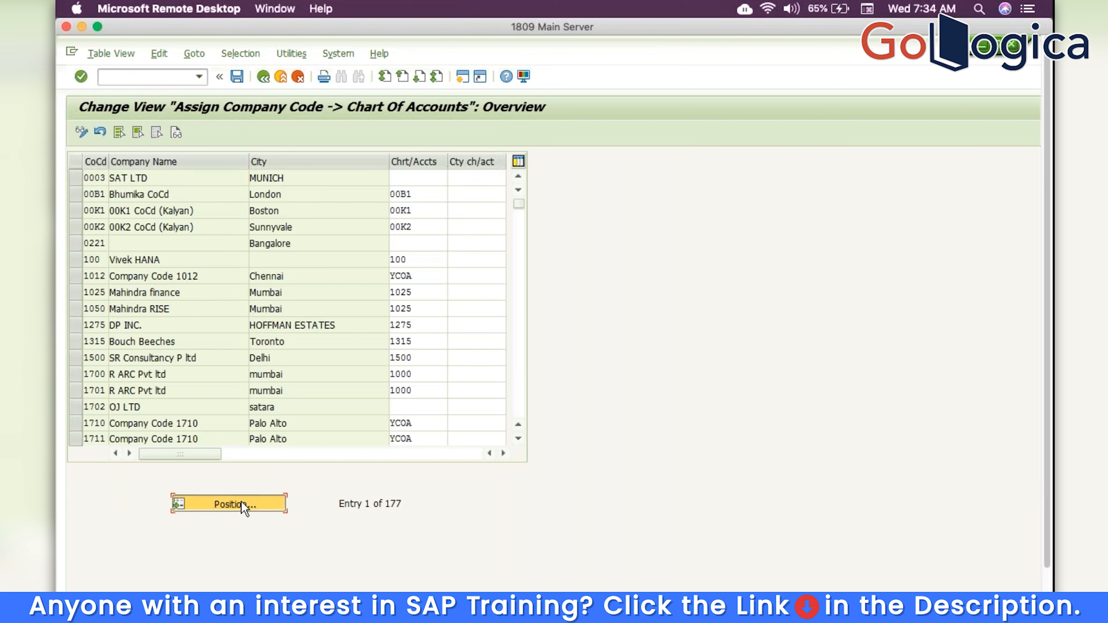
left_click(244, 507)
type("TRM")
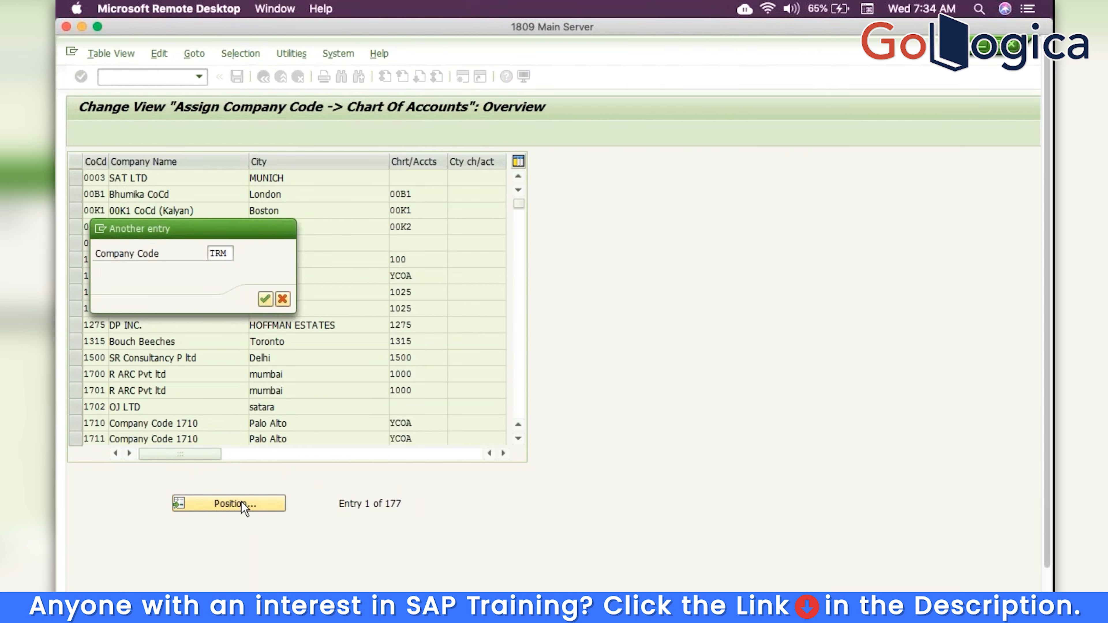
key("Return")
Assign chart of accounts TRM to company code TRM, save, and return to the project
left_click(414, 179)
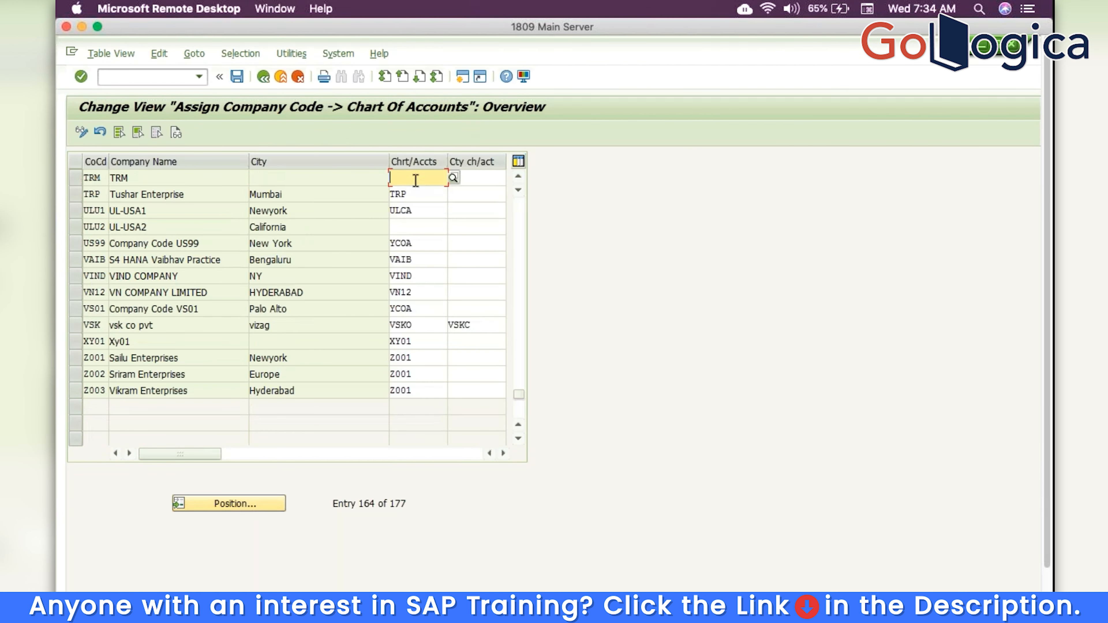
type("TRM")
key("Return")
left_click(235, 76)
key("Return")
left_click(265, 82)
left_click(203, 361)
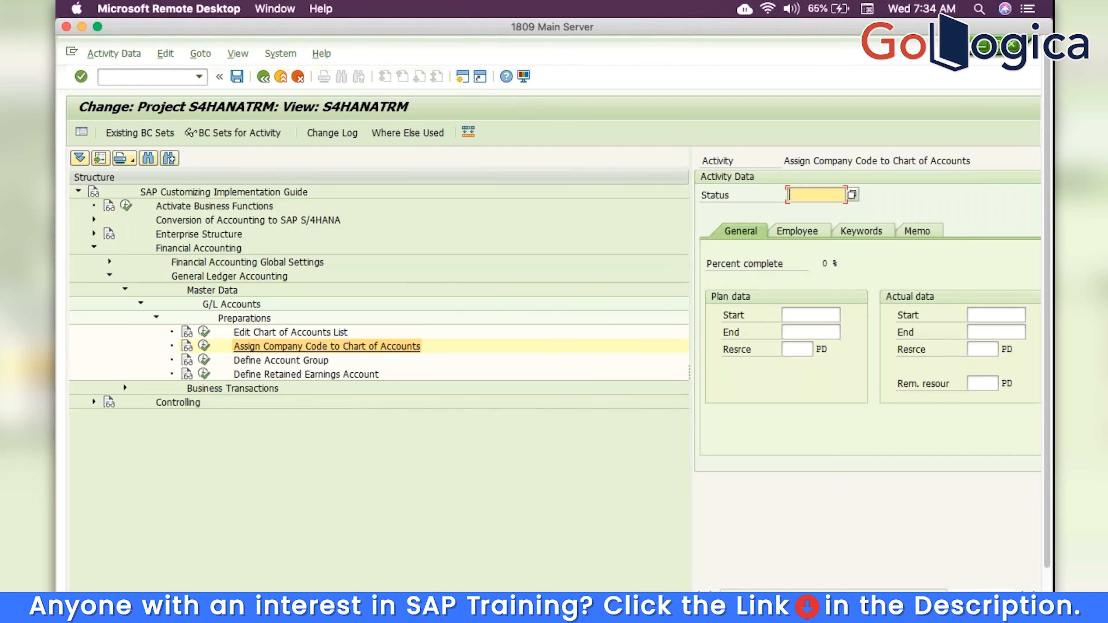
Add account group Asse named Asset for chart TRM, covering accounts 01 to 100
left_click(429, 488)
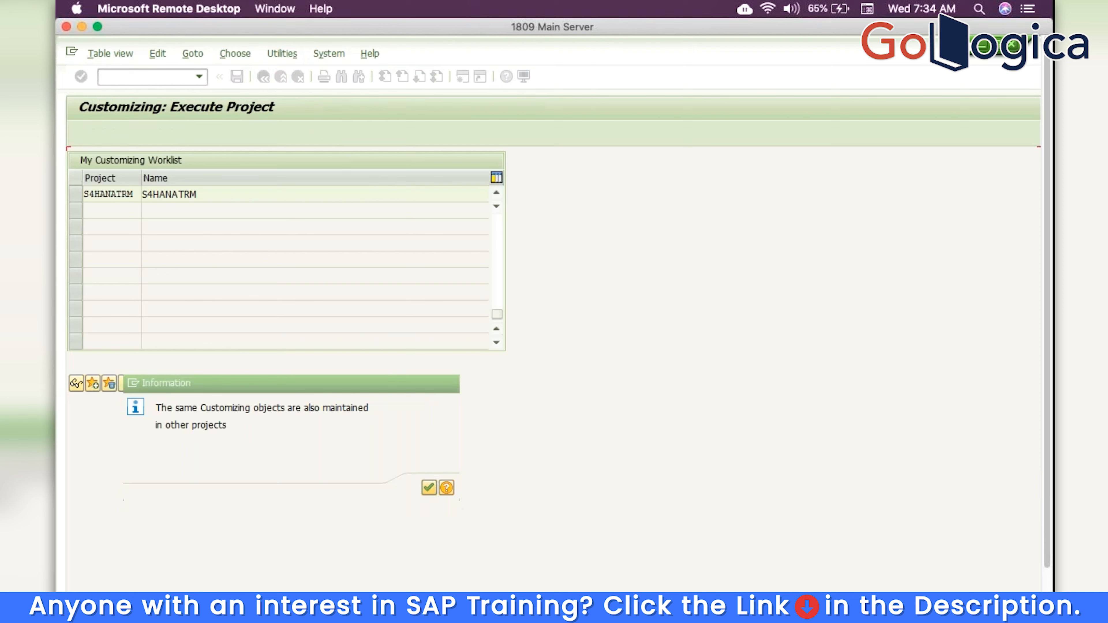
left_click(201, 133)
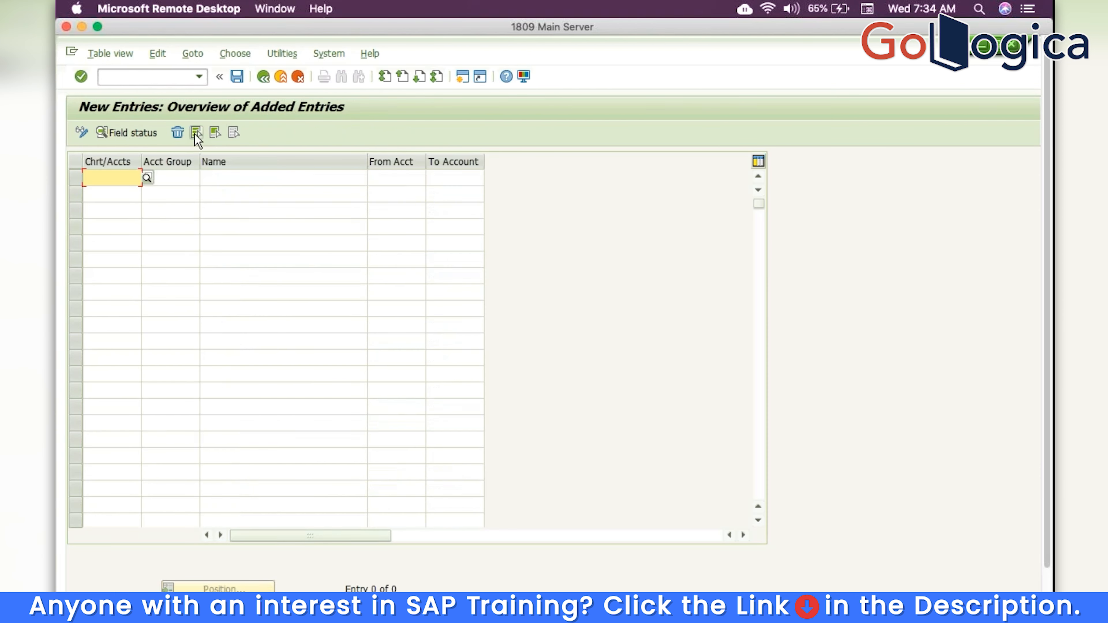
type("TRM")
key("Tab")
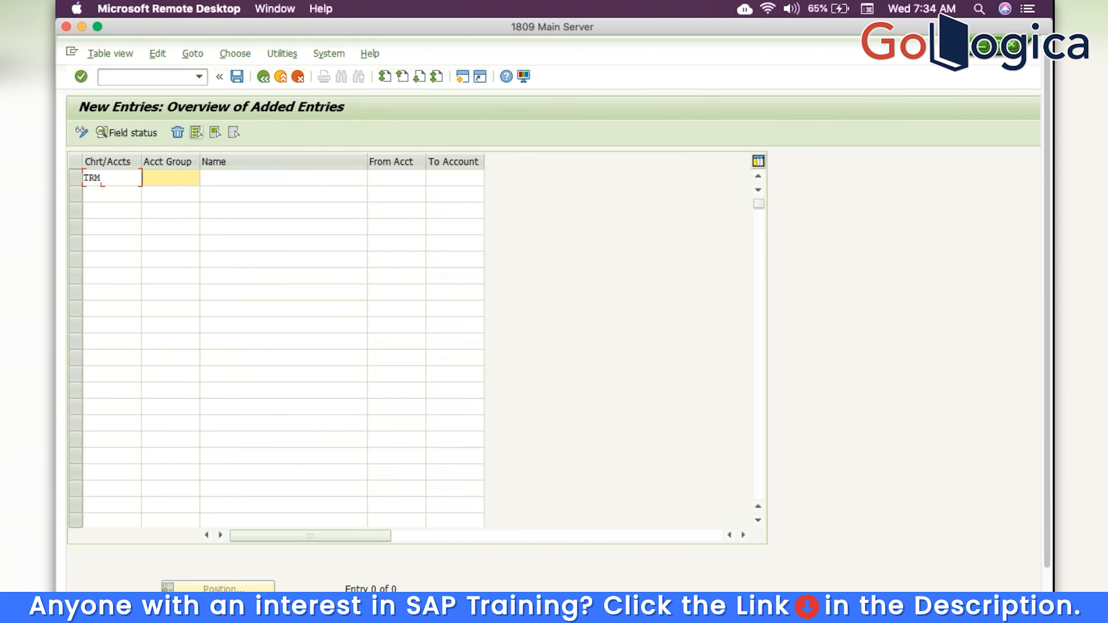
type("Asse")
key("Tab")
type("Asset")
key("Tab")
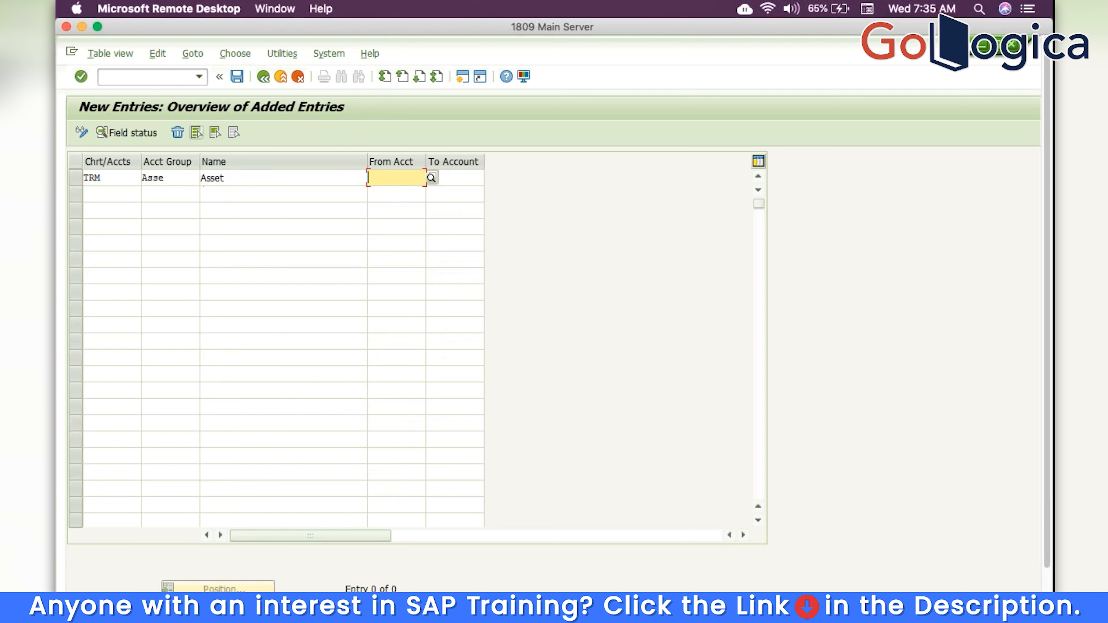
type("01")
key("Tab")
type("100")
key("Tab")
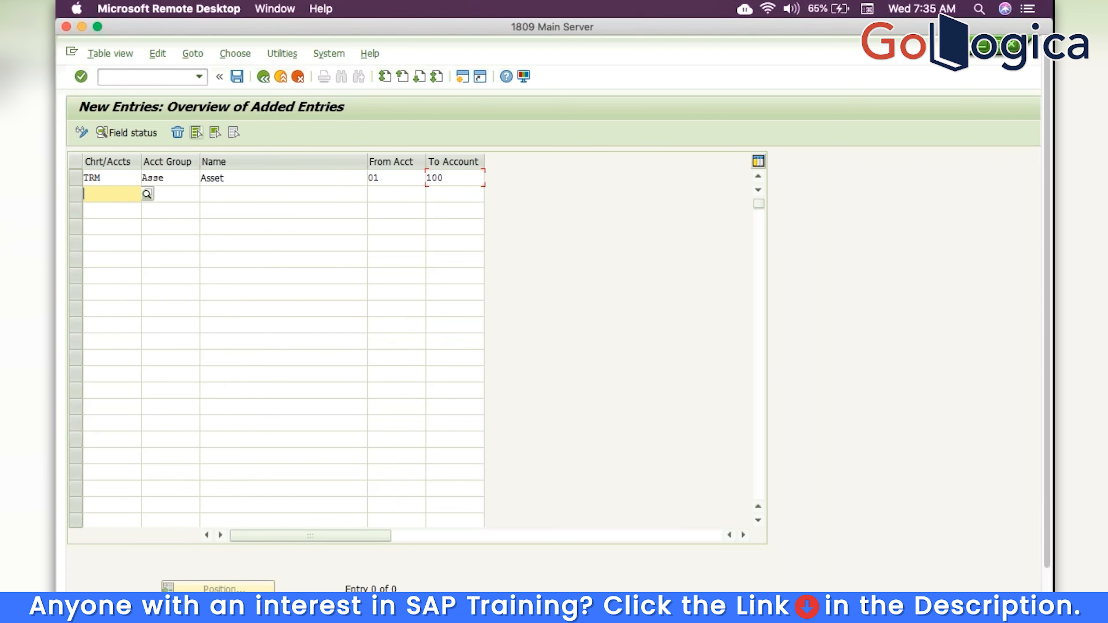
Enter TRM as the second row's chart of accounts, correcting the lowercase entry
type("trm")
key("Tab")
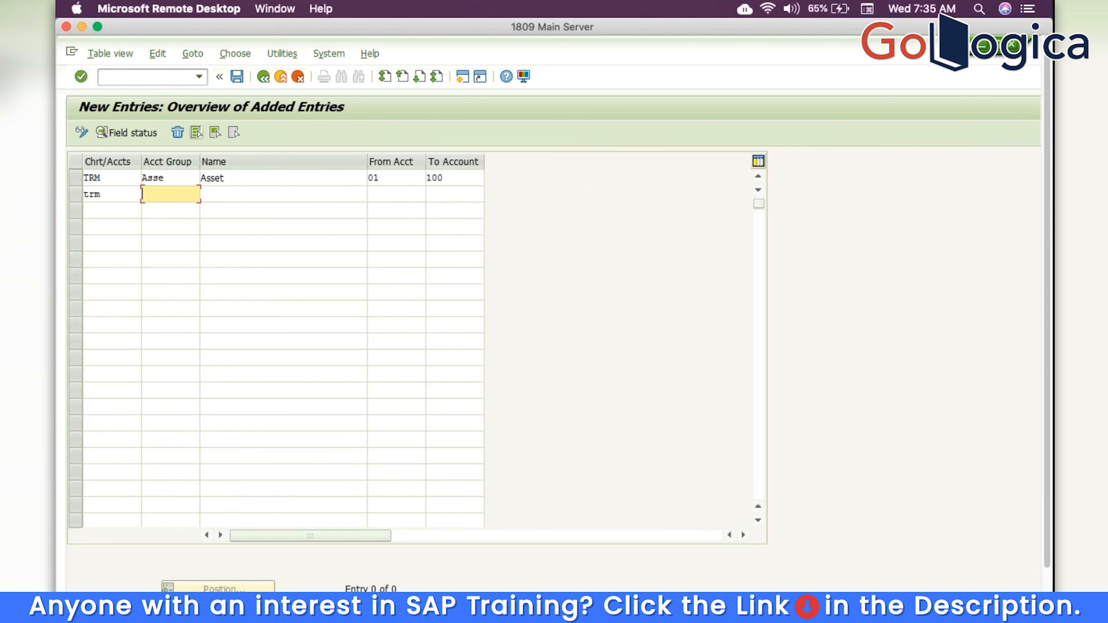
key("shift+Tab")
key("BackSpace")
key("BackSpace")
key("BackSpace")
type("TRM")
key("Tab")
type("l")
key("BackSpace")
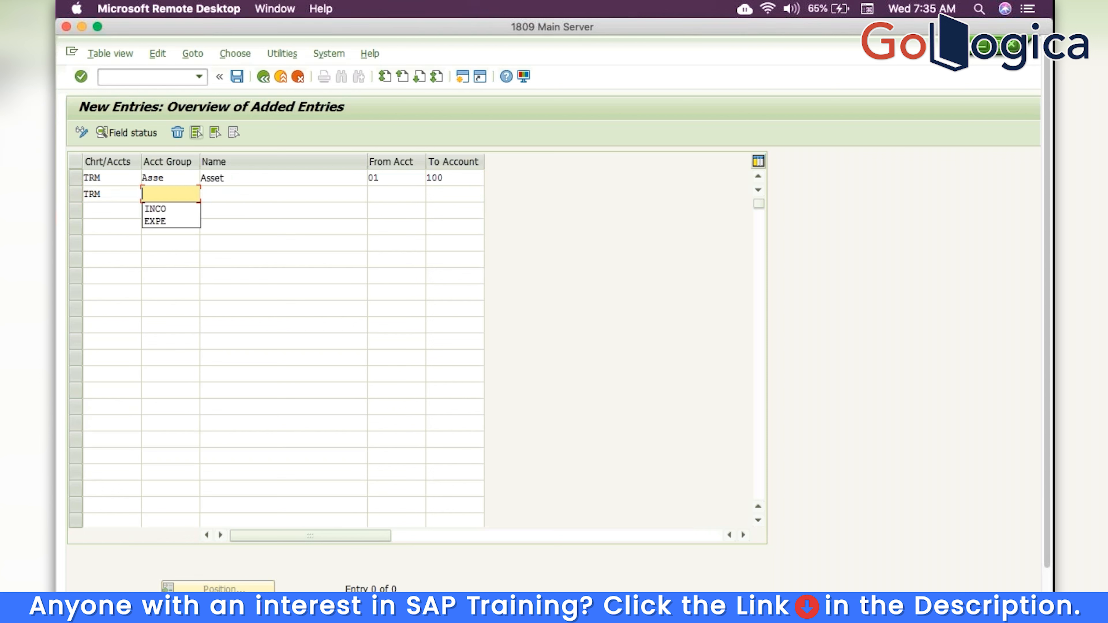
Enter account group code Lib and begin its name using the on-screen keyboard
left_click(867, 9)
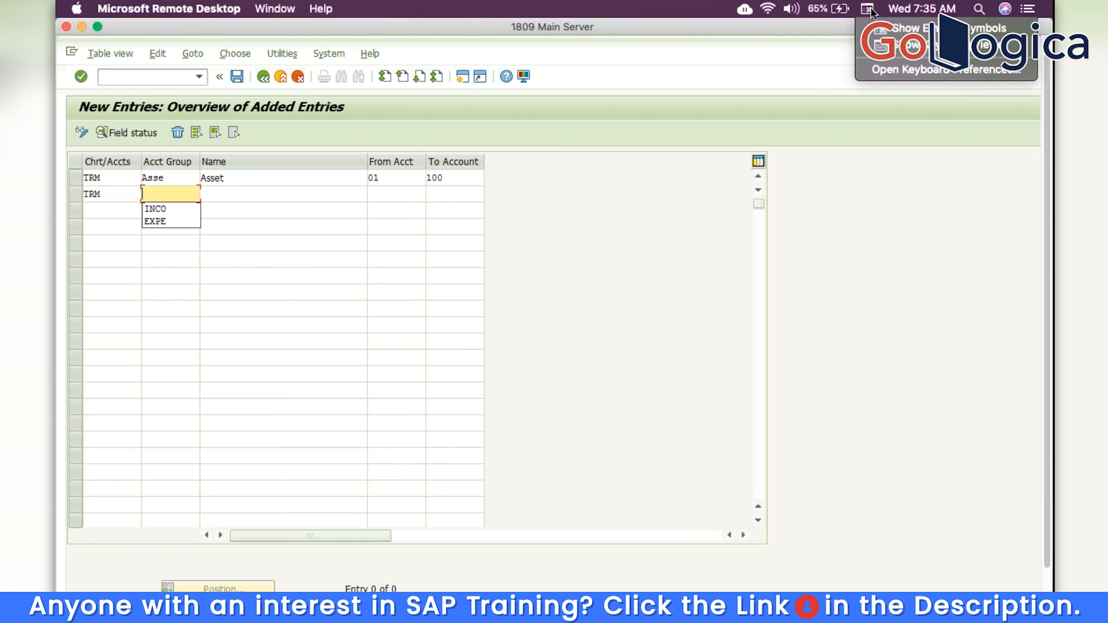
left_click(920, 47)
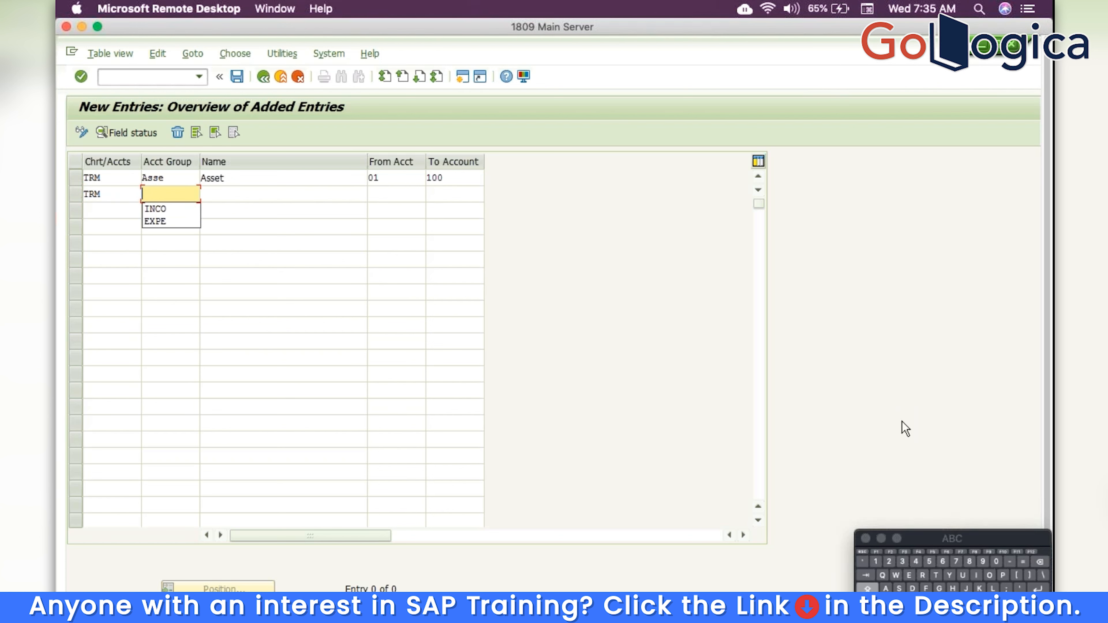
left_click(992, 589)
type("ib")
key("Tab")
left_click(991, 589)
key("BackSpace")
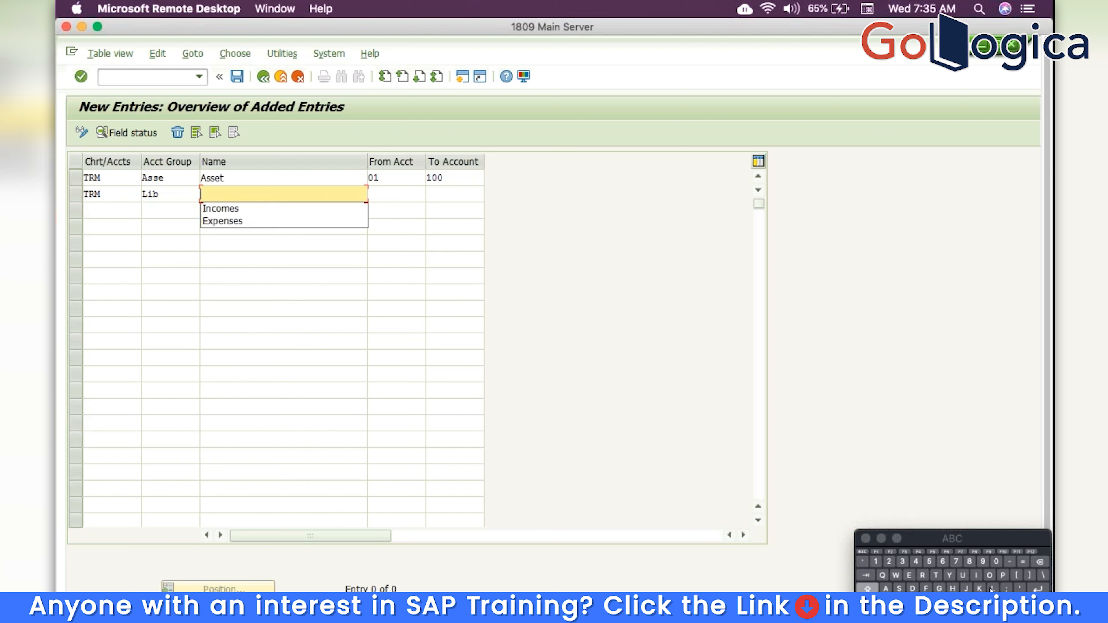
type("Lib")
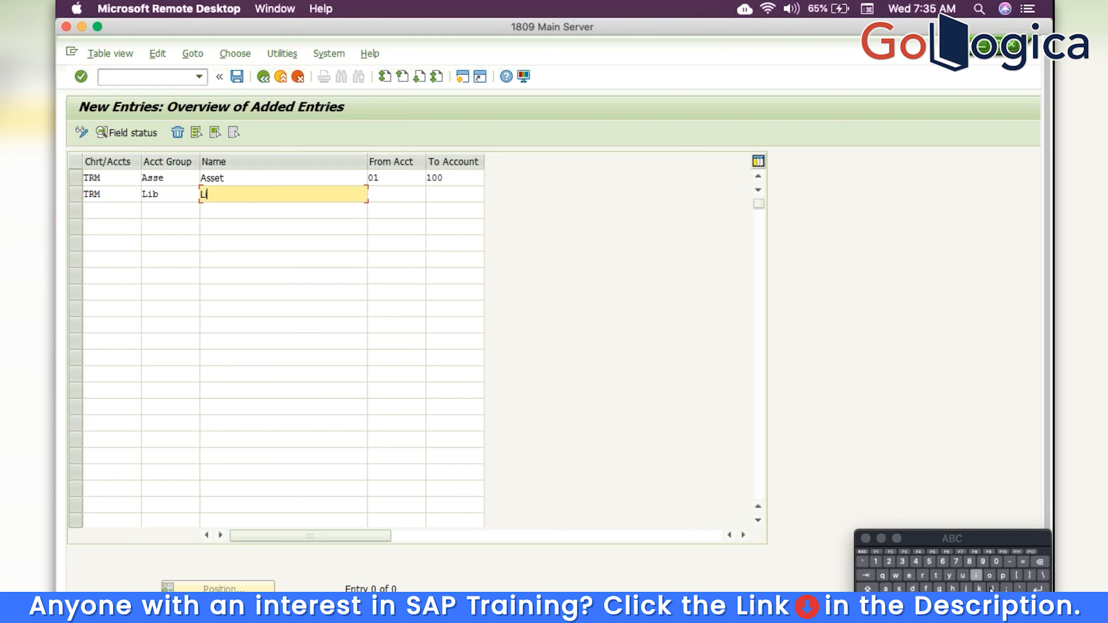
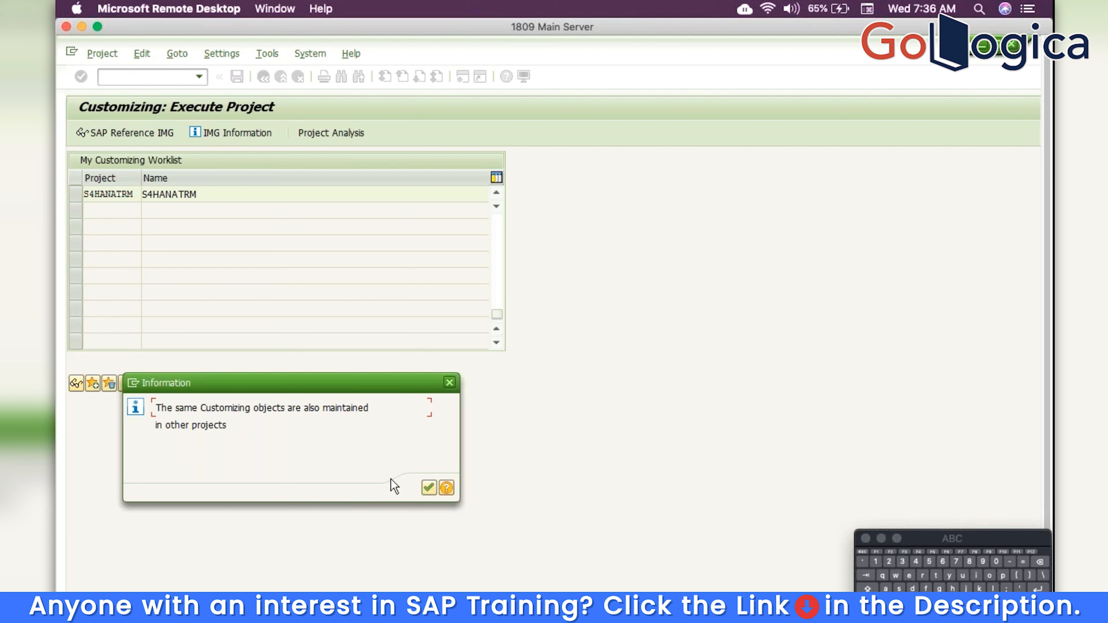
Mark company code TRM as Inactive in Deactivation per Company Code for document splitting
left_click(429, 488)
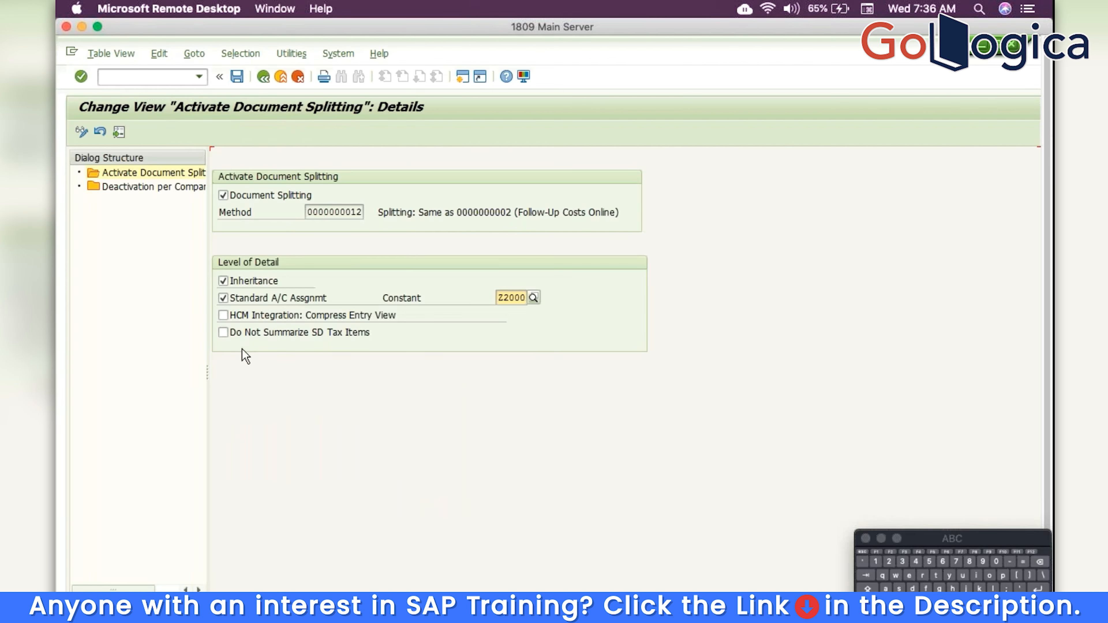
left_click(138, 190)
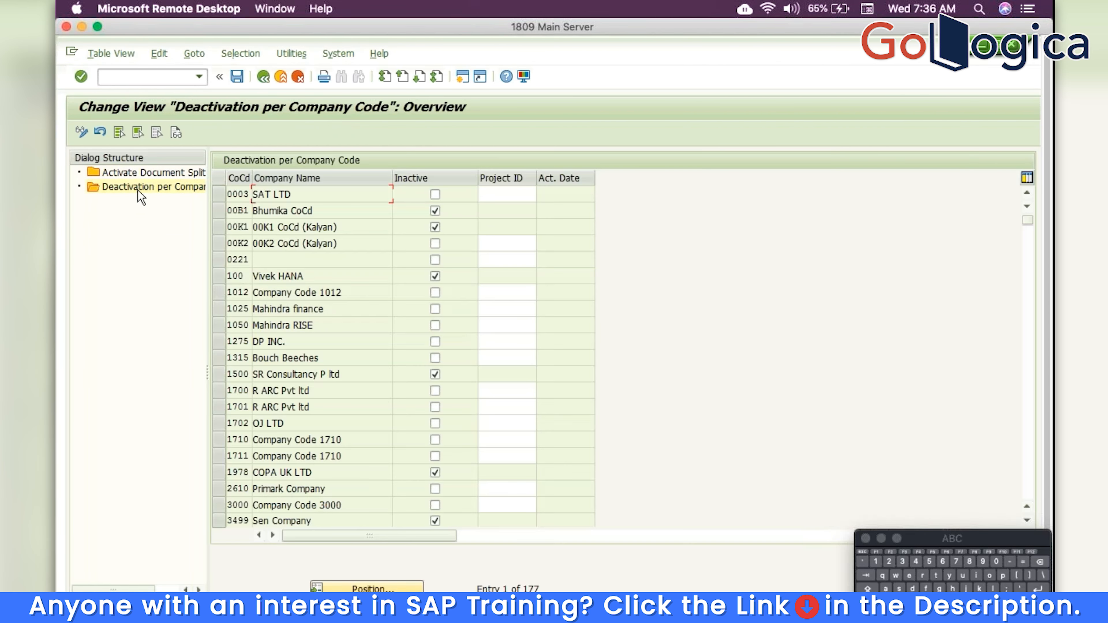
left_click(367, 586)
type("trm")
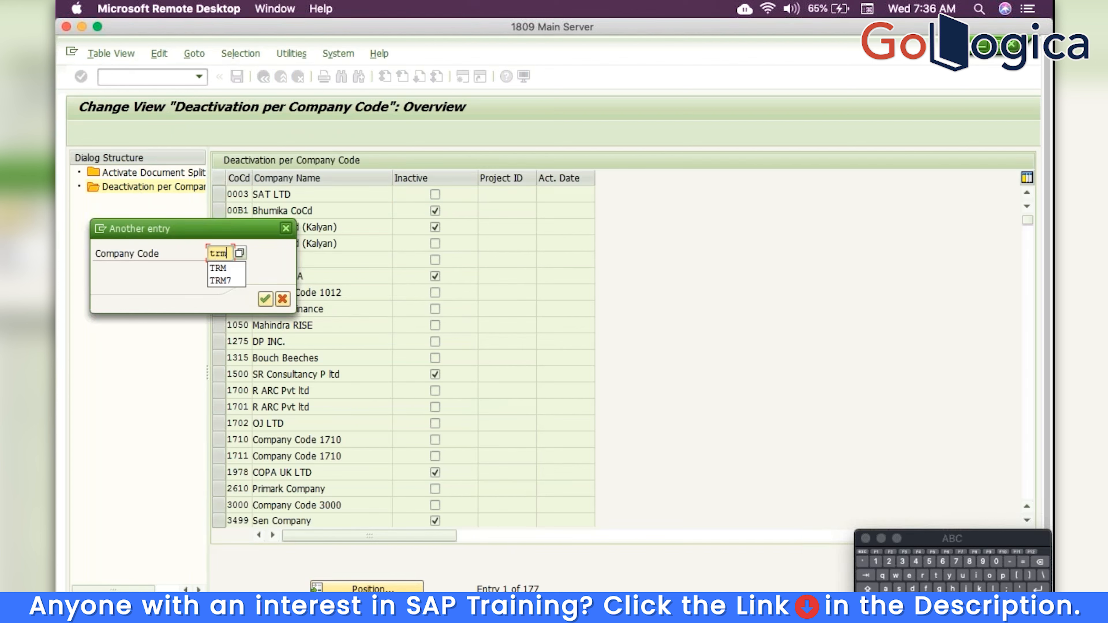
key("Return")
left_click(434, 194)
Save the deactivation under a customizing request and return to the project structure
left_click(236, 77)
key("Return")
left_click(263, 77)
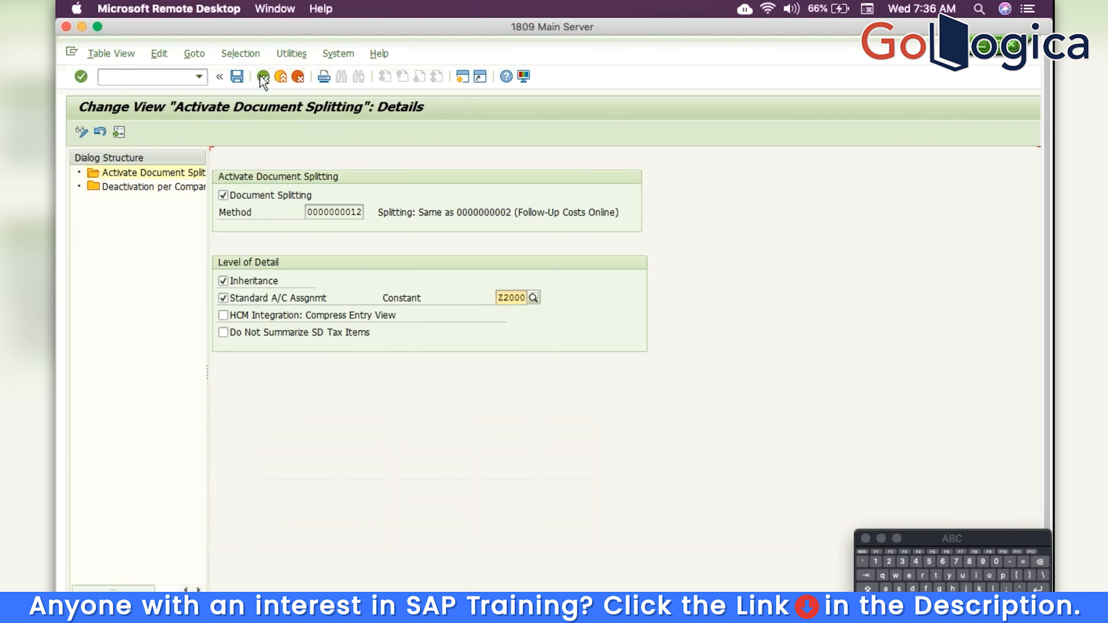
left_click(263, 78)
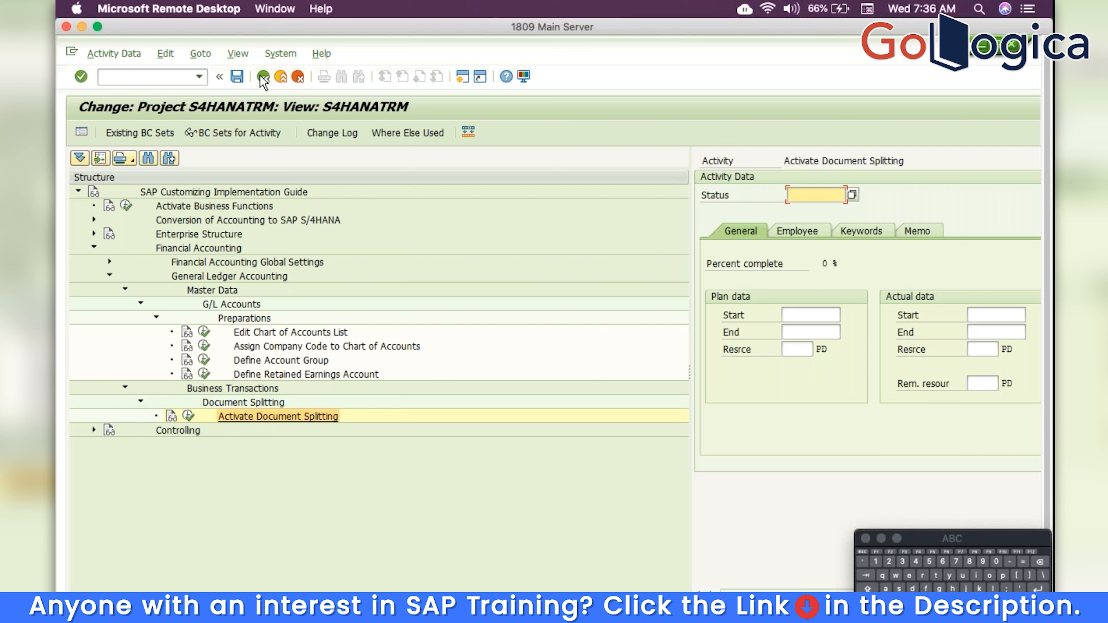
Collapse Financial Accounting and run Maintain Controlling Area under Controlling › General Controlling › Organization
left_click(125, 387)
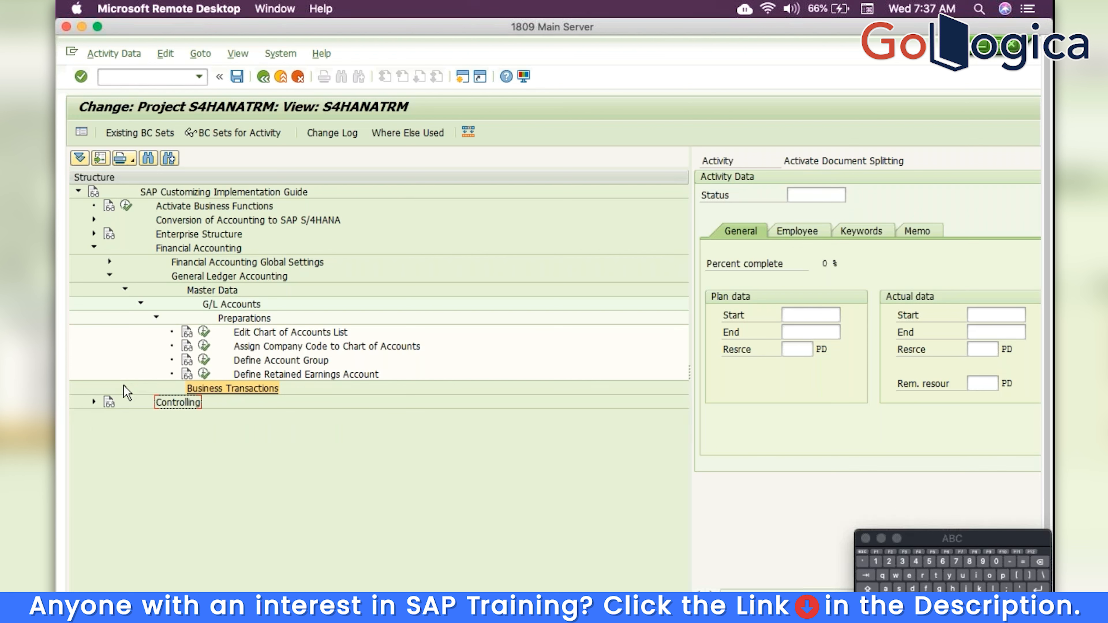
left_click(156, 317)
left_click(140, 303)
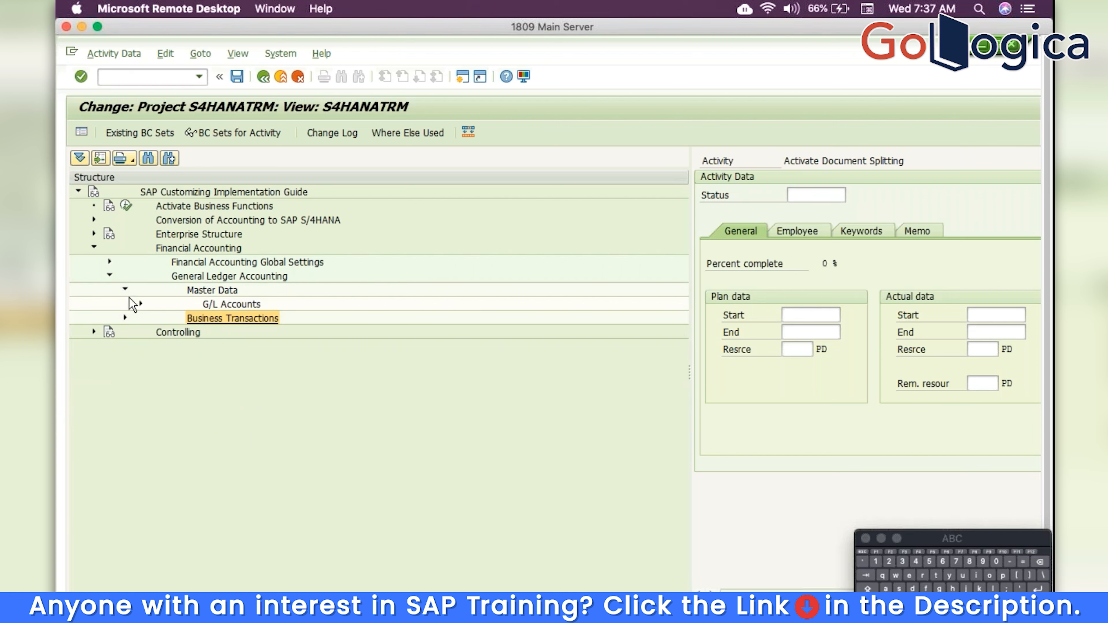
left_click(124, 289)
left_click(109, 276)
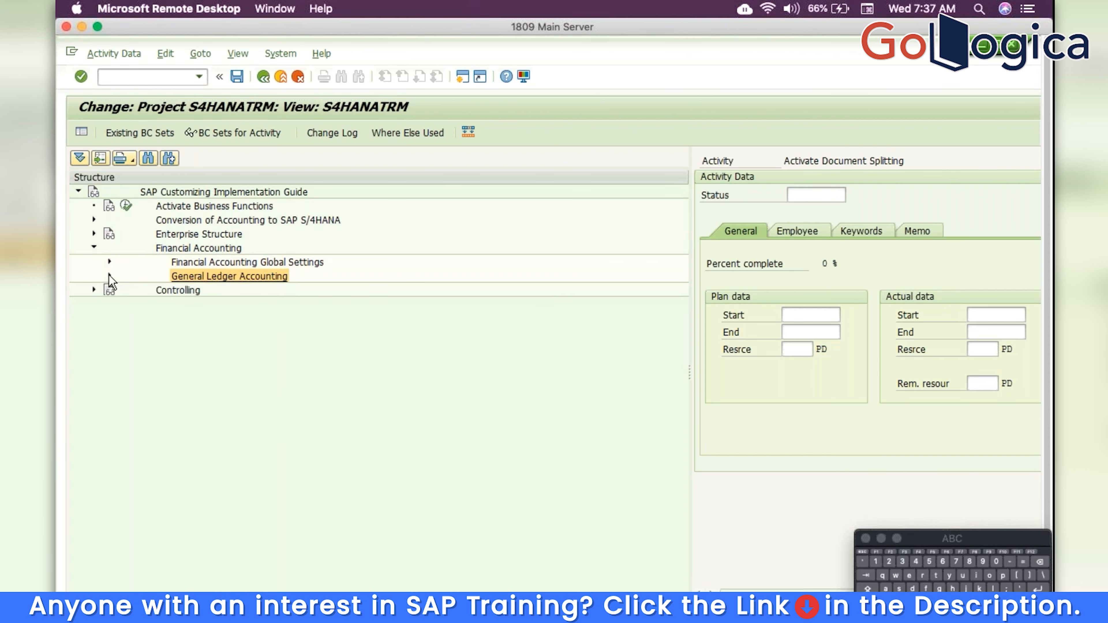
left_click(93, 248)
left_click(93, 261)
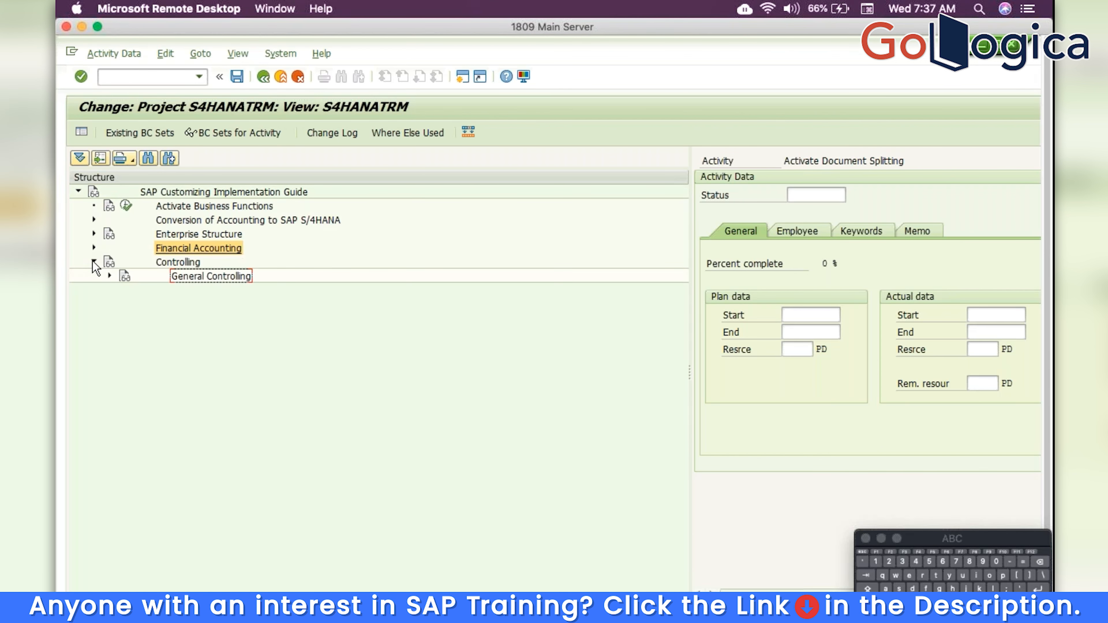
left_click(106, 273)
left_click(125, 289)
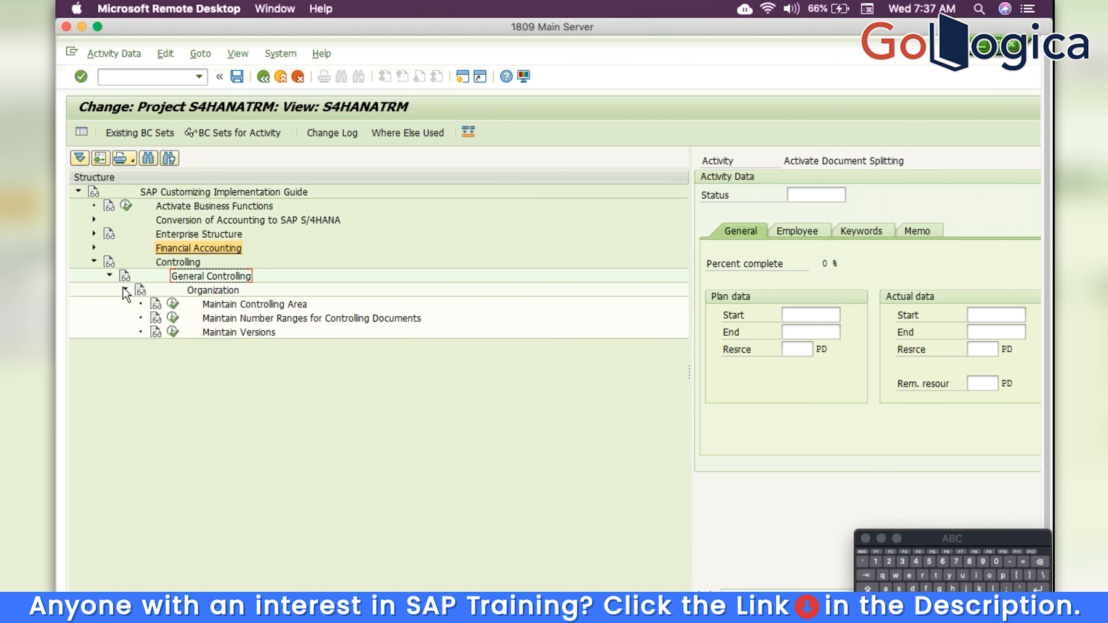
left_click(173, 304)
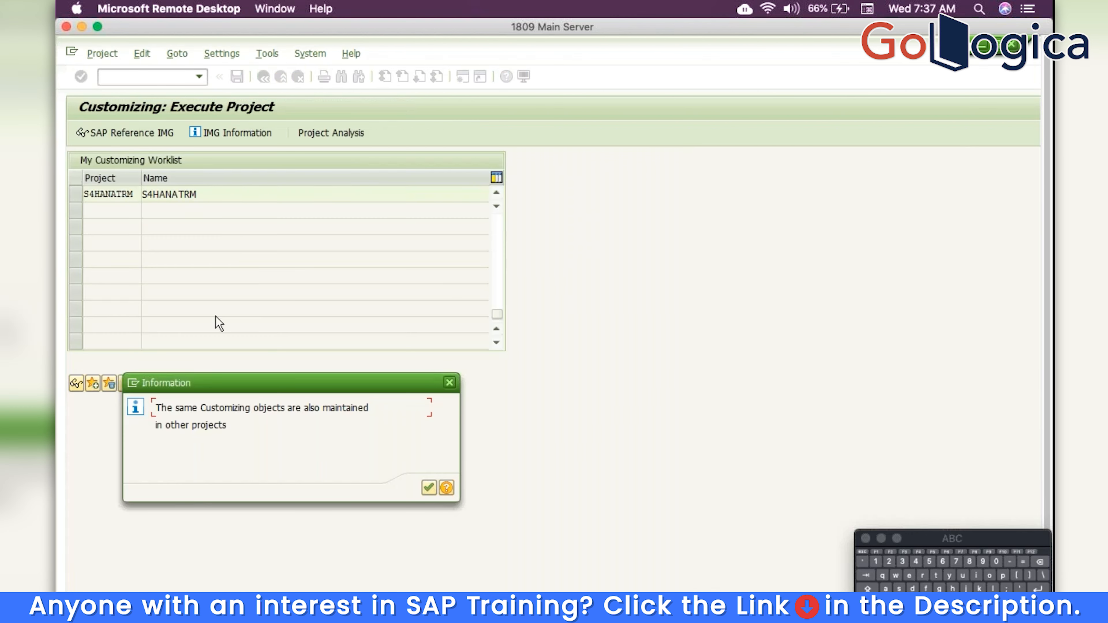
left_click(430, 489)
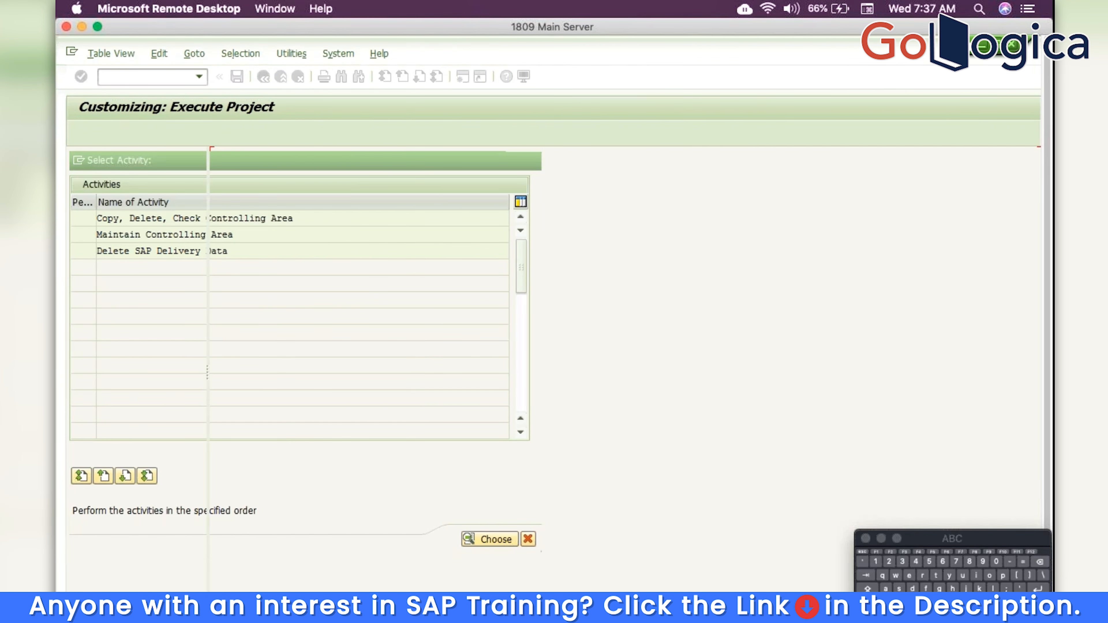
Add a new controlling area entry with code trm and name controlling
left_click(145, 136)
type("trm")
key("Tab")
type("c")
key("Down")
key("Return")
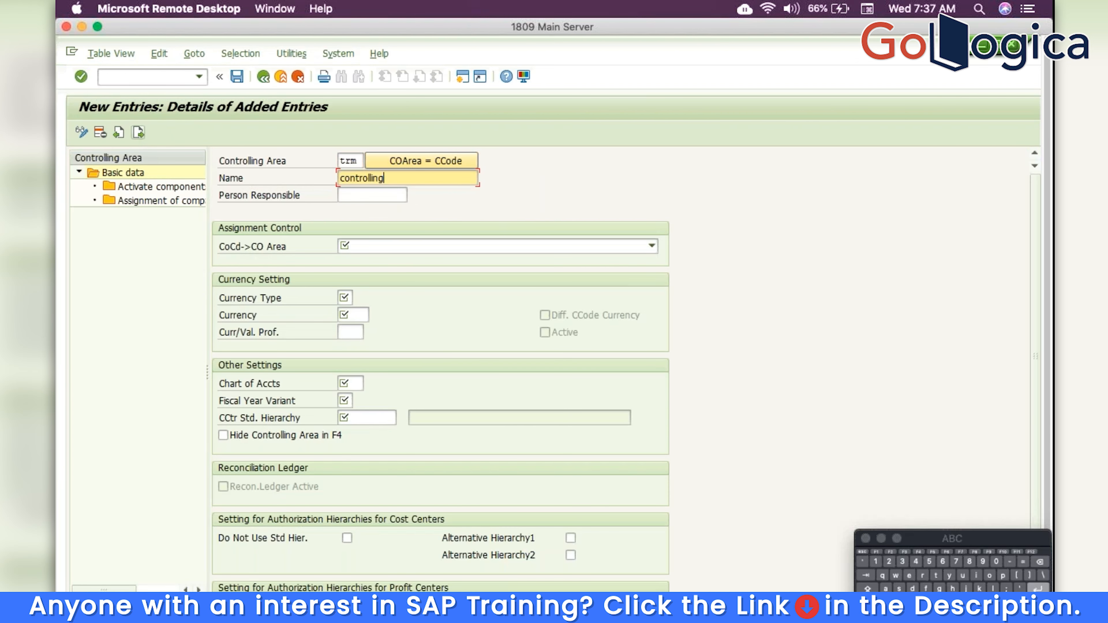
Set the controlling area same as company code, with currency type 10 and currency INR
left_click(374, 245)
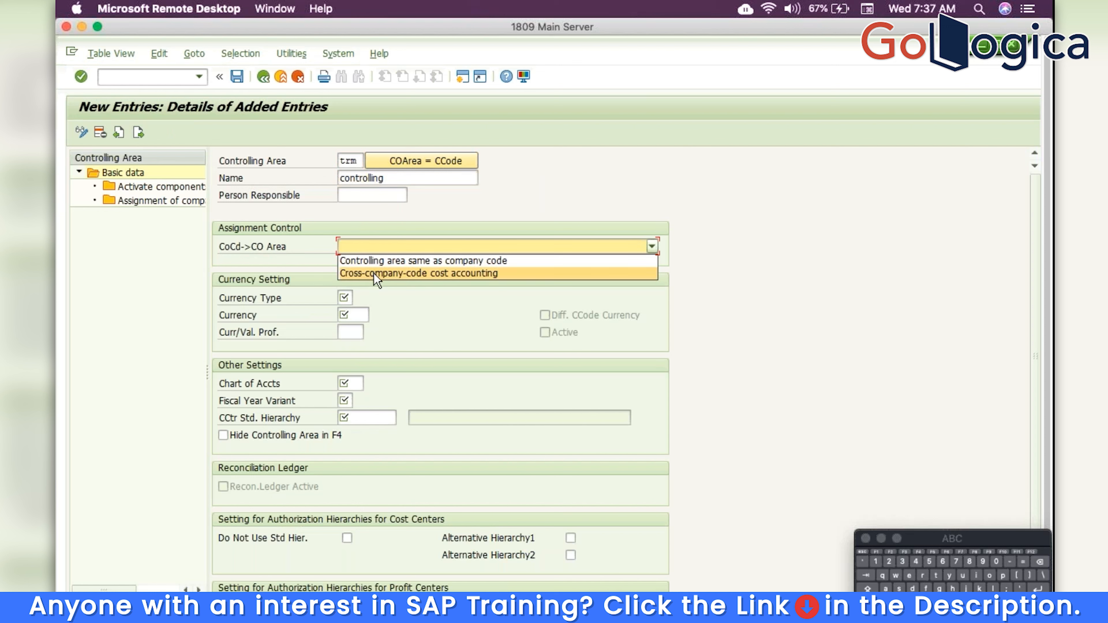
left_click(374, 263)
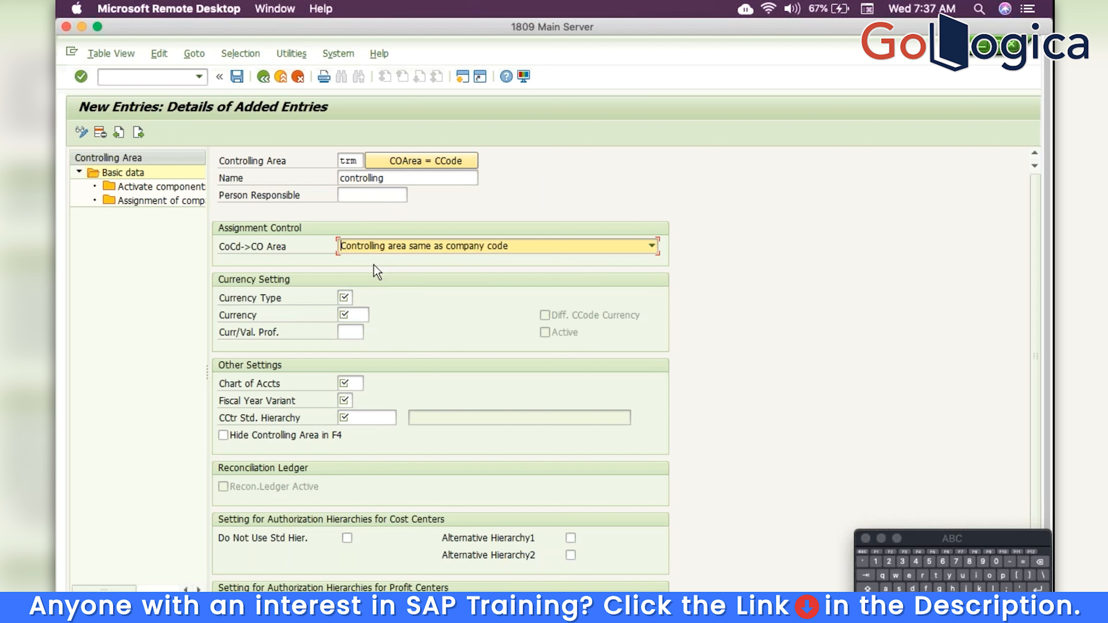
left_click(351, 296)
type("10")
key("Tab")
type("inr")
key("Tab")
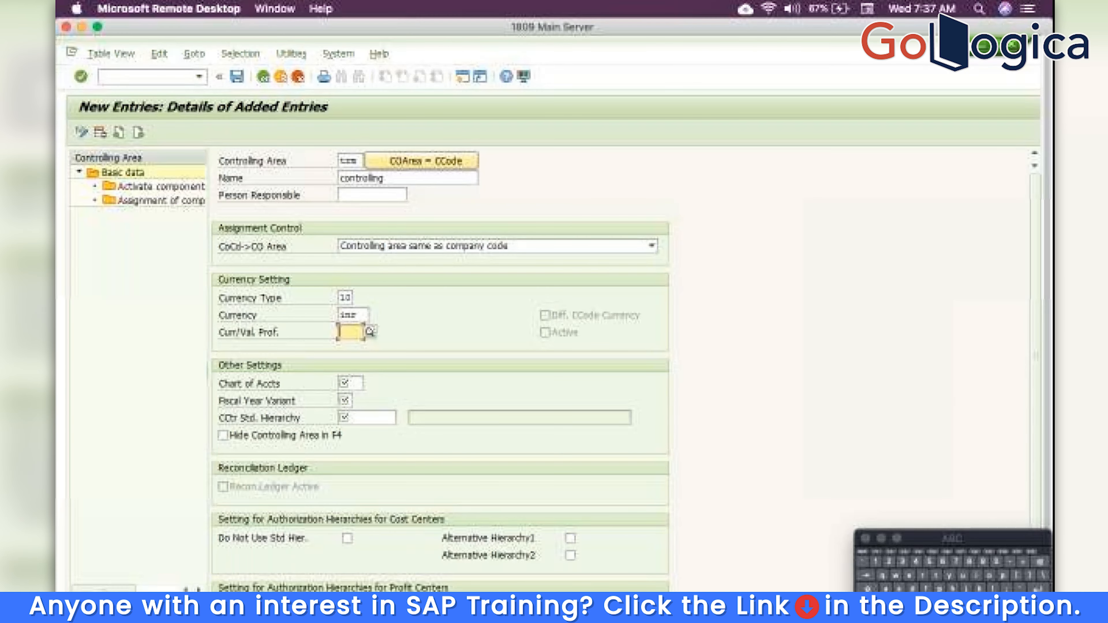
Enter chart of accounts TRM, fiscal year variant V3 and new standard hierarchy TRM, confirming its creation
key("Tab")
type("trm")
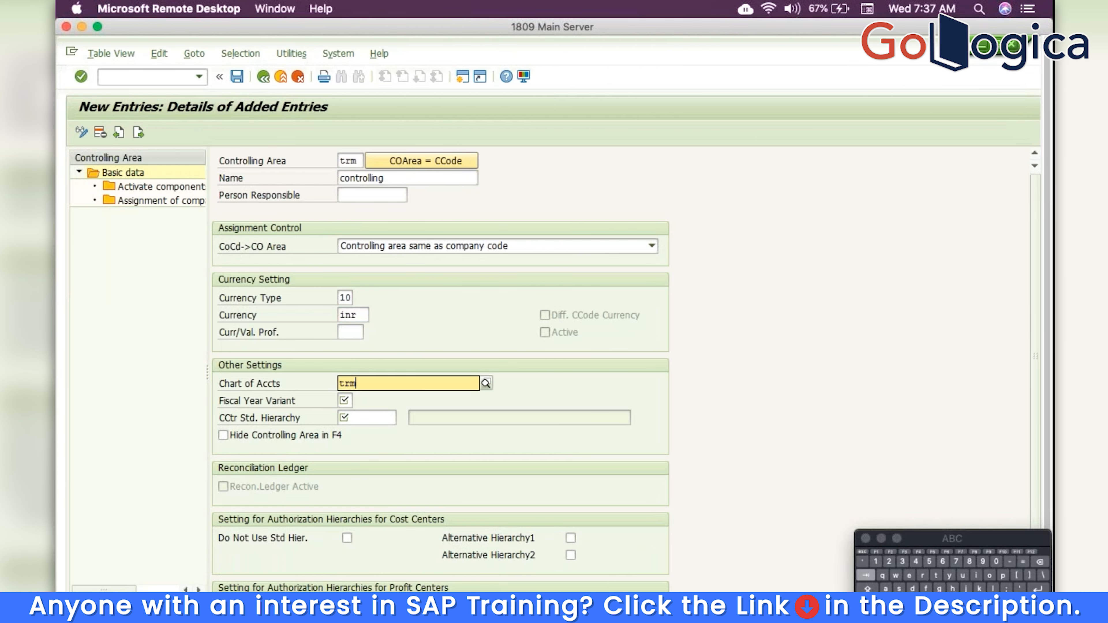
key("Tab")
type("v3")
key("Tab")
type("s")
key("BackSpace")
type("trm")
key("Return")
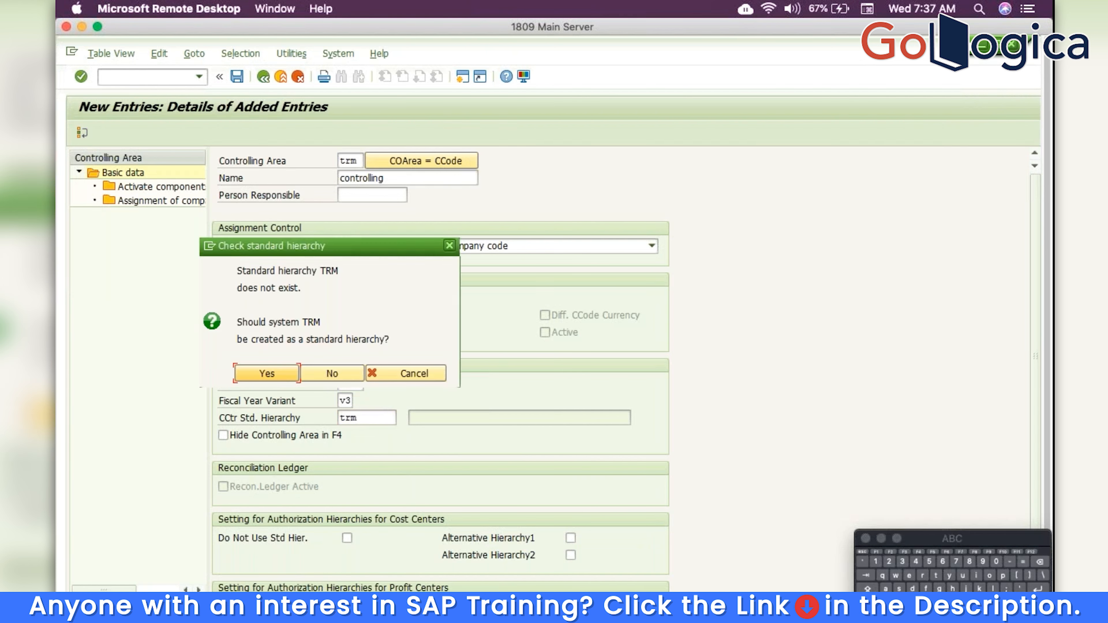
left_click(267, 373)
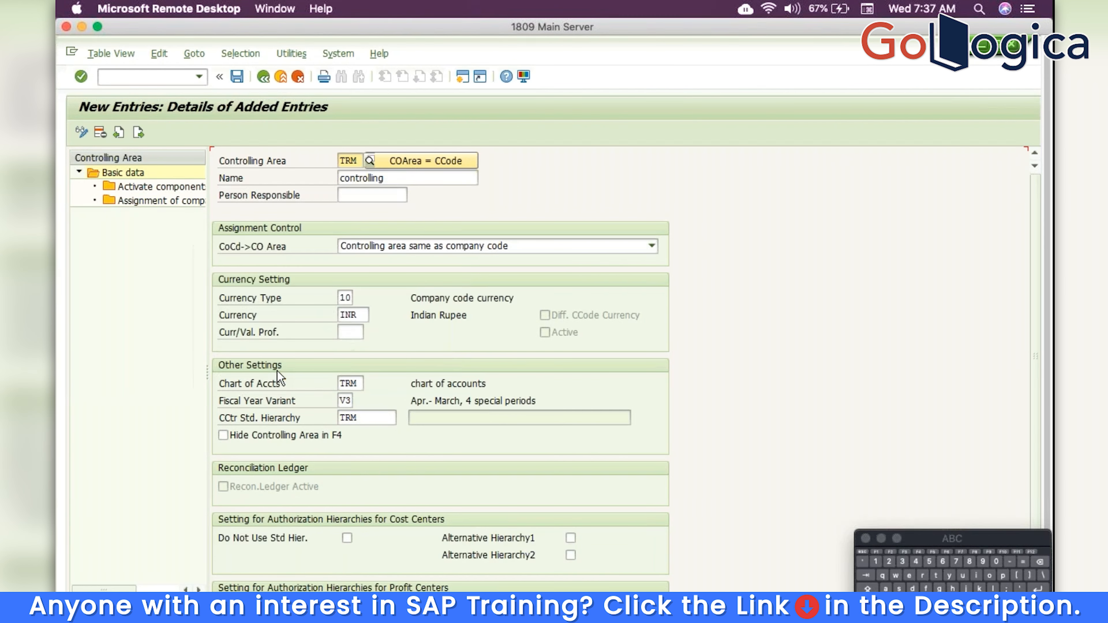
left_click(165, 189)
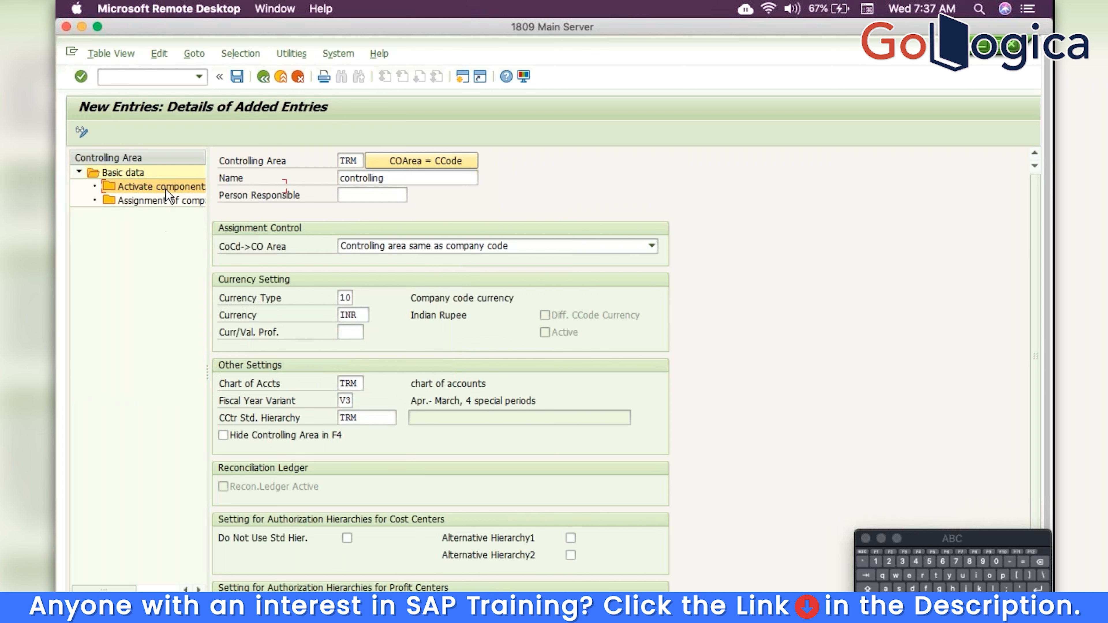
left_click(272, 375)
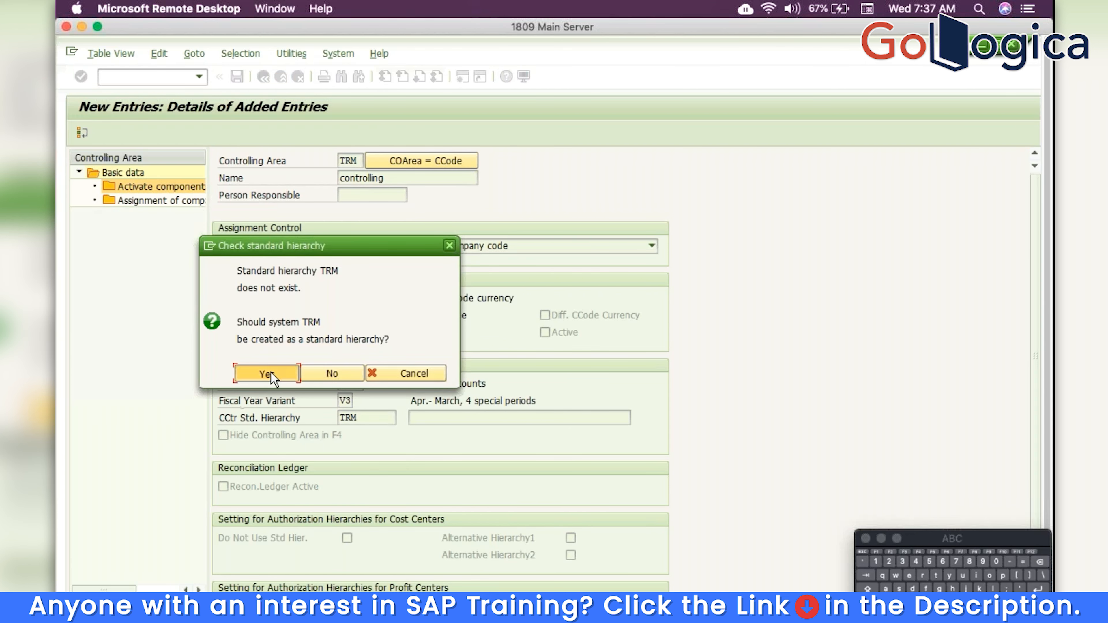
Add a fiscal year 2019 entry with the Cost Centers component set to active
left_click(143, 132)
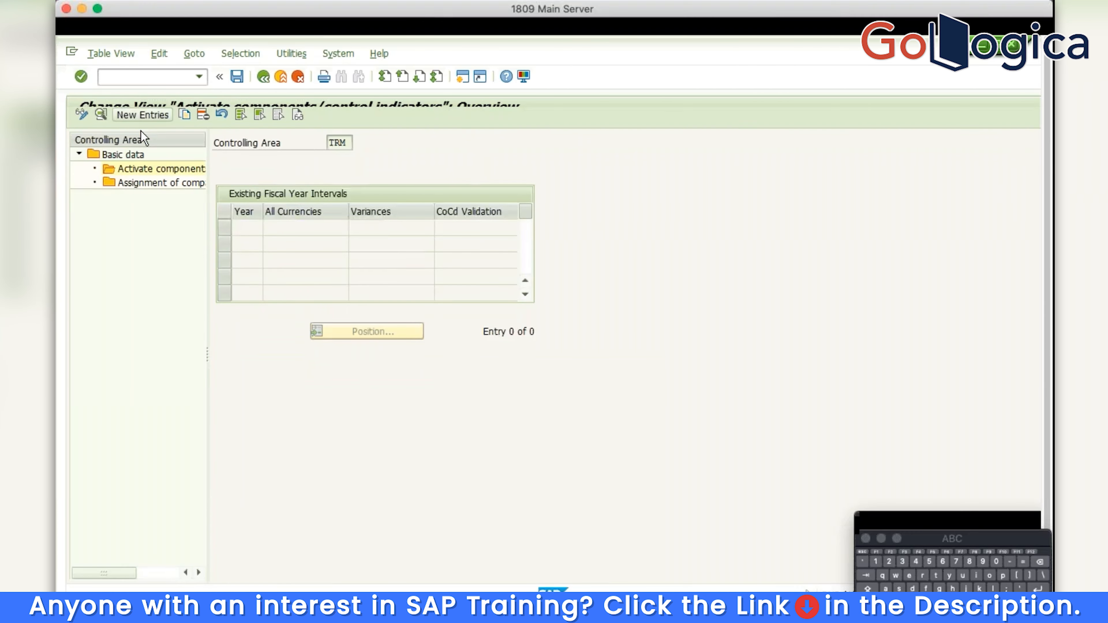
type("20")
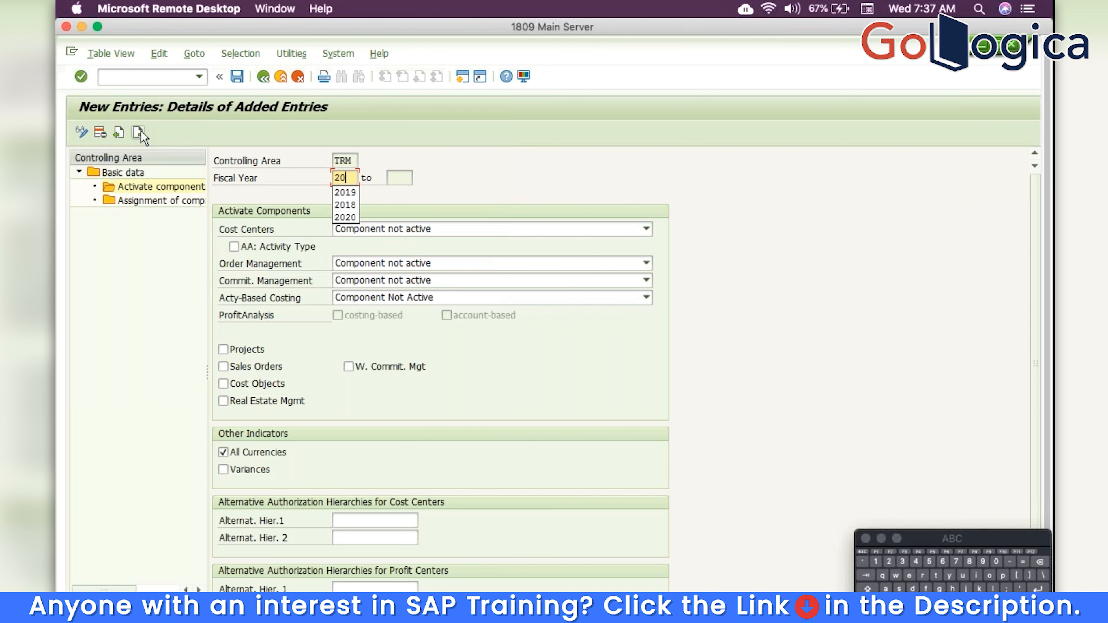
type("19")
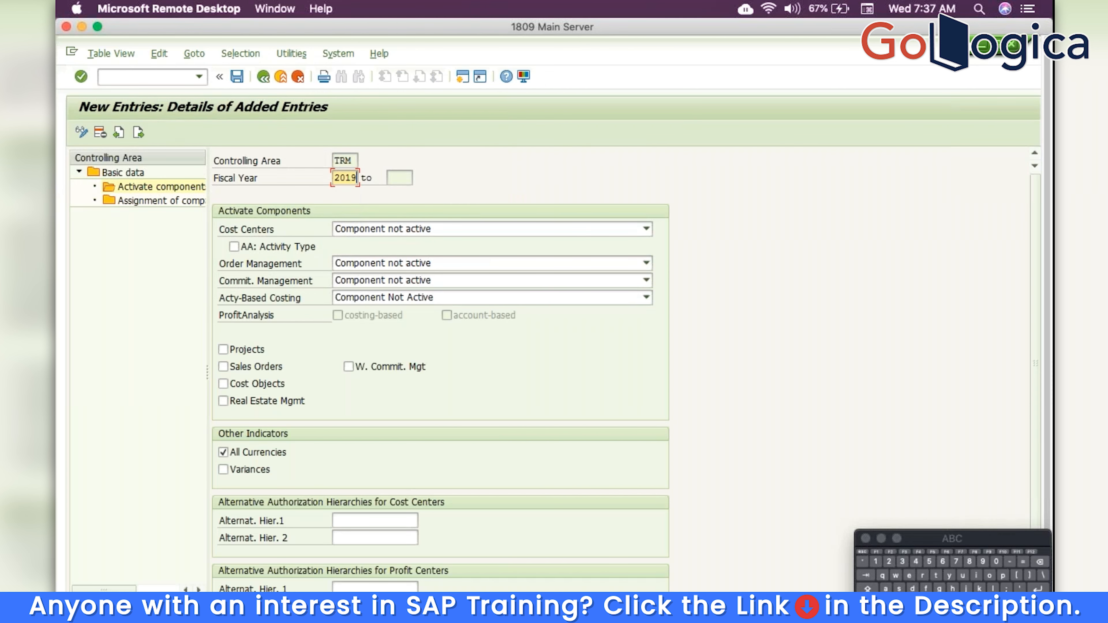
left_click(440, 228)
left_click(415, 255)
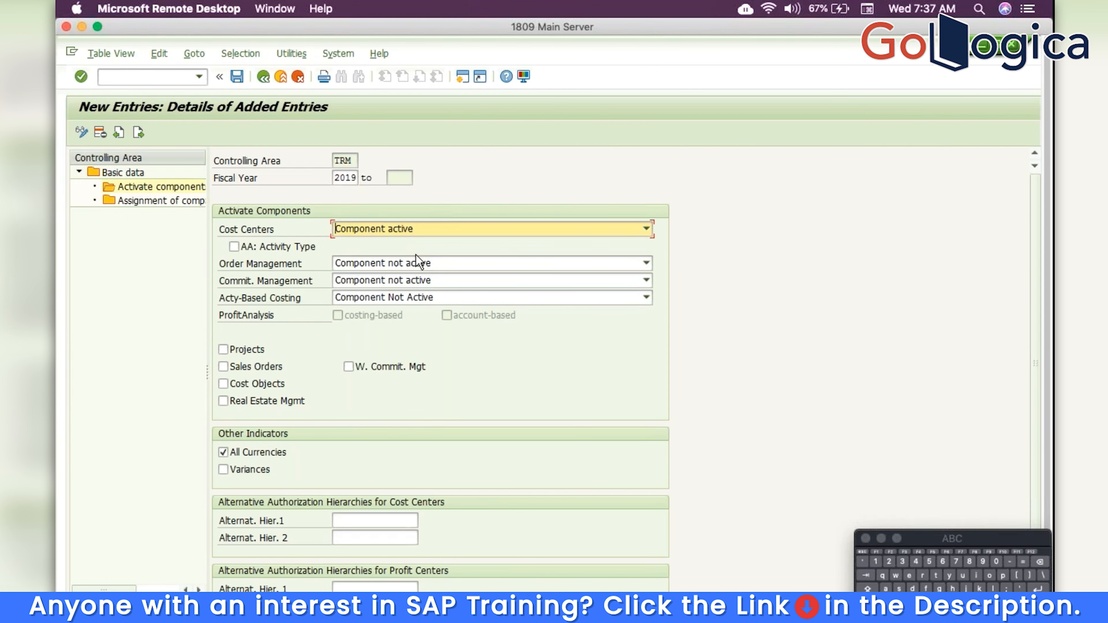
left_click(183, 203)
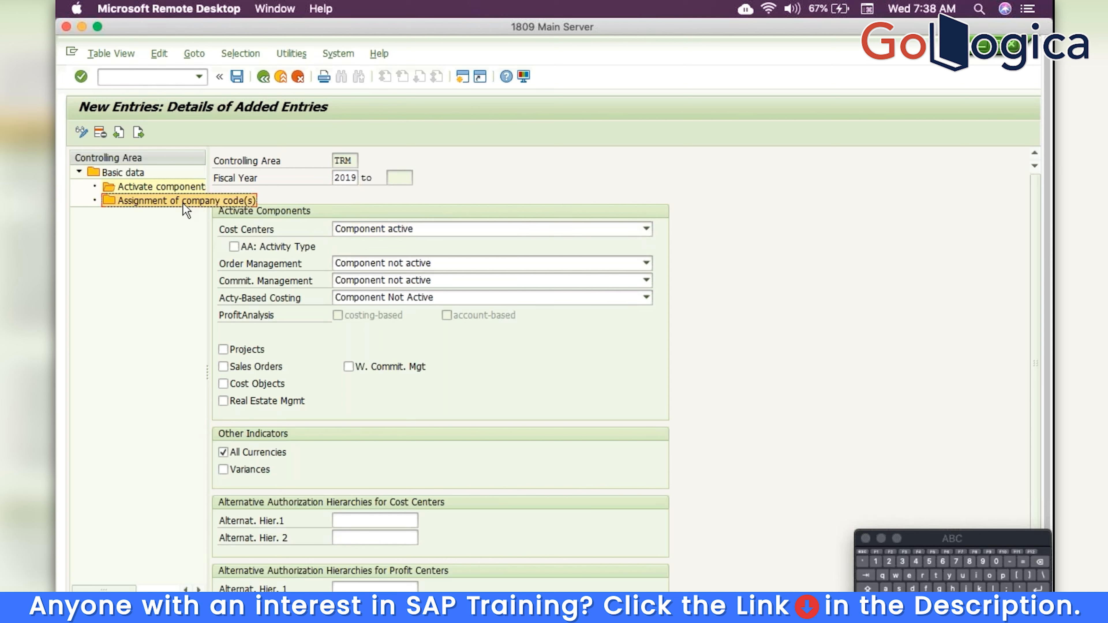
double_click(183, 204)
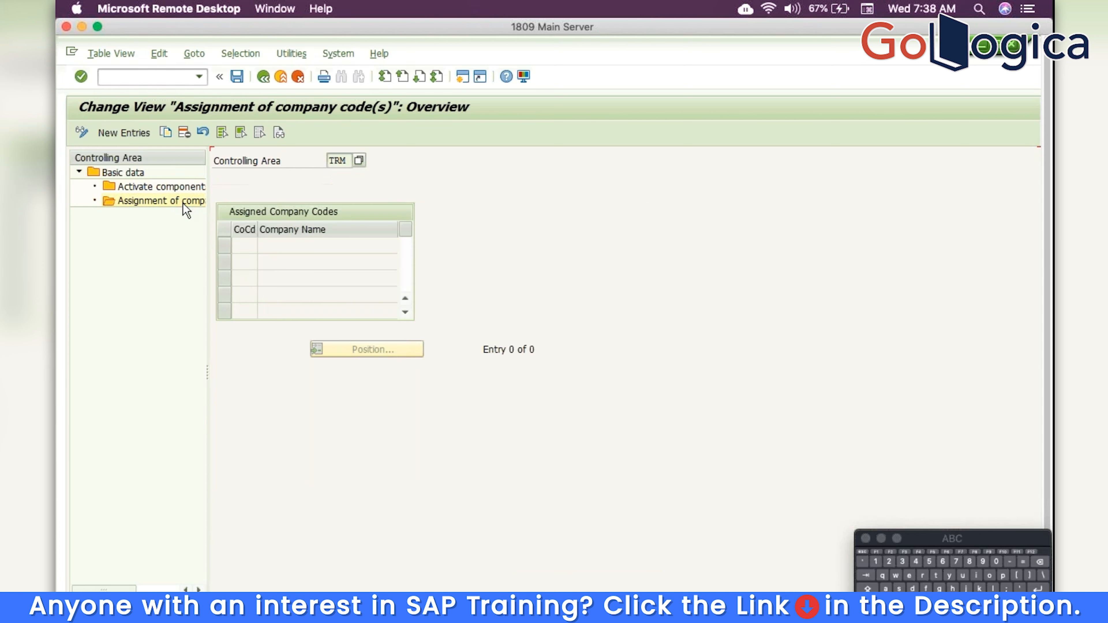
Assign company code TRM to controlling area TRM and save under a customizing request
left_click(136, 132)
type("TRM")
key("Return")
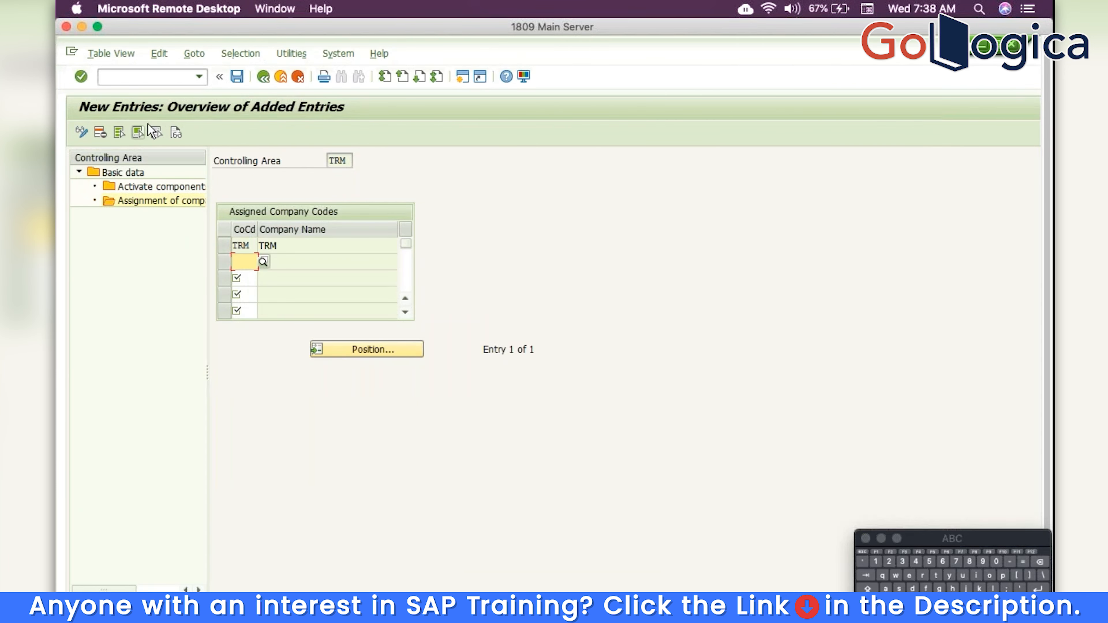
left_click(237, 77)
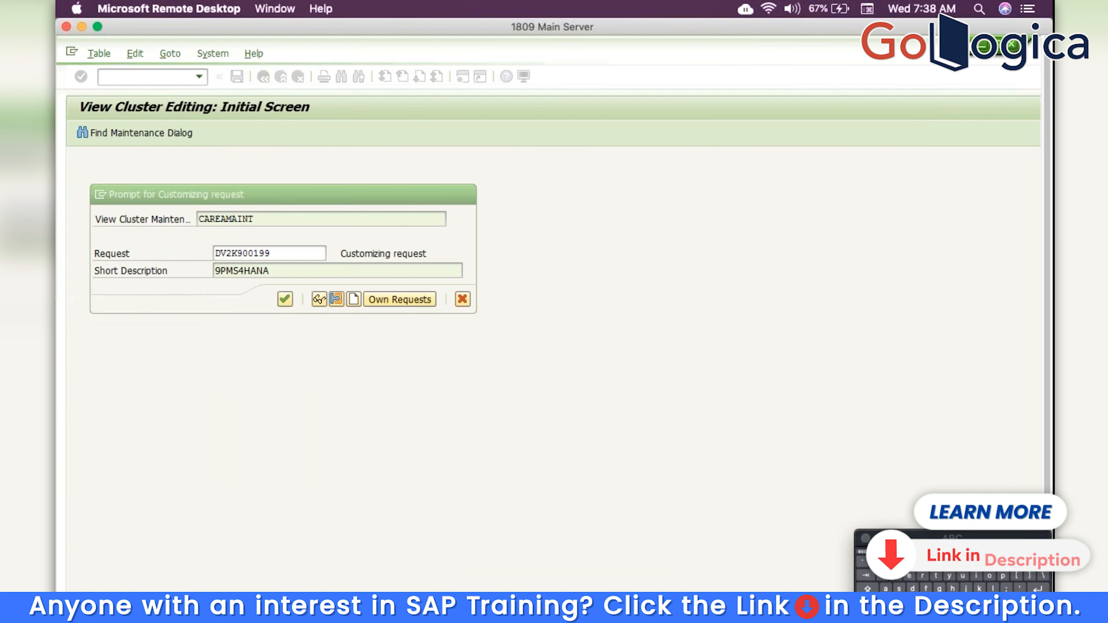
key("Return")
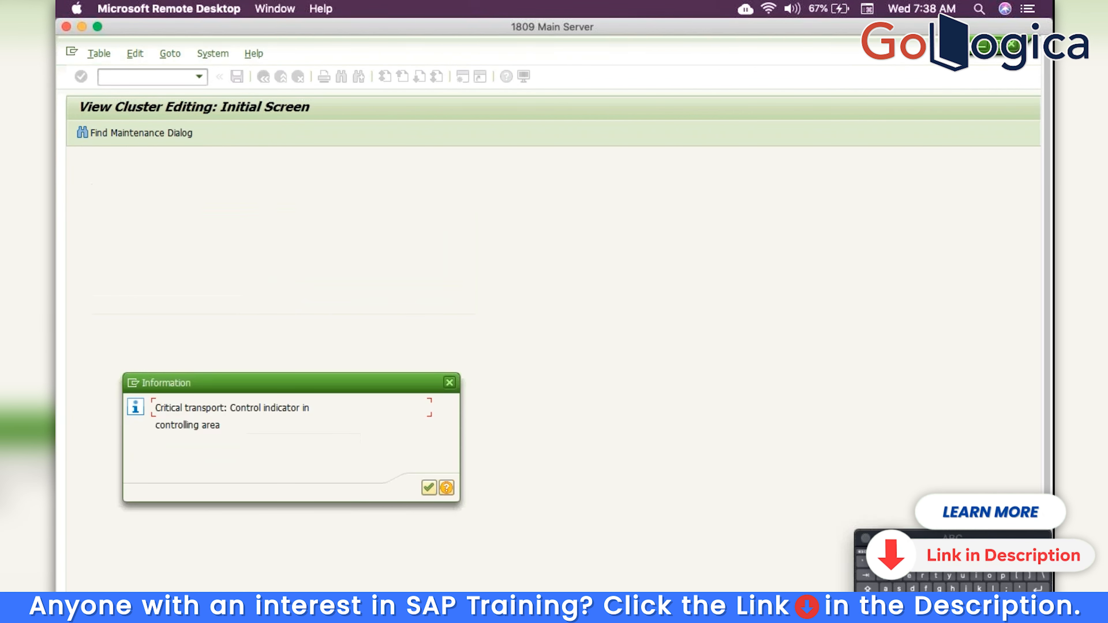
left_click(430, 487)
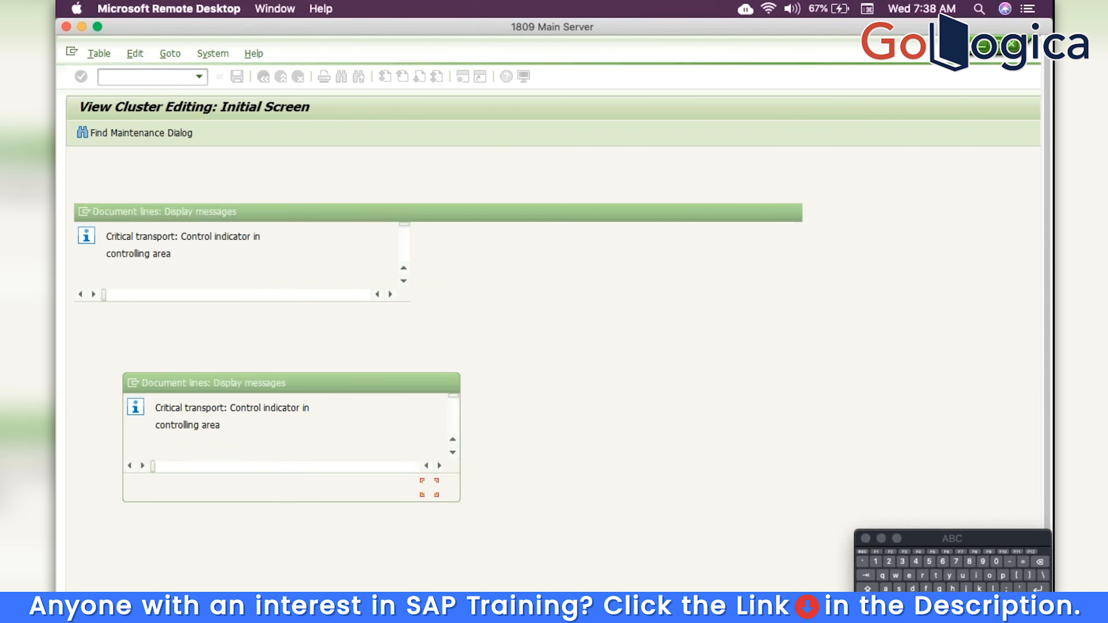
Accept the consistency warnings, save the assignment again, and return to the customizing project
left_click(156, 284)
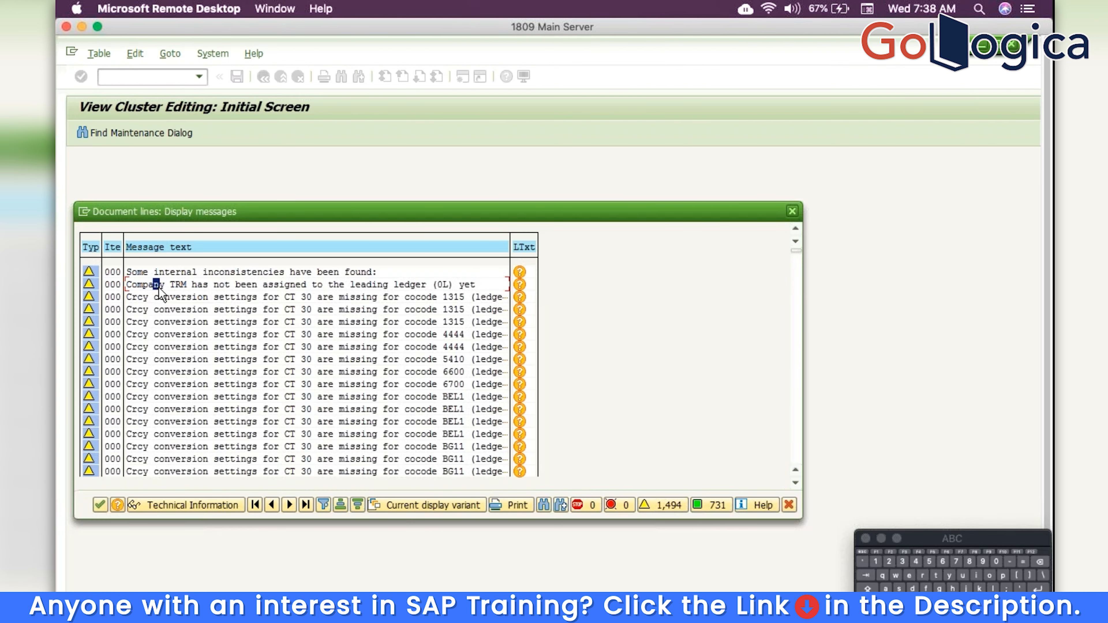
left_click(445, 287)
left_click(100, 505)
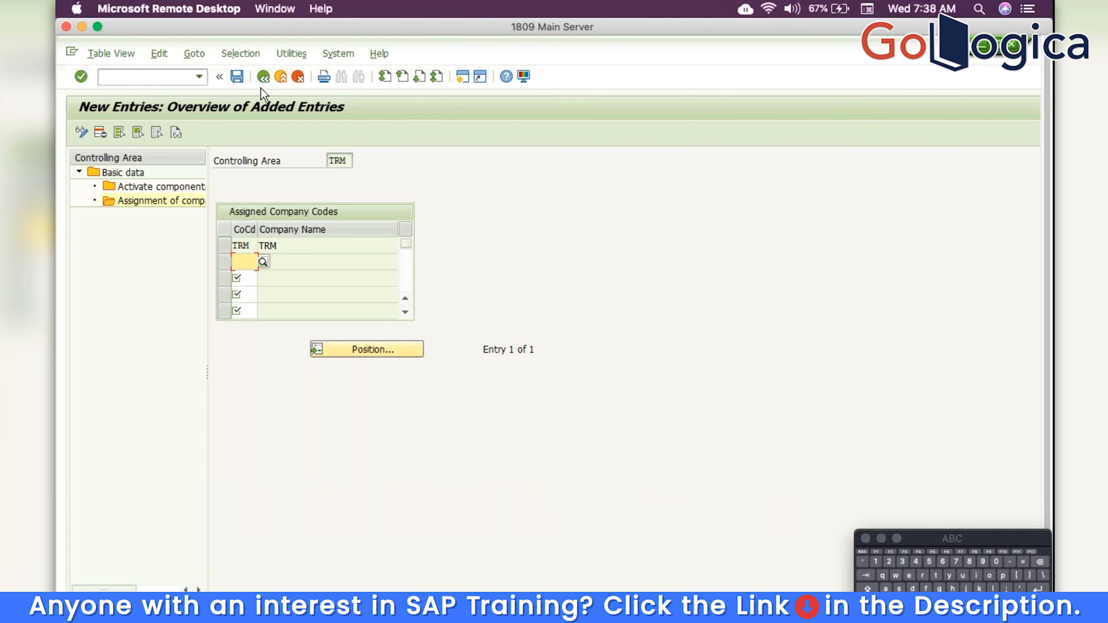
left_click(235, 77)
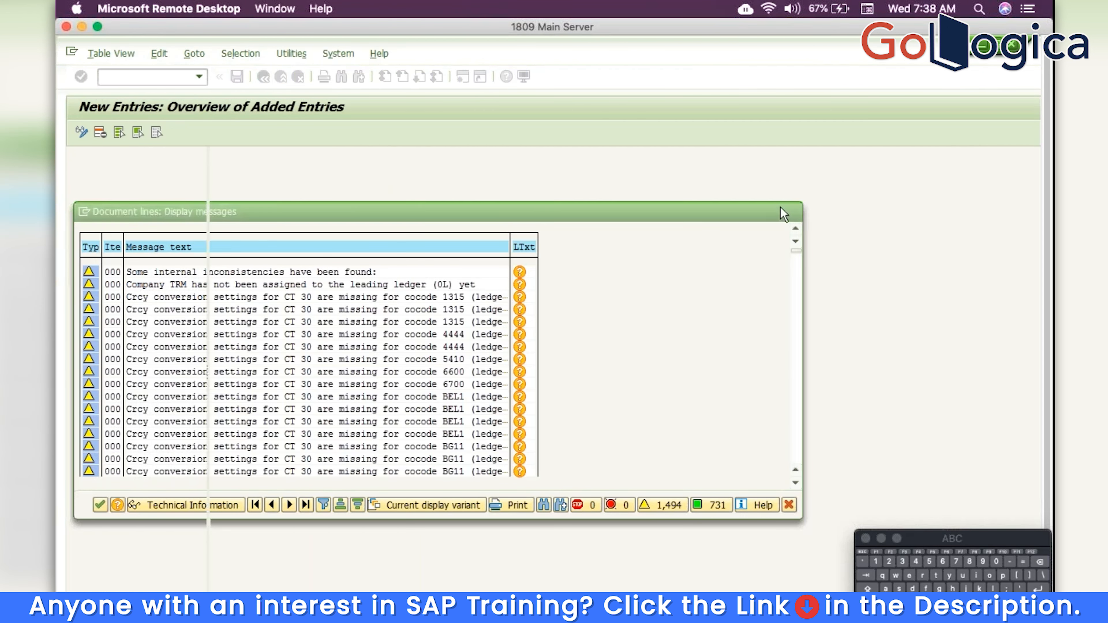
left_click(782, 211)
left_click(265, 78)
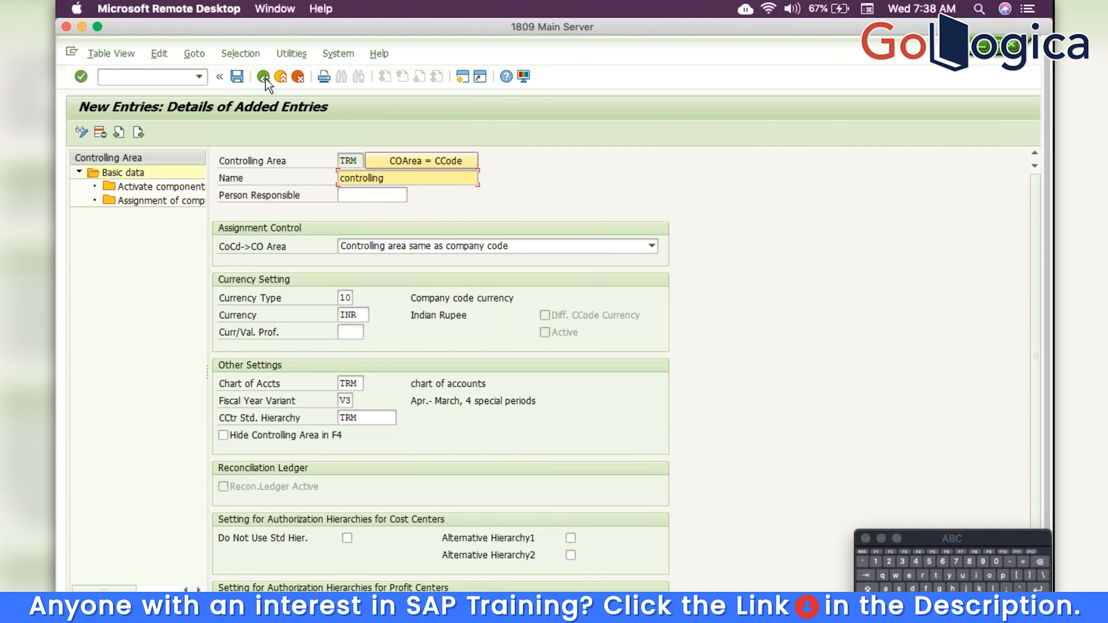
left_click(265, 78)
left_click(265, 78)
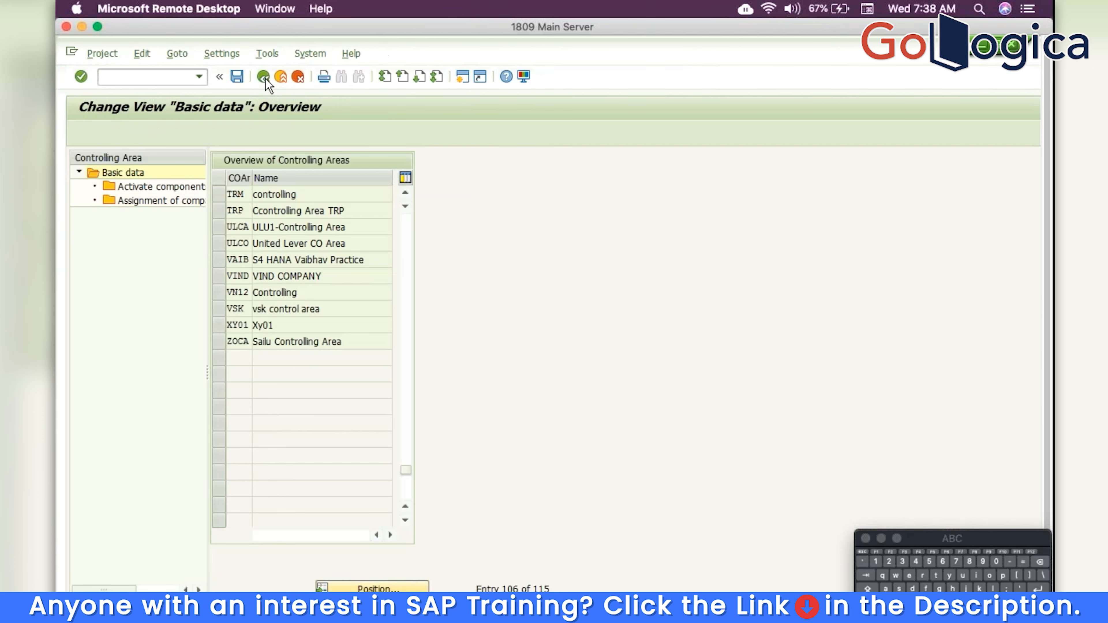
Copy the CO document number range intervals from controlling area hana to trm
left_click(533, 162)
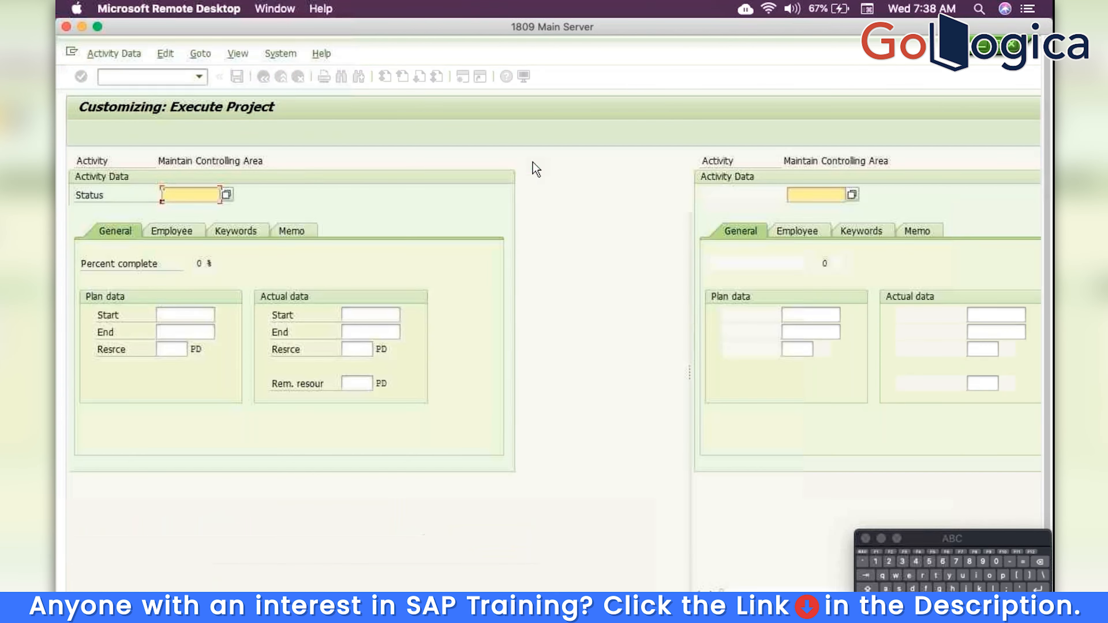
left_click(173, 318)
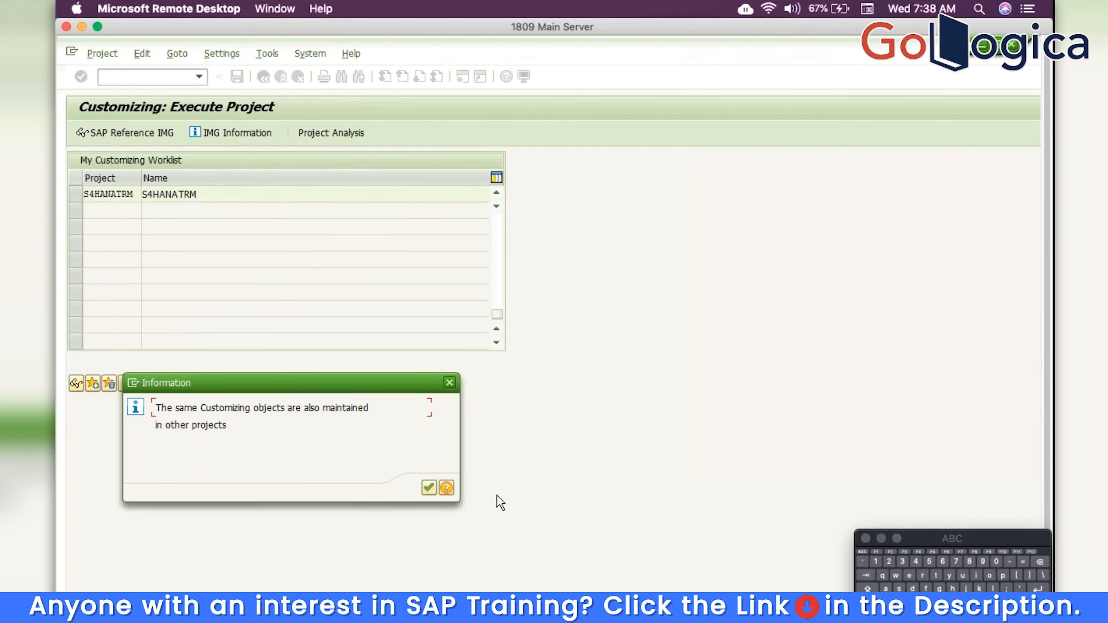
left_click(437, 487)
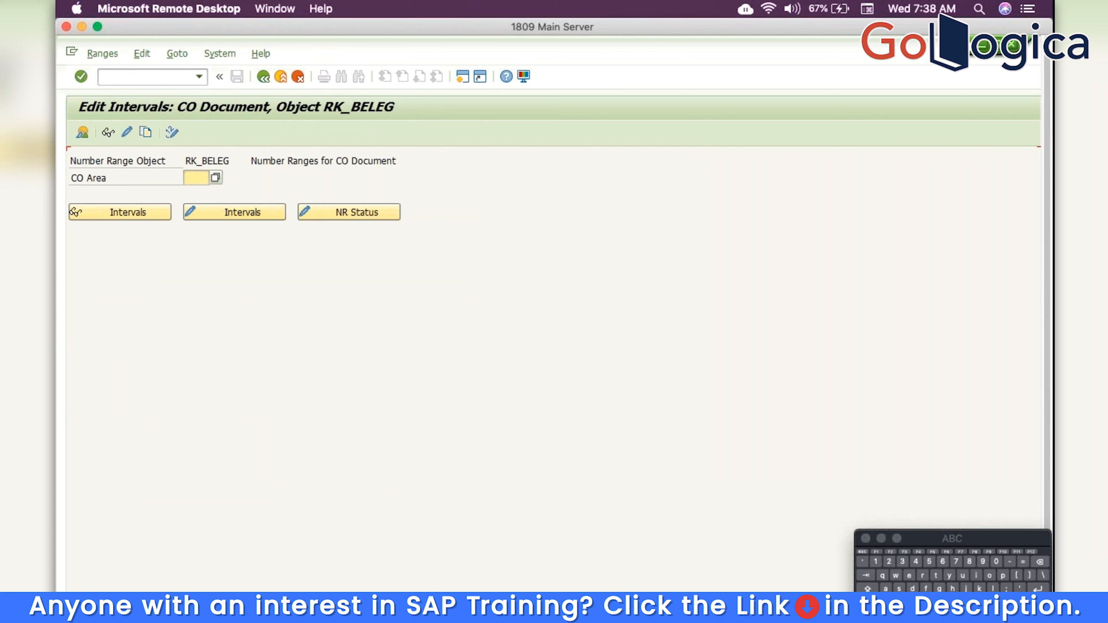
left_click(144, 133)
type("hana")
key("Tab")
type("trm")
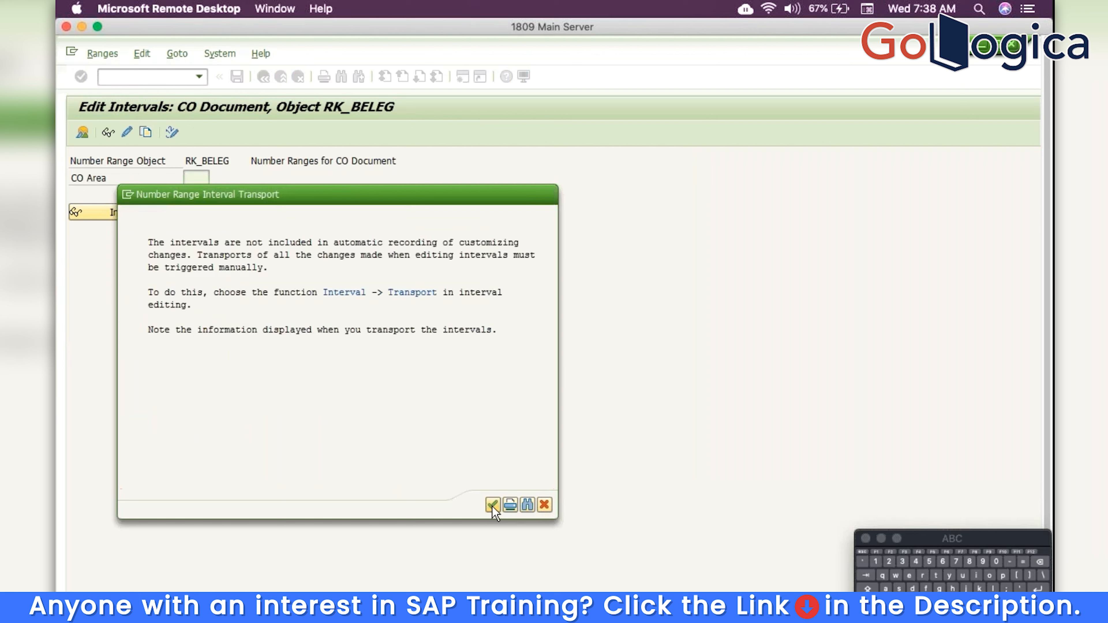
left_click(492, 506)
left_click(264, 77)
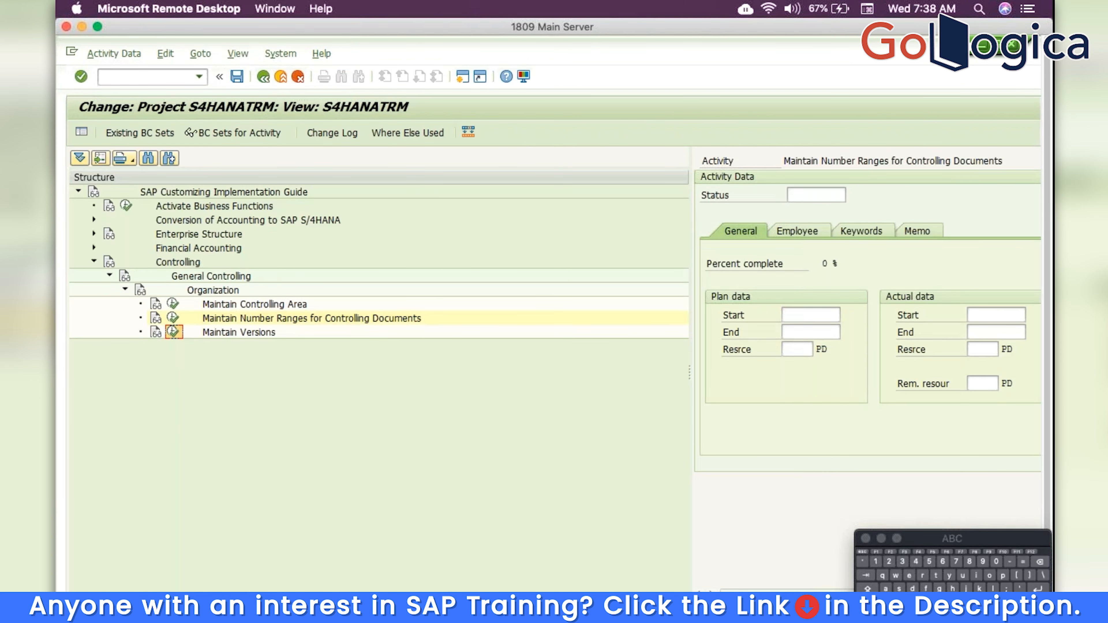
Open the fiscal-year settings of version 0 with controlling area TRM as the work area
left_click(173, 332)
left_click(429, 489)
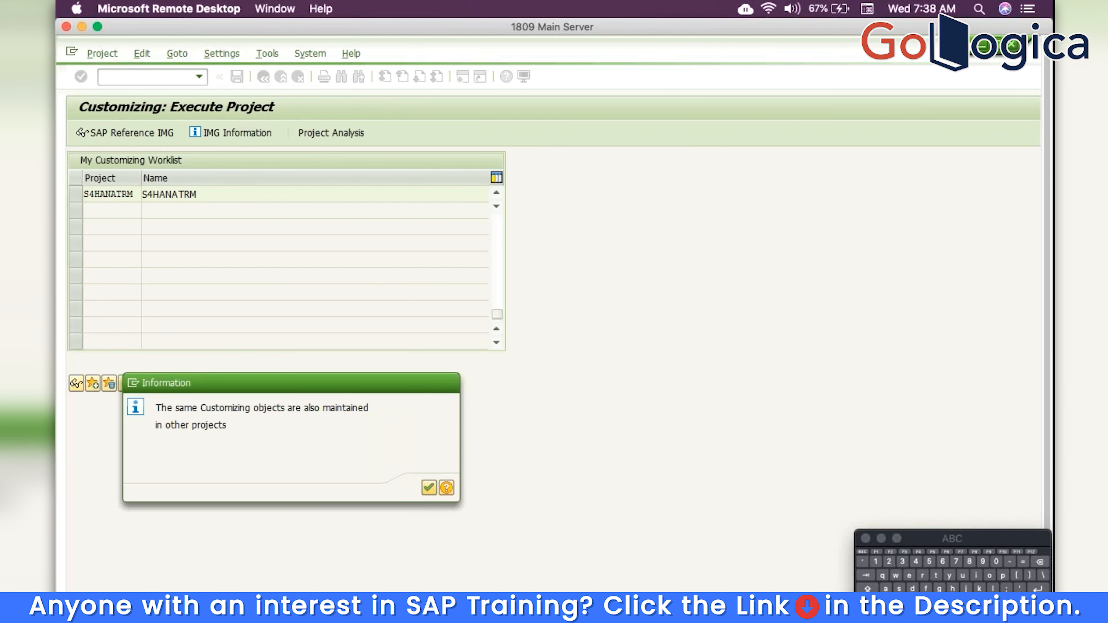
left_click(219, 197)
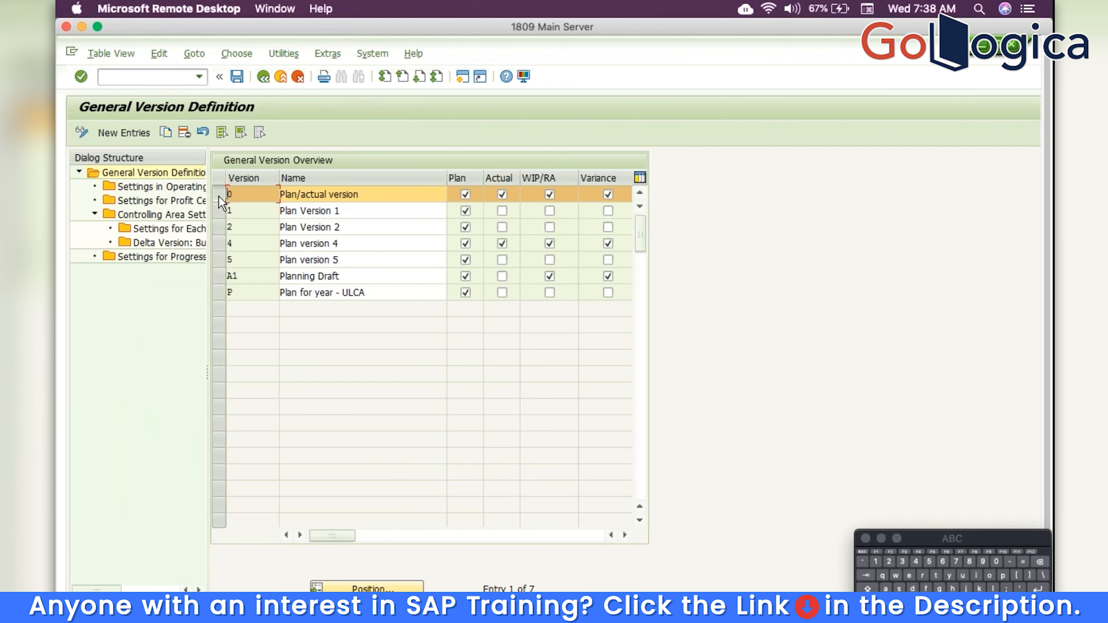
double_click(163, 228)
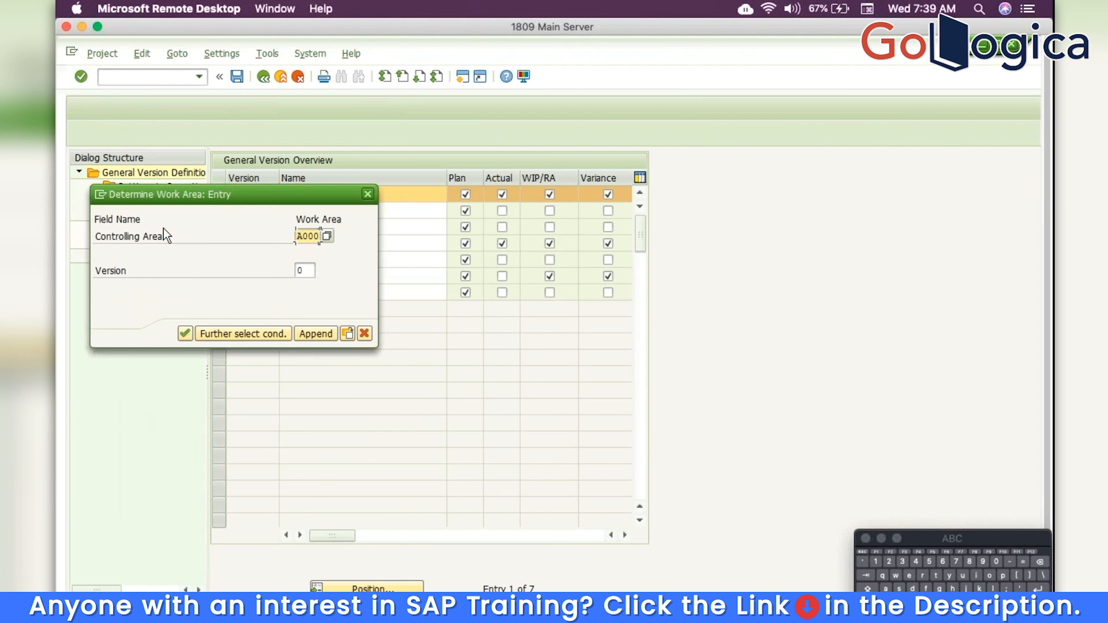
left_click_drag(317, 236, 297, 236)
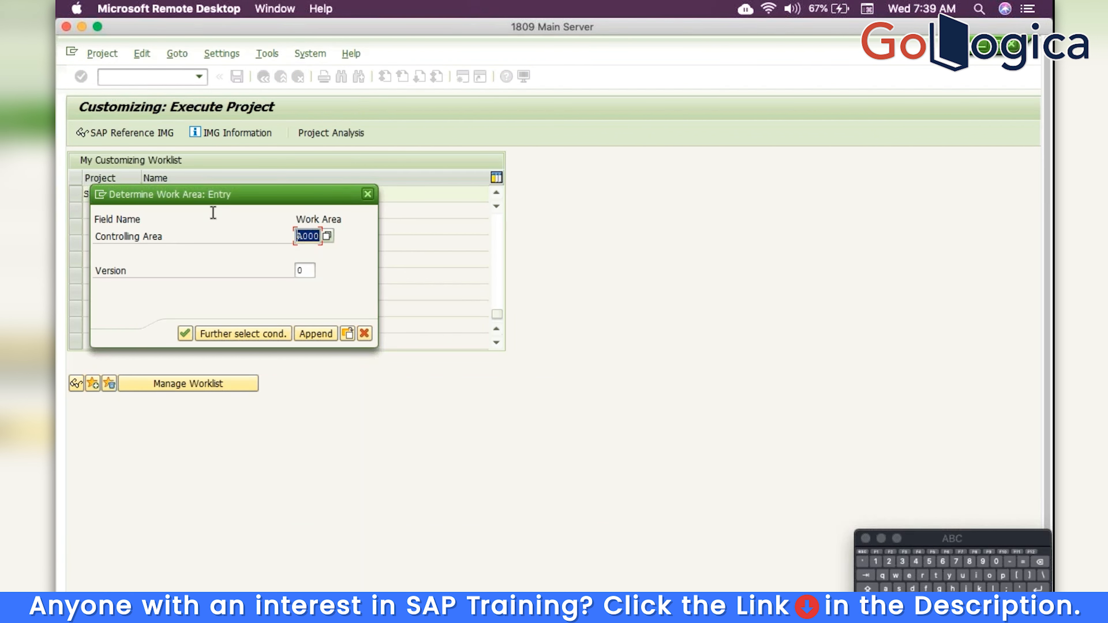
type("TRM")
key("Return")
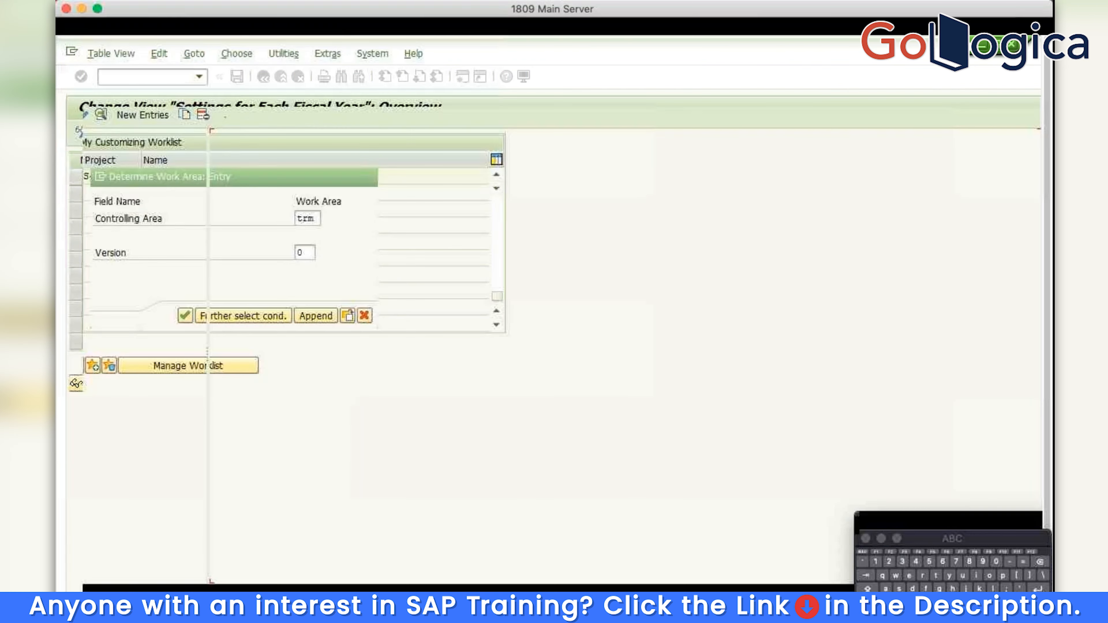
Save the 2019–2023 version settings under the customizing request and return to the project structure
left_click(236, 77)
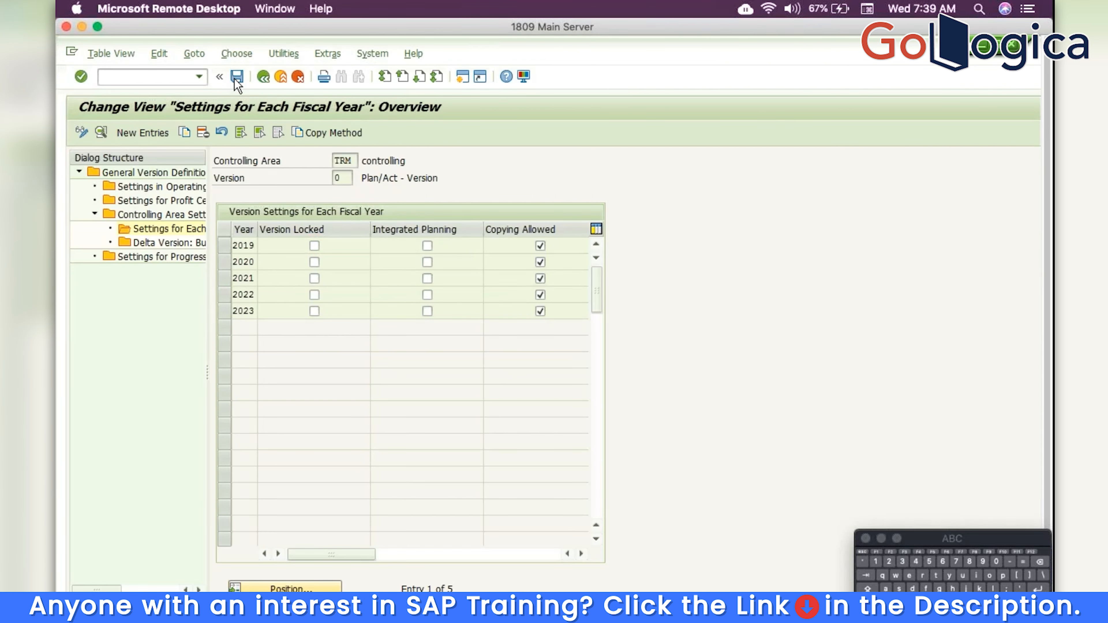
left_click(286, 298)
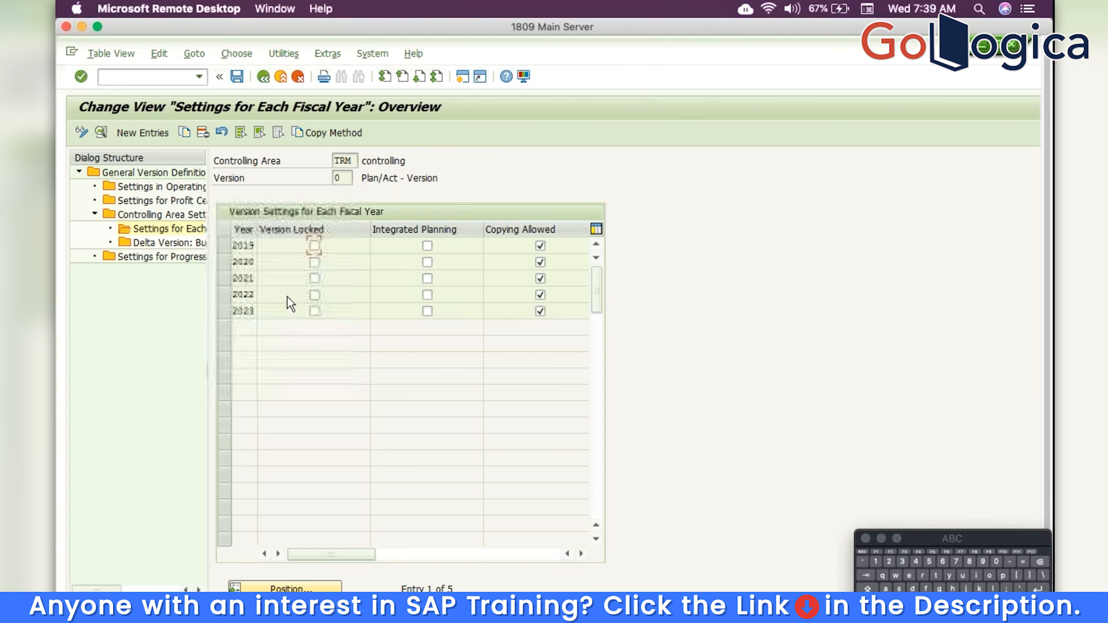
left_click(267, 81)
left_click(263, 77)
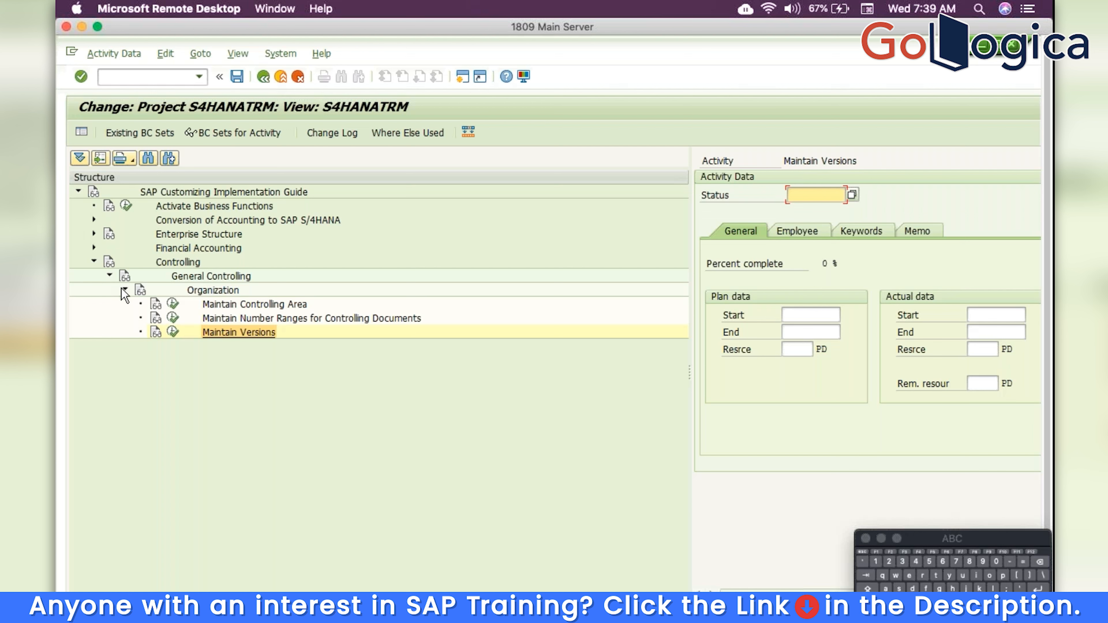
Collapse Controlling and view the documentation for Migrate General Ledger Customizing under Conversion of Accounting
left_click(121, 288)
left_click(110, 279)
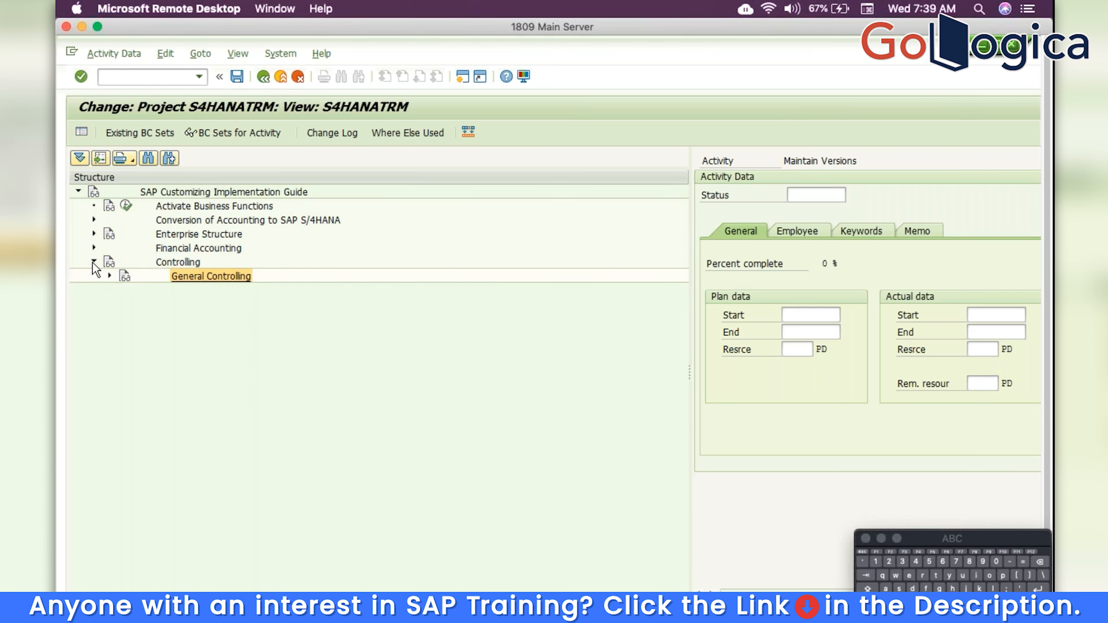
left_click(94, 261)
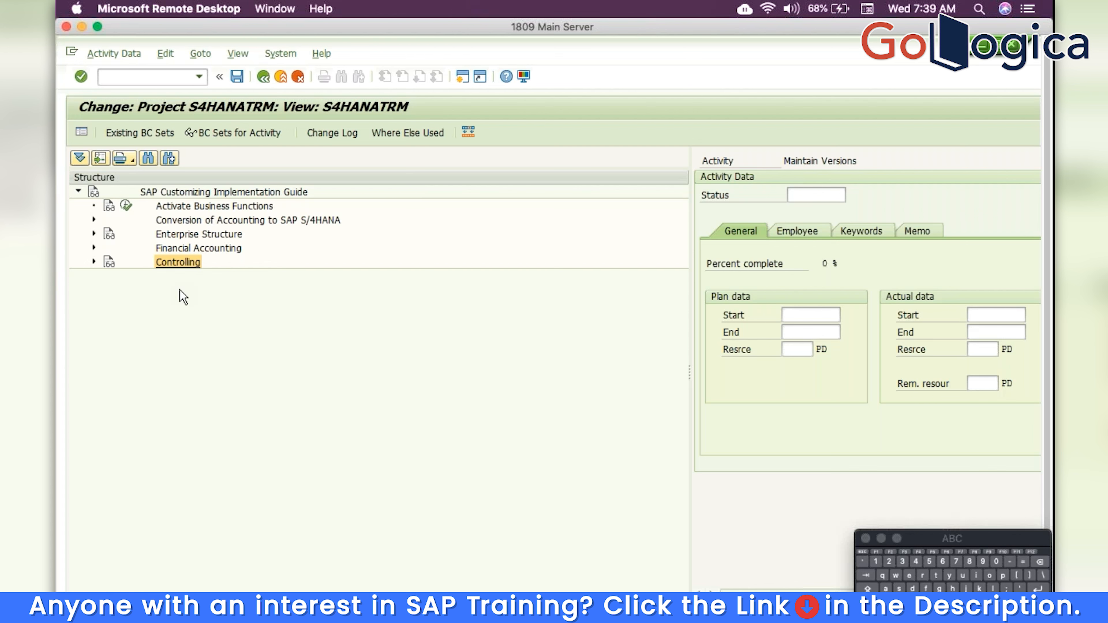
left_click(94, 220)
left_click(109, 233)
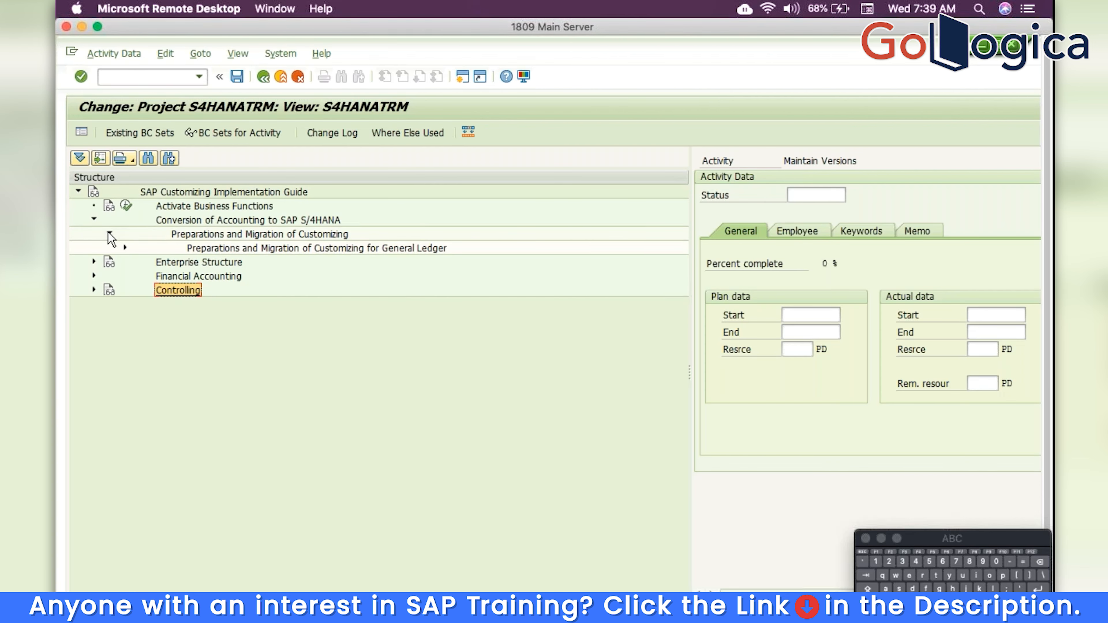
left_click(125, 247)
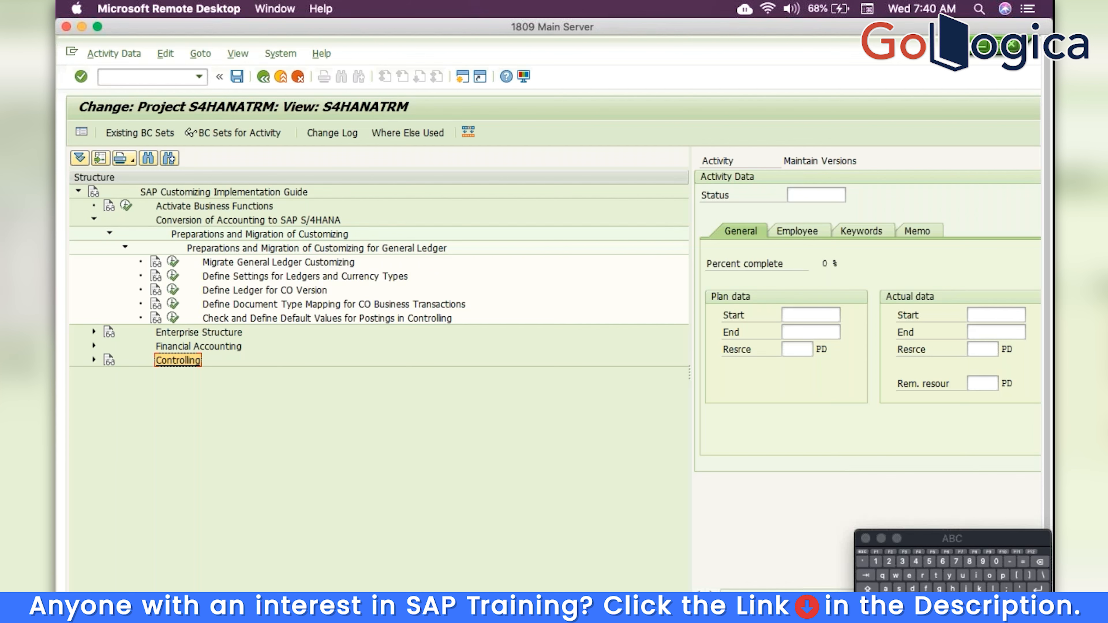
left_click(156, 262)
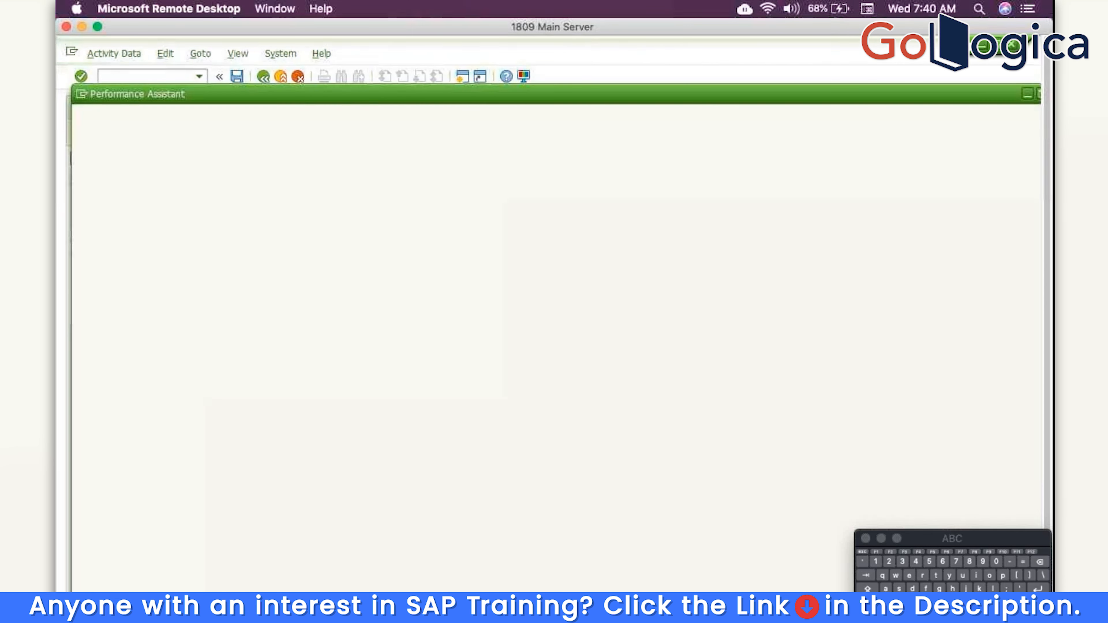
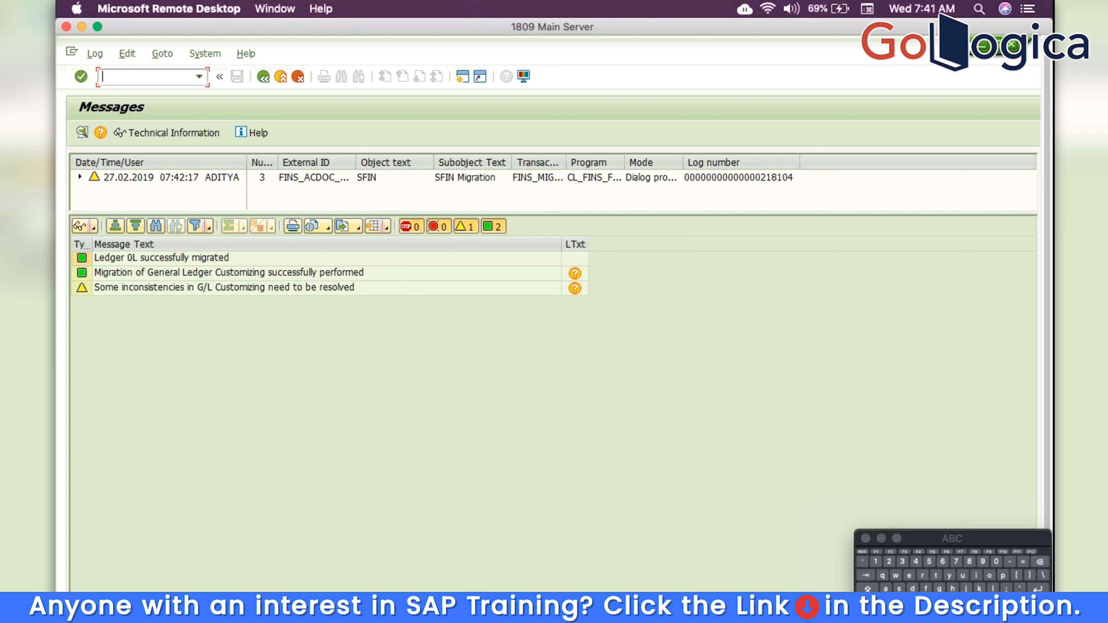
Return from the General Ledger migration log to the S4HANATRM project structure
left_click(264, 78)
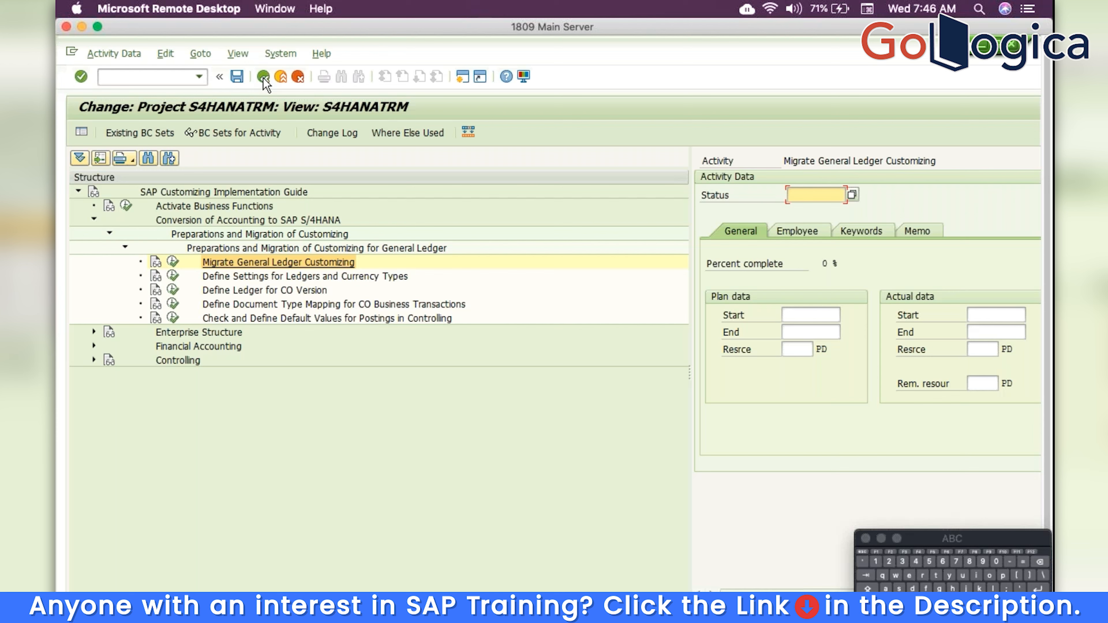
Run the Define Settings for Ledgers and Currency Types activity from the project tree
left_click(174, 279)
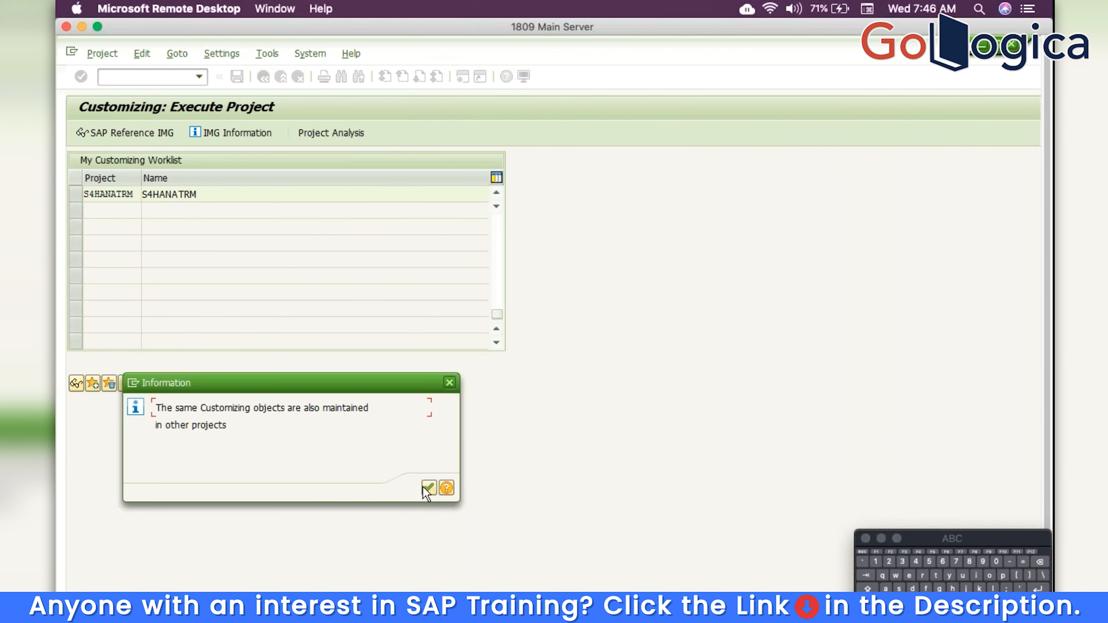
Dismiss the shared-objects and consistency notices and show Company Code Settings for ledger 0L
left_click(423, 487)
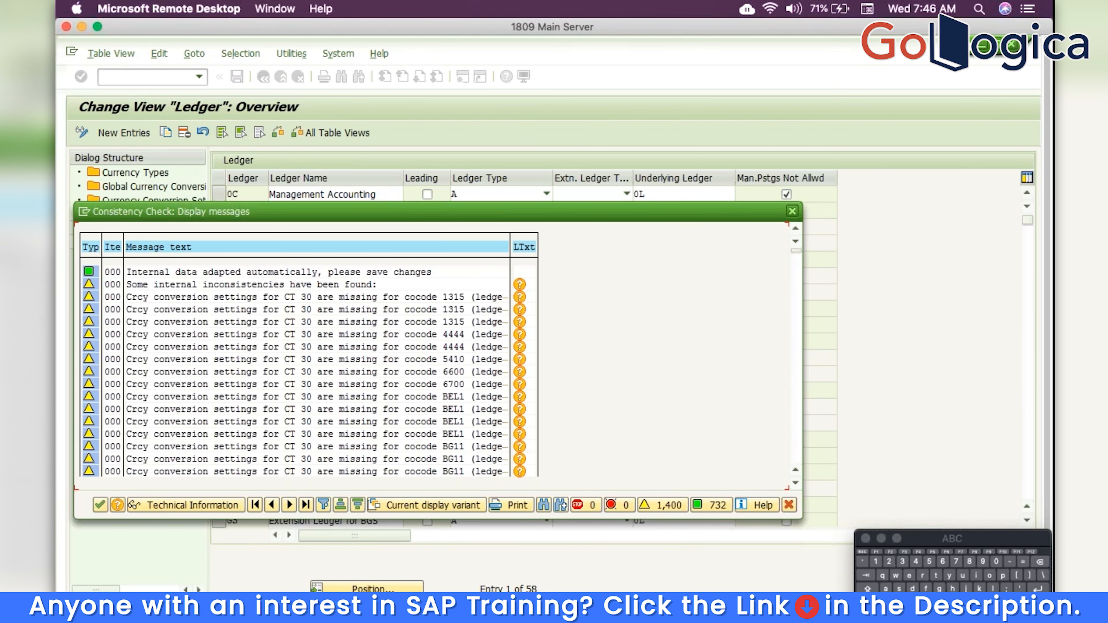
left_click(99, 505)
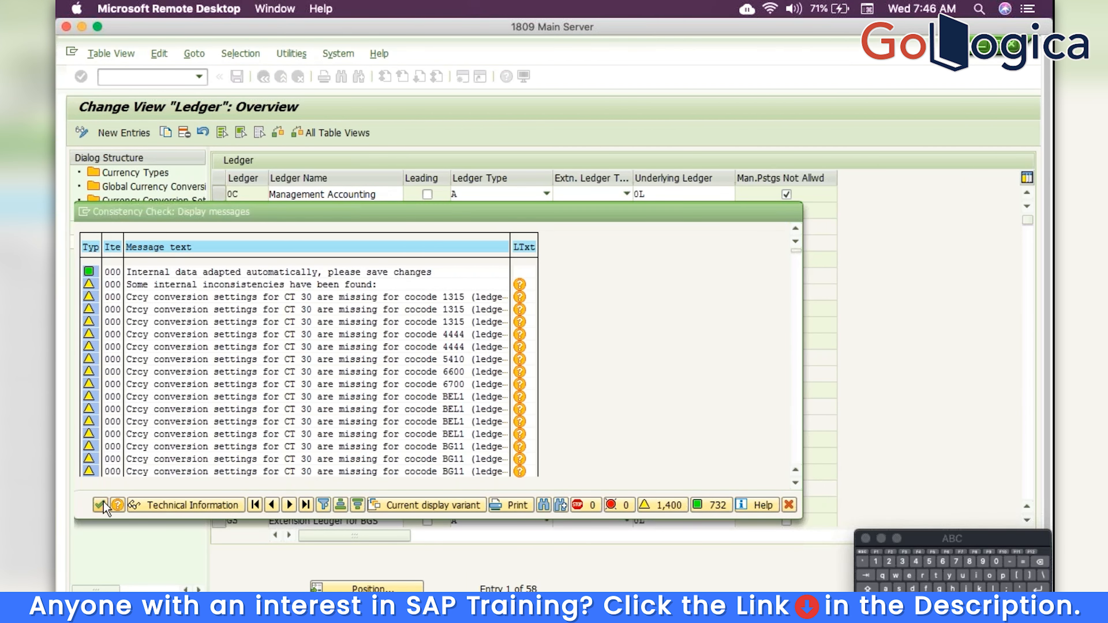
left_click(222, 228)
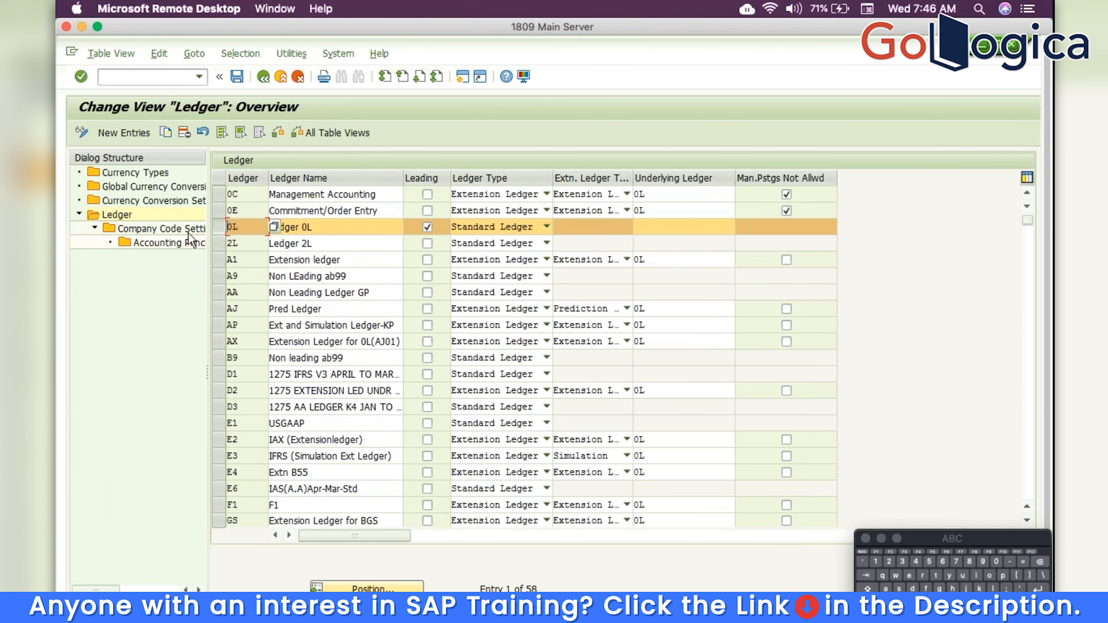
left_click(179, 231)
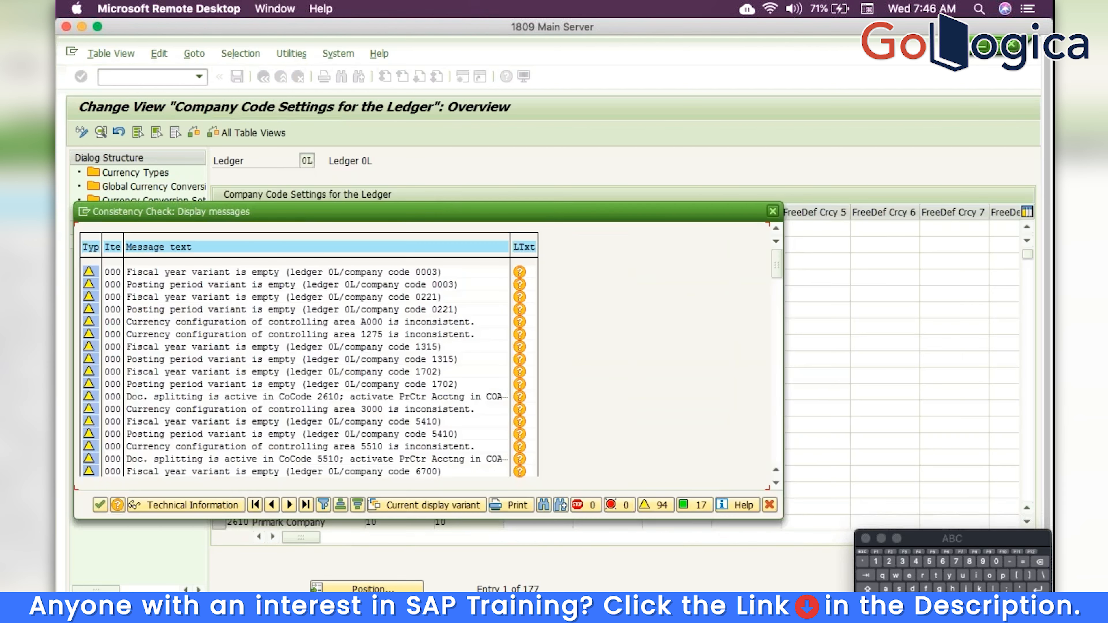
left_click(99, 501)
Locate company code TRM and enable Parallel Accounting Using G/L Accounts for it
left_click(367, 589)
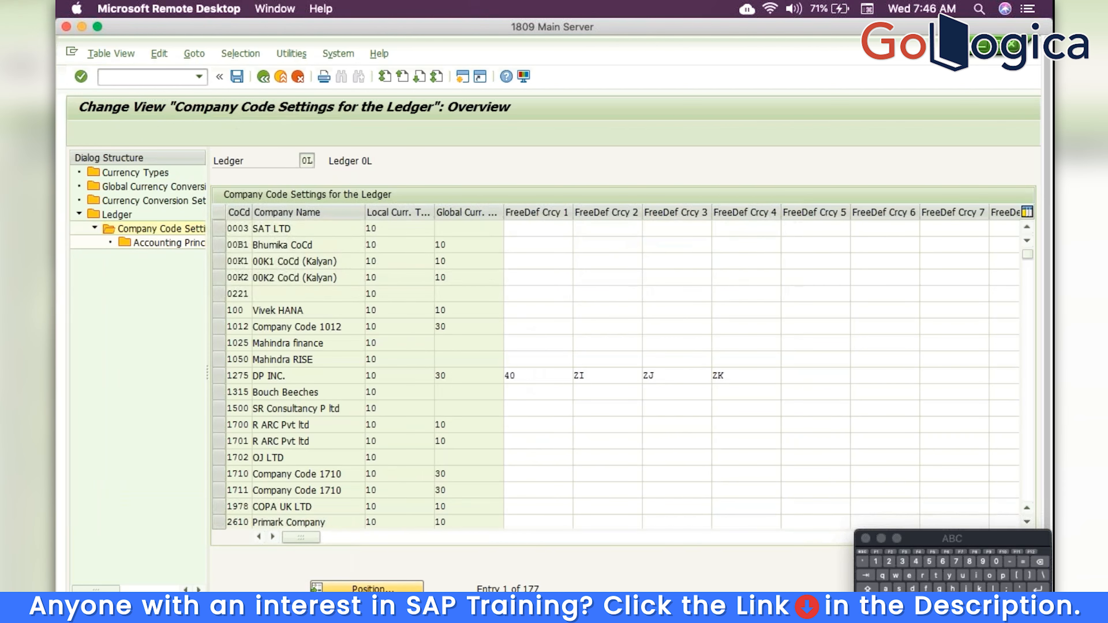
type("TRM")
key("Return")
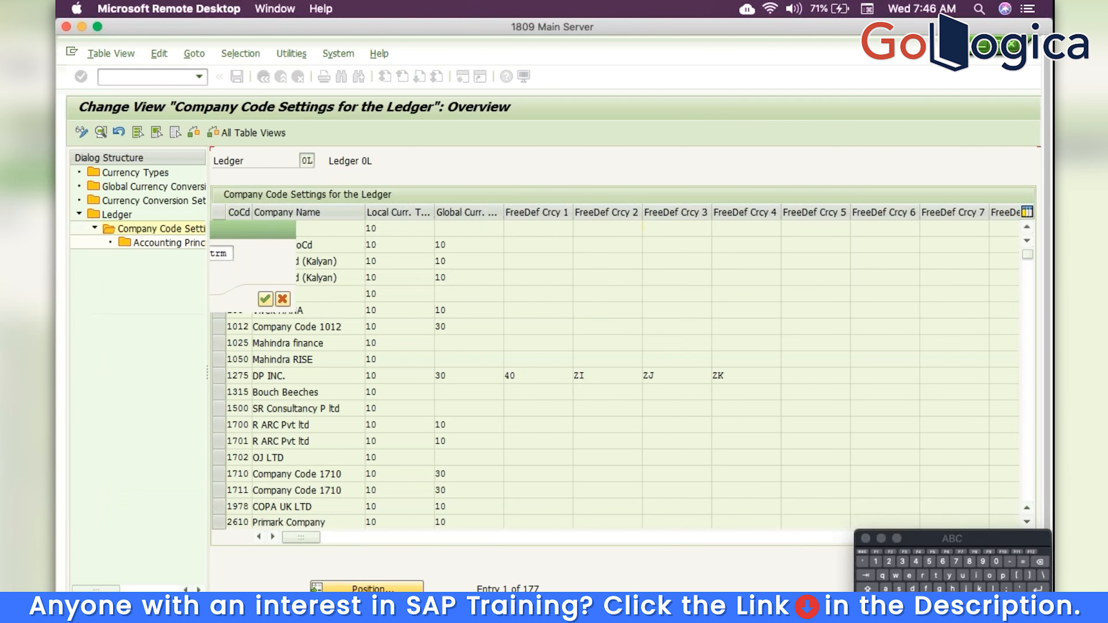
double_click(234, 227)
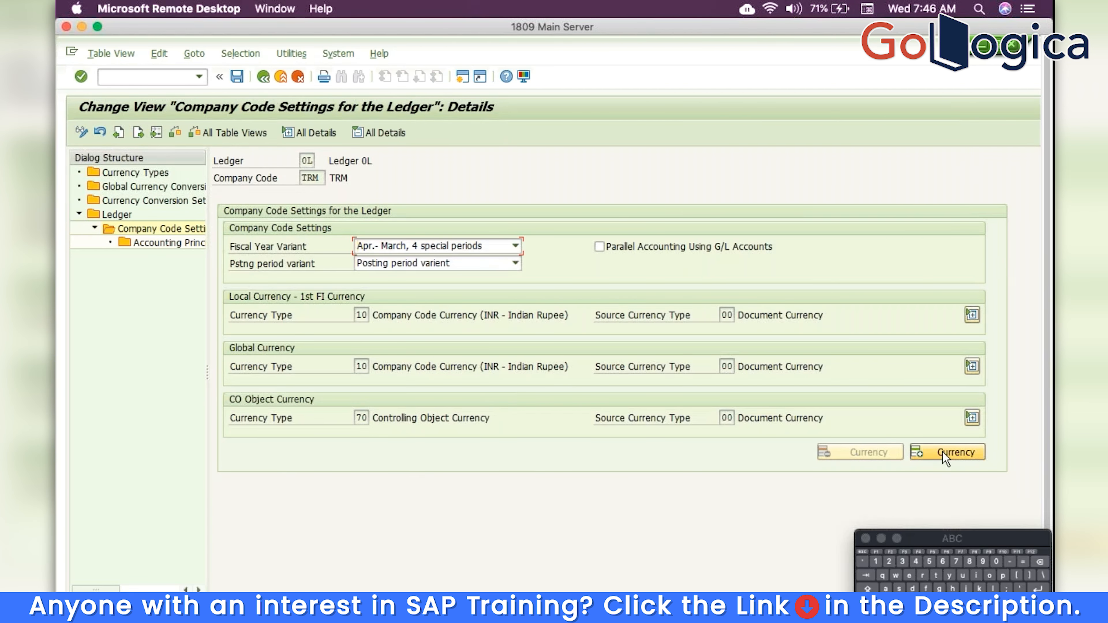
left_click(944, 458)
left_click(944, 505)
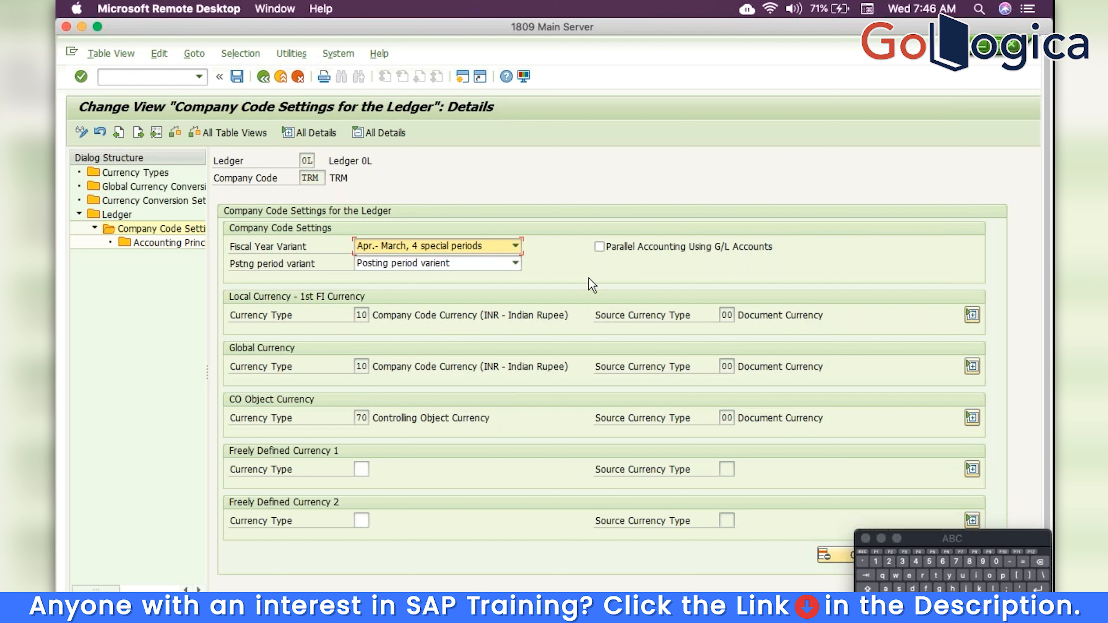
left_click(600, 247)
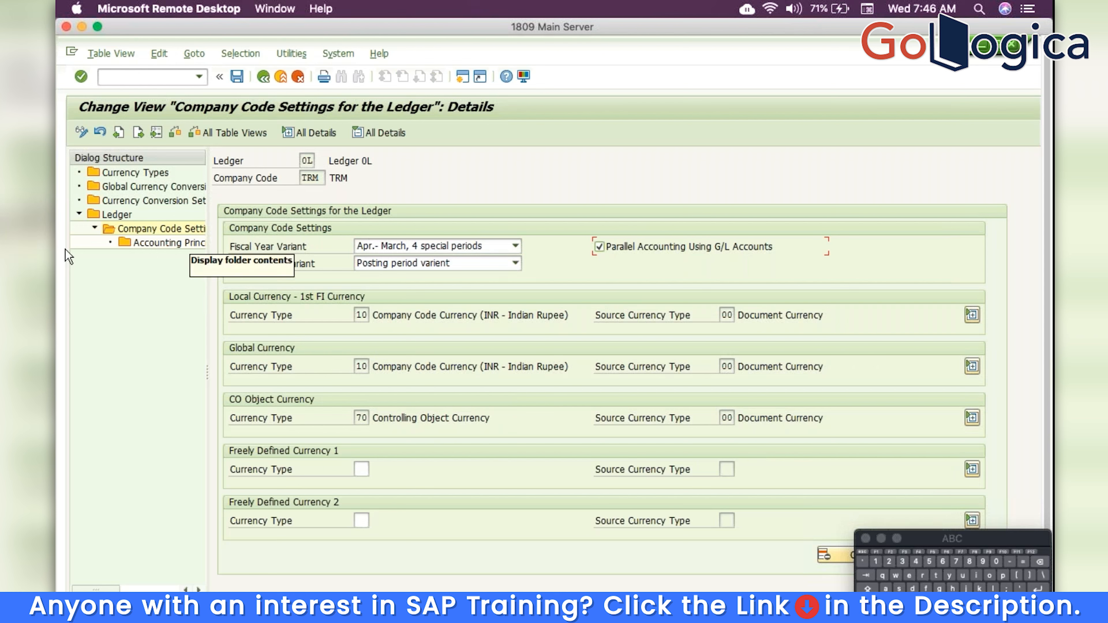
Open TRM's Accounting Principles list and start new entries
double_click(160, 244)
left_click(88, 317)
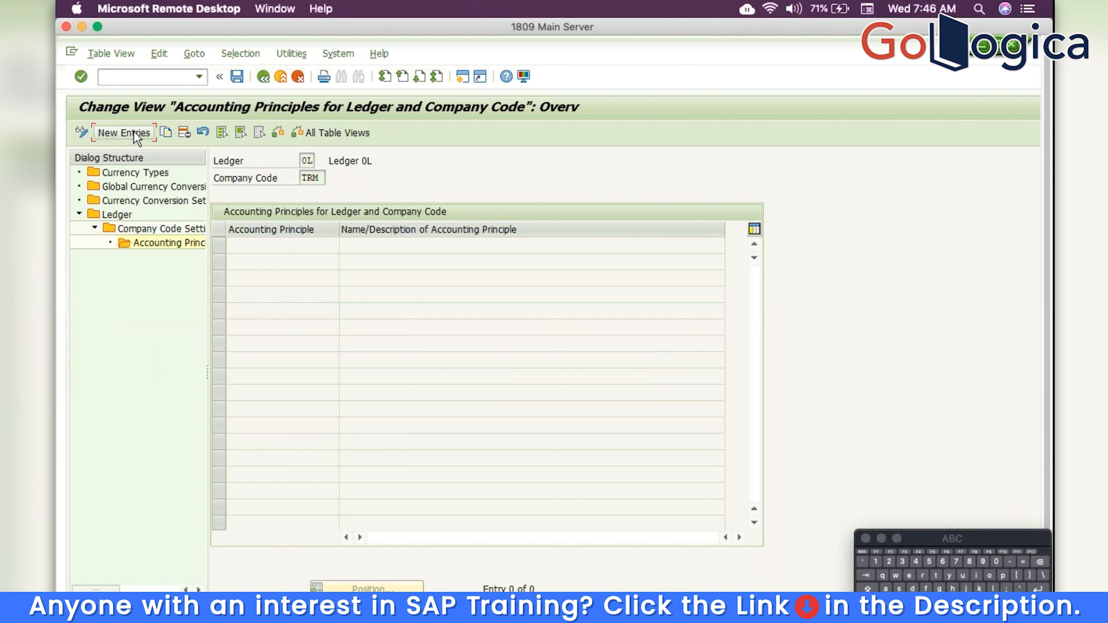
left_click(124, 132)
Add IAPS as the first accounting principle for TRM in ledger 0L
left_click(346, 247)
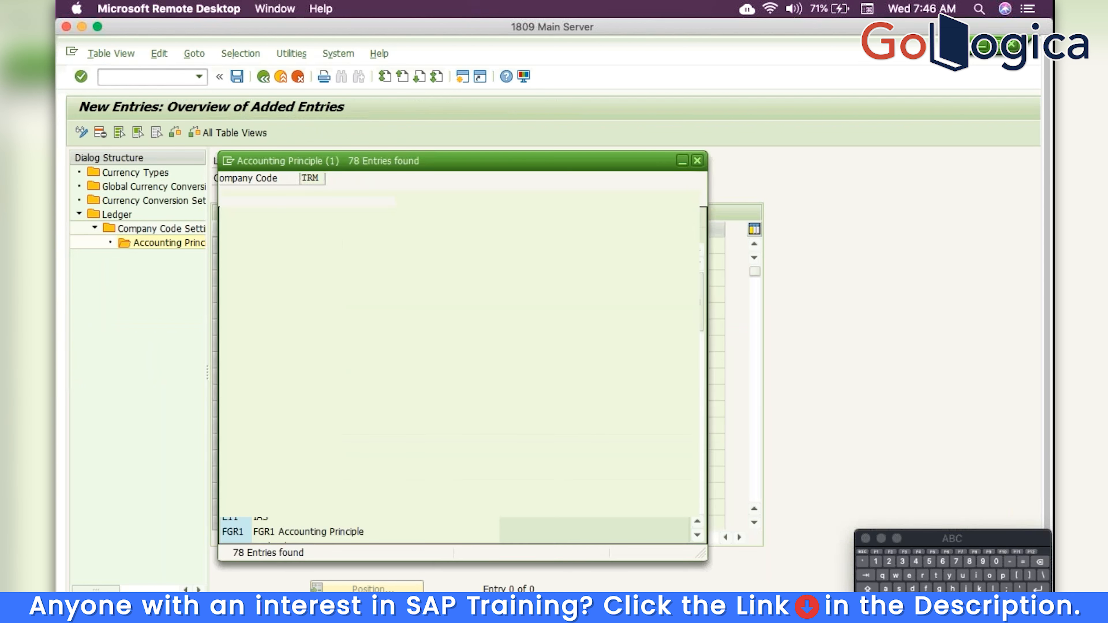
left_click(697, 473)
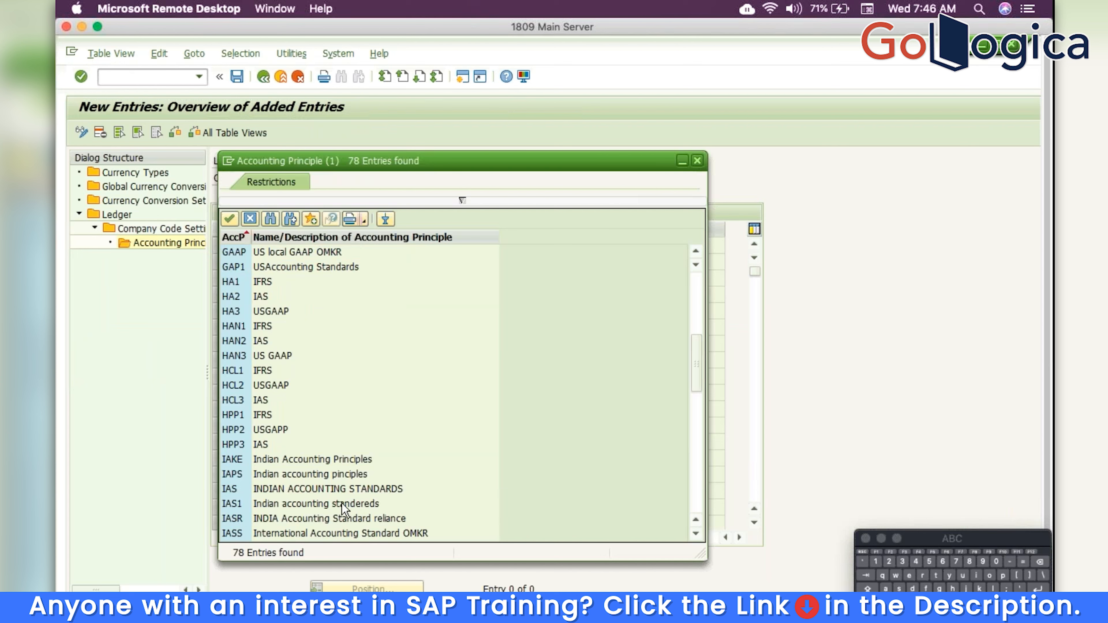
left_click(312, 476)
double_click(313, 475)
Add IFRS and UGAP as further accounting principles, then show Currency Conversion Settings
left_click(290, 267)
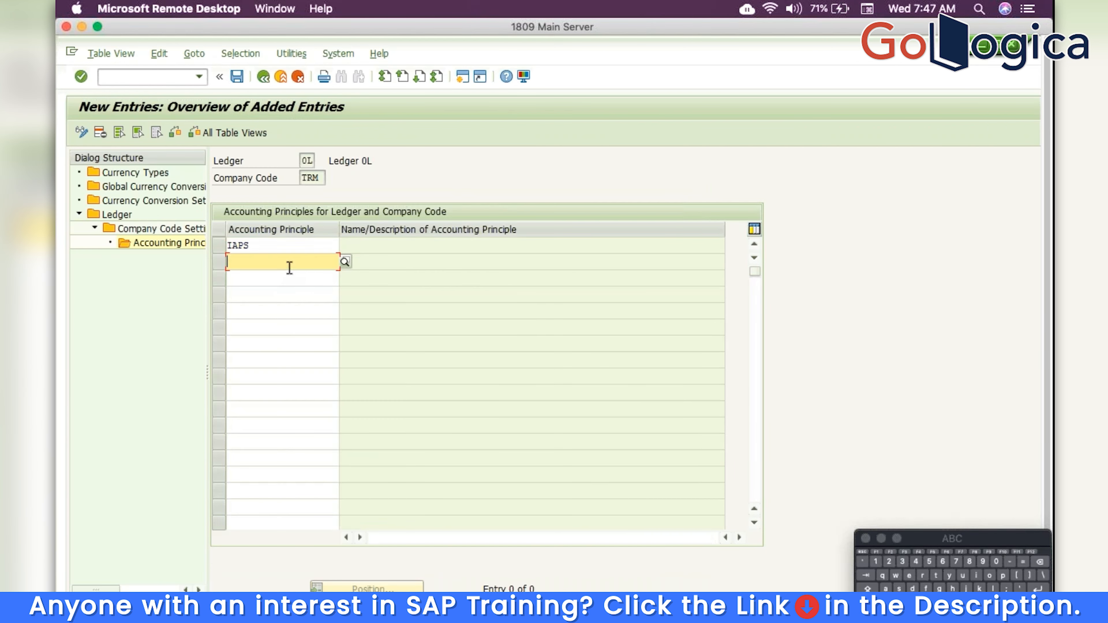
type("i")
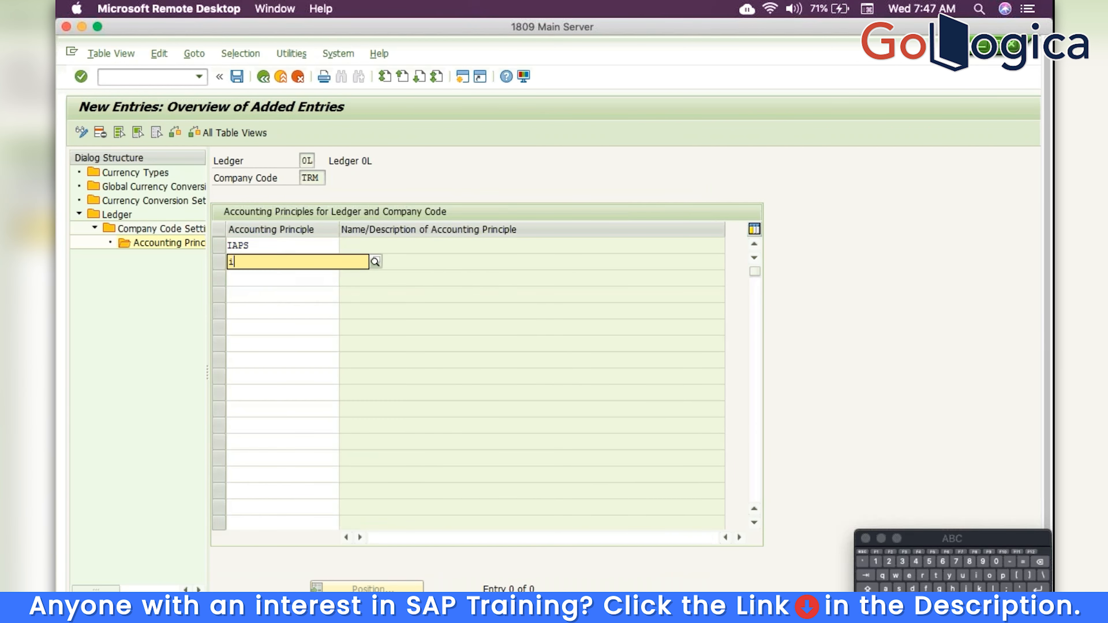
type("frs")
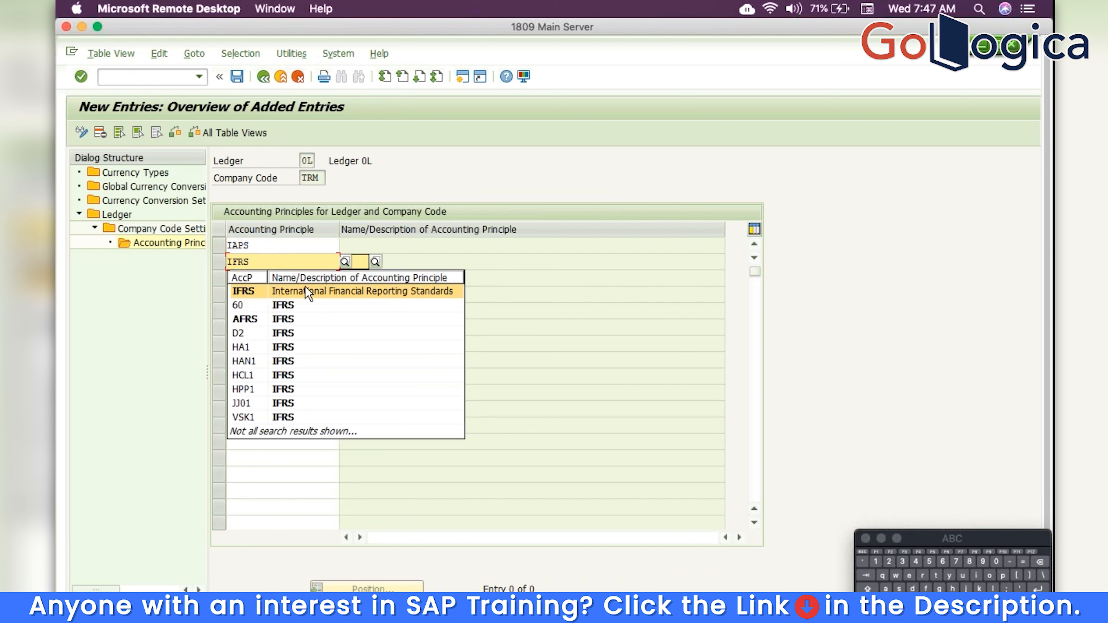
left_click(308, 293)
left_click(267, 278)
type("u")
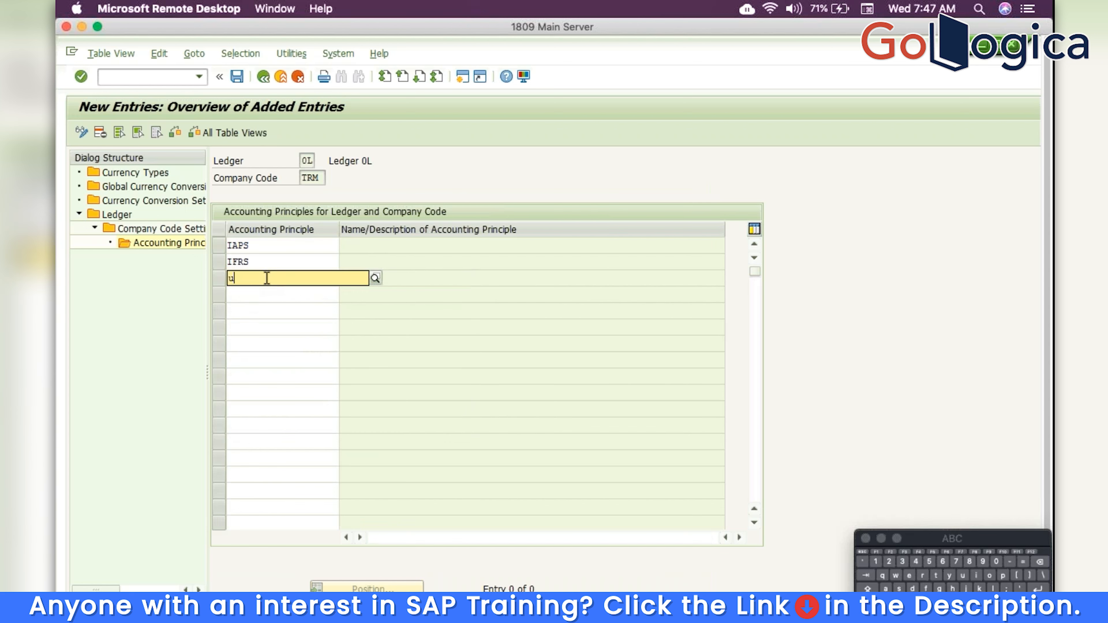
left_click(261, 308)
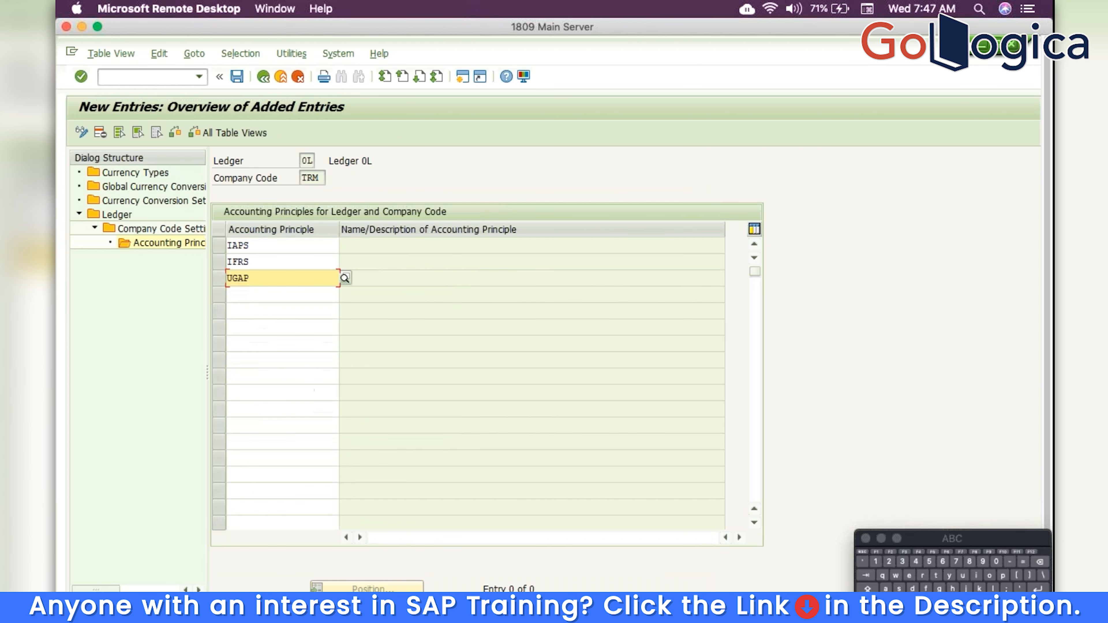
key("Return")
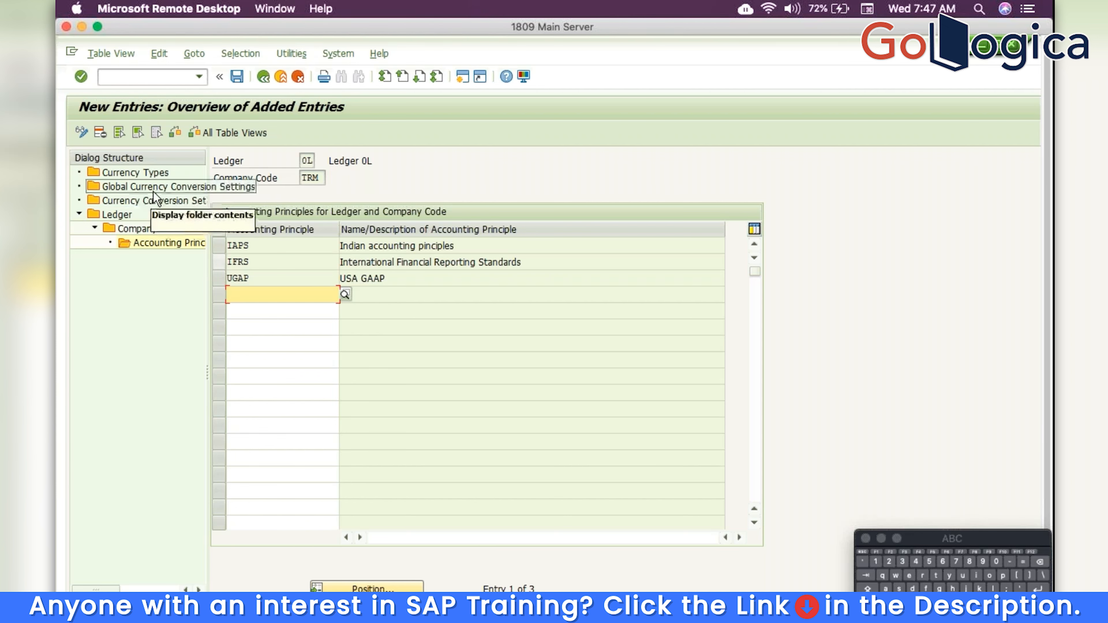
double_click(153, 201)
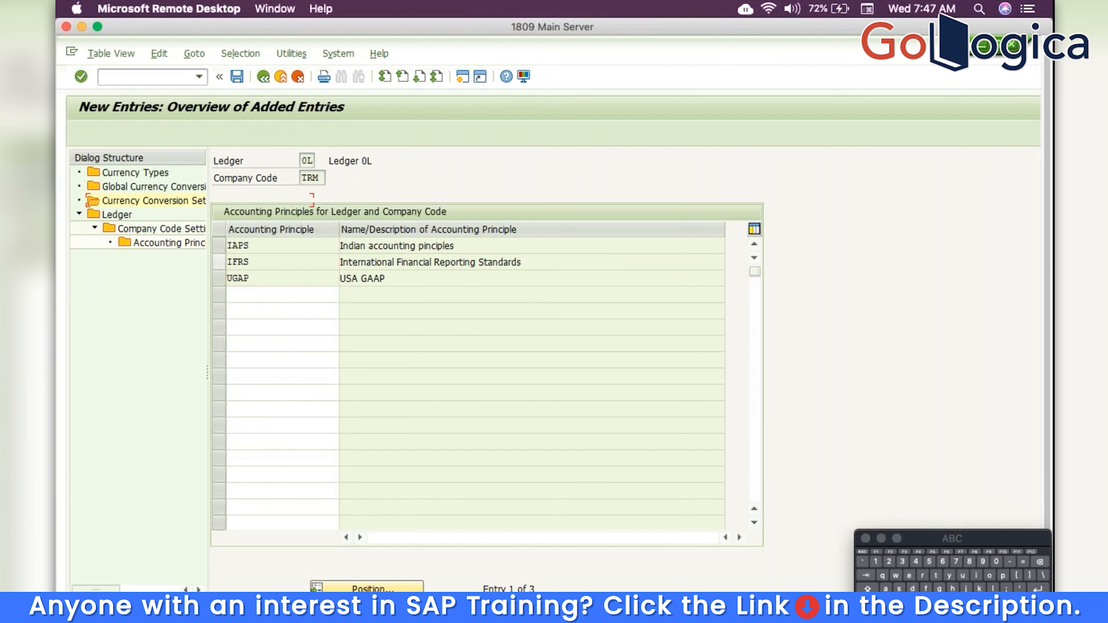
left_click(100, 505)
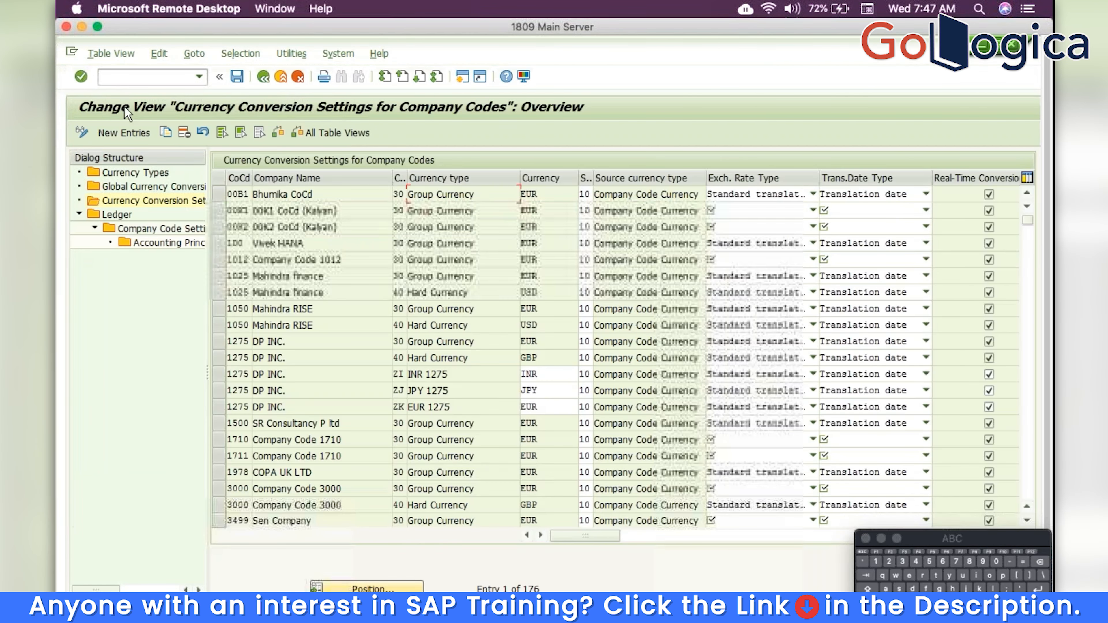
Add a TRM conversion entry: currency type 30 from source type 10, translation date type Translation date
left_click(133, 133)
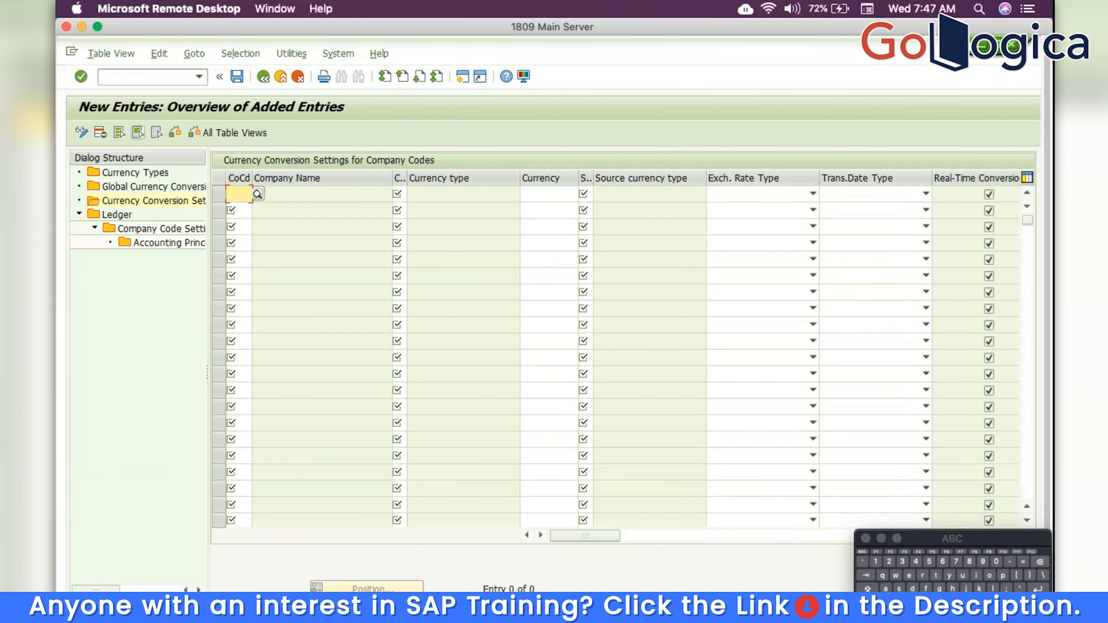
type("trm")
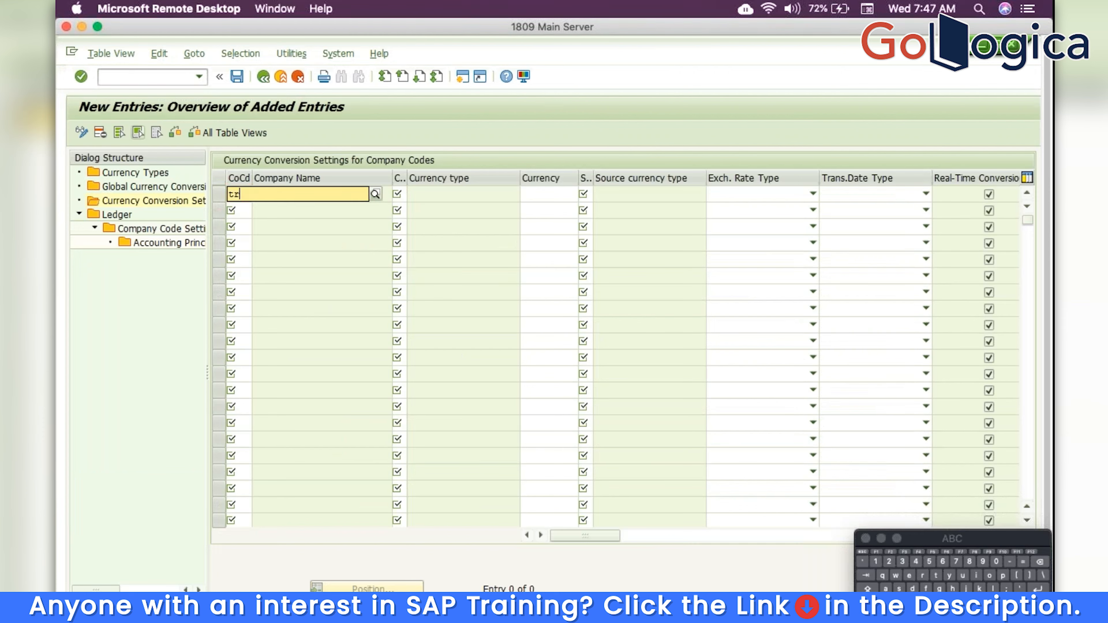
key("Tab")
type("30")
key("Tab")
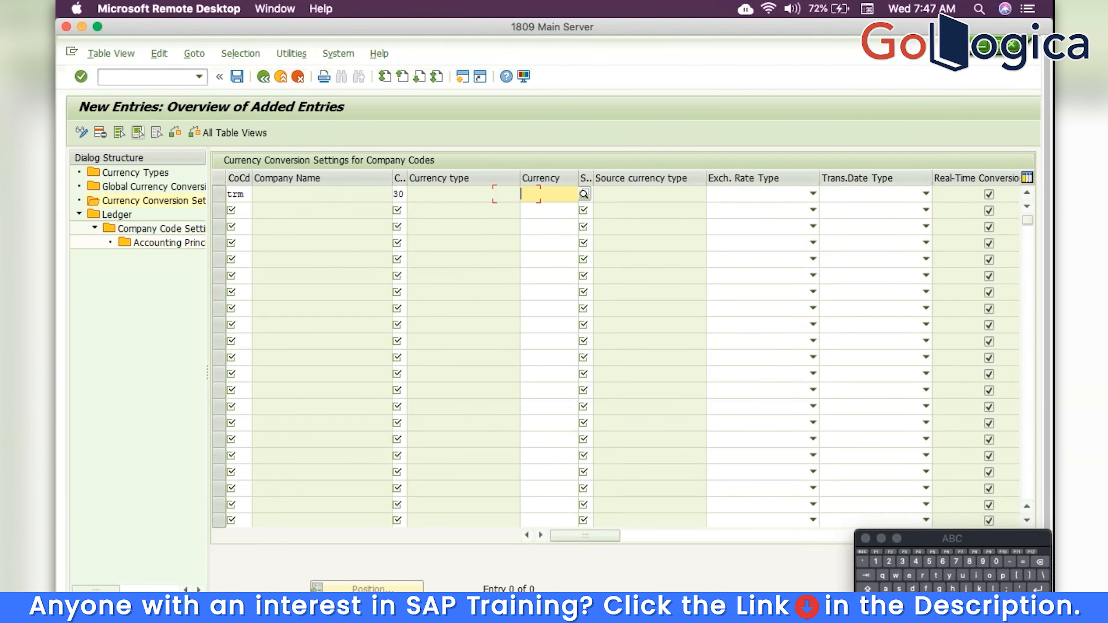
key("Tab")
type("10")
key("Tab")
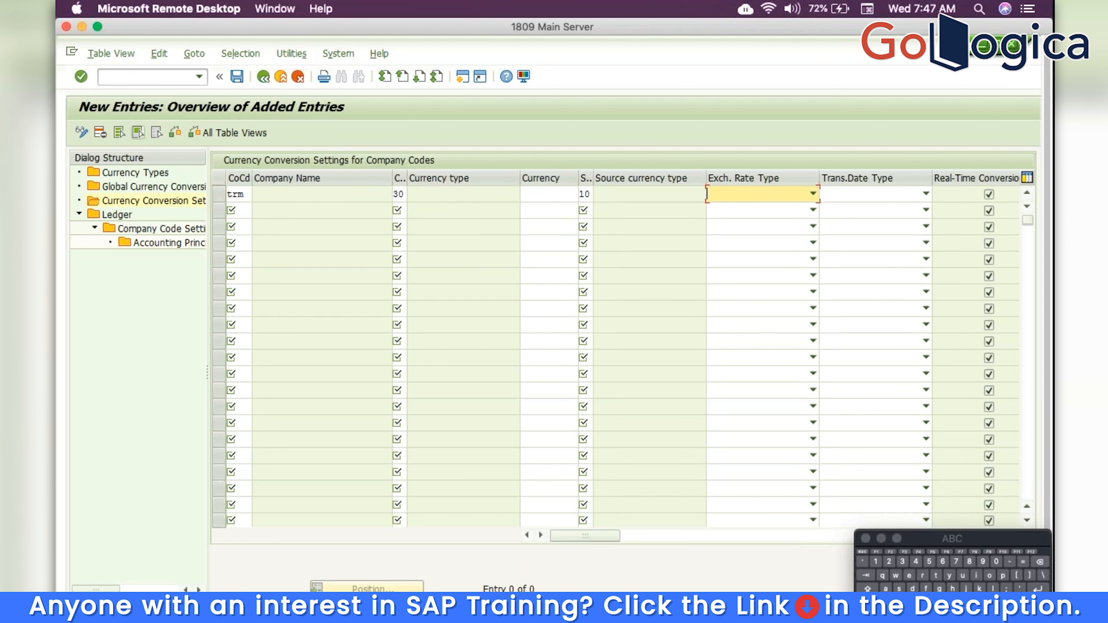
left_click(771, 198)
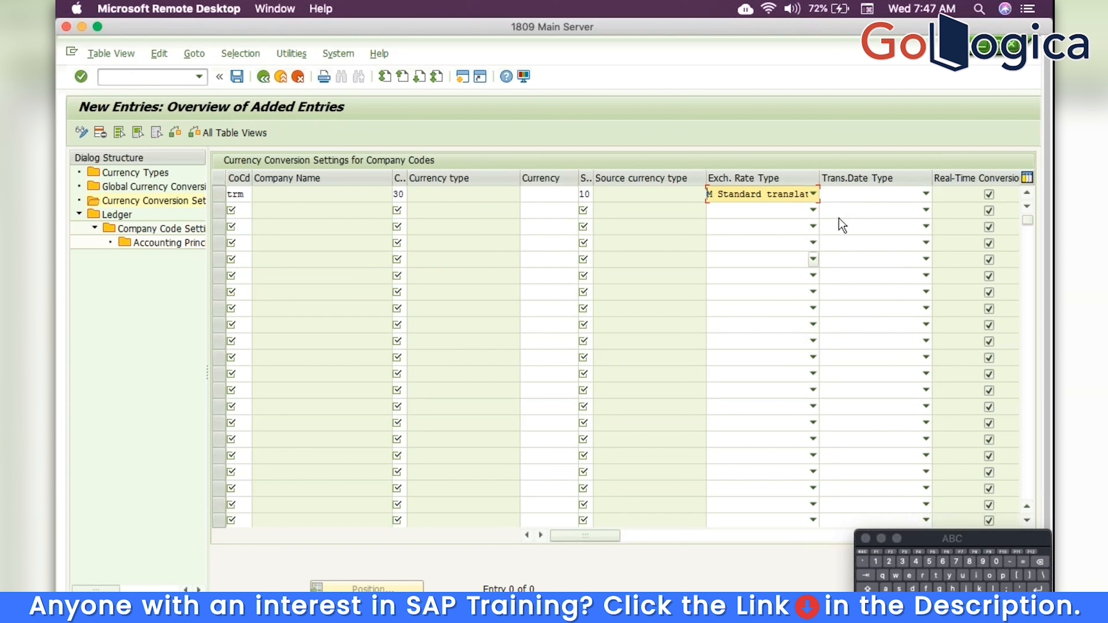
left_click(856, 195)
left_click(846, 235)
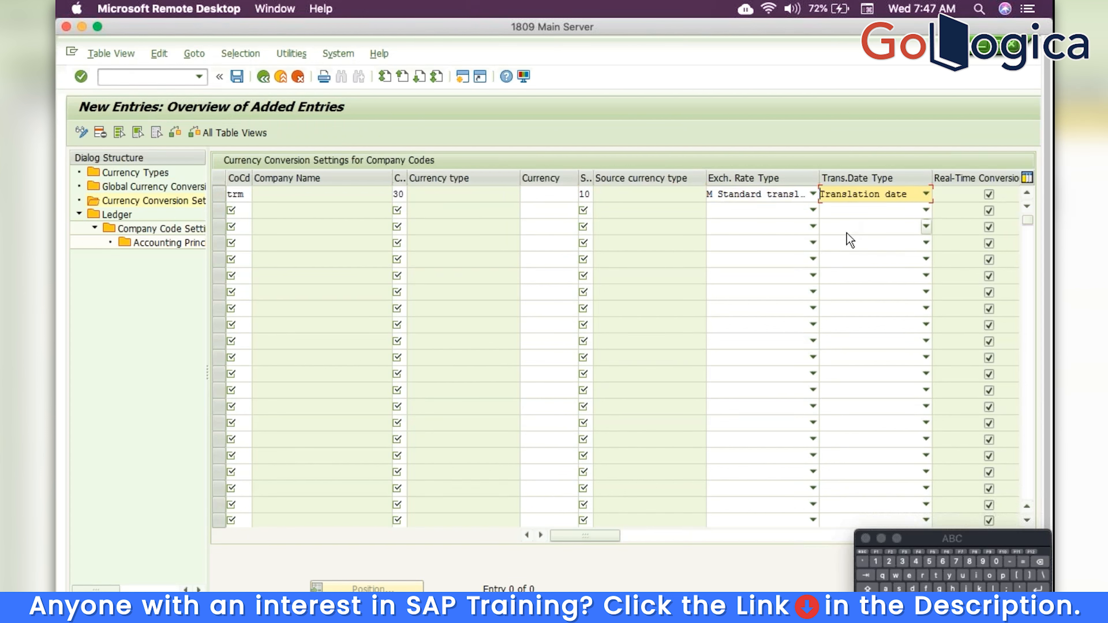
Save the TRM currency conversion entry and return to the Ledger overview
left_click(238, 77)
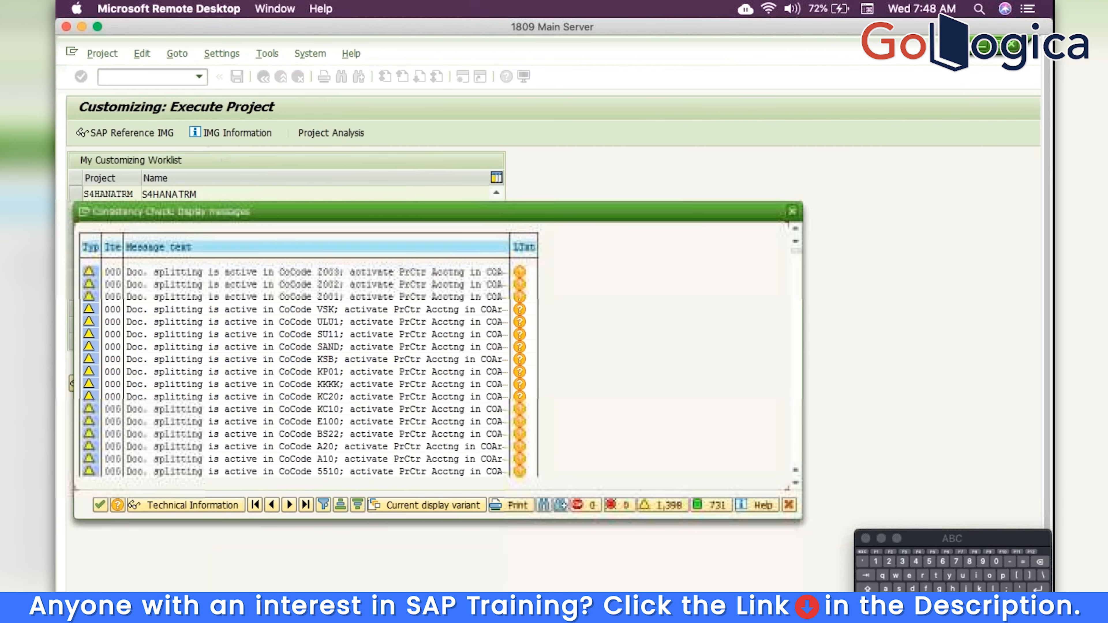
left_click(101, 505)
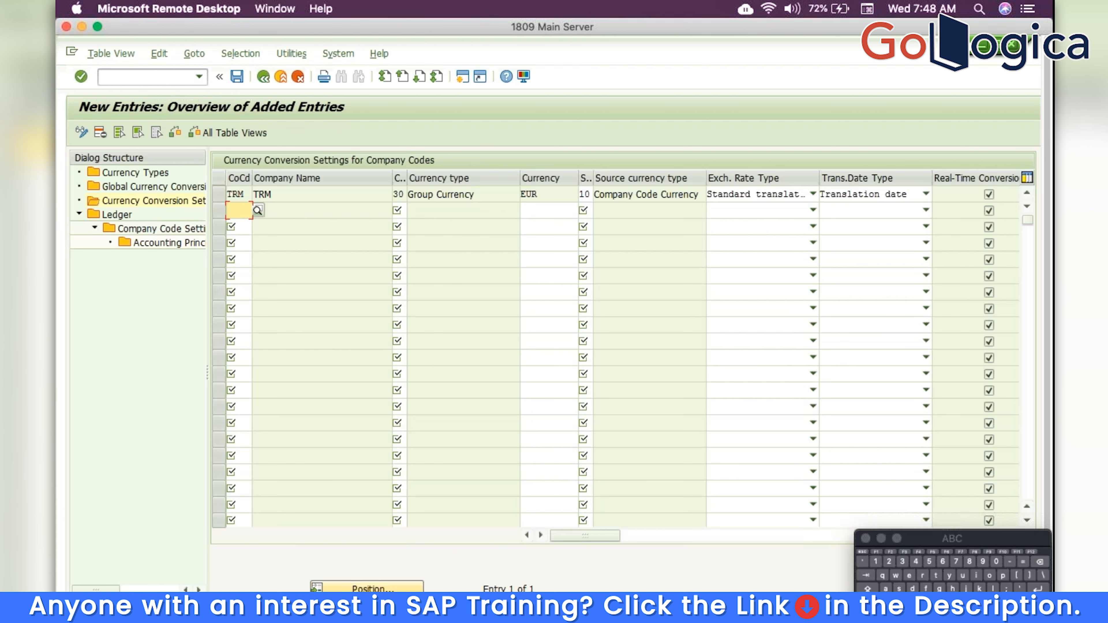
left_click(264, 76)
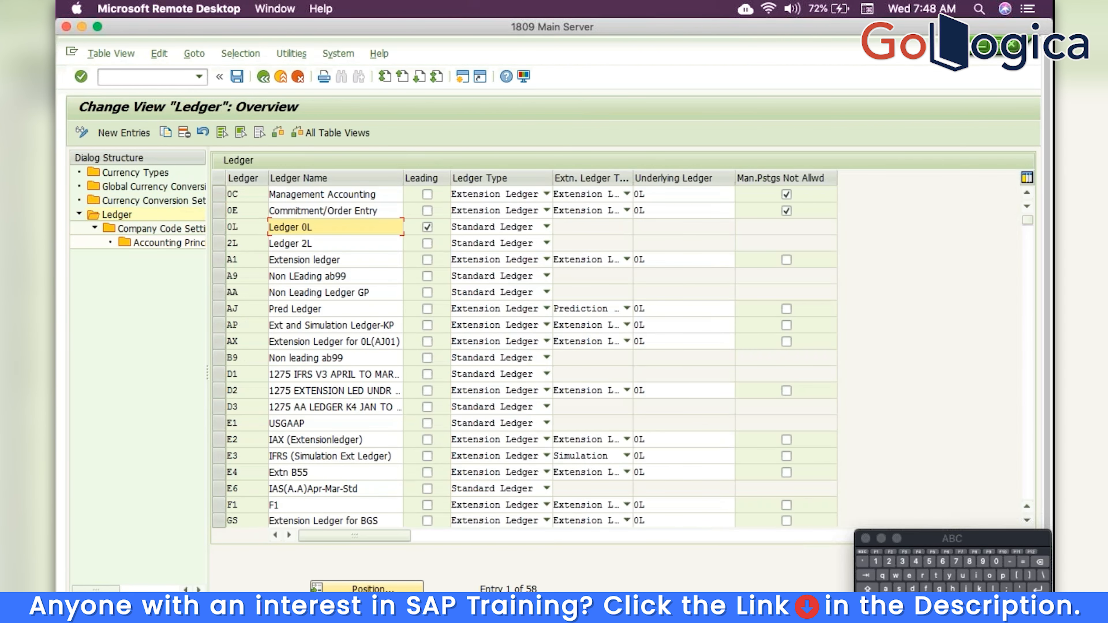
Return to the project tree and run Define Ledger for CO Version
left_click(263, 76)
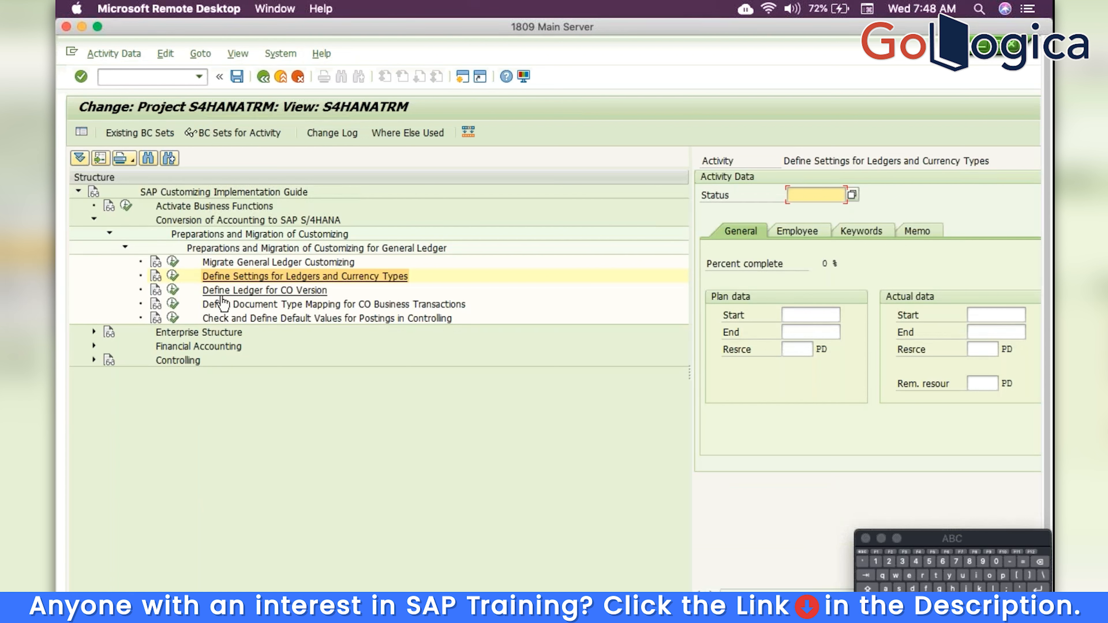
left_click(173, 289)
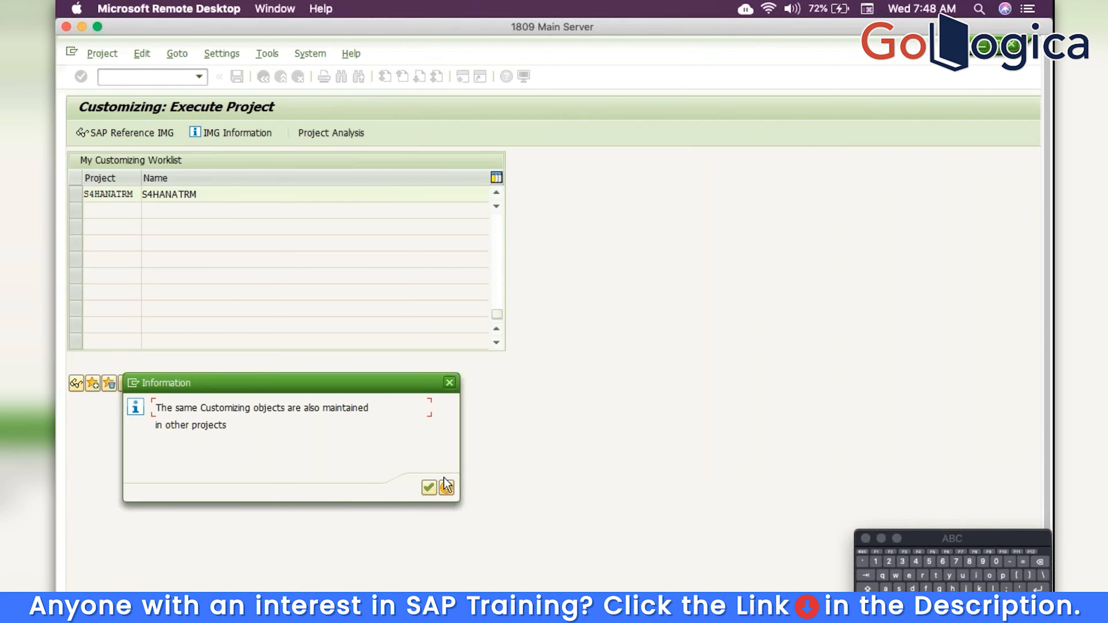
Verify controlling area TRM uses ledger 0L, save, and launch the CO document type mapping activity
left_click(431, 487)
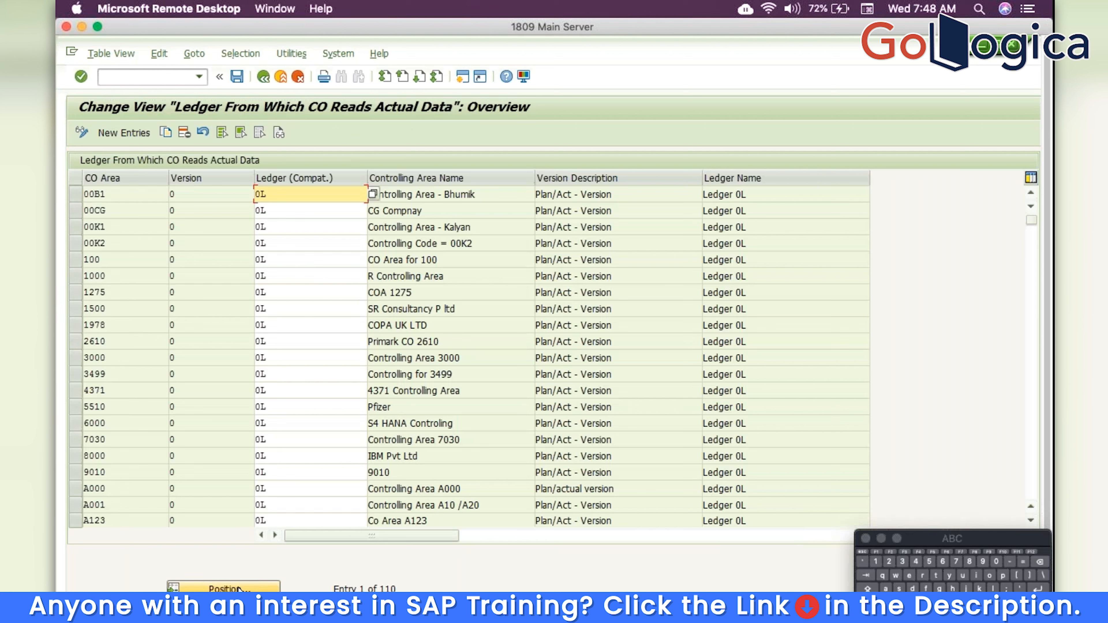
left_click(225, 588)
type("TRM")
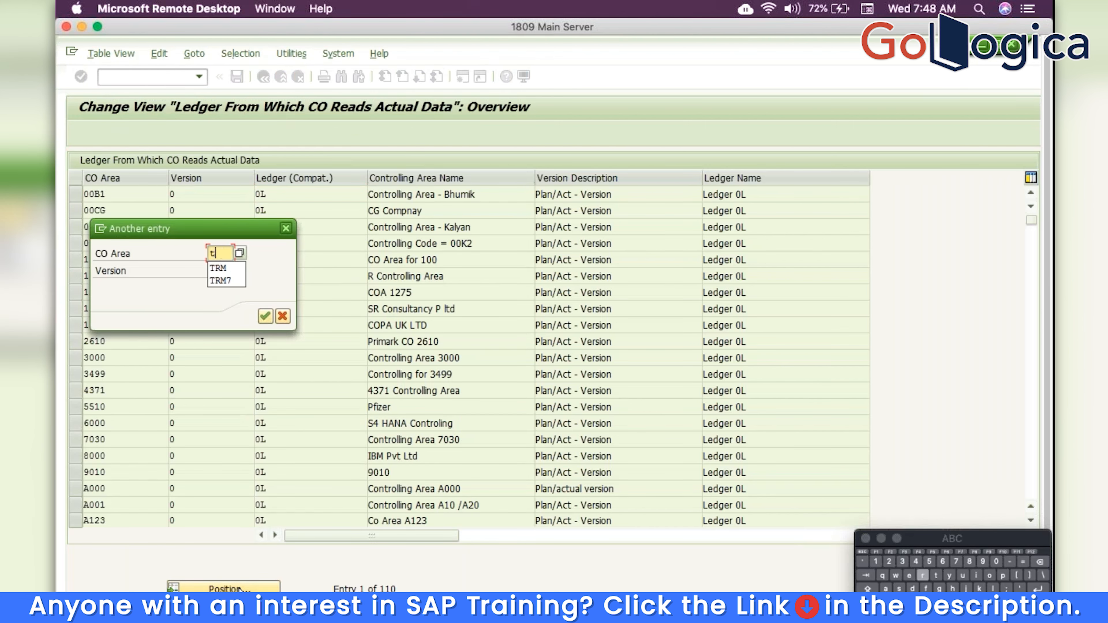
key("Return")
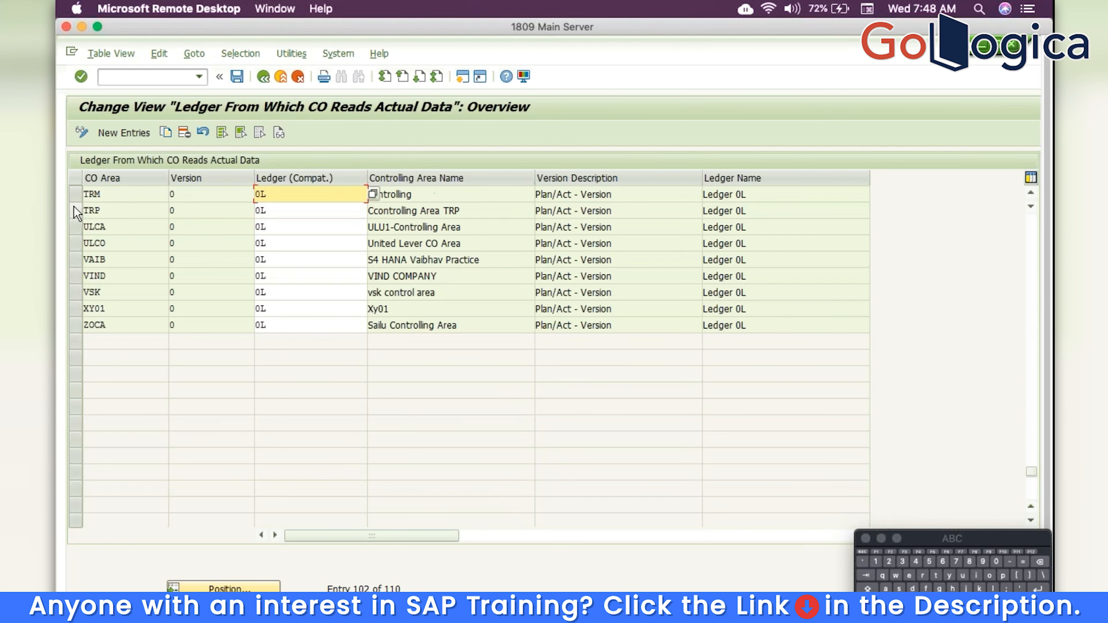
left_click(76, 194)
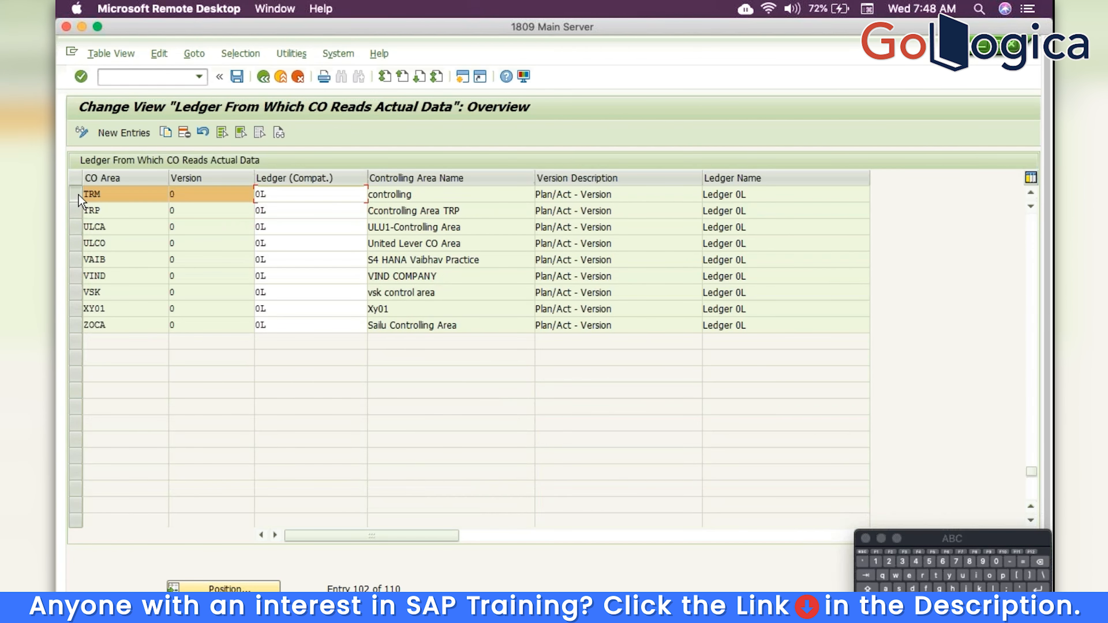
left_click(295, 197)
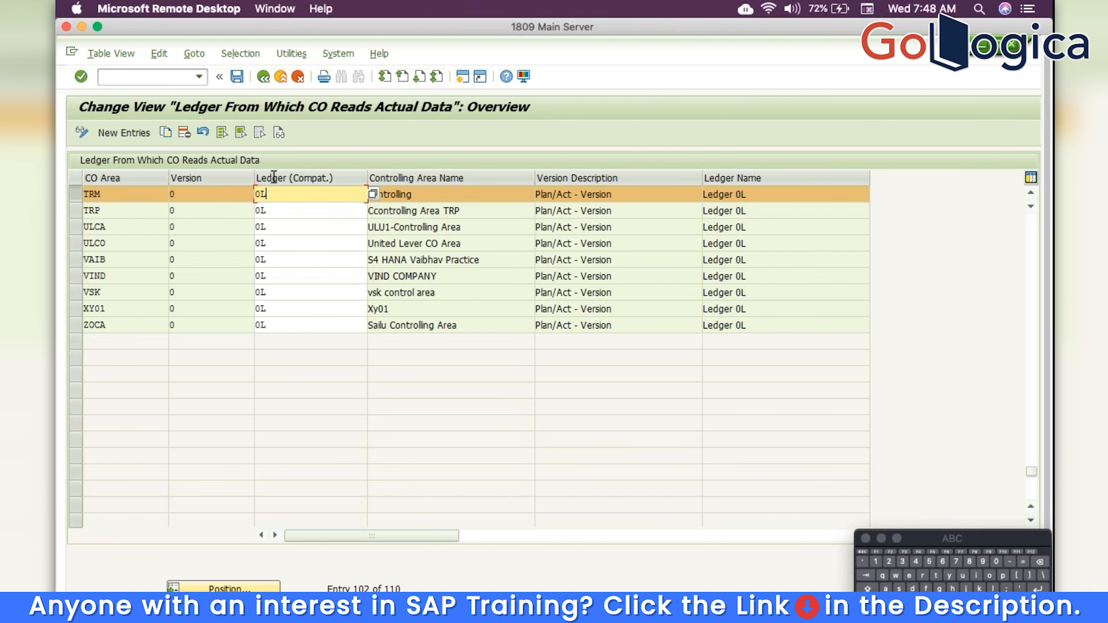
left_click(236, 77)
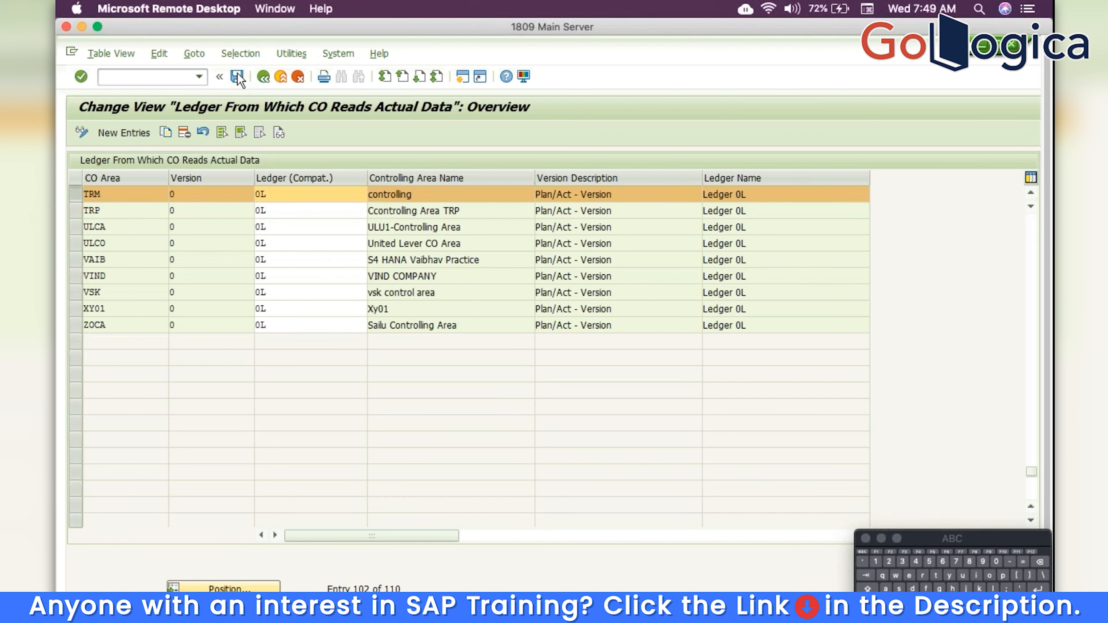
left_click(263, 77)
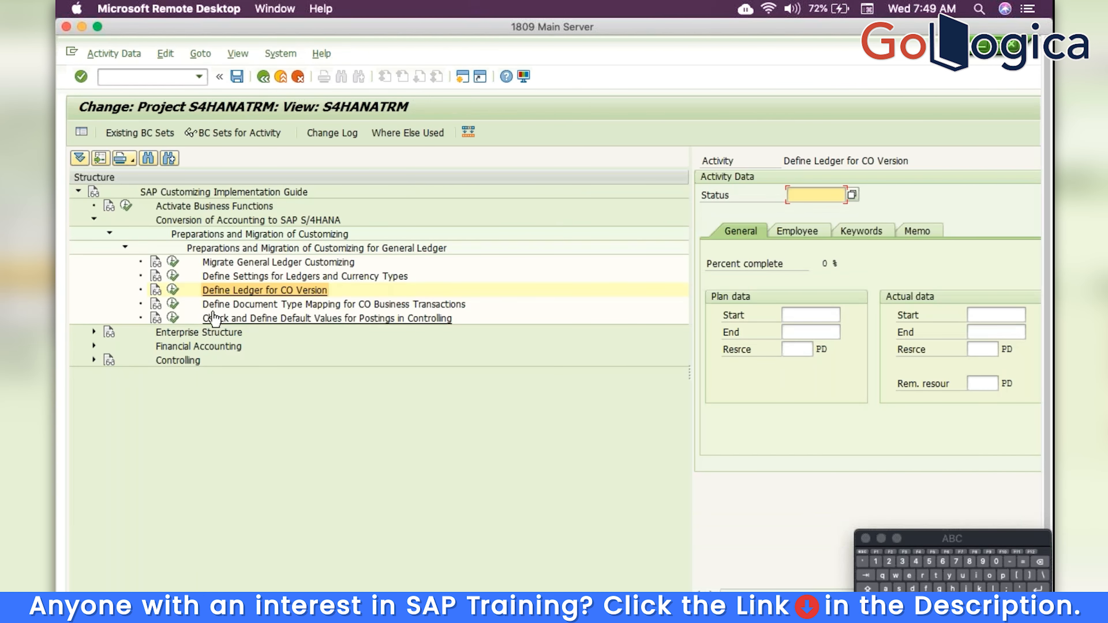
left_click(173, 304)
Copy the first mapping variant as new variant TRM with all dependent entries
left_click(430, 487)
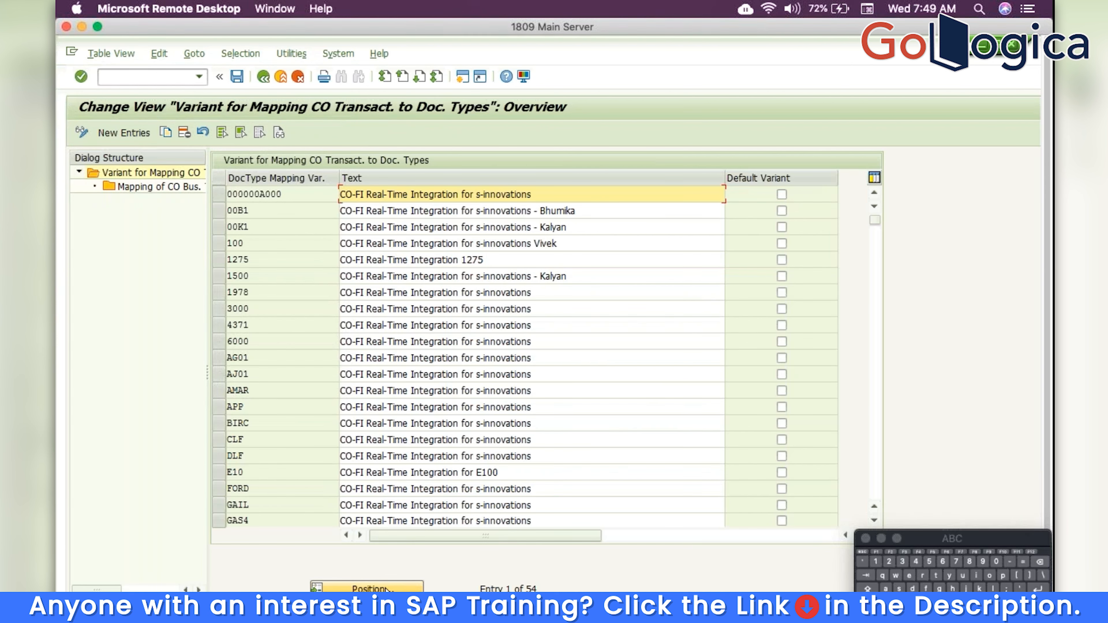
left_click(222, 198)
left_click(166, 132)
left_click_drag(317, 201, 75, 180)
type("tr")
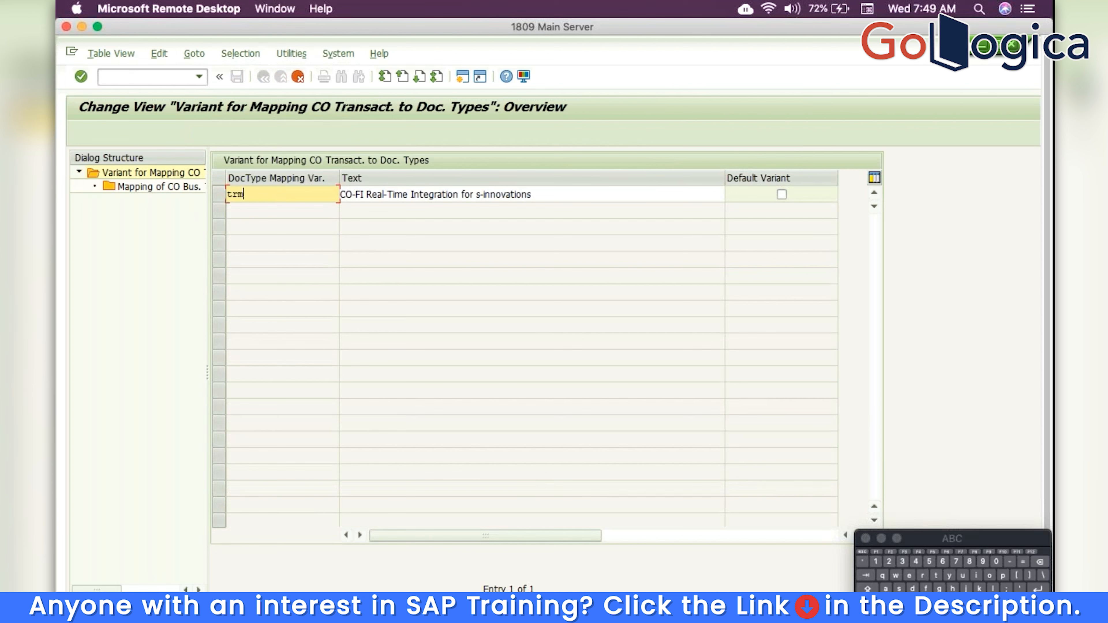
type("m")
key("Return")
left_click(448, 289)
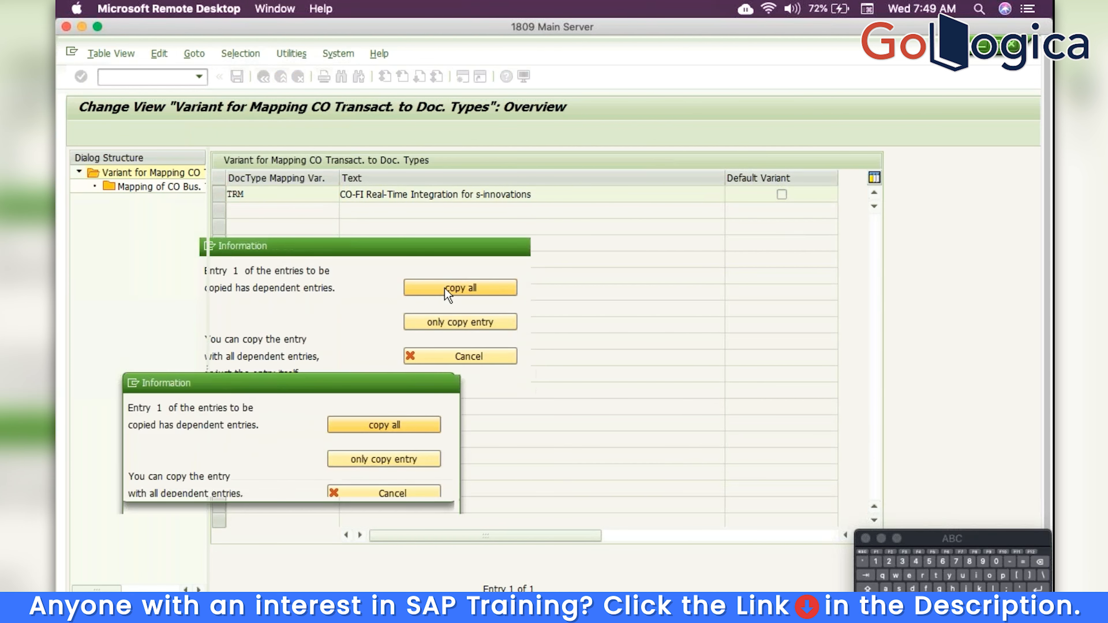
left_click(429, 489)
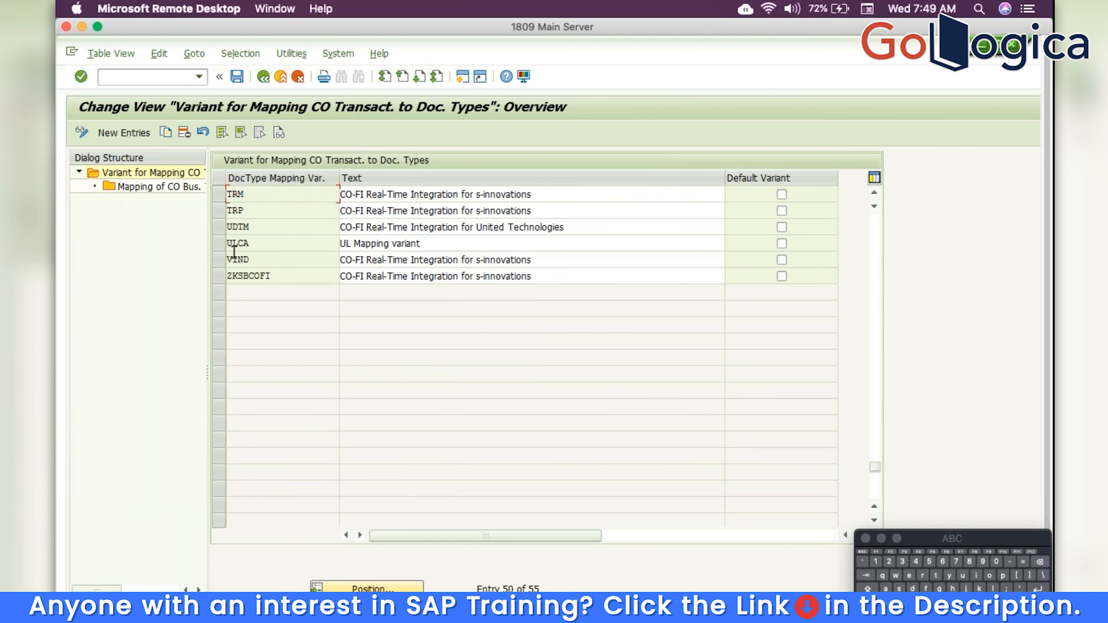
Save the TRM transaction mappings to the customizing request and return to the project tree
left_click(221, 199)
double_click(183, 188)
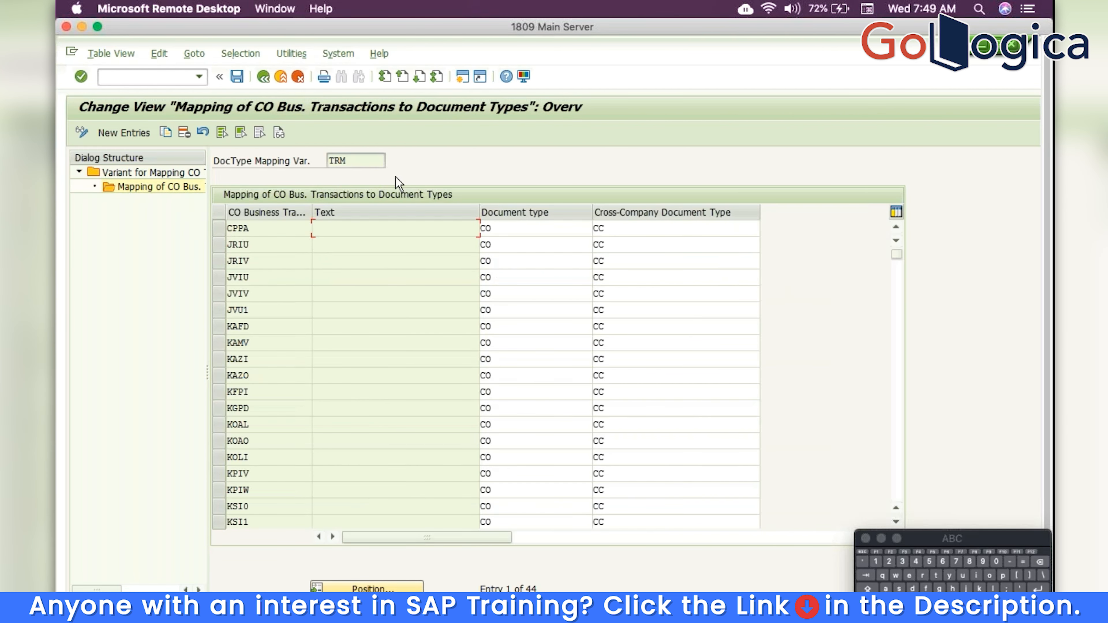
left_click(236, 78)
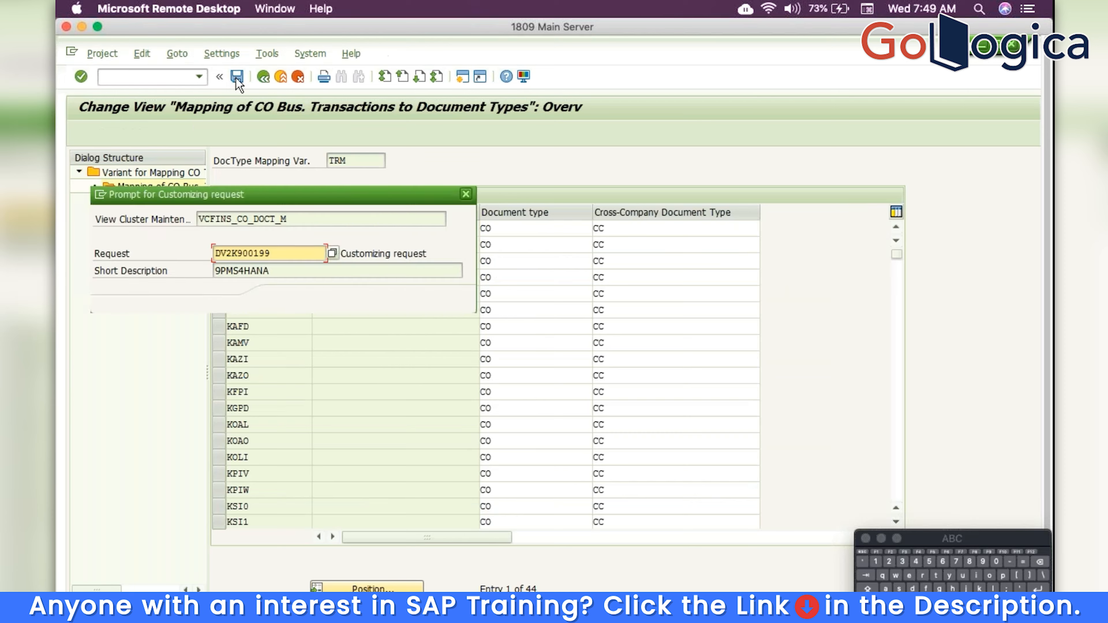
left_click(282, 301)
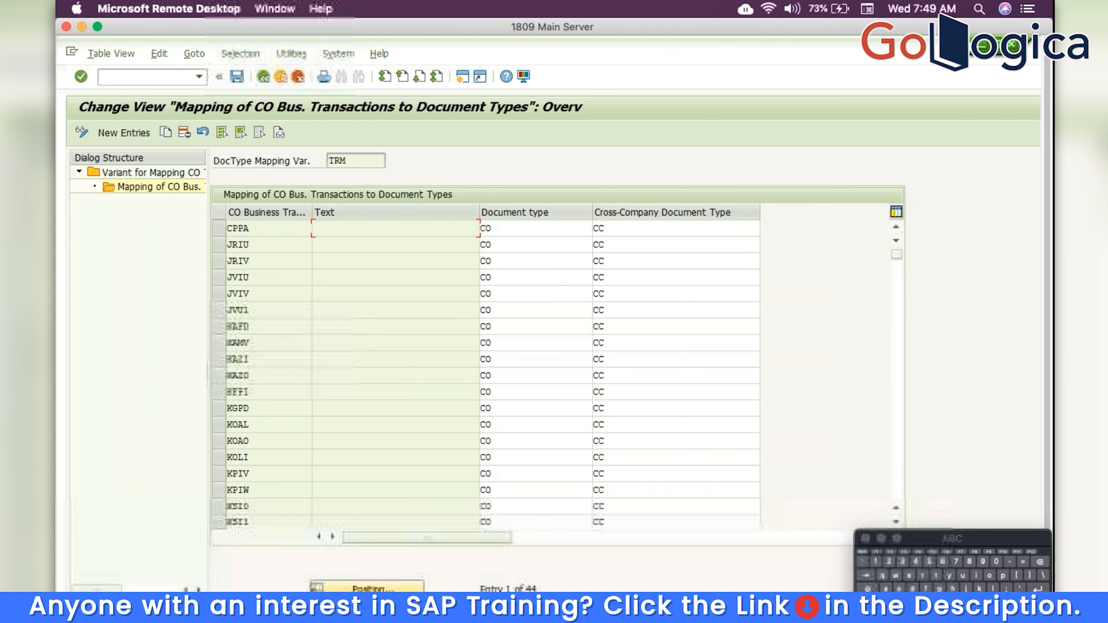
left_click(267, 76)
left_click(268, 75)
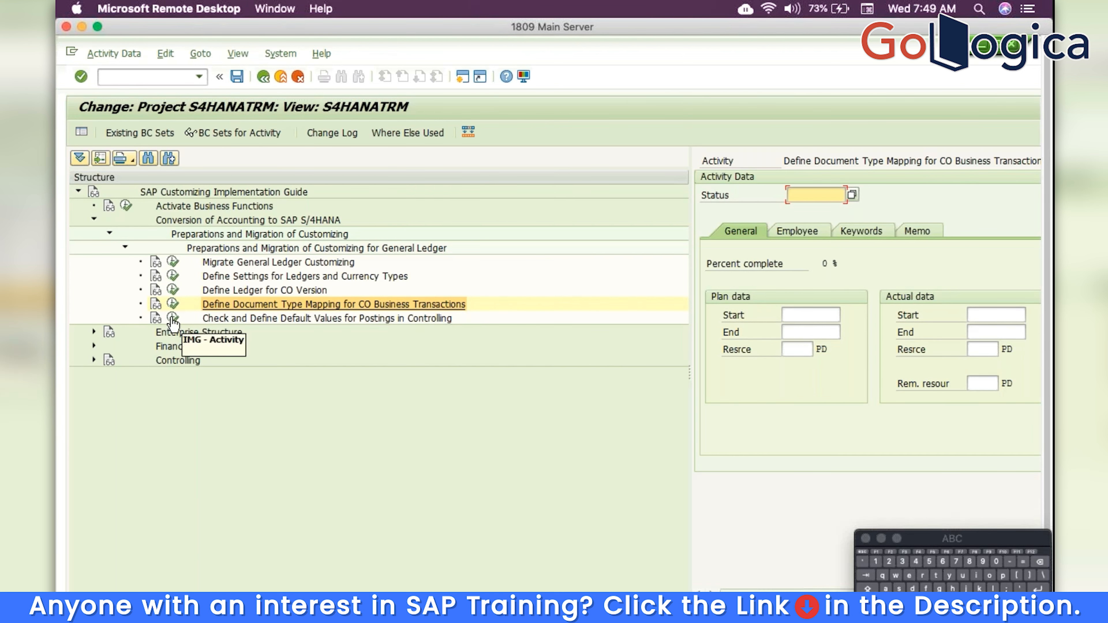
Run the CO postings default-values activity and add company code TRM valid from 01.04.2019
key("F3")
left_click(429, 487)
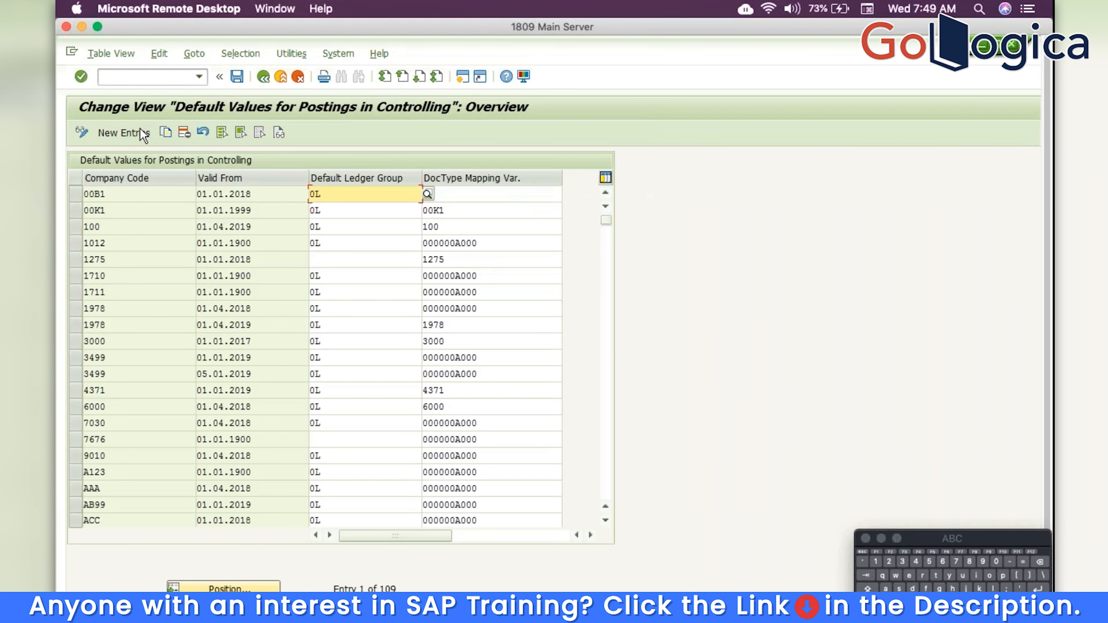
left_click(141, 129)
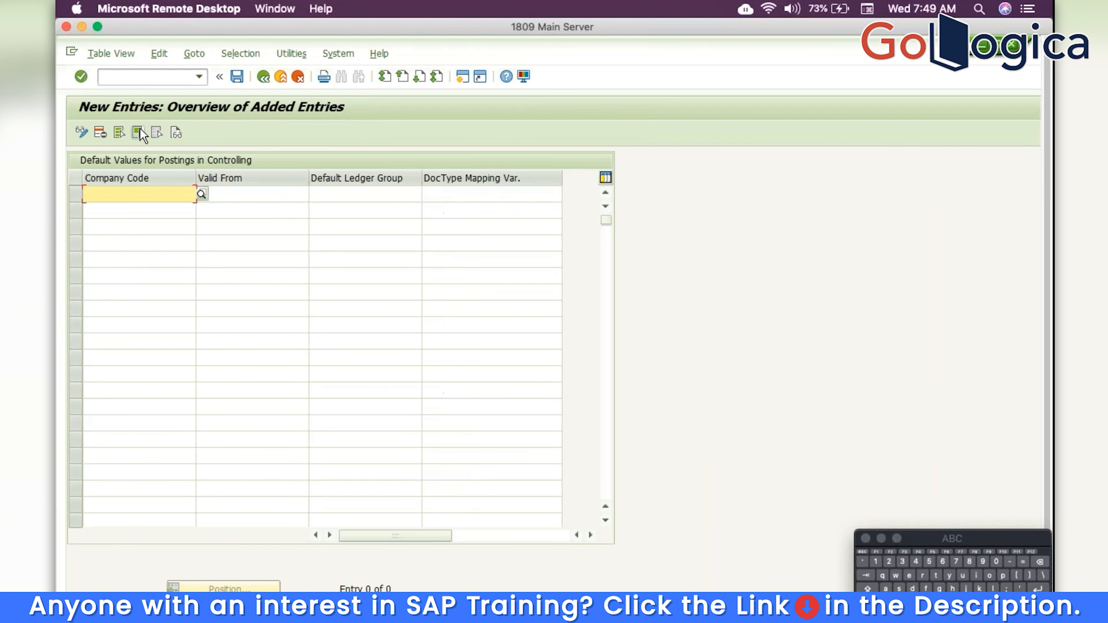
type("trm")
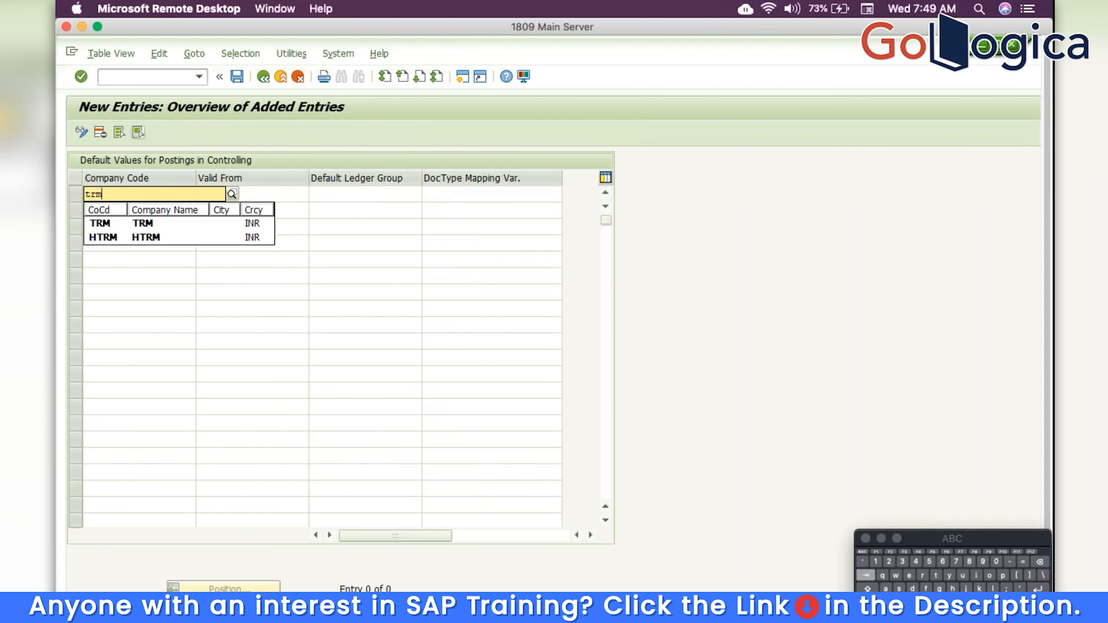
key("Tab")
type("1")
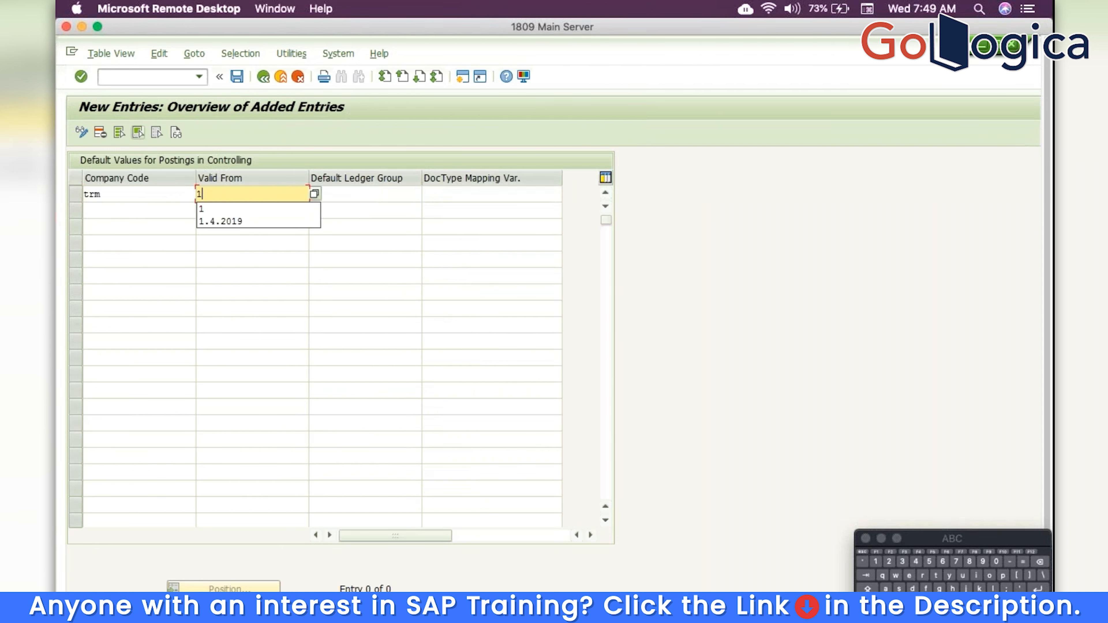
key("Down")
key("Return")
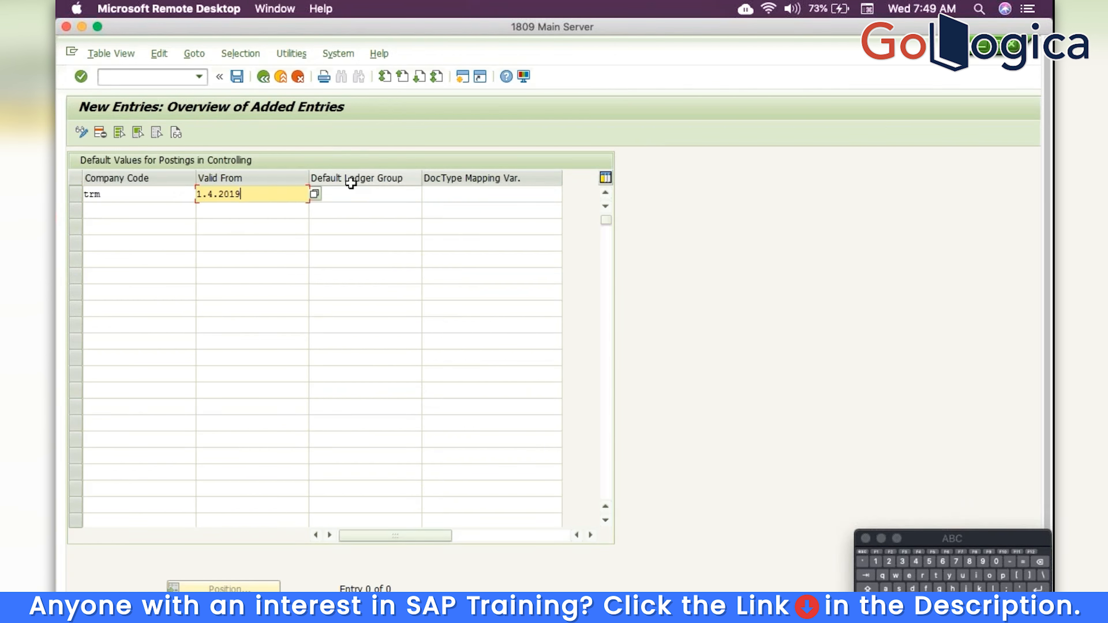
Set default ledger group 0L and document type mapping variant TRM for the TRM entry
left_click(355, 198)
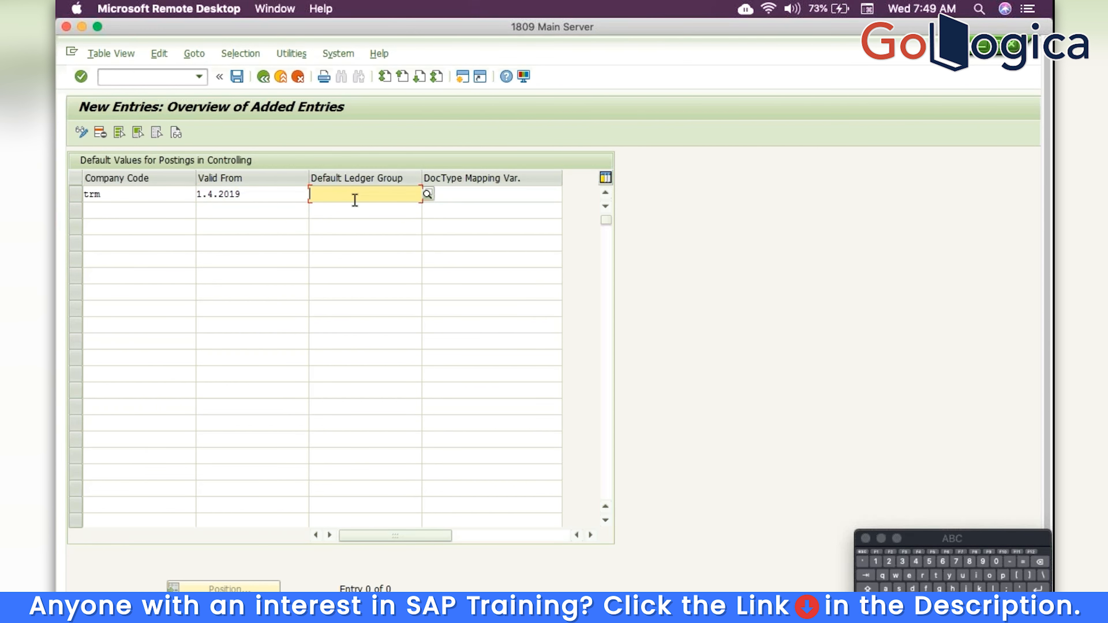
type("0L")
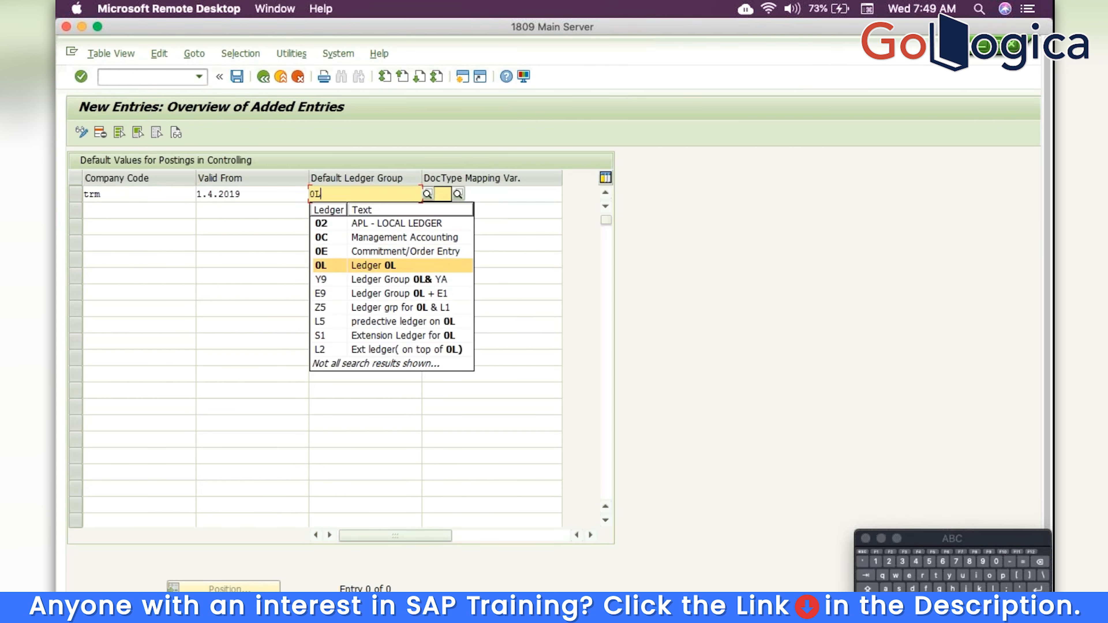
left_click(353, 265)
left_click(475, 193)
type("trm")
key("Return")
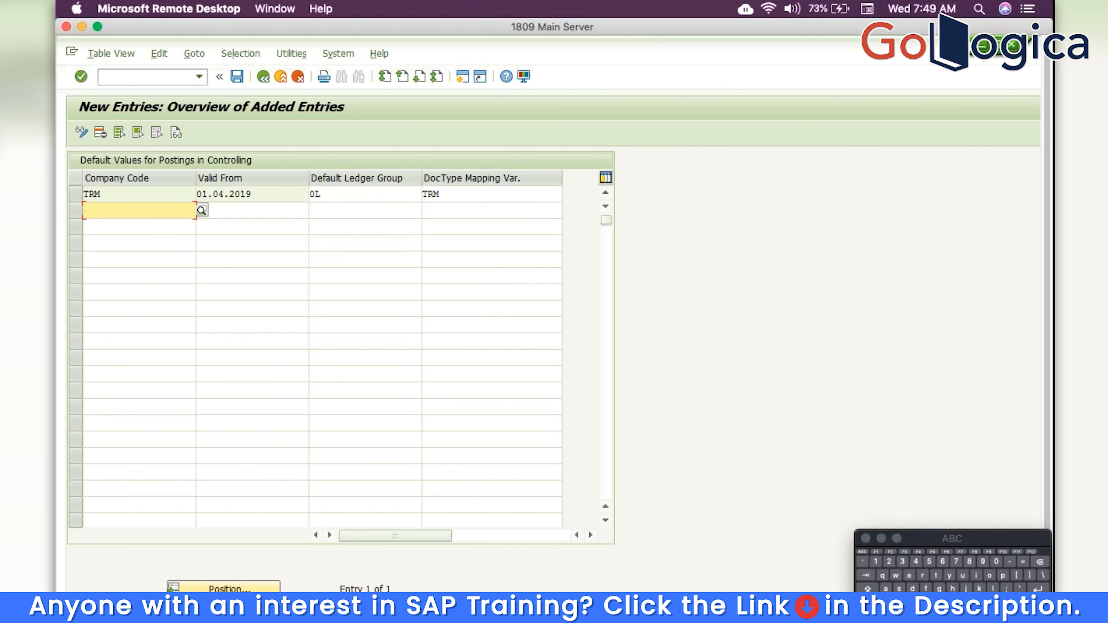
Save the TRM default values to the customizing request and return to the project tree
left_click(240, 77)
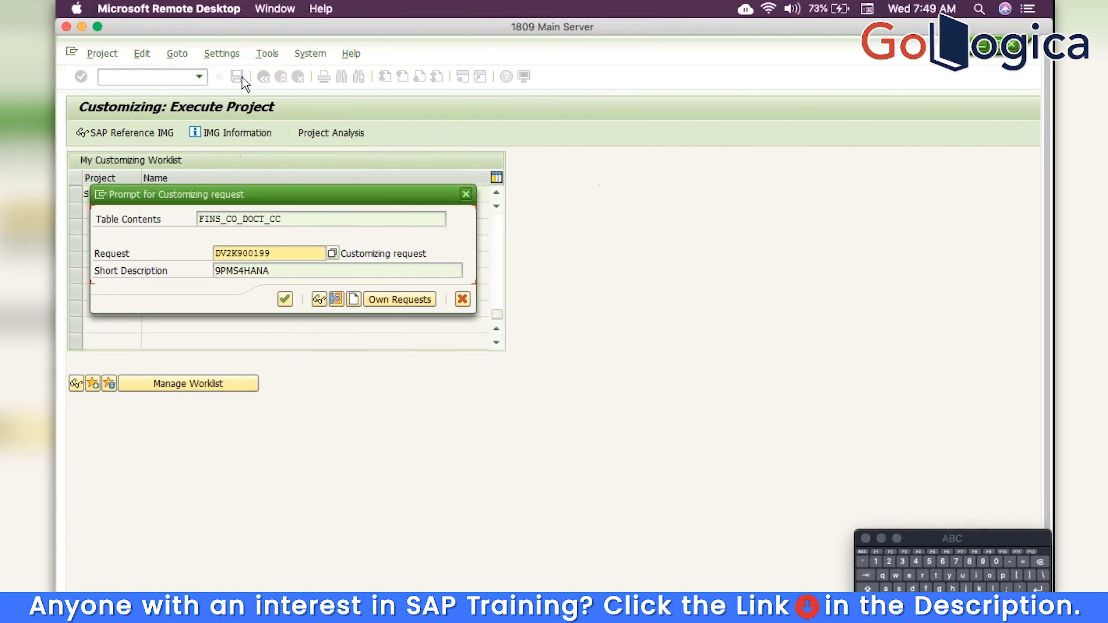
key("Return")
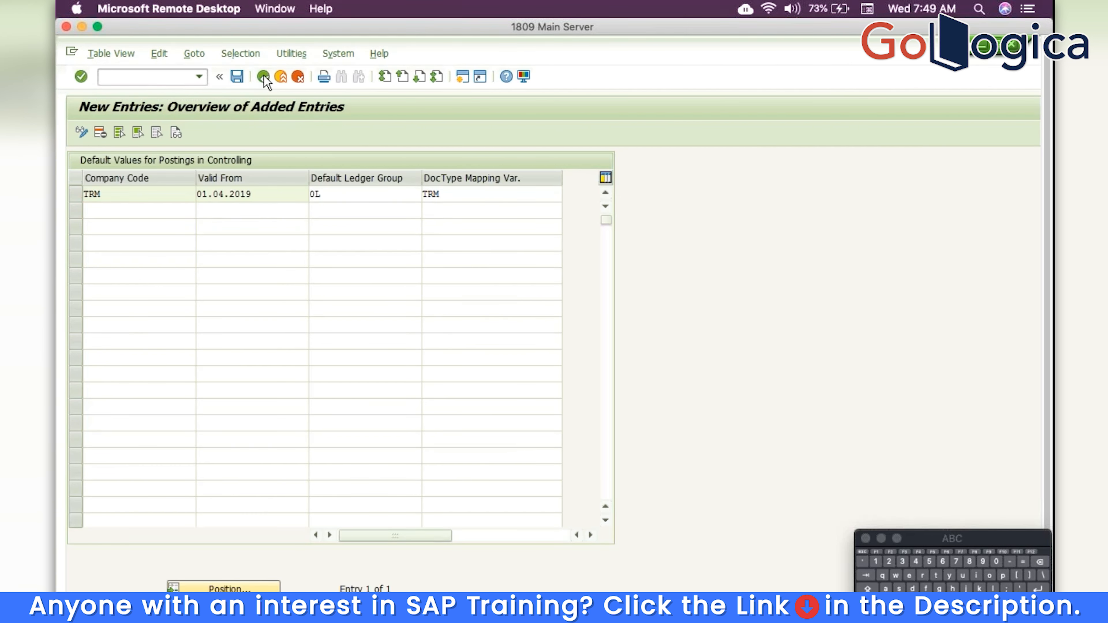
left_click(264, 76)
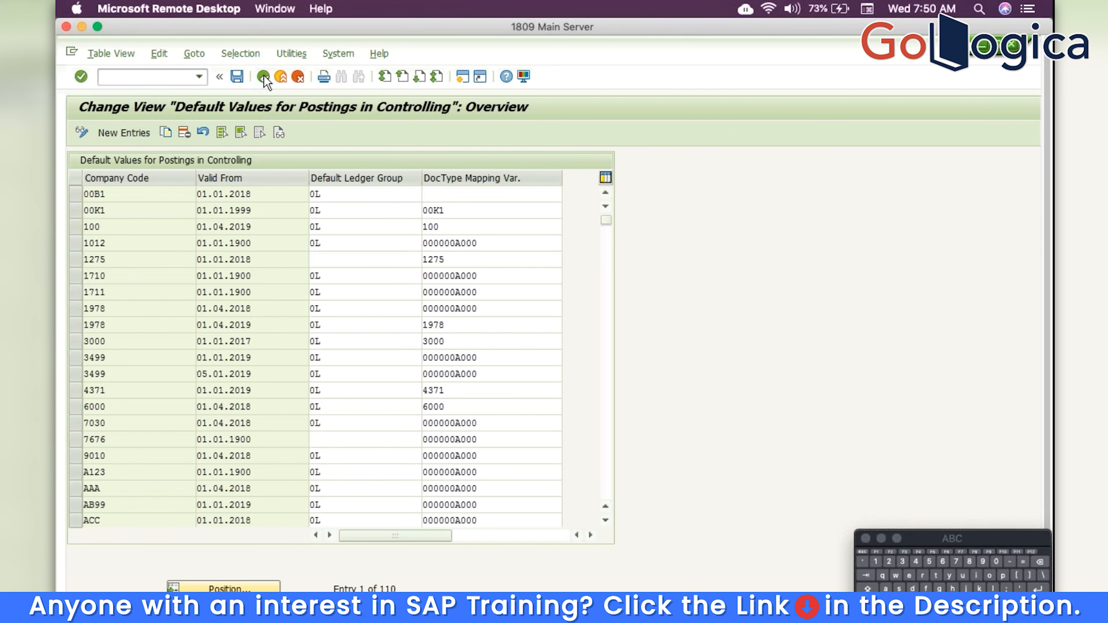
left_click(264, 76)
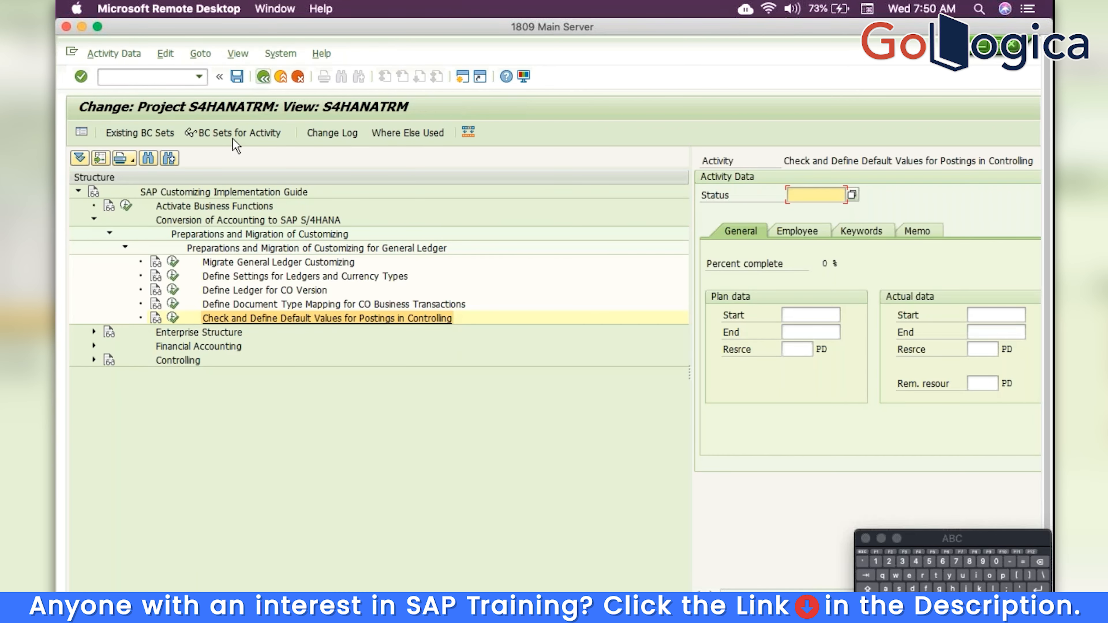
Collapse the Conversion of Accounting node and back out of the S4HANATRM project tree
left_click(94, 219)
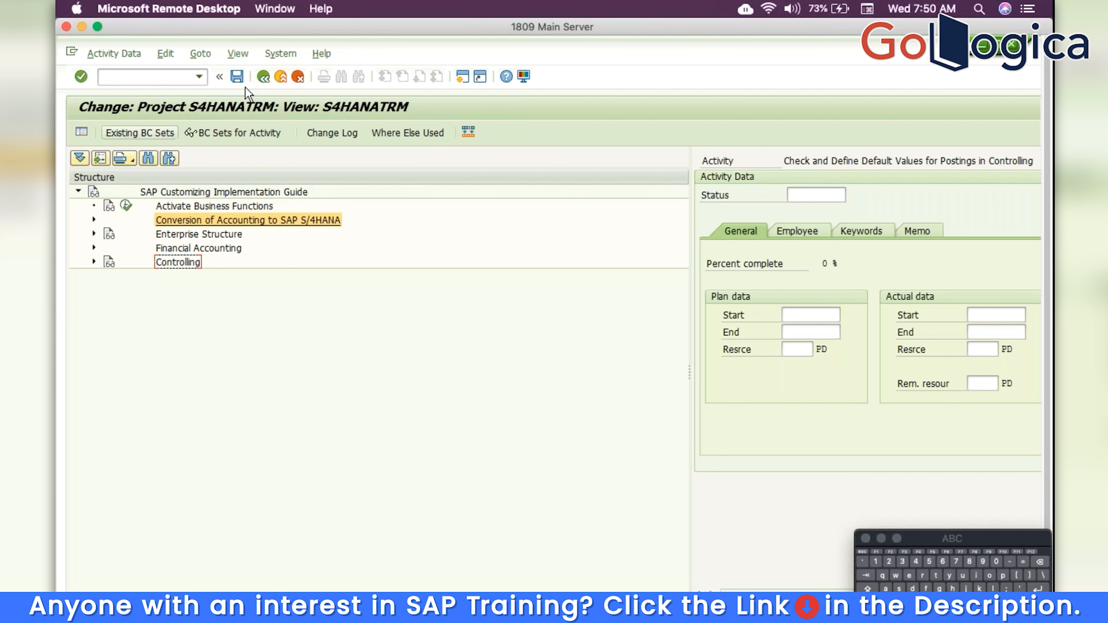
left_click(264, 77)
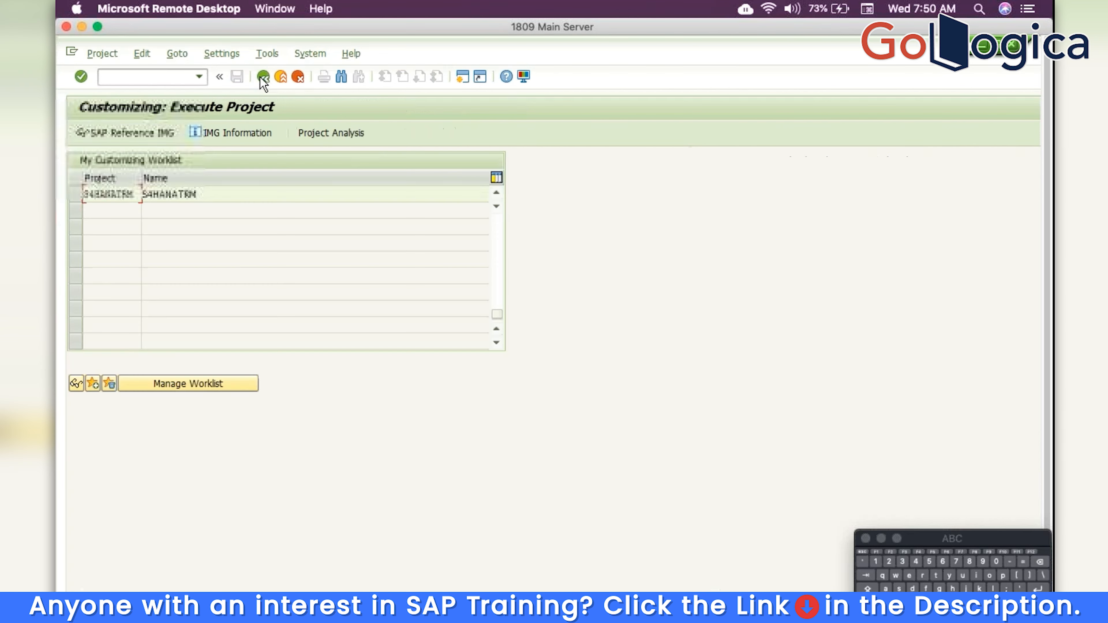
left_click(263, 77)
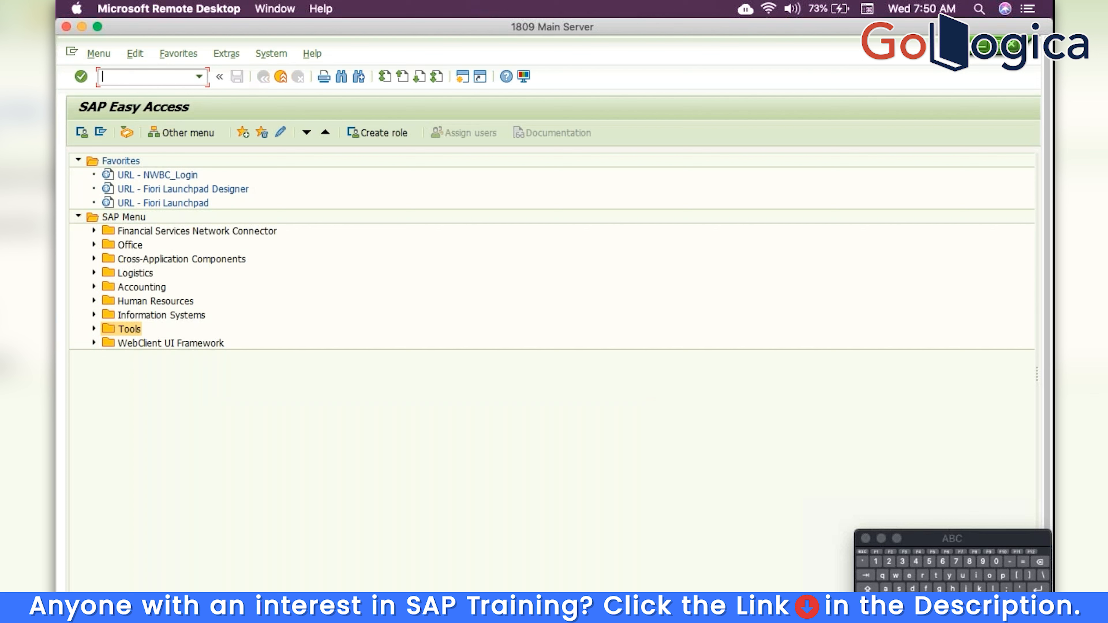
In FS00, start creating G/L account 1 in company code TRM
type("fs00")
key("Return")
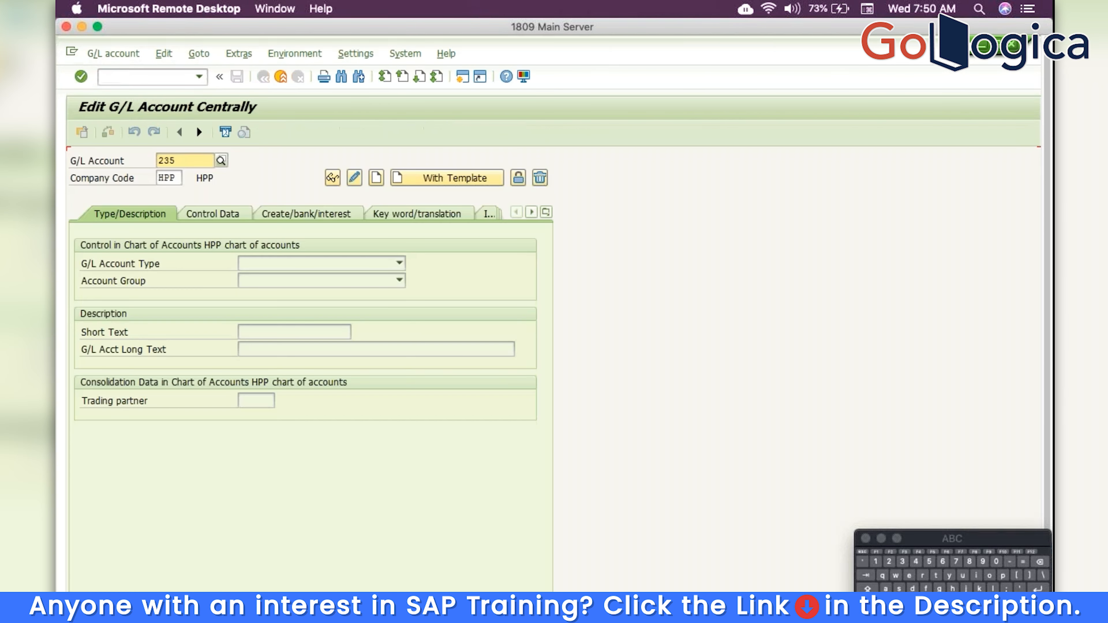
key("BackSpace")
key("BackSpace")
key("BackSpace")
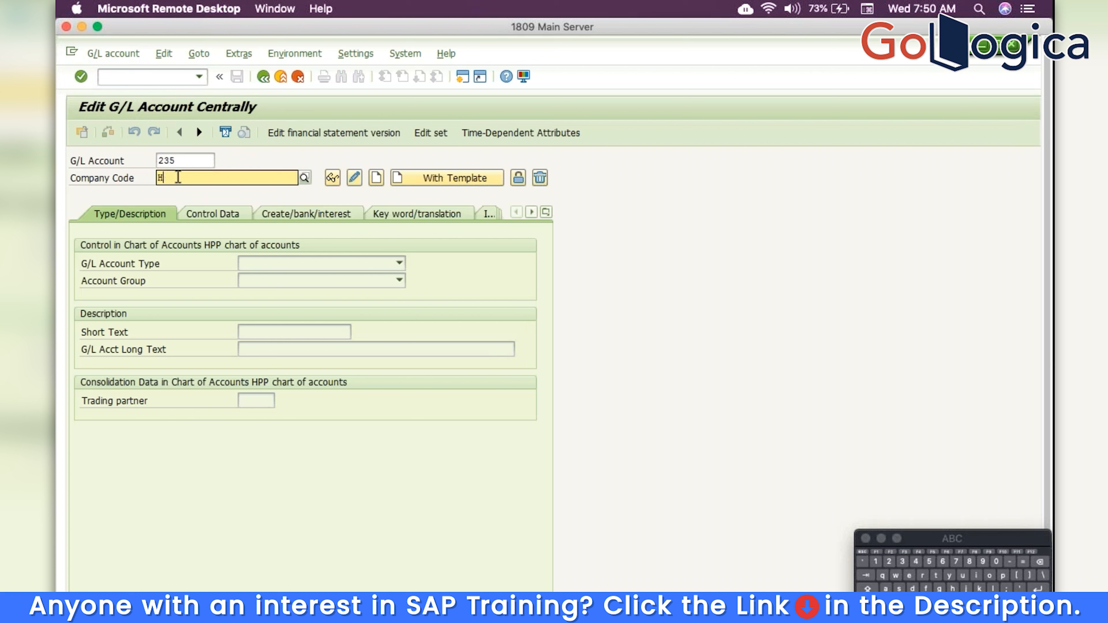
type("trm")
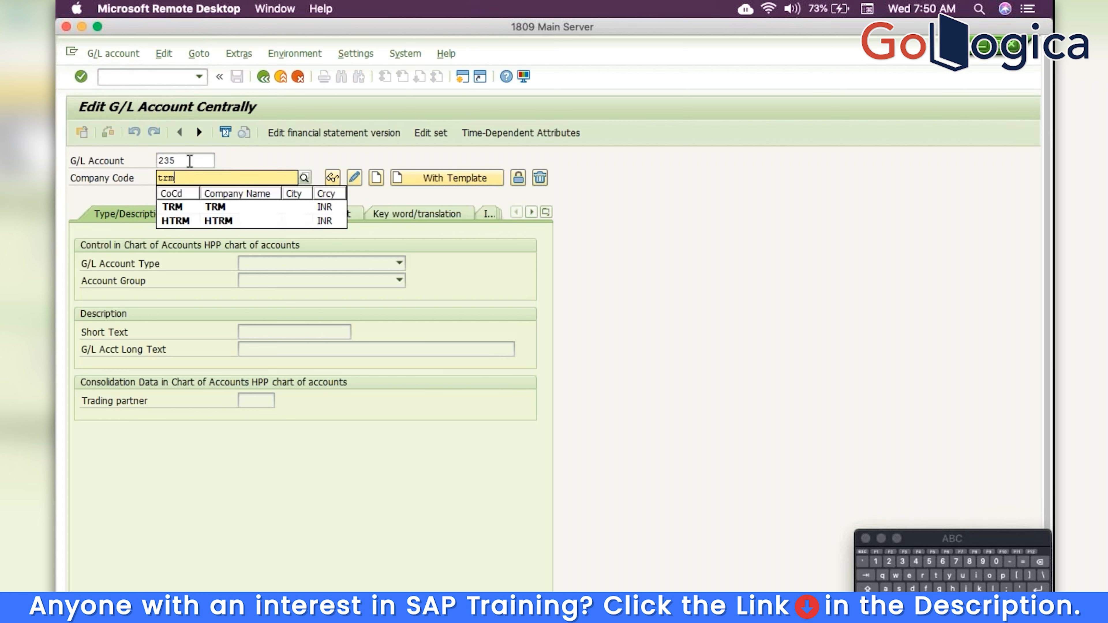
left_click(189, 161)
key("BackSpace")
key("BackSpace")
key("BackSpace")
type("1")
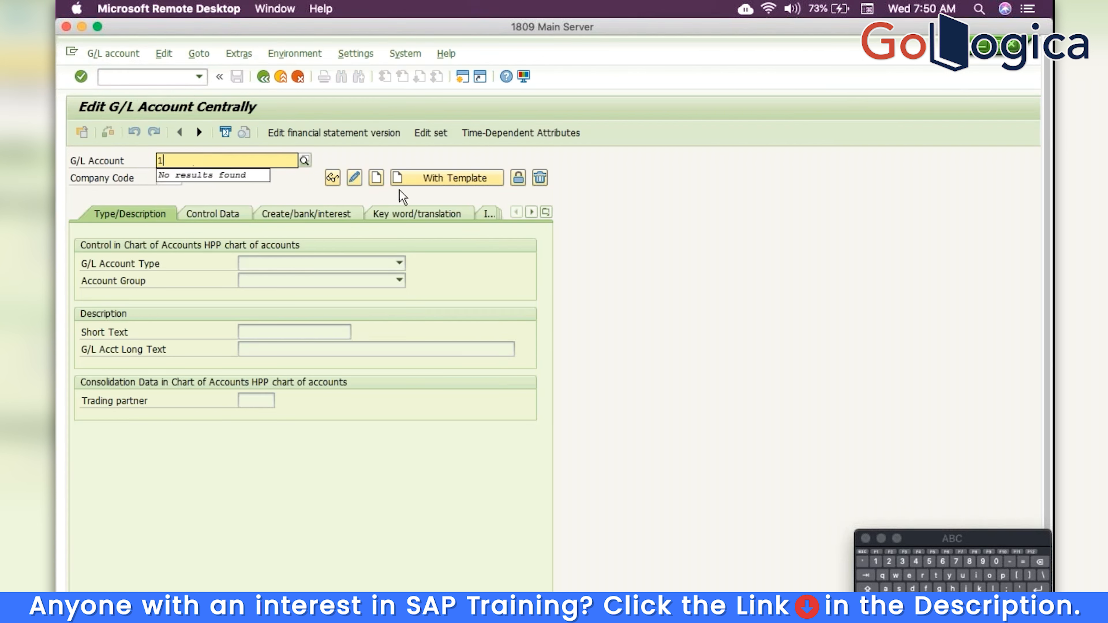
left_click(376, 178)
Make it a Balance Sheet Account in the Asset group, with short and long text 'cash'
left_click(344, 263)
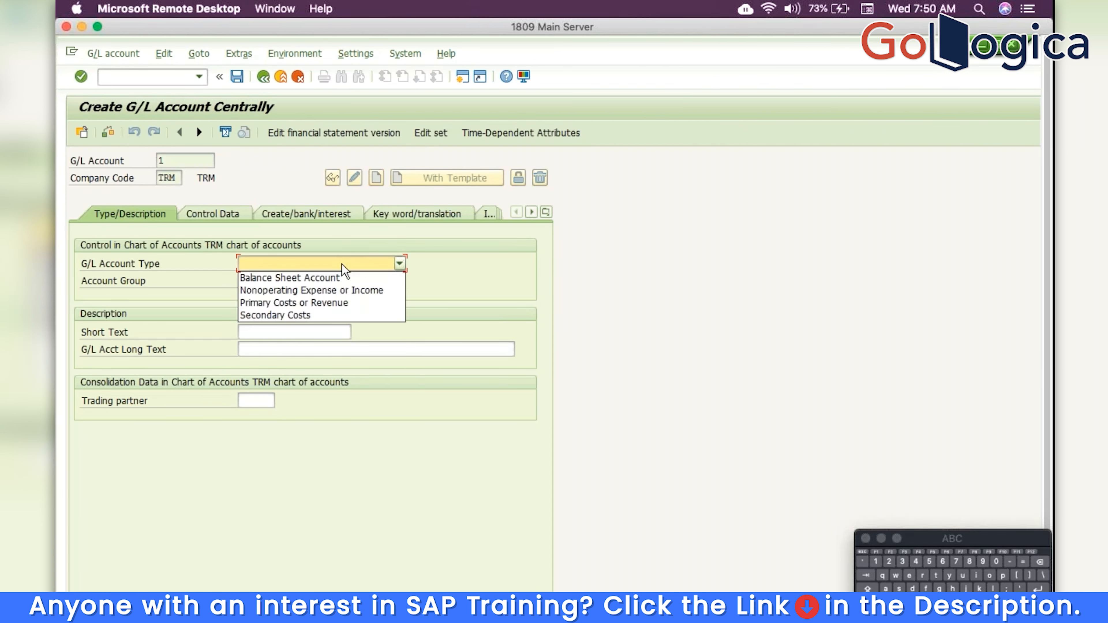
left_click(336, 276)
left_click(335, 286)
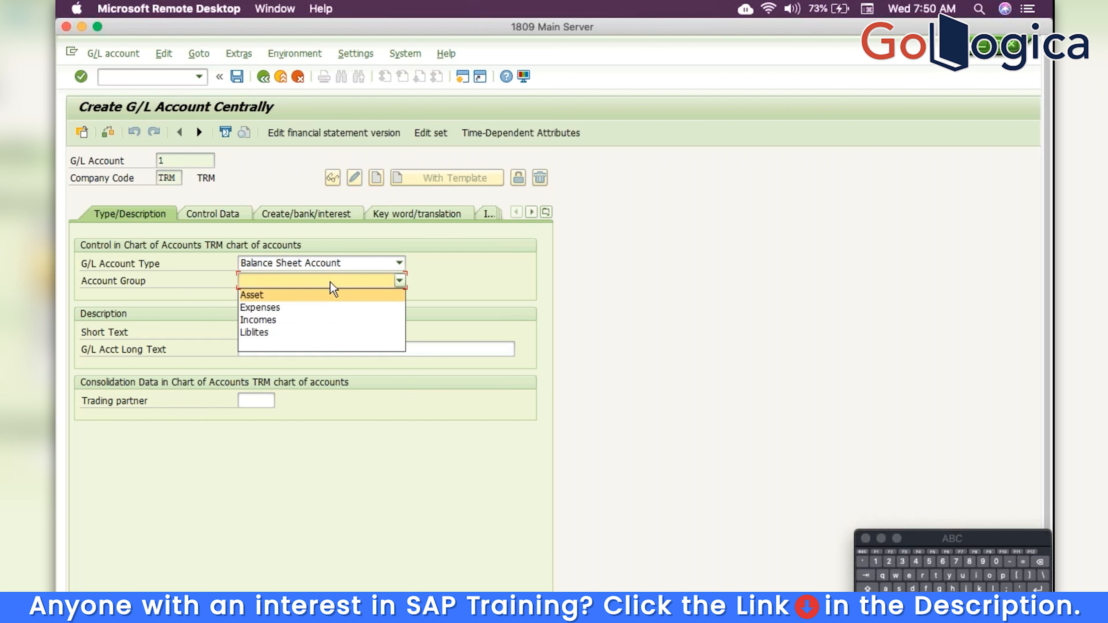
left_click(319, 294)
left_click(317, 331)
type("cash")
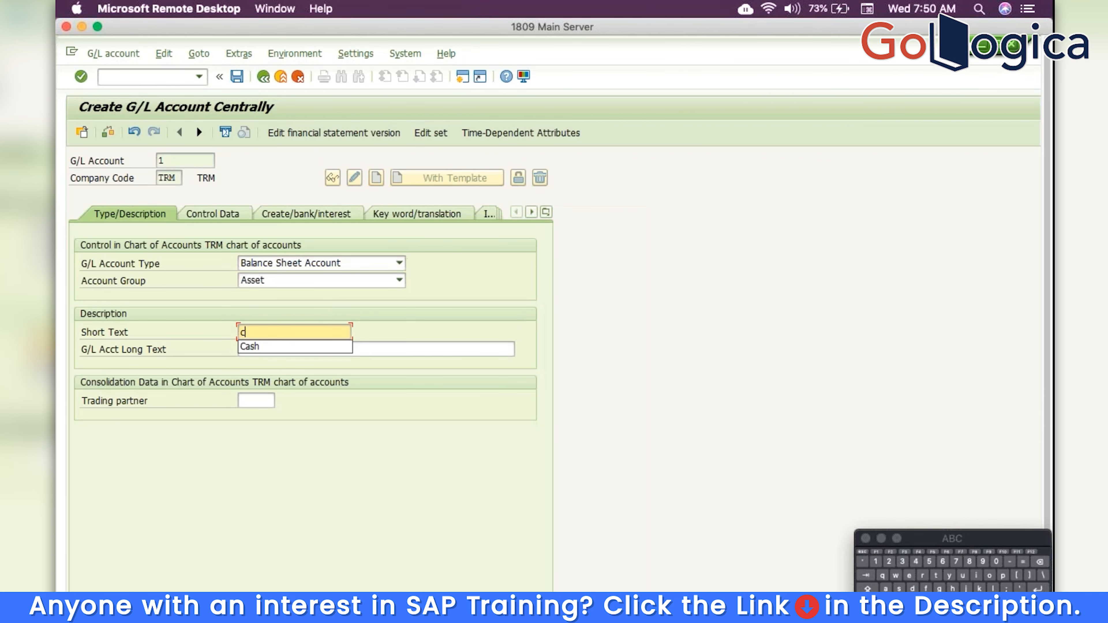
key("Tab")
type("cash")
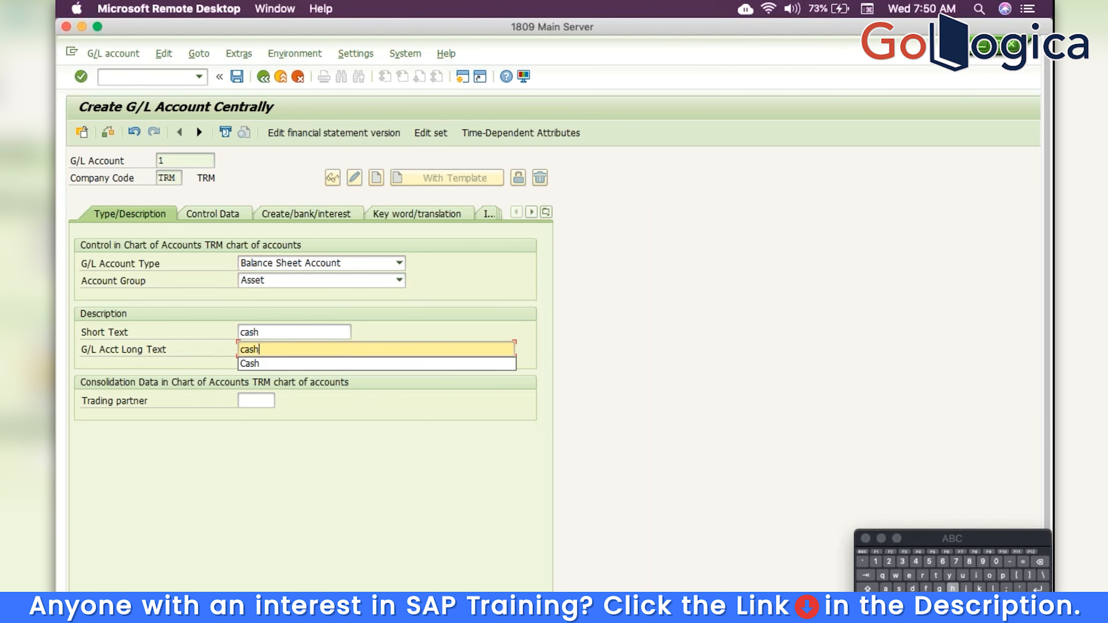
Keep balances in local currency only, set sort key 001 and field status group YB01, and save
left_click(211, 215)
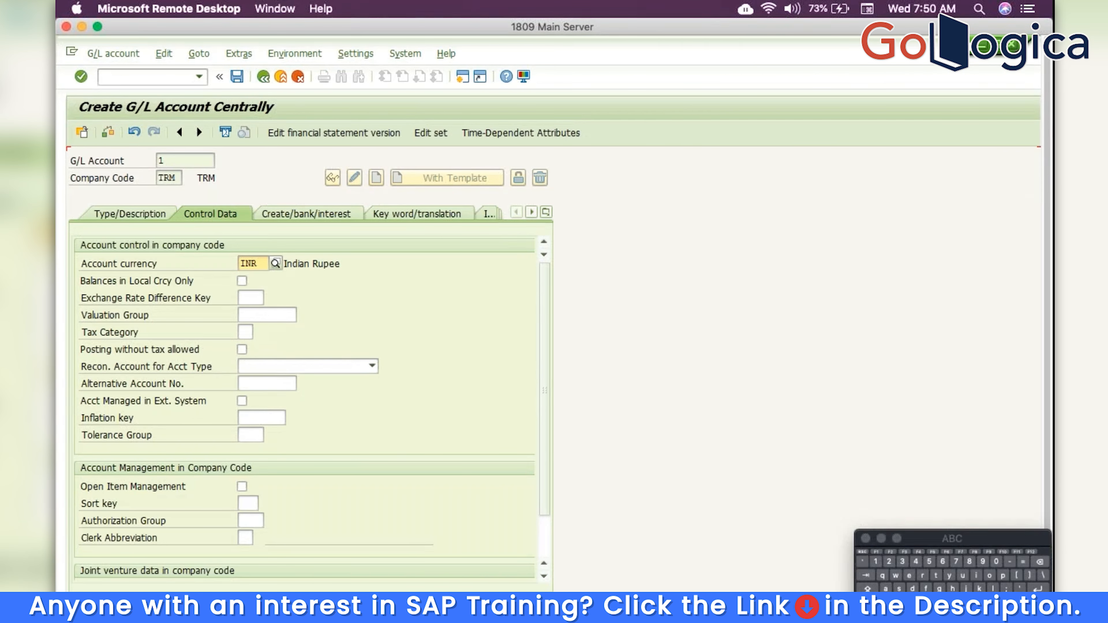
left_click(243, 281)
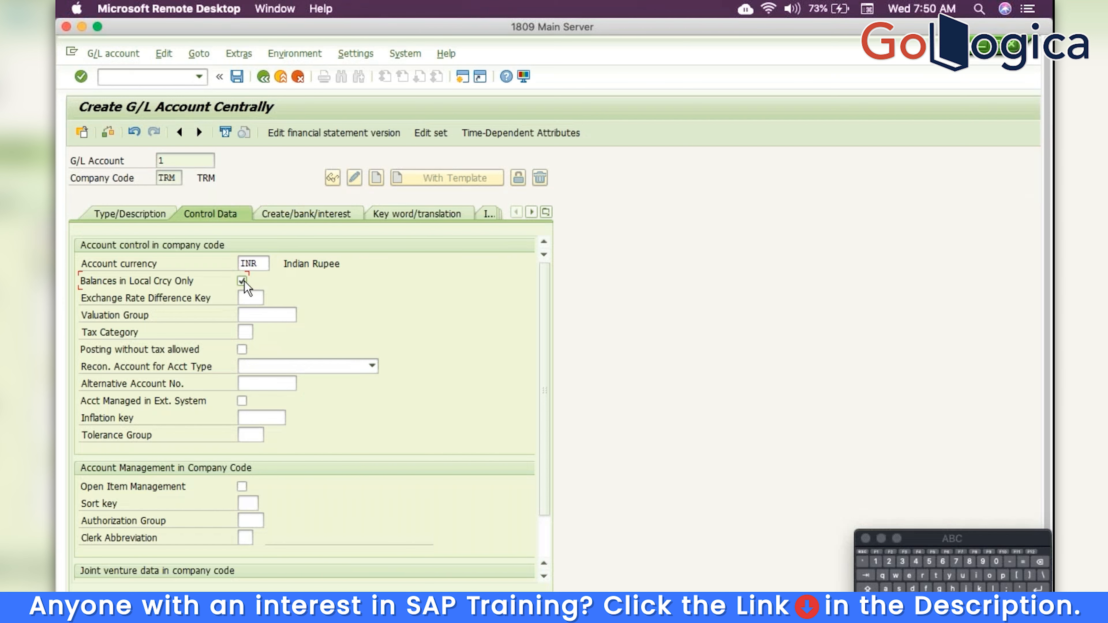
left_click(249, 505)
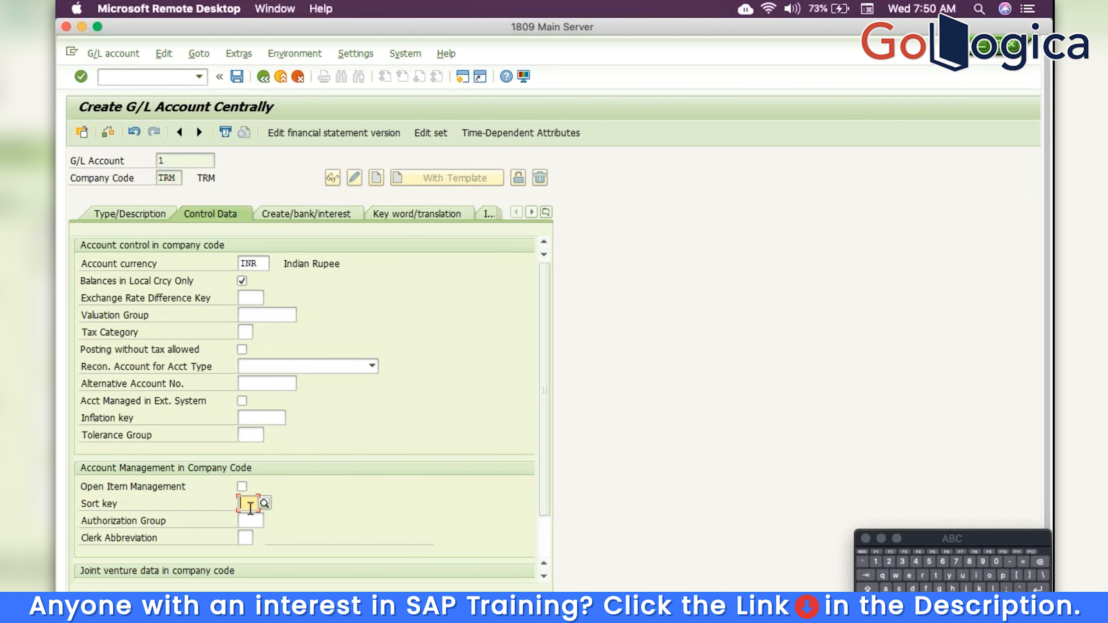
type("001")
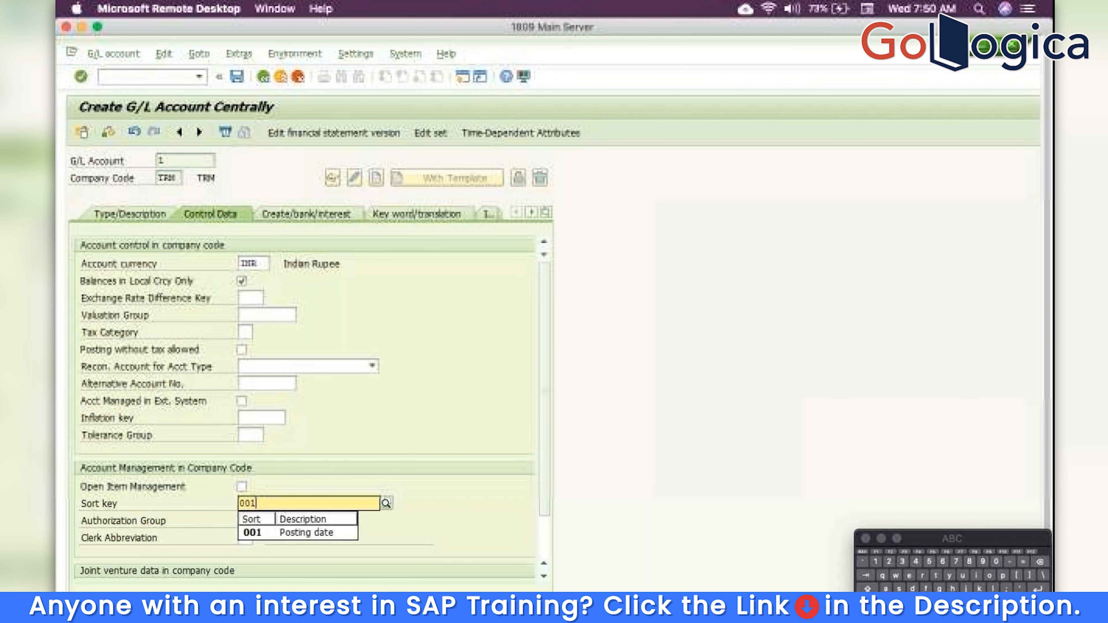
left_click(314, 215)
type("yb")
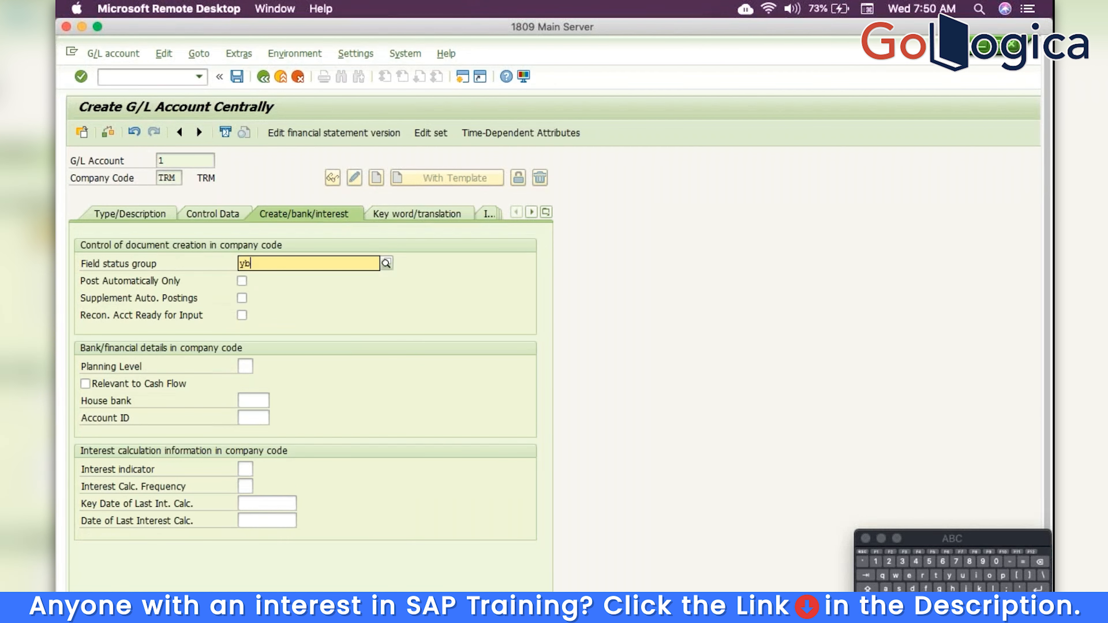
type("01")
key("Return")
key("ctrl+s")
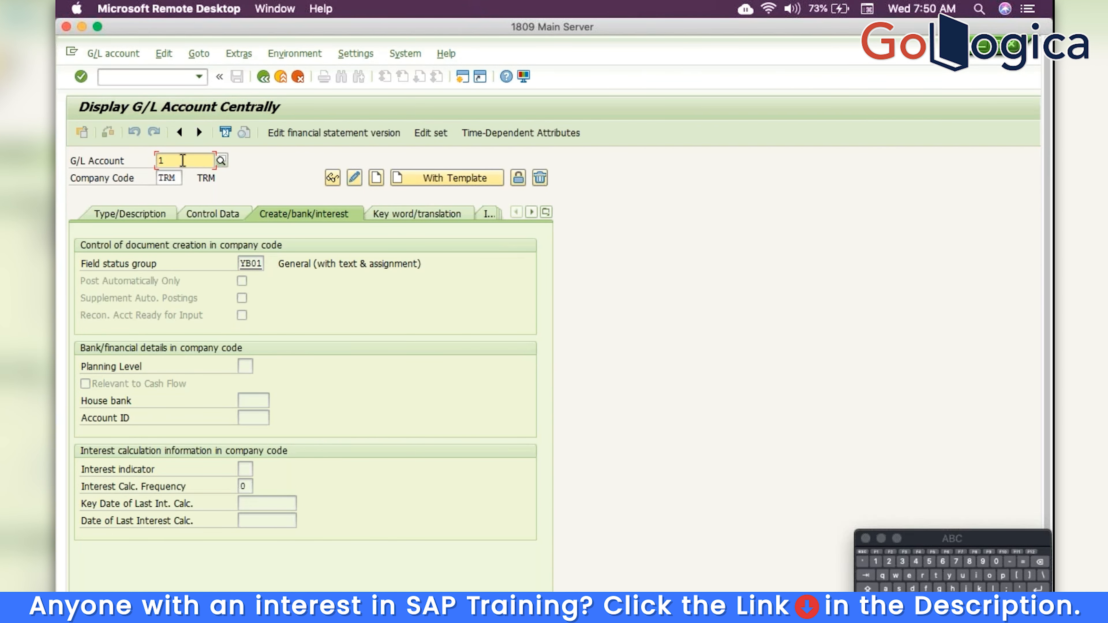
key("BackSpace")
type("201")
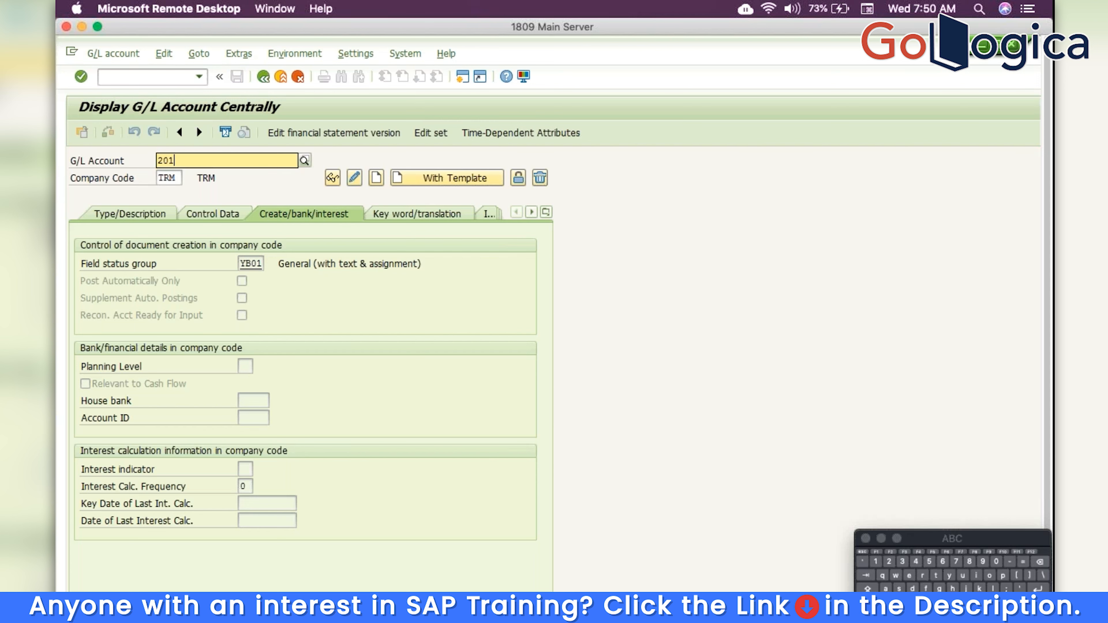
Create account 201 as a Nonoperating Expense or Income account in the Expenses group
left_click(147, 213)
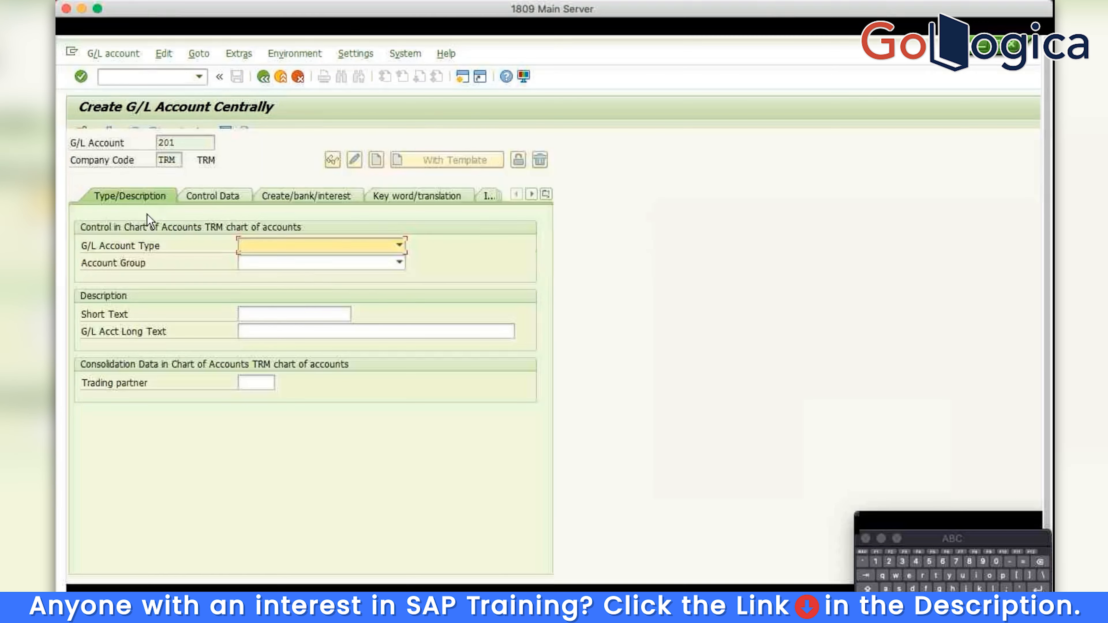
left_click(308, 246)
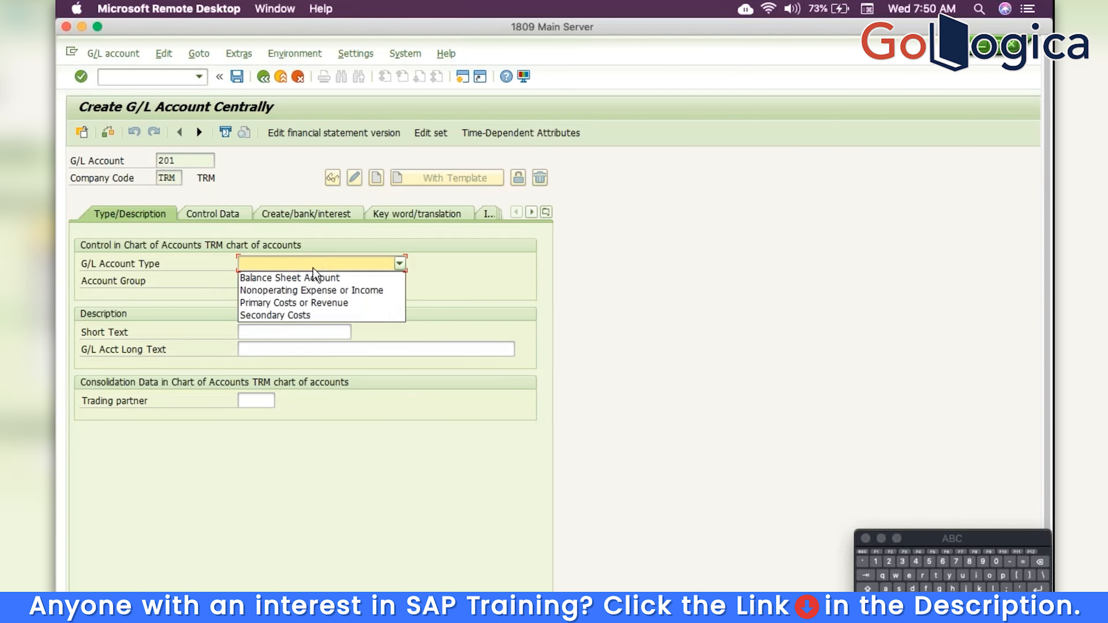
left_click(307, 291)
left_click(284, 282)
left_click(278, 307)
Enter 'Salaries' as the short and long description
left_click(275, 331)
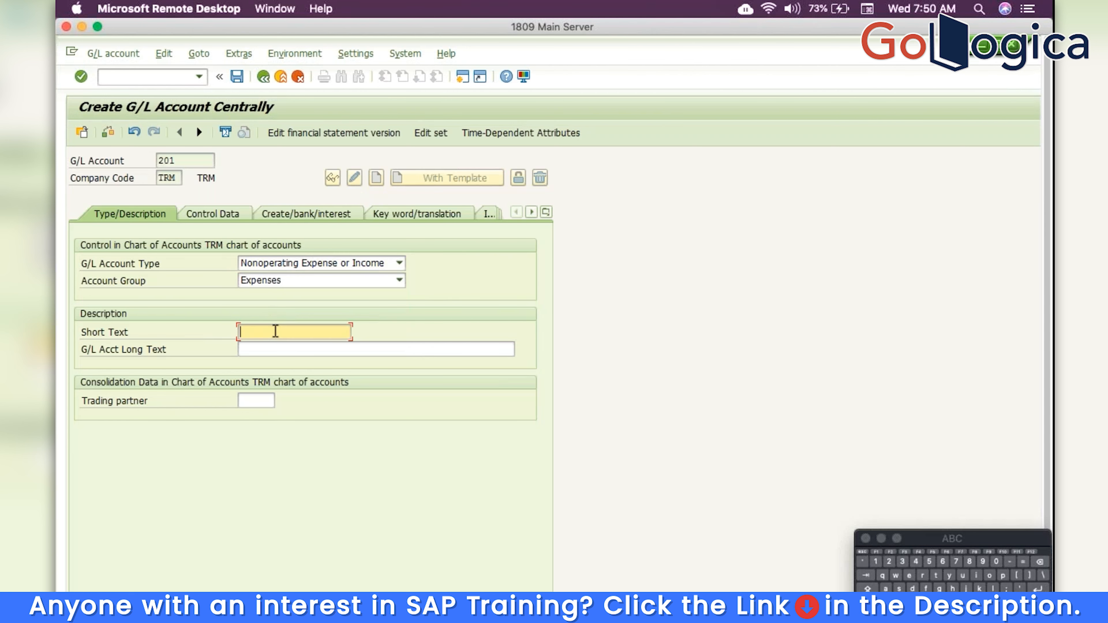
key("Caps_Lock")
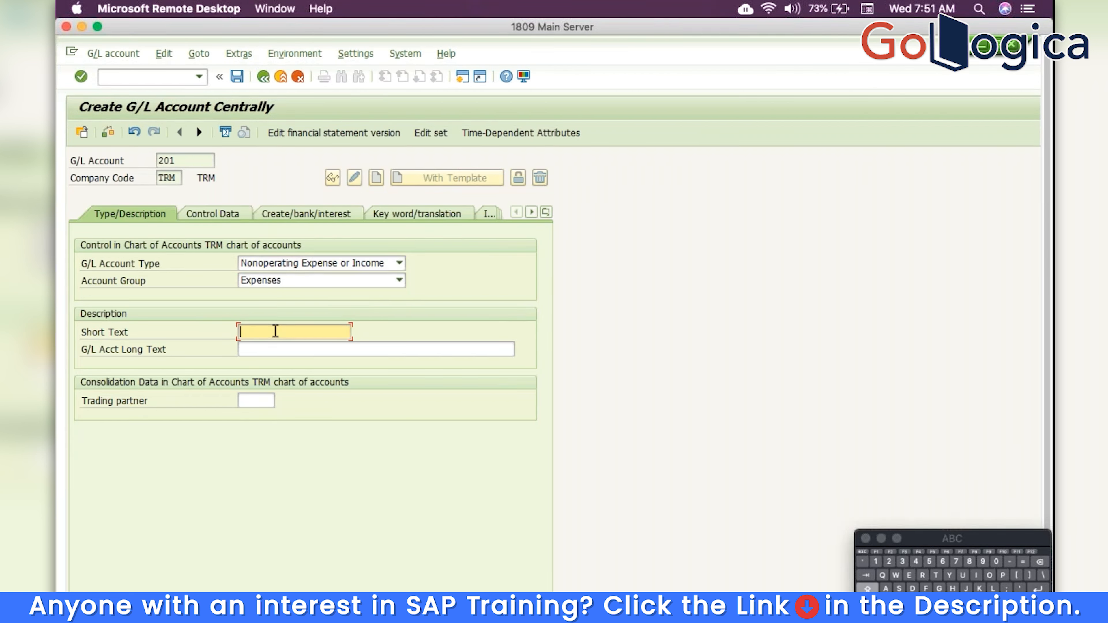
type("S")
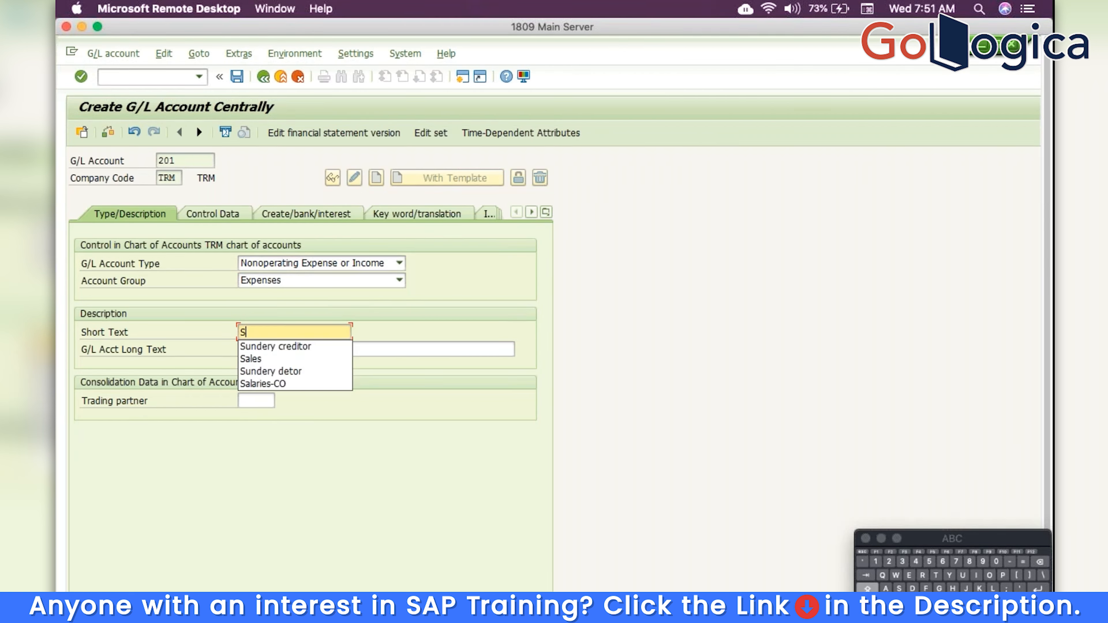
left_click(280, 383)
key("BackSpace")
key("BackSpace")
key("BackSpace")
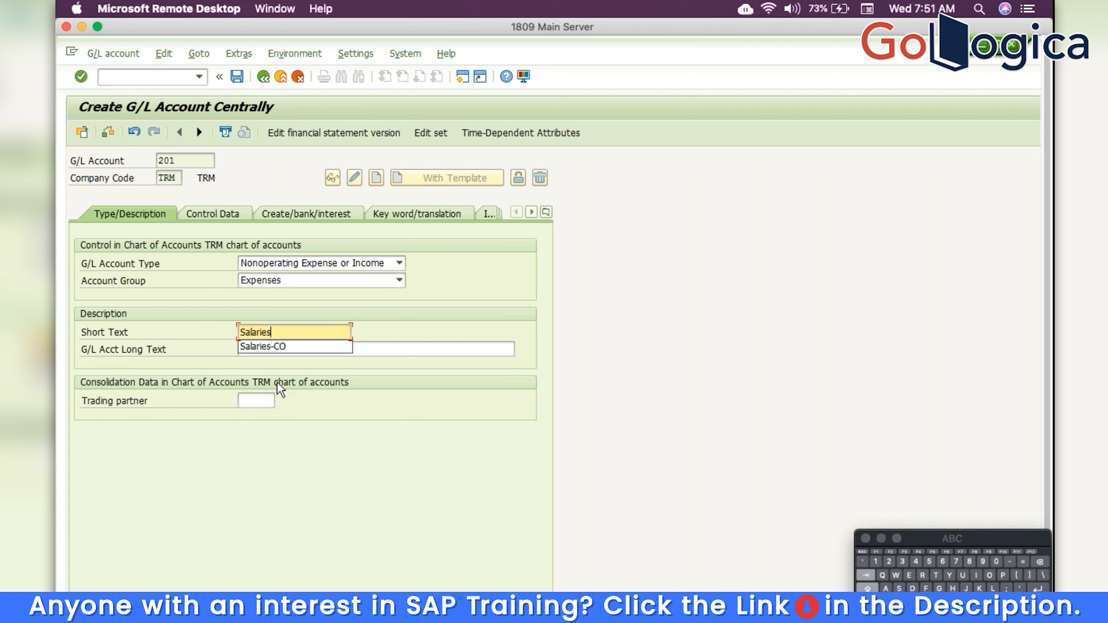
key("Tab")
type("S")
left_click(280, 401)
key("BackSpace")
key("BackSpace")
key("BackSpace")
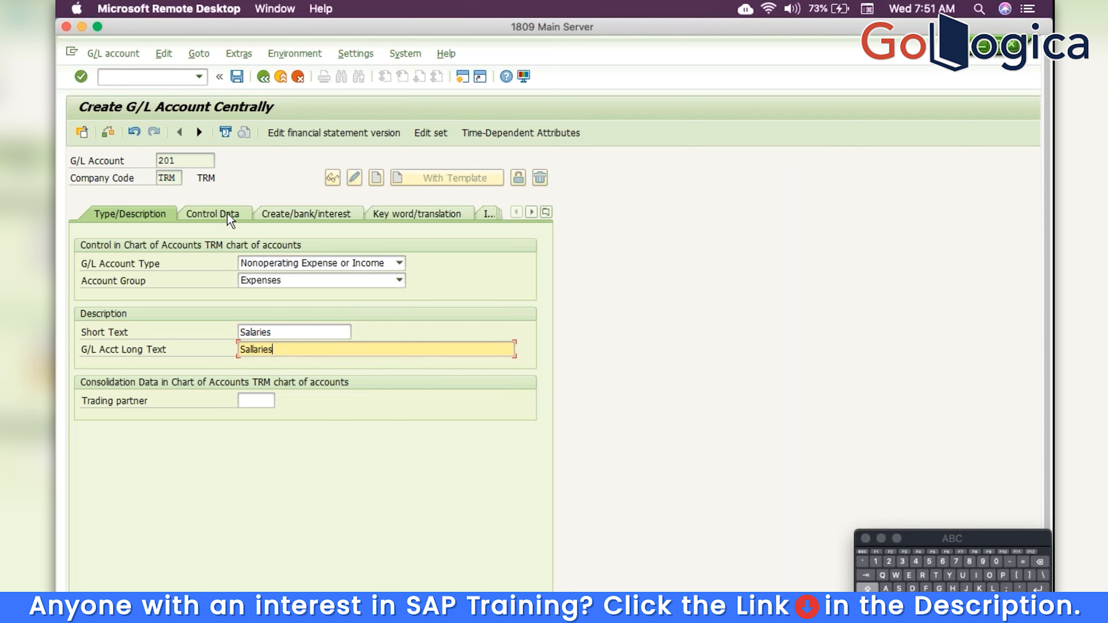
Keep balances in local currency only, set sort key 001 and field status group YB01, and save
left_click(230, 216)
left_click(242, 281)
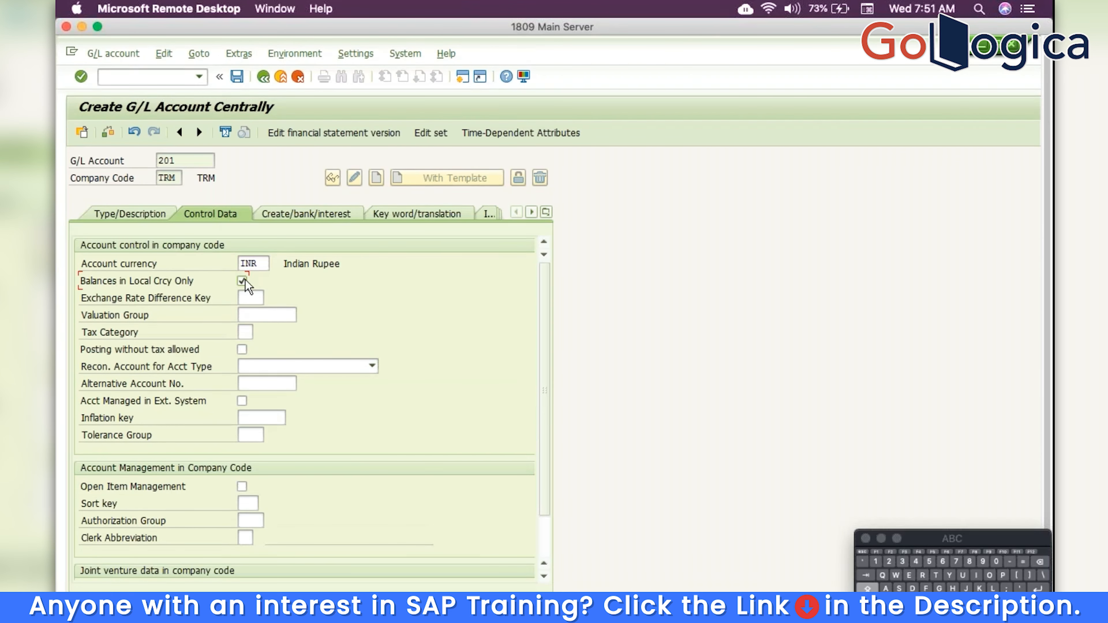
left_click(247, 503)
type("001")
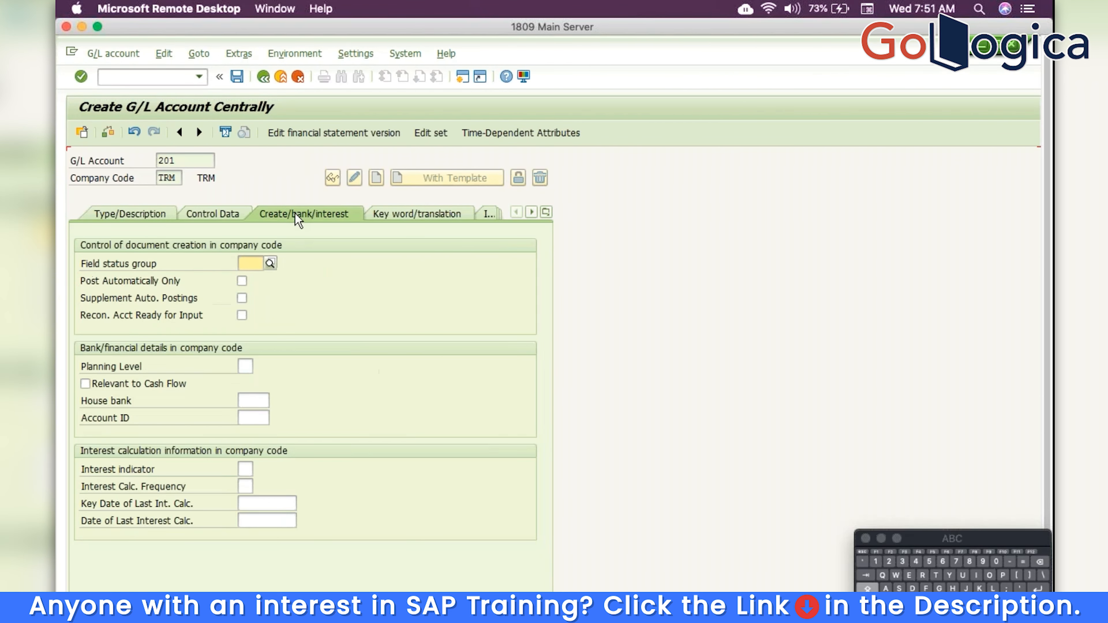
type("YB01")
key("Return")
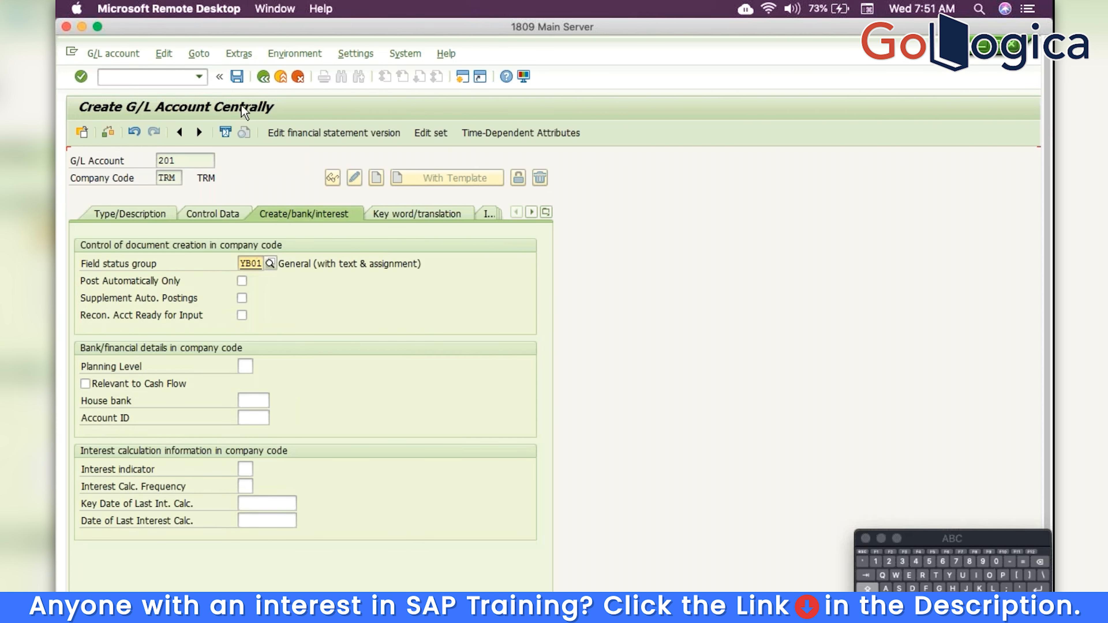
left_click(238, 77)
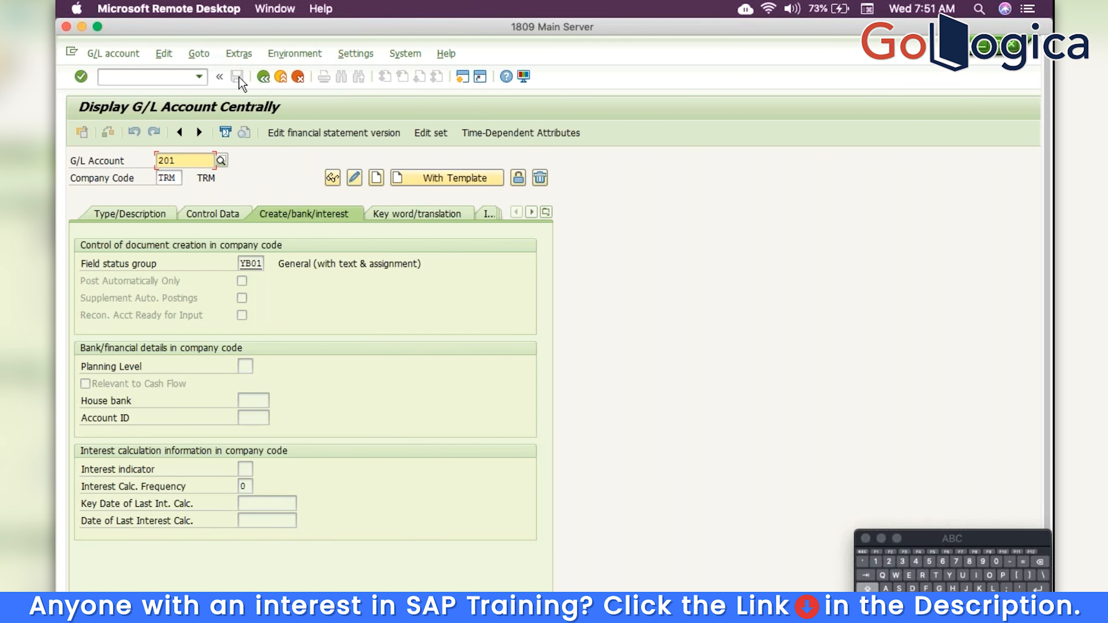
Open F-02 General Posting under Accounting > Financial Accounting > General Ledger > Document Entry
left_click(262, 79)
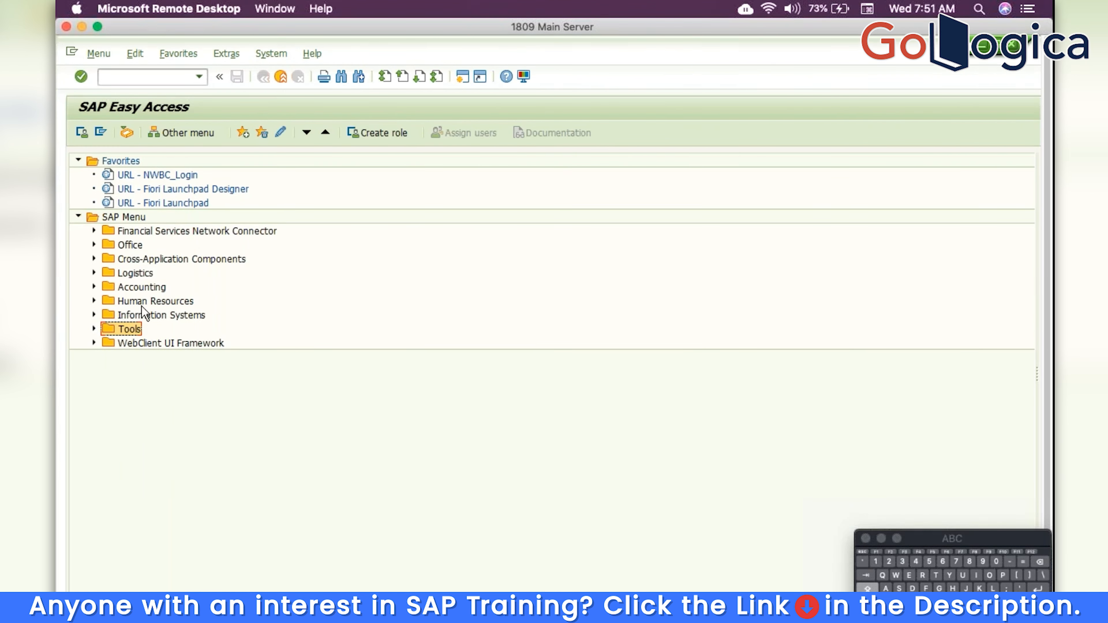
left_click(140, 292)
double_click(140, 291)
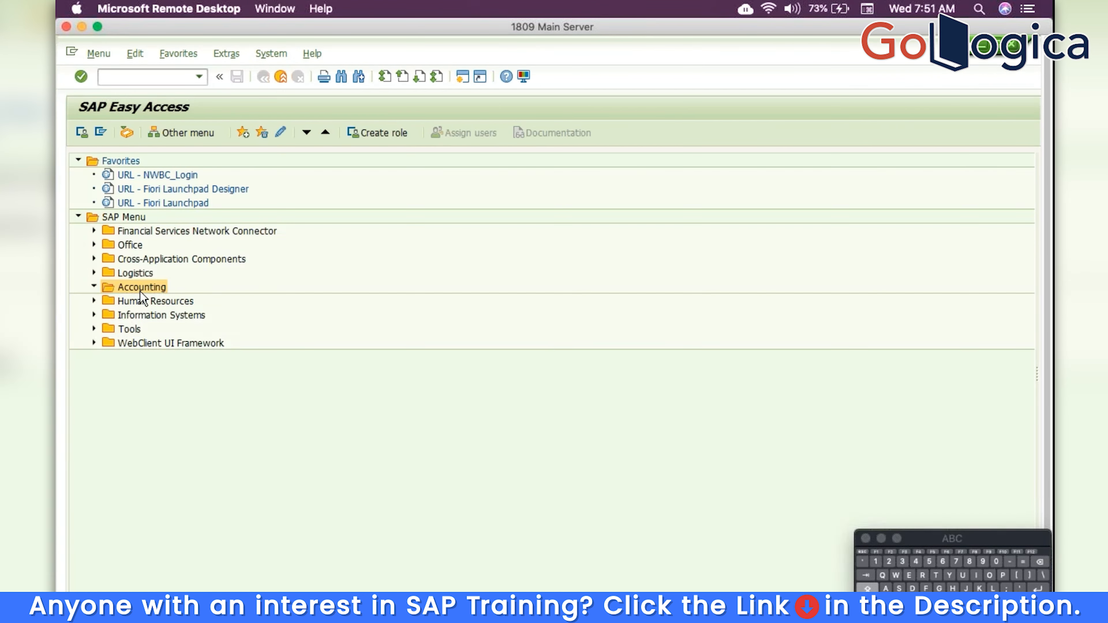
double_click(140, 294)
key("Right")
key("Right")
key("Right")
key("Right")
key("Right")
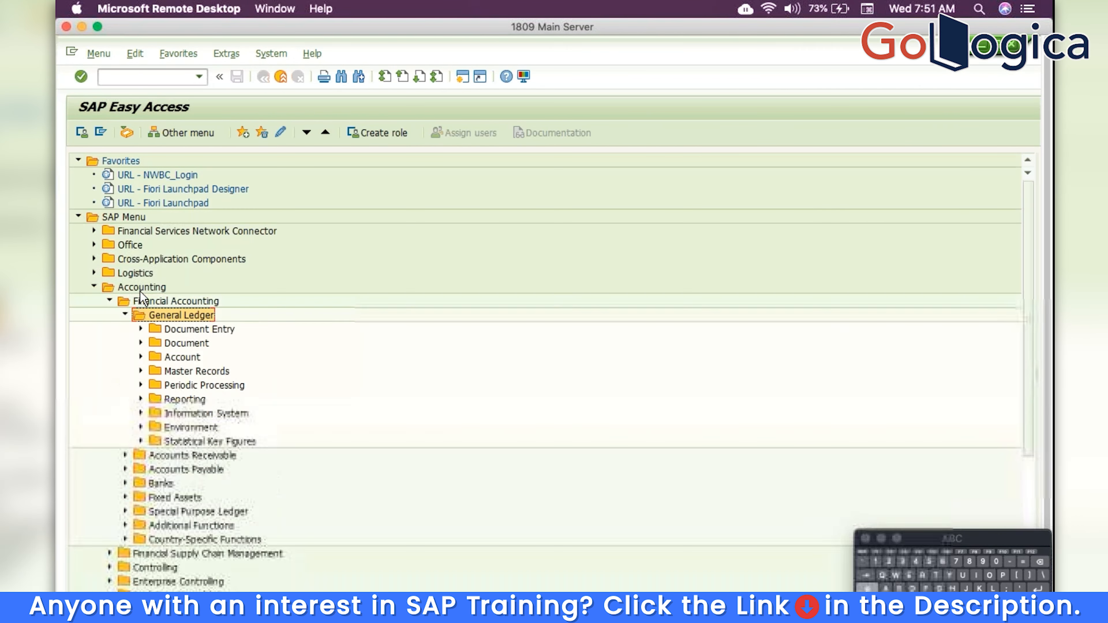
key("Down")
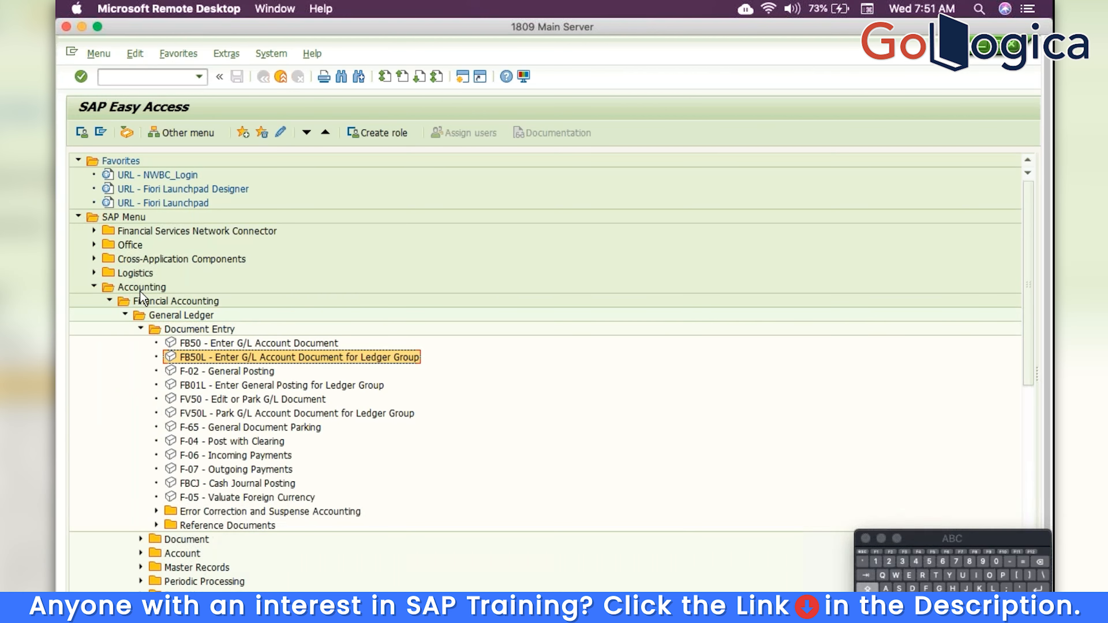
key("Up")
key("Down")
key("Down")
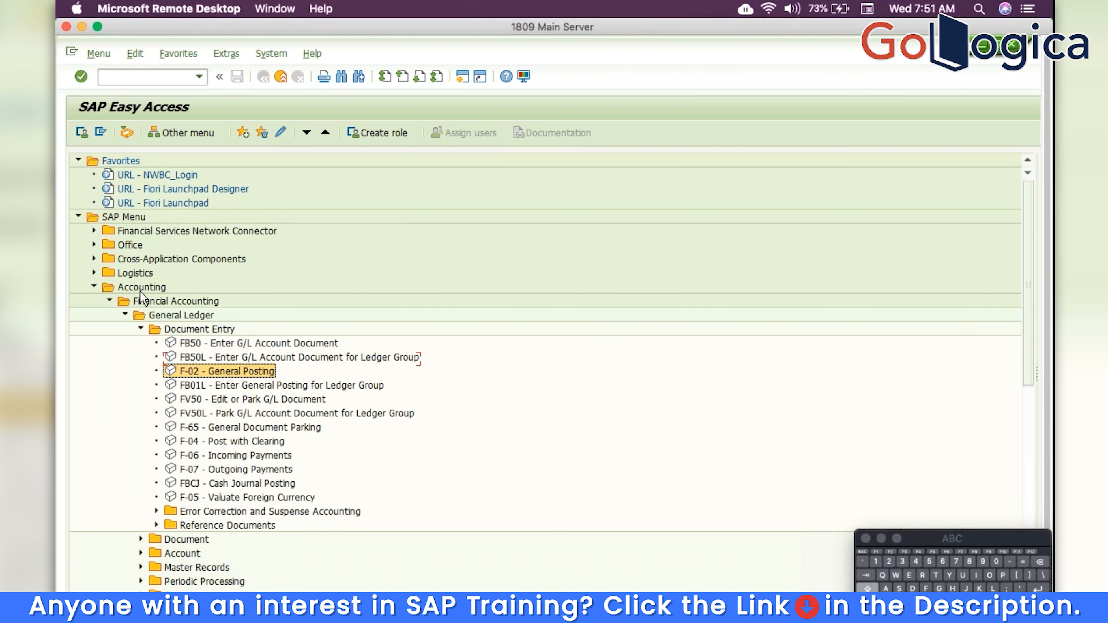
key("Return")
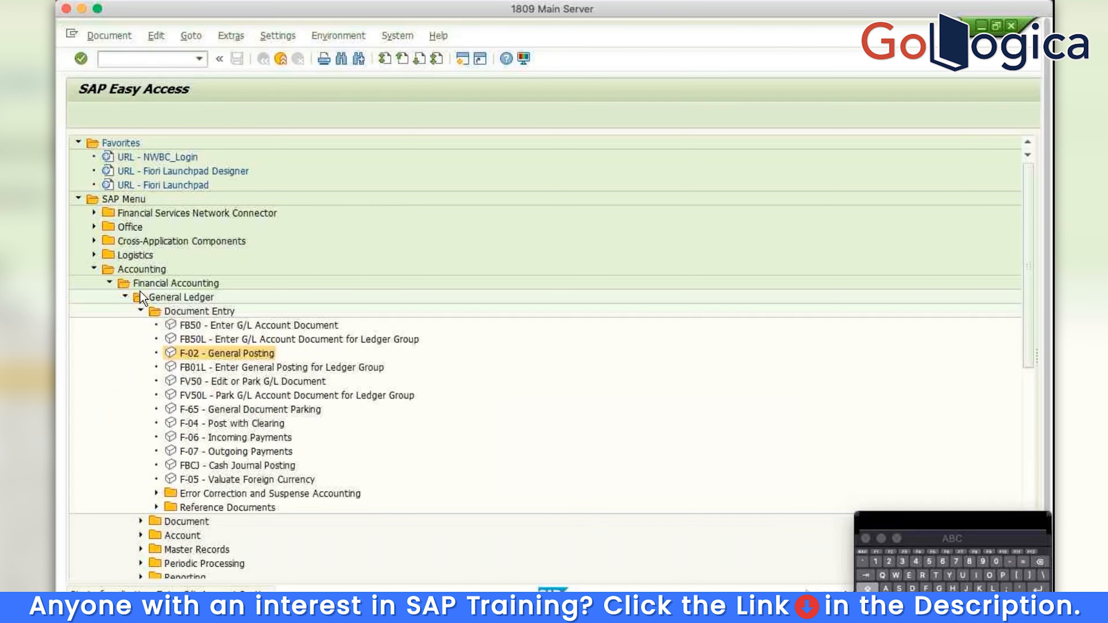
Enter 1.4.2019 as the document date
type("1.4.2018")
key("BackSpace")
type("9")
key("Tab")
key("Tab")
key("Tab")
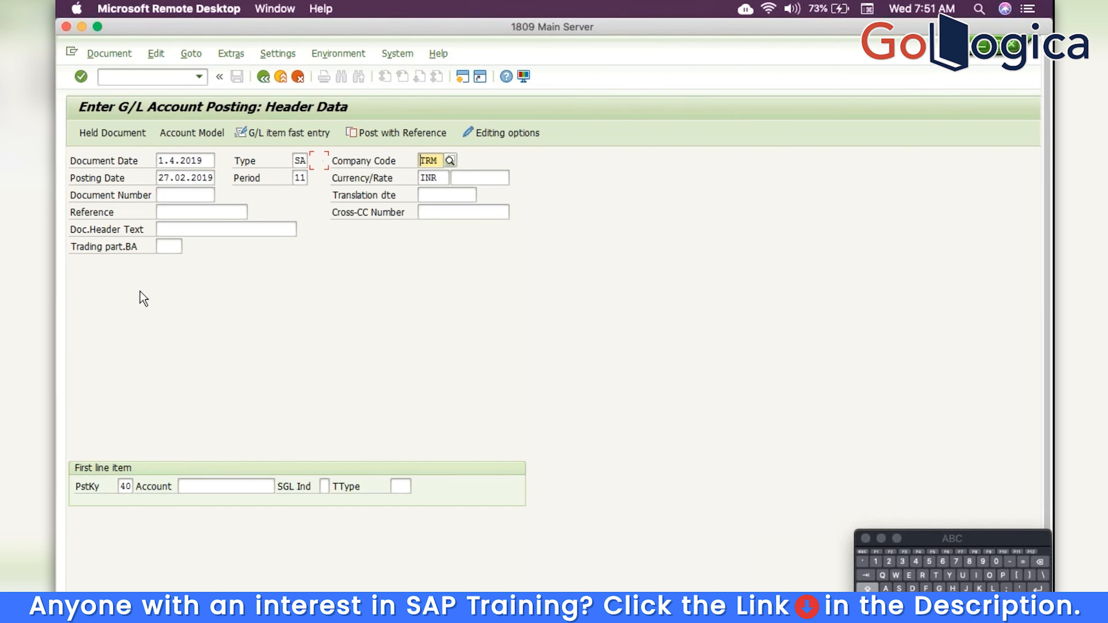
Set posting date 1.4.2019 and start the first line item on account 201
key("Right")
key("Right")
key("Right")
key("Right")
key("Right")
key("Right")
key("Right")
key("Right")
key("Right")
key("Right")
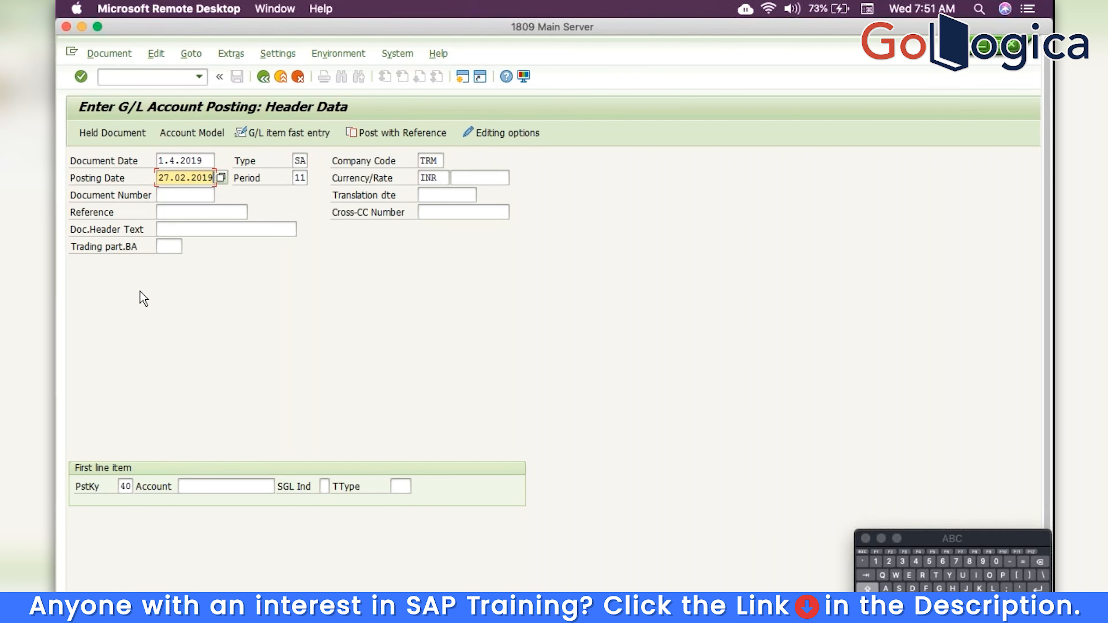
key("BackSpace")
key("BackSpace")
key("BackSpace")
key("BackSpace")
key("BackSpace")
key("BackSpace")
key("BackSpace")
key("BackSpace")
key("BackSpace")
key("BackSpace")
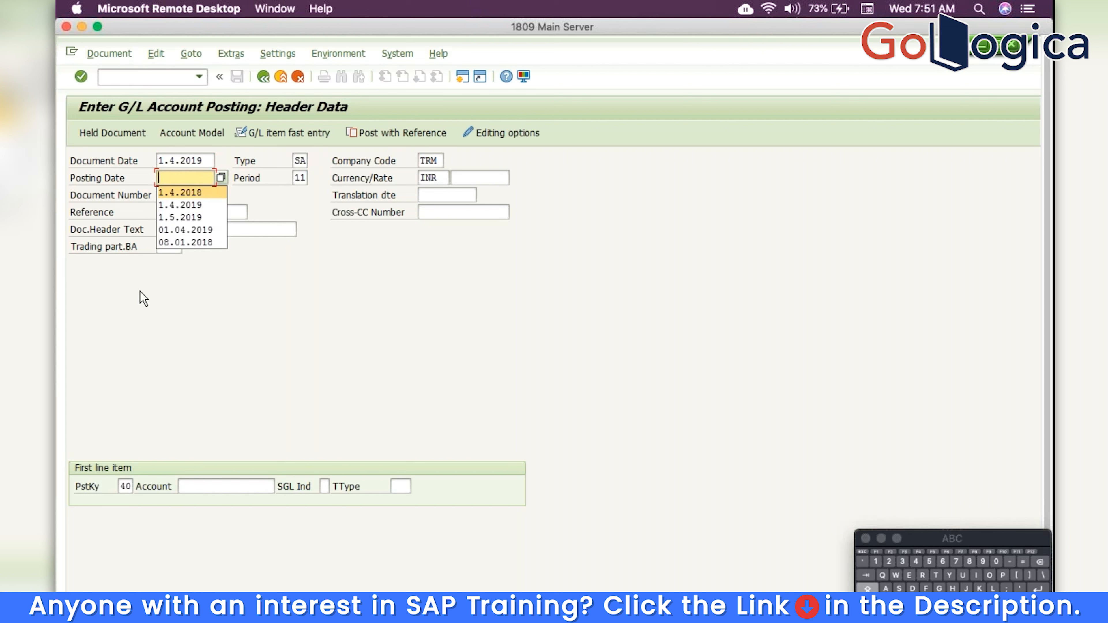
key("Down")
key("Return")
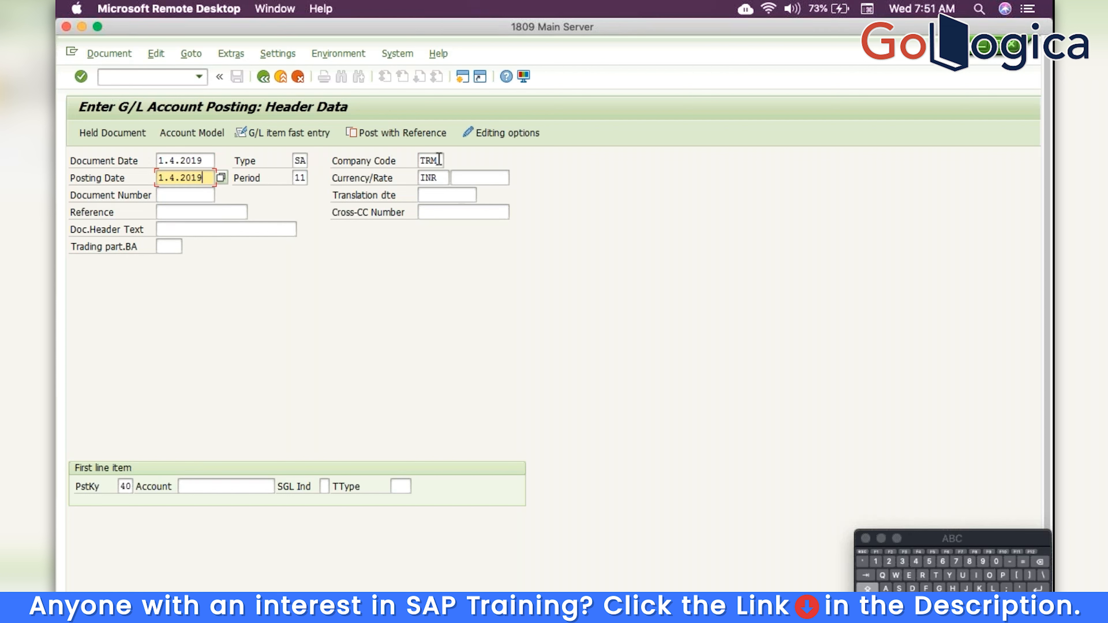
left_click(205, 486)
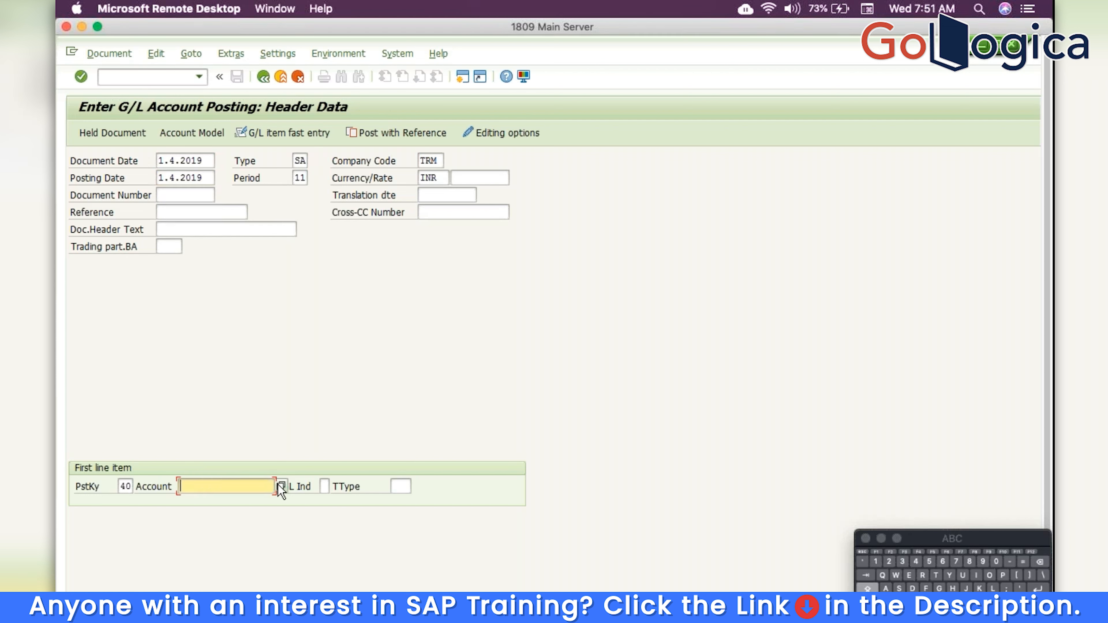
type("201")
key("Return")
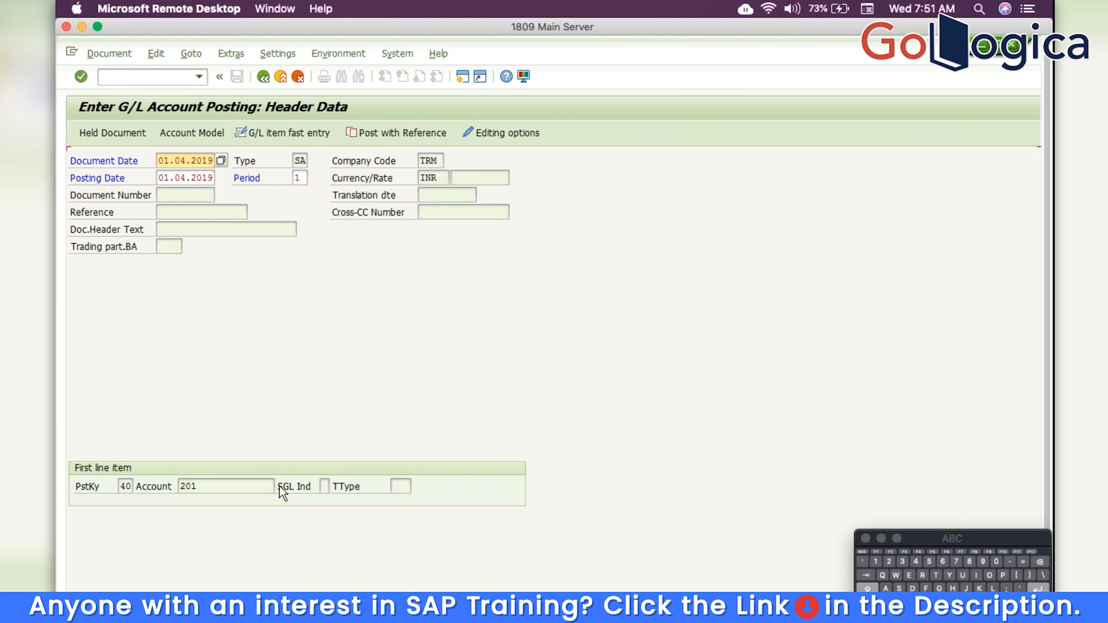
key("Return")
Give the debit item amount 10000 and item text Salaries
type("10000")
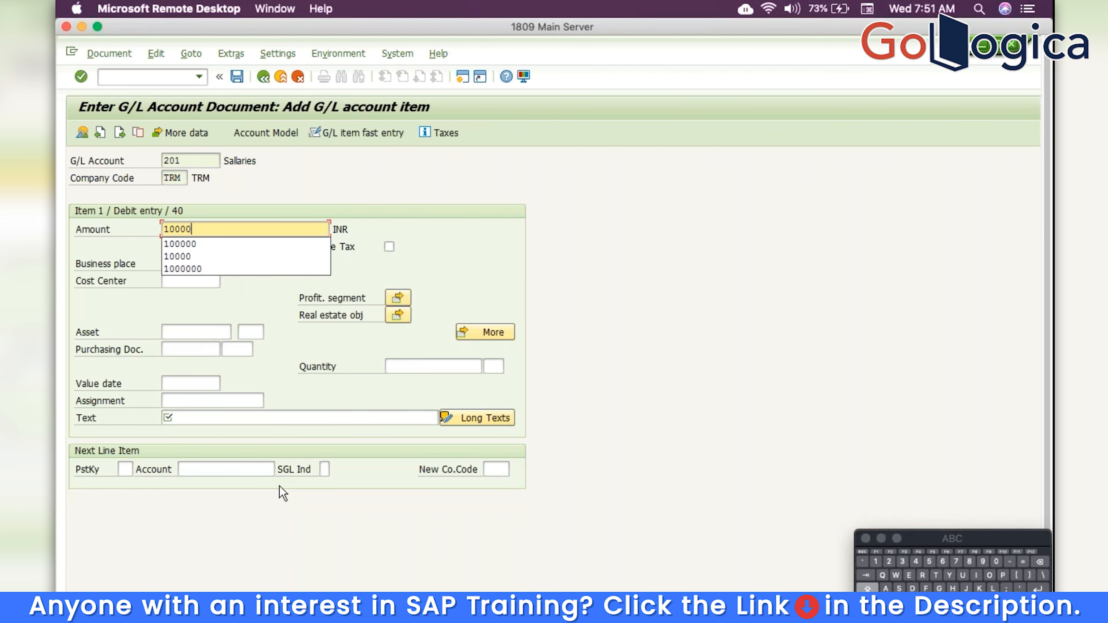
key("Tab")
key("Tab")
key("Tab")
key("Tab")
key("Tab")
key("Tab")
key("Tab")
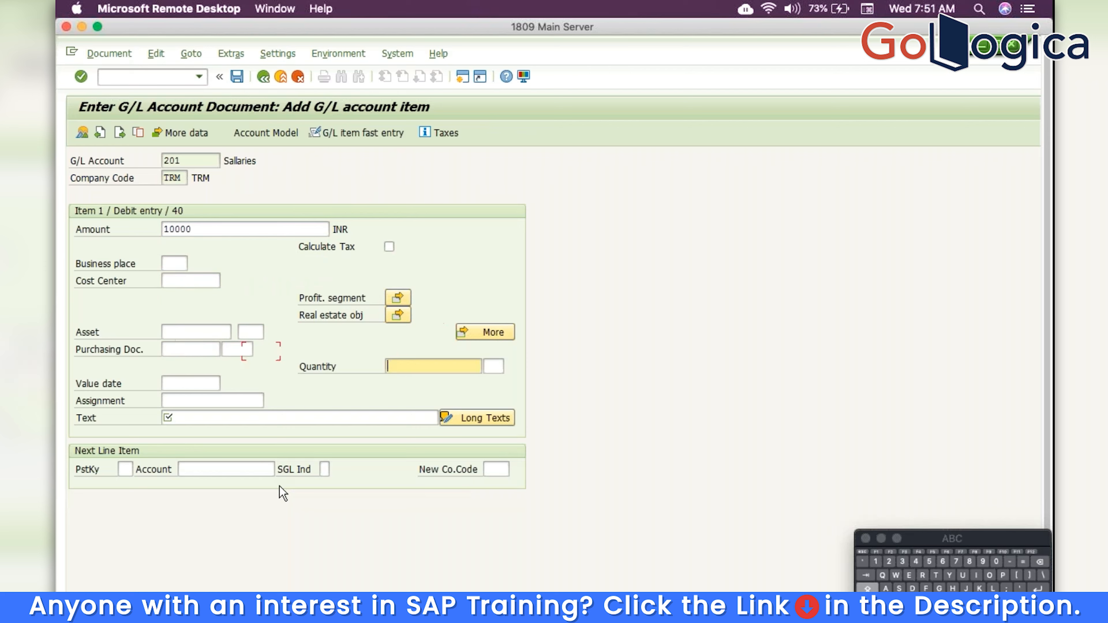
key("Tab")
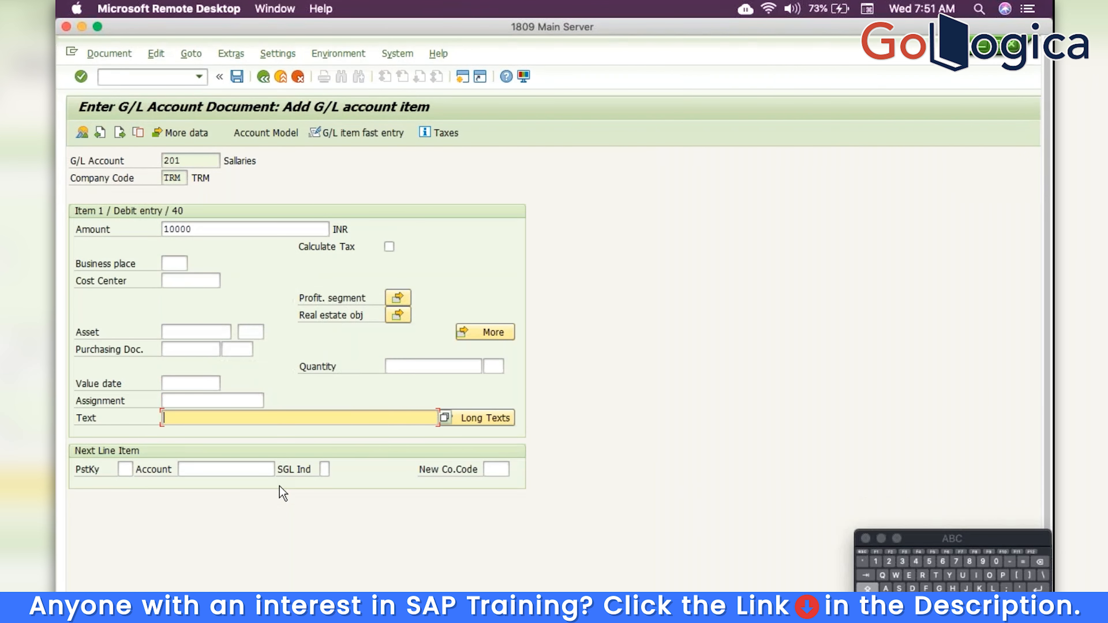
type("S")
key("Down")
key("Return")
Add a credit line with posting key 50 on cash account 1
key("Tab")
type("50")
key("Tab")
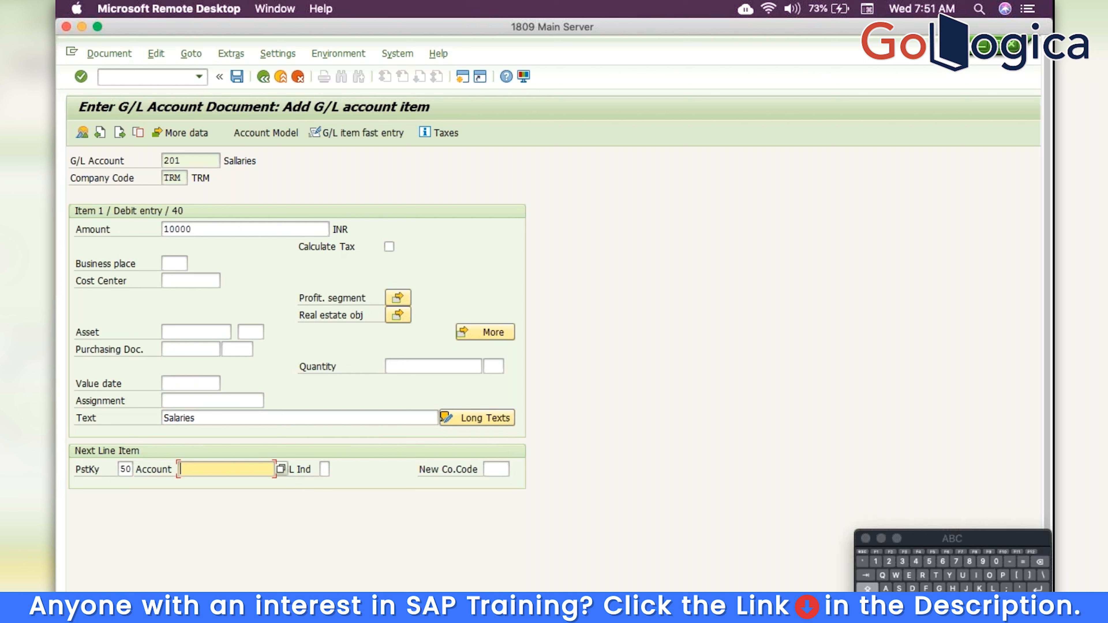
type("1")
key("Return")
Fill the credit amount with * and text with +, then post the document
type("*")
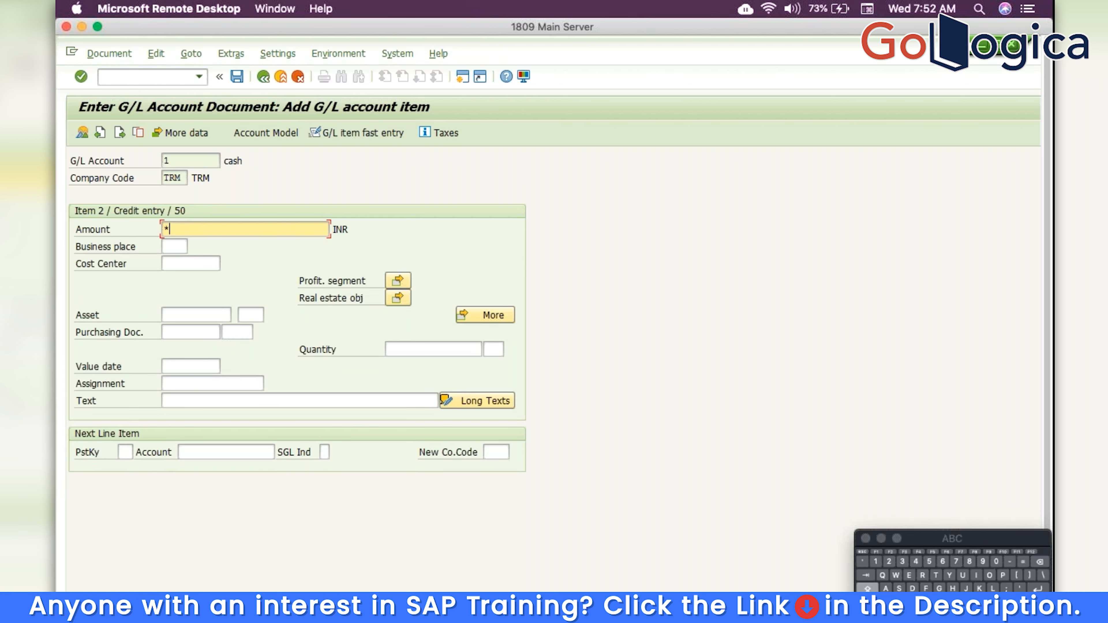
left_click(277, 399)
type("+")
key("Return")
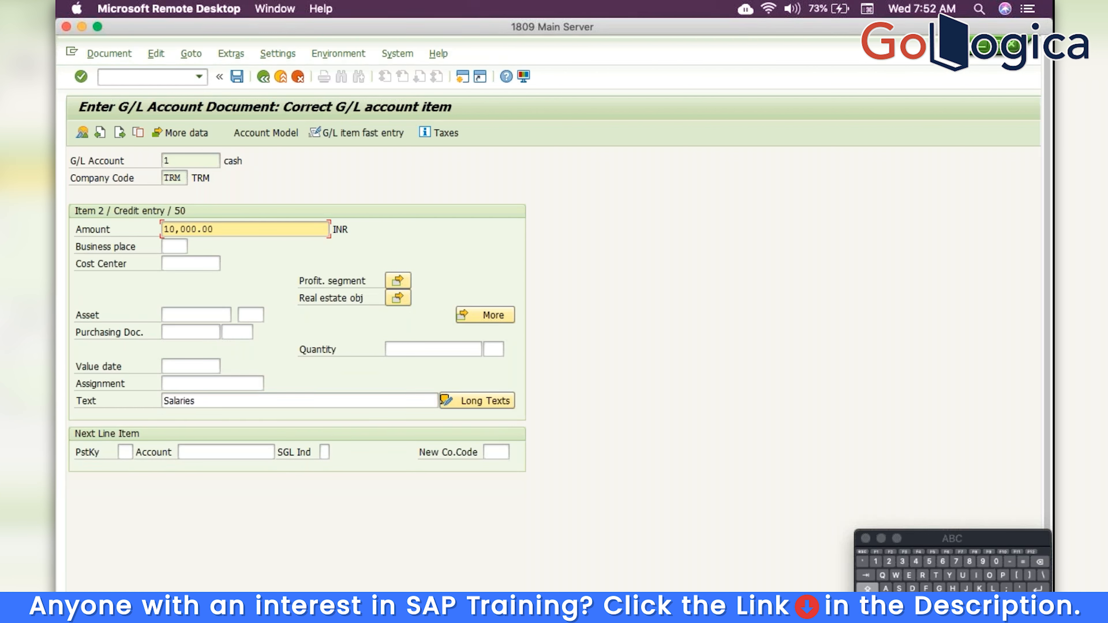
left_click(242, 80)
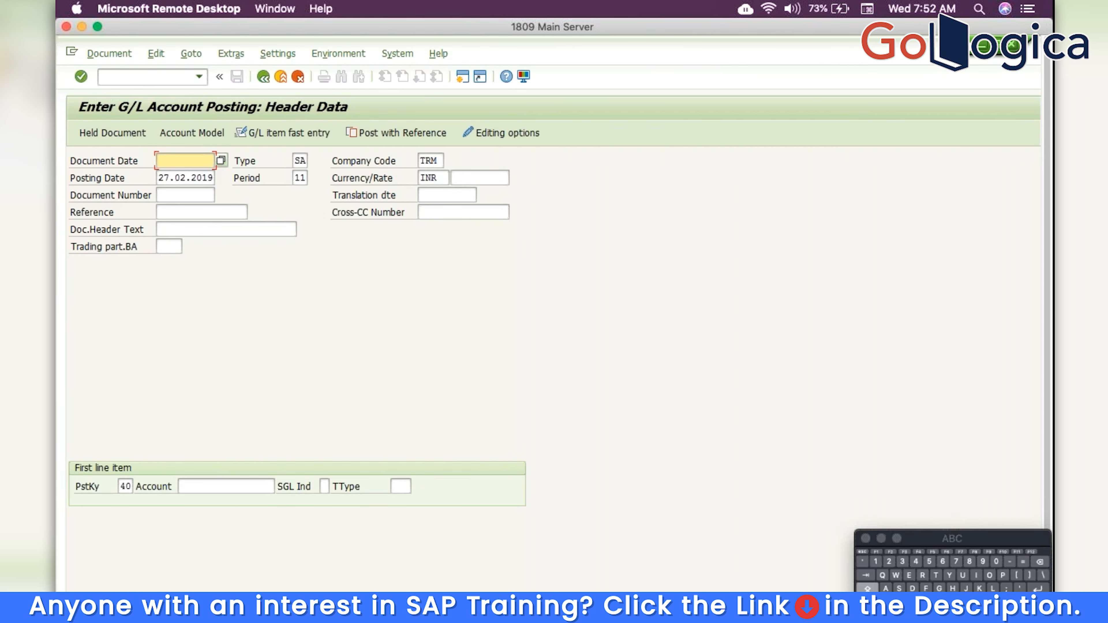
Exit the empty F-02 screen without saving, confirming the Exit Editing prompt
left_click(263, 77)
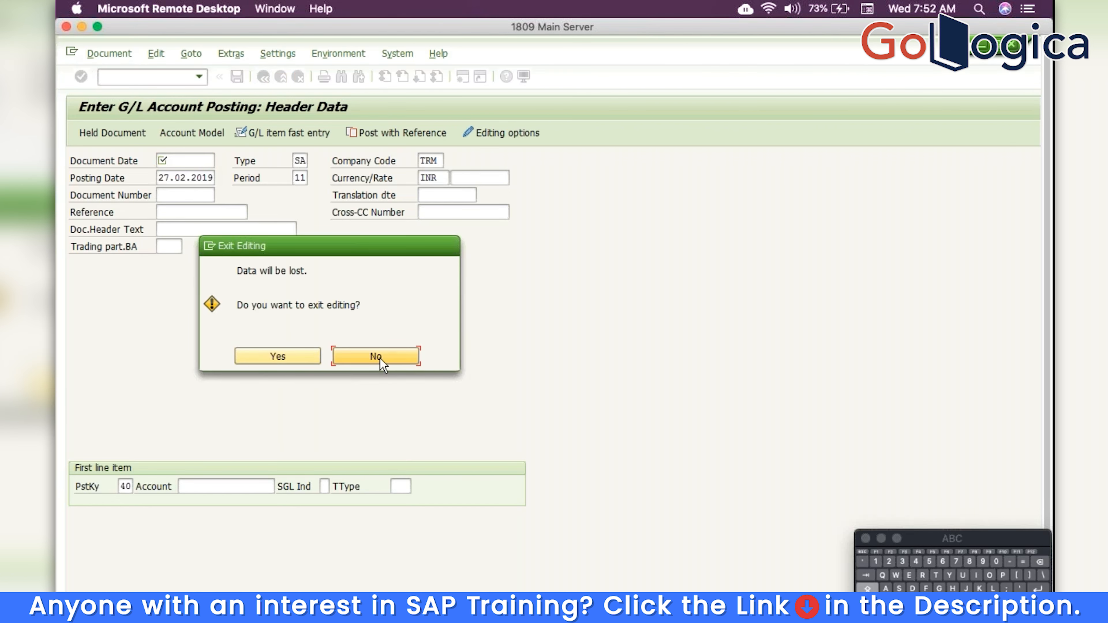
left_click(311, 362)
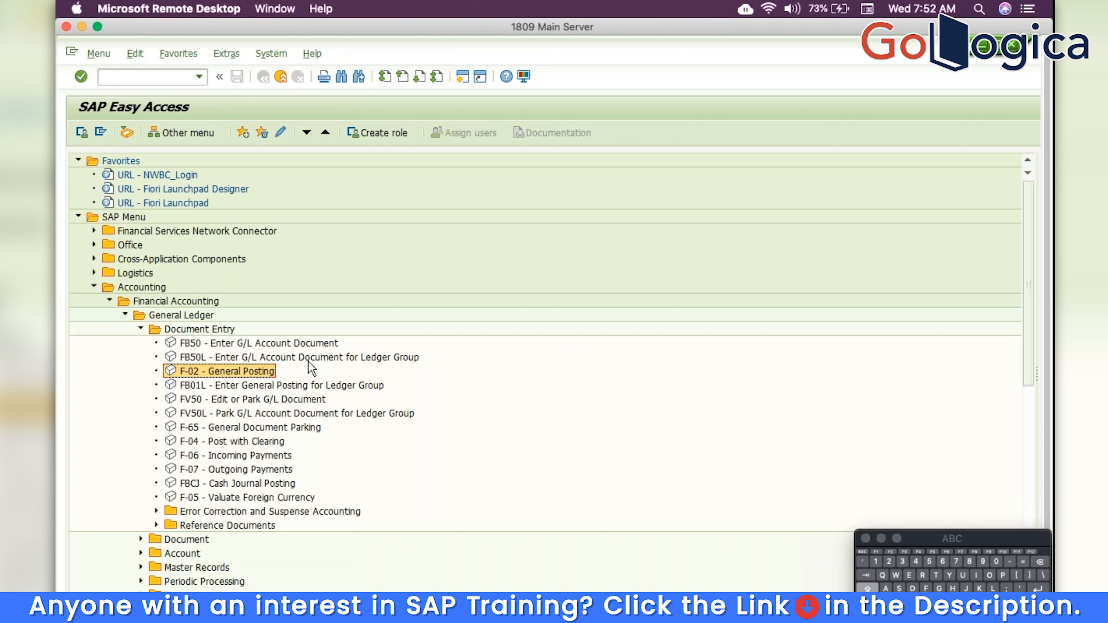
left_click(172, 76)
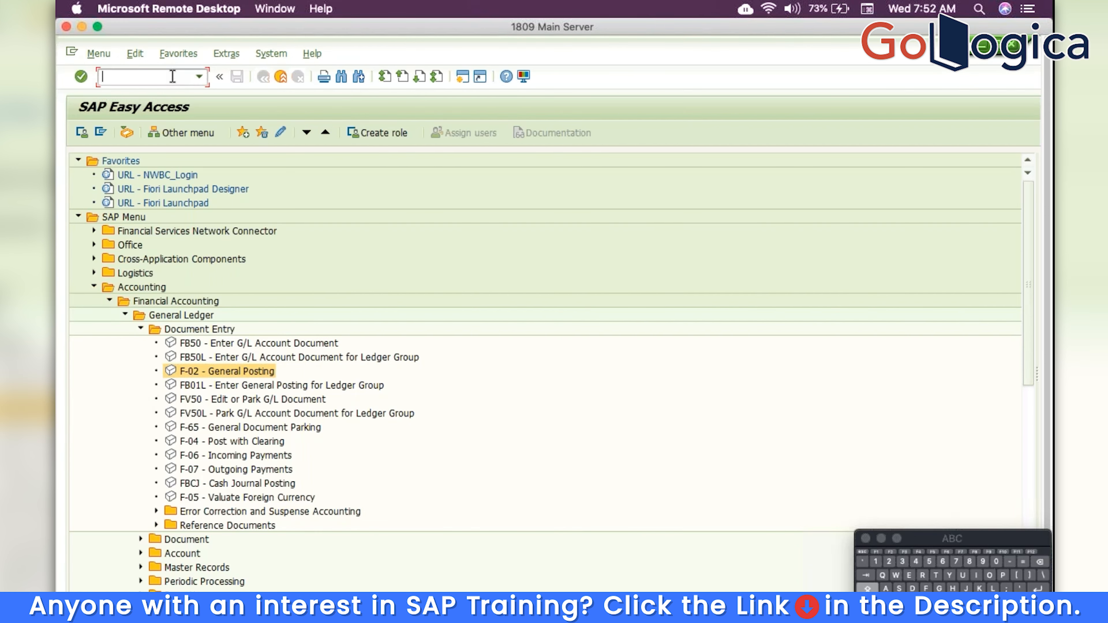
type("SE16")
key("Return")
type("ACDOCA")
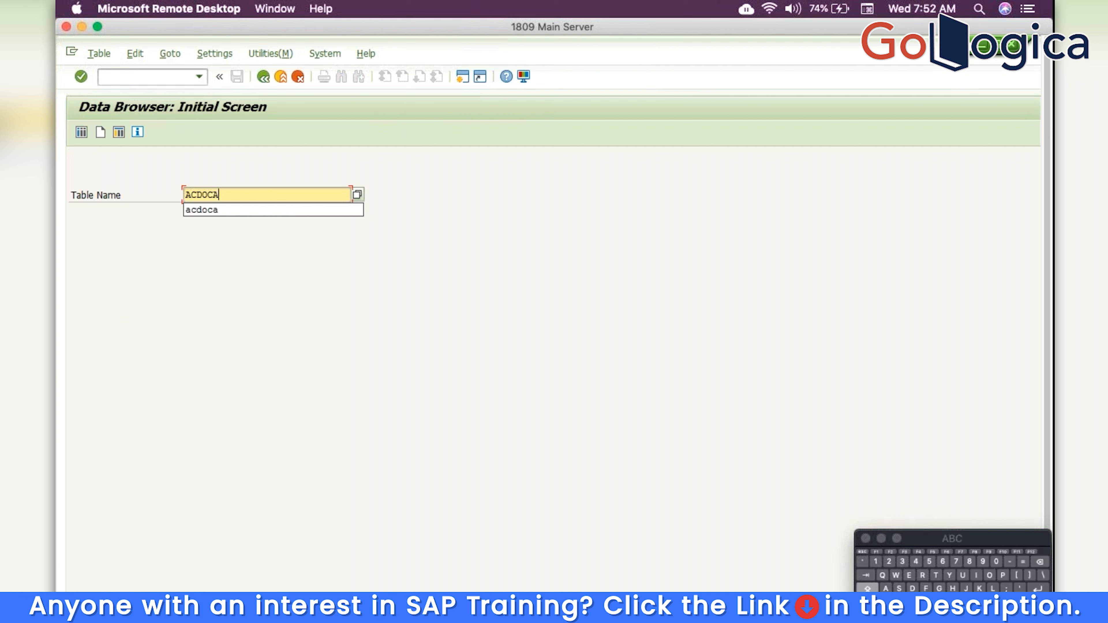
key("Return")
left_click(261, 197)
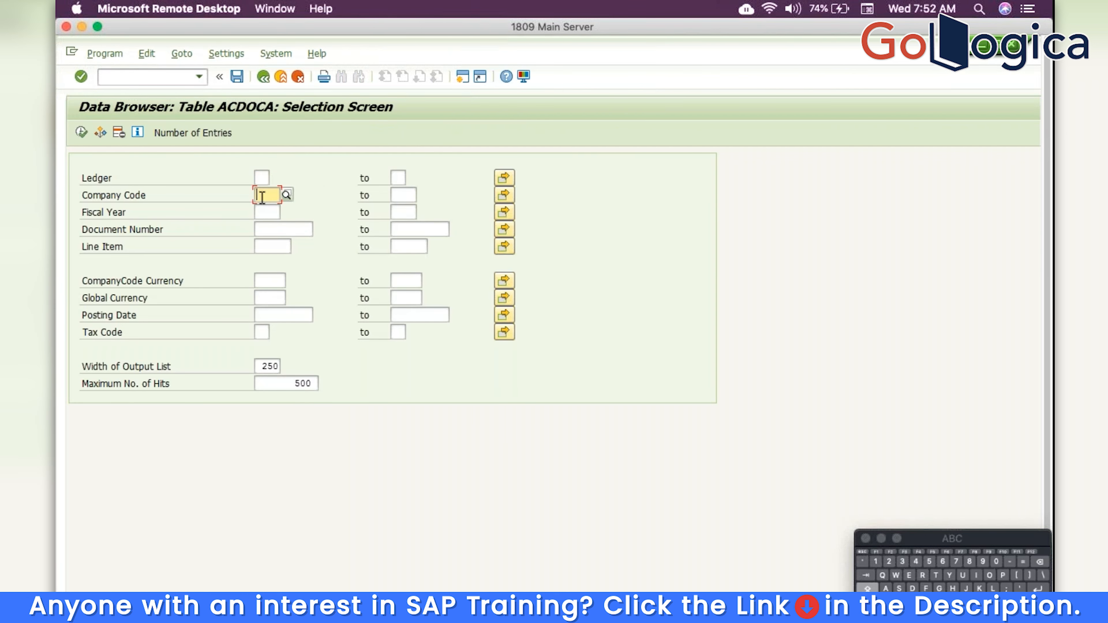
type("TRM")
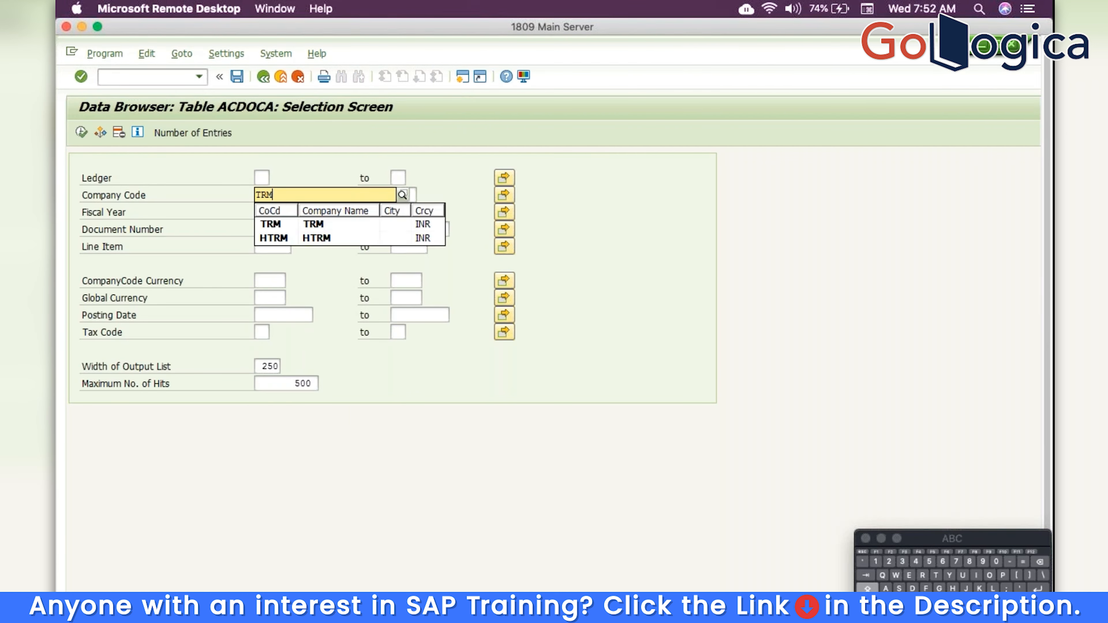
left_click(79, 133)
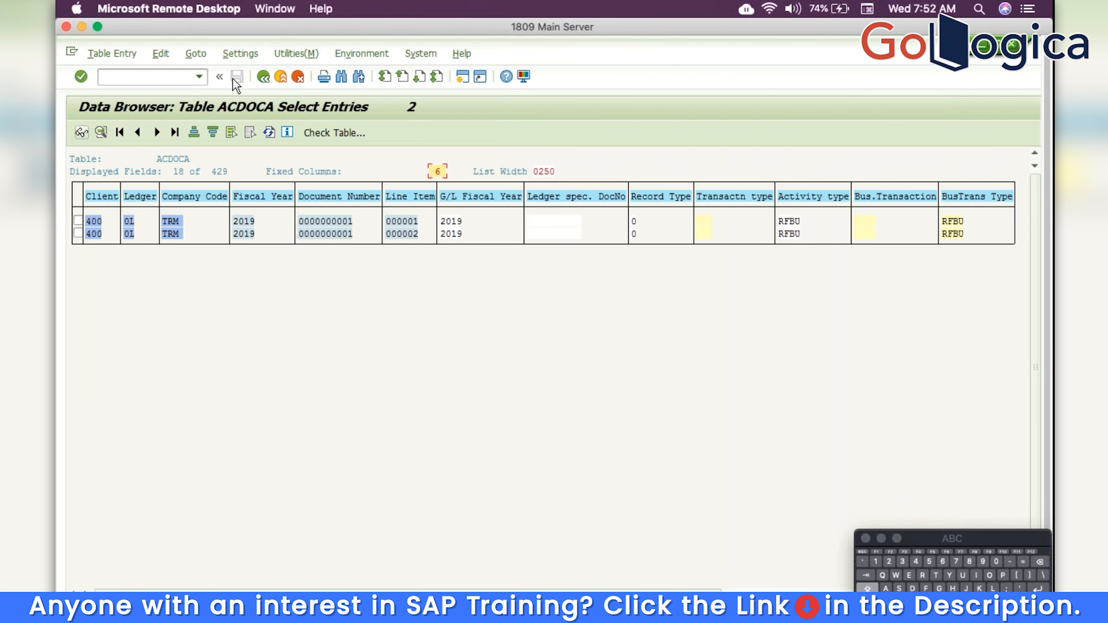
Back out of the Data Browser to the main menu
left_click(263, 76)
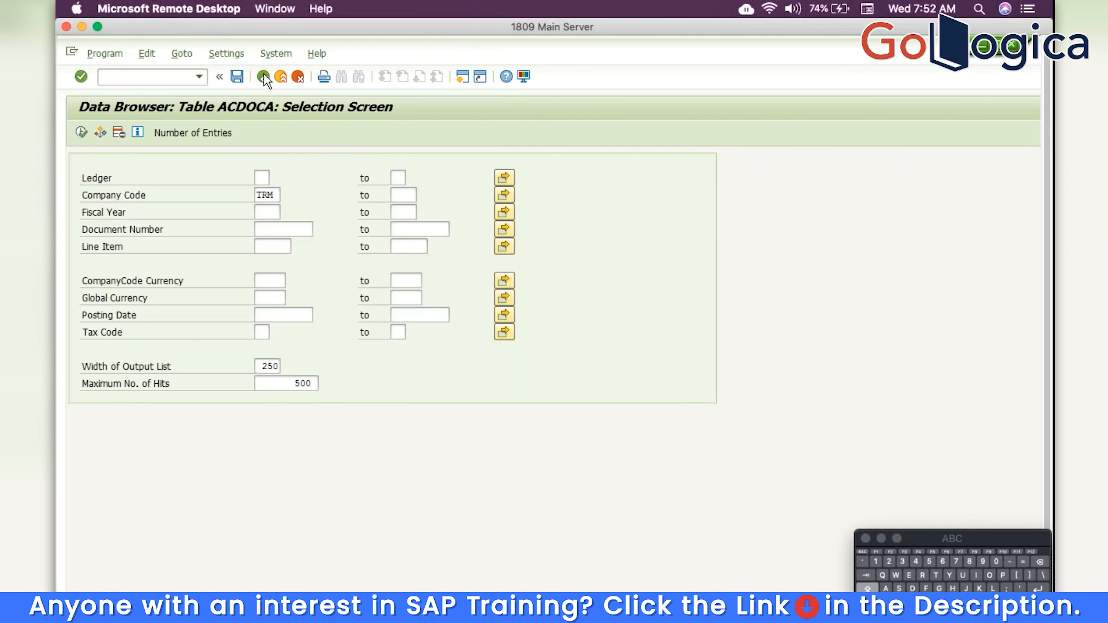
left_click(264, 76)
left_click(263, 77)
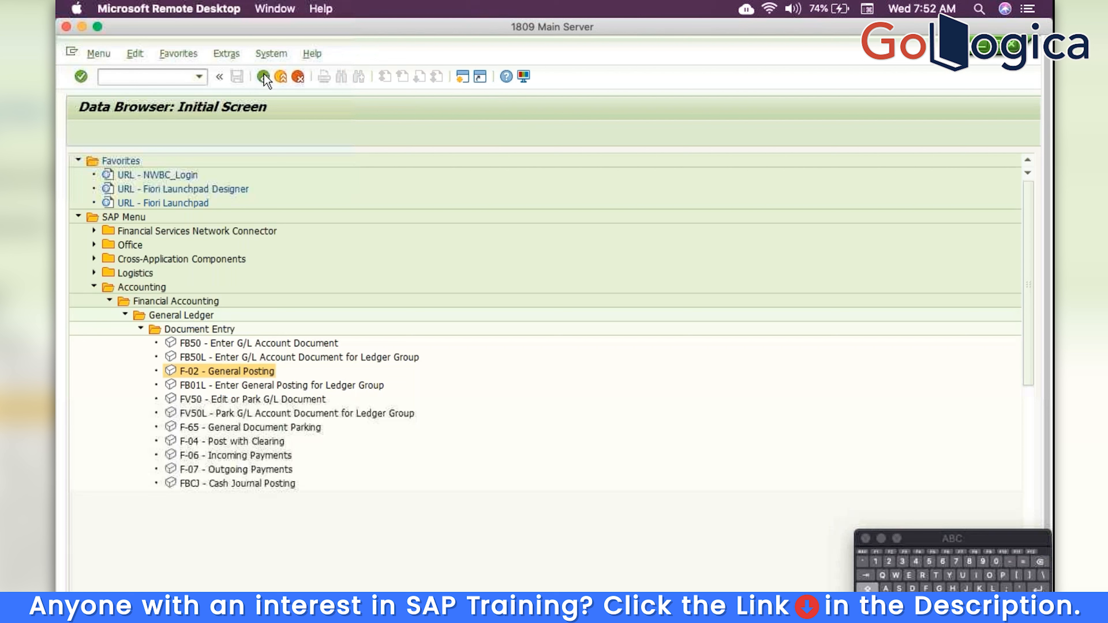
left_click(180, 83)
Run FBL3N for all TRM items with account 201 cleared, reviewing 10,000 INR on accounts 1 and 201
type("FB")
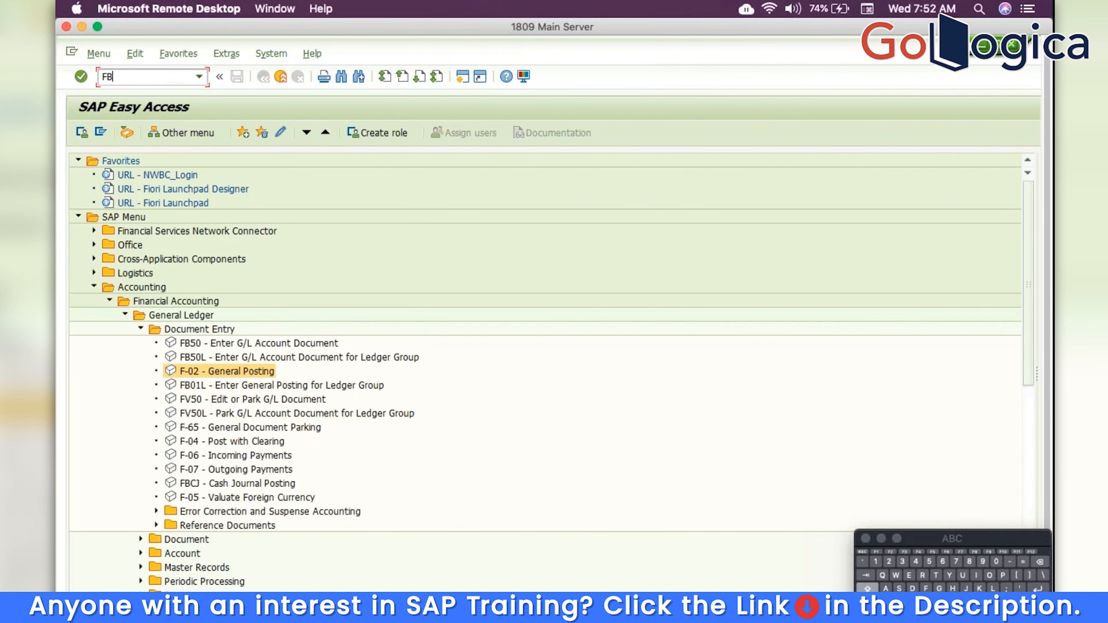
type("L3N")
key("Return")
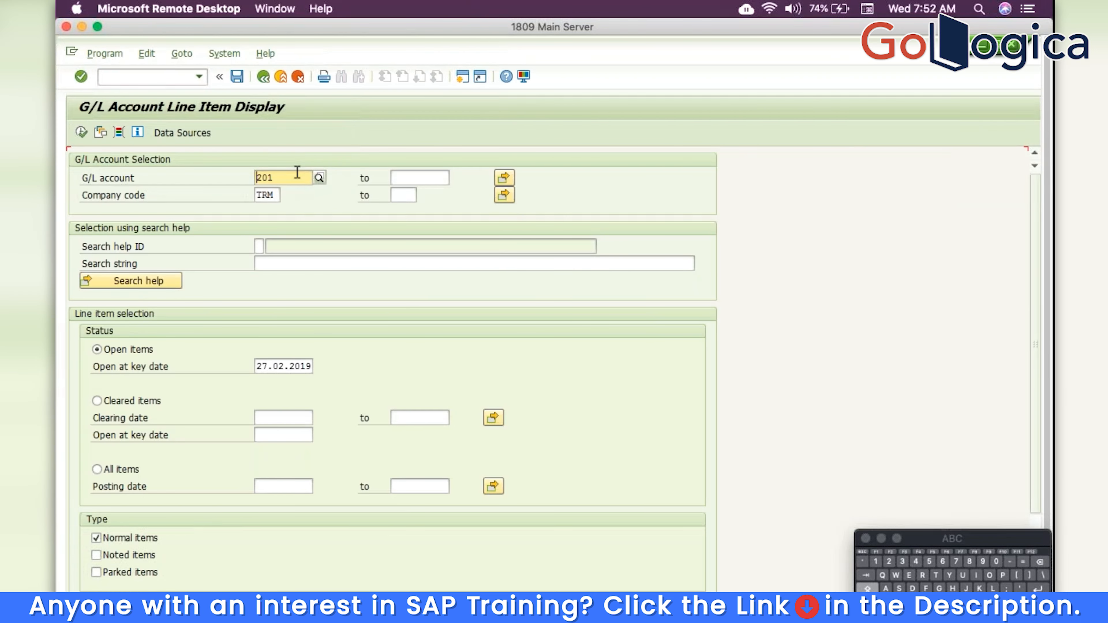
left_click(297, 173)
key("BackSpace")
key("BackSpace")
key("BackSpace")
left_click(117, 470)
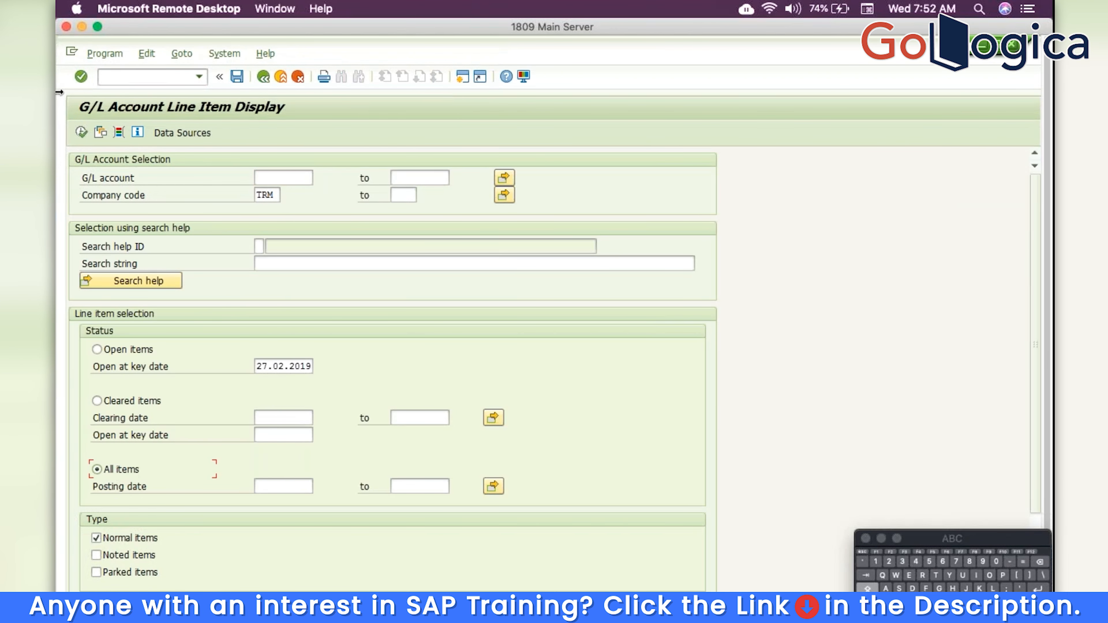
left_click(81, 132)
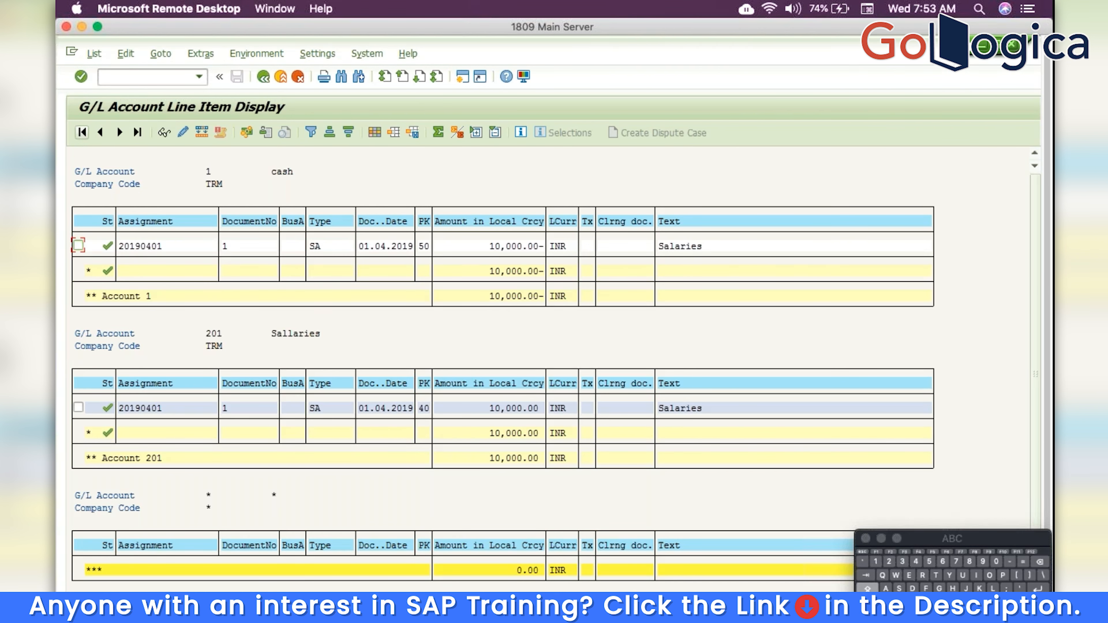
left_click(263, 77)
Open the SAP Reference IMG via SPRO
left_click(264, 77)
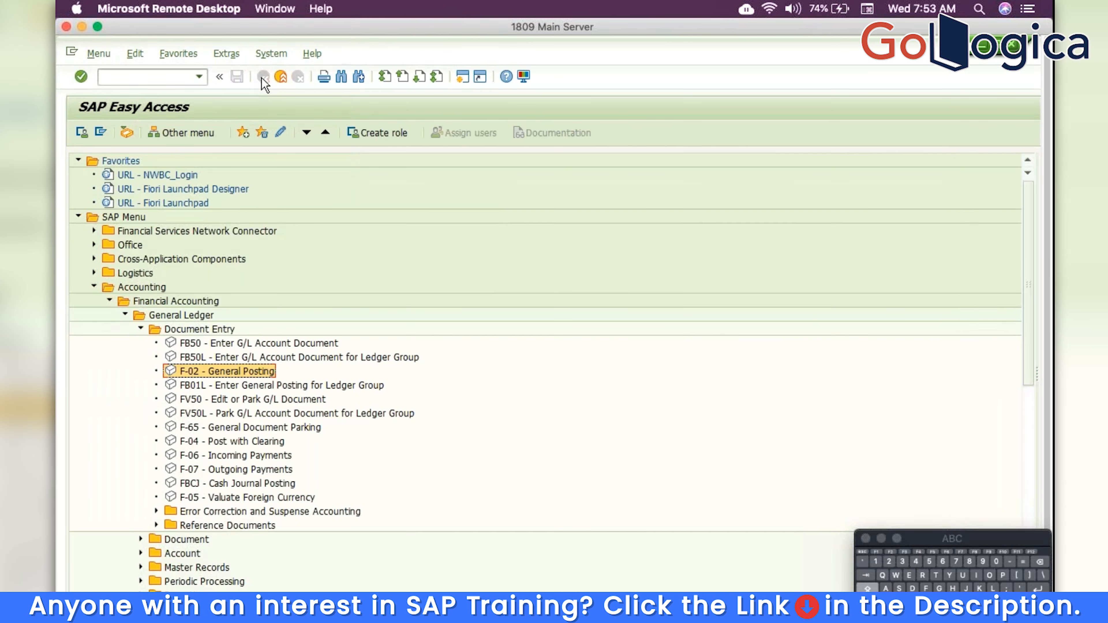
type("spro")
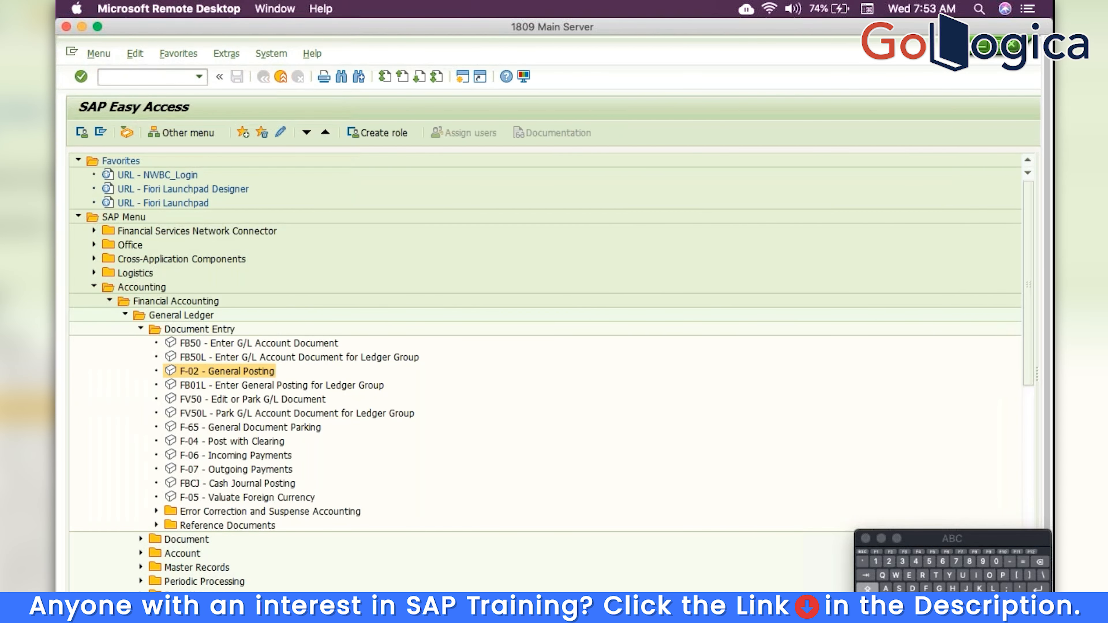
key("Return")
left_click(140, 132)
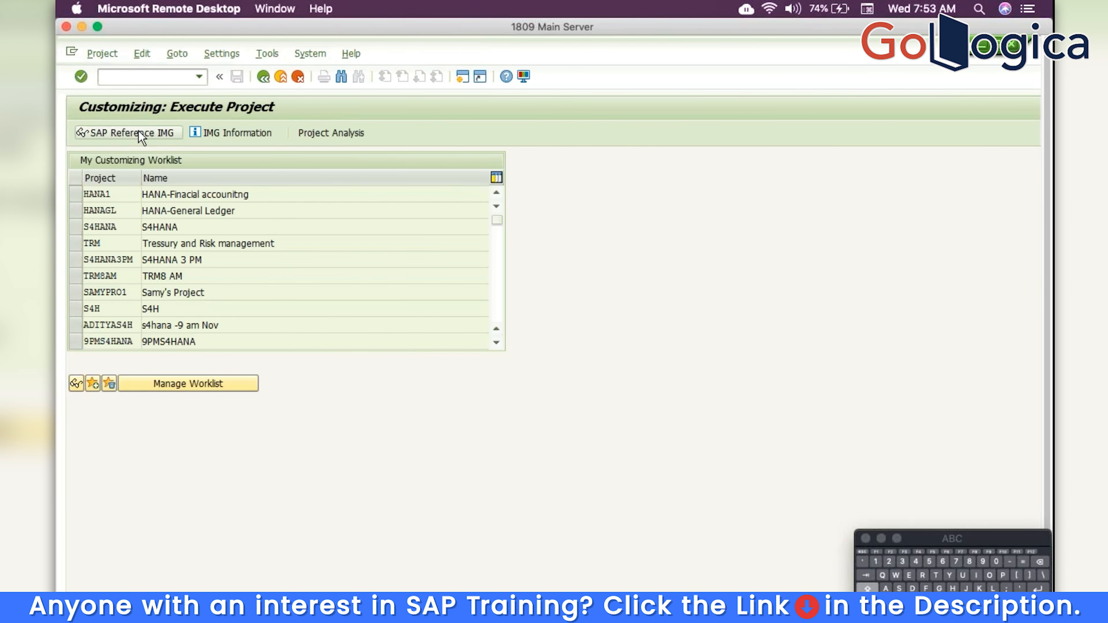
Run Define Account Determination under Treasury and Risk Management > Transaction Manager > Link to Other Accounting Components
key("Down")
key("Right")
key("Down")
key("Down")
key("Down")
key("Down")
key("Down")
key("Down")
key("Down")
key("Down")
key("Down")
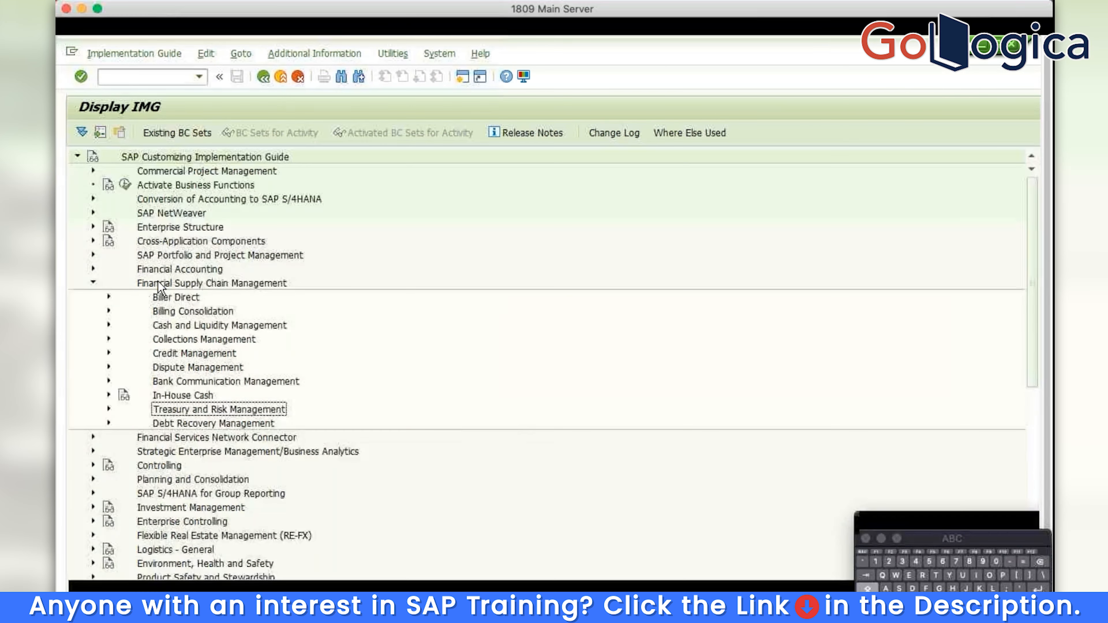
key("Right")
key("Down")
key("Down")
key("Right")
key("Down")
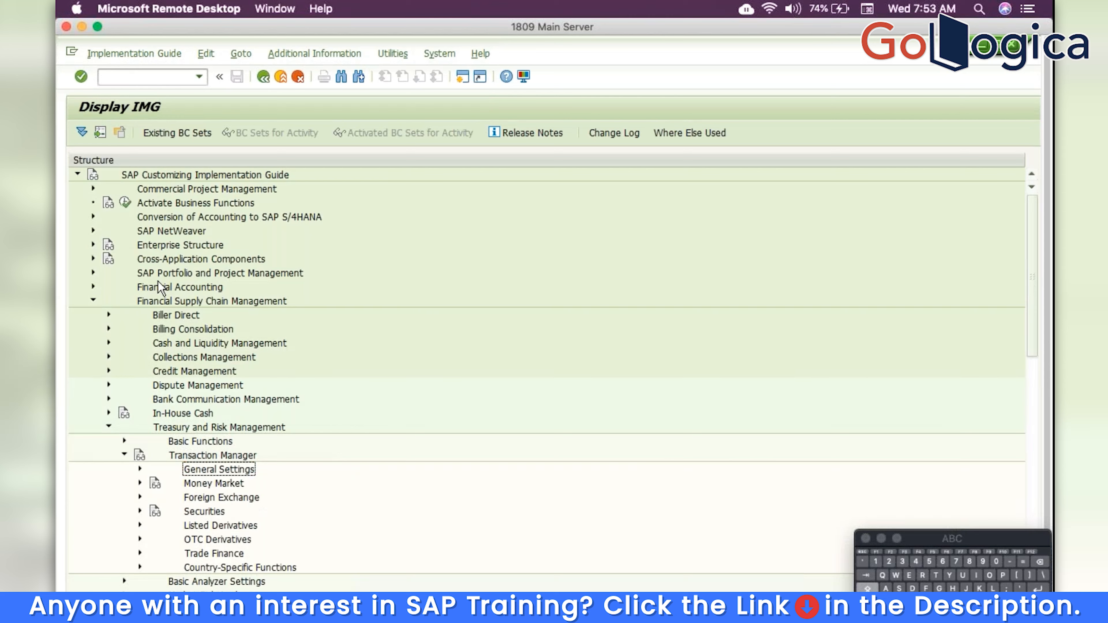
key("Right")
key("Down")
key("Down")
key("Down")
key("Down")
key("Down")
key("Down")
key("Down")
key("Down")
key("Down")
key("Down")
key("Down")
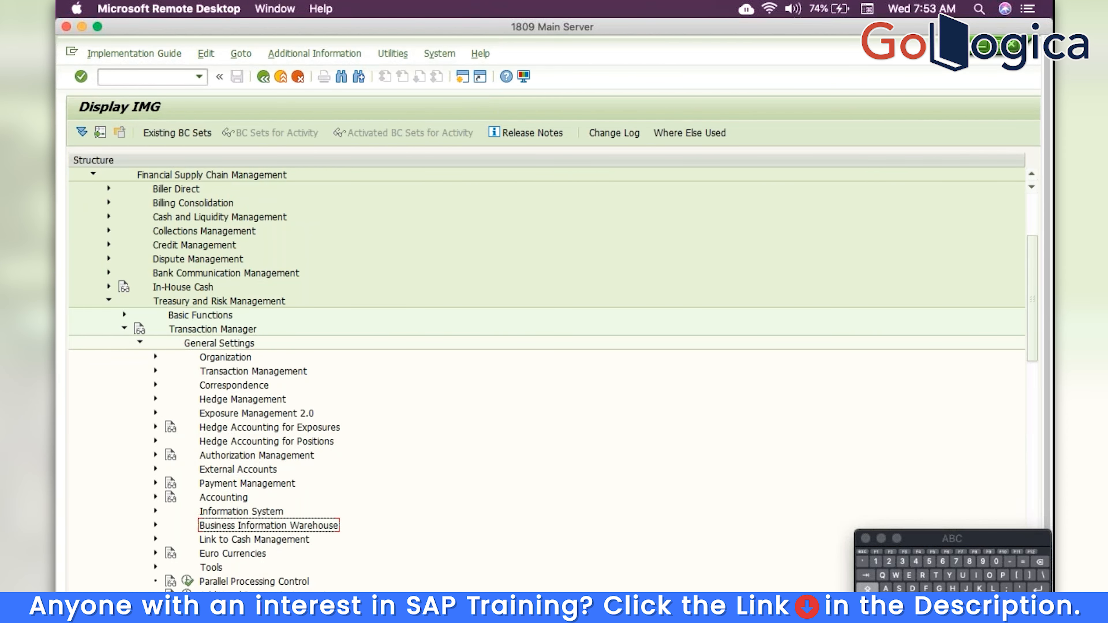
key("Right")
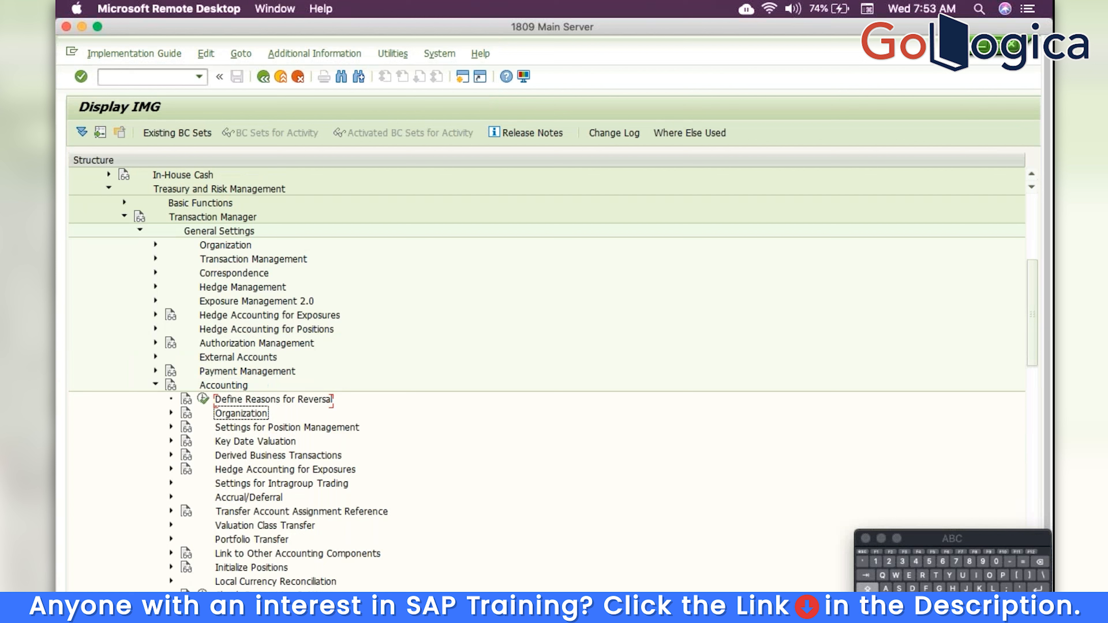
key("Down")
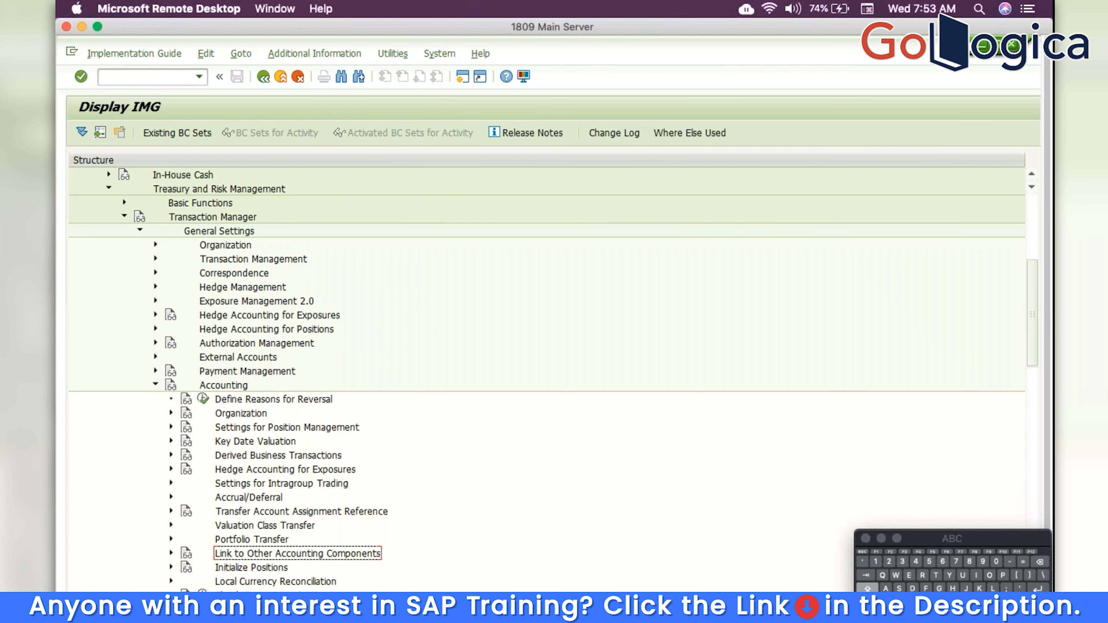
key("Right")
key("Down")
key("Down")
key("Down")
key("Down")
key("Down")
key("Down")
key("Down")
key("Down")
key("Down")
key("Down")
key("Down")
key("Down")
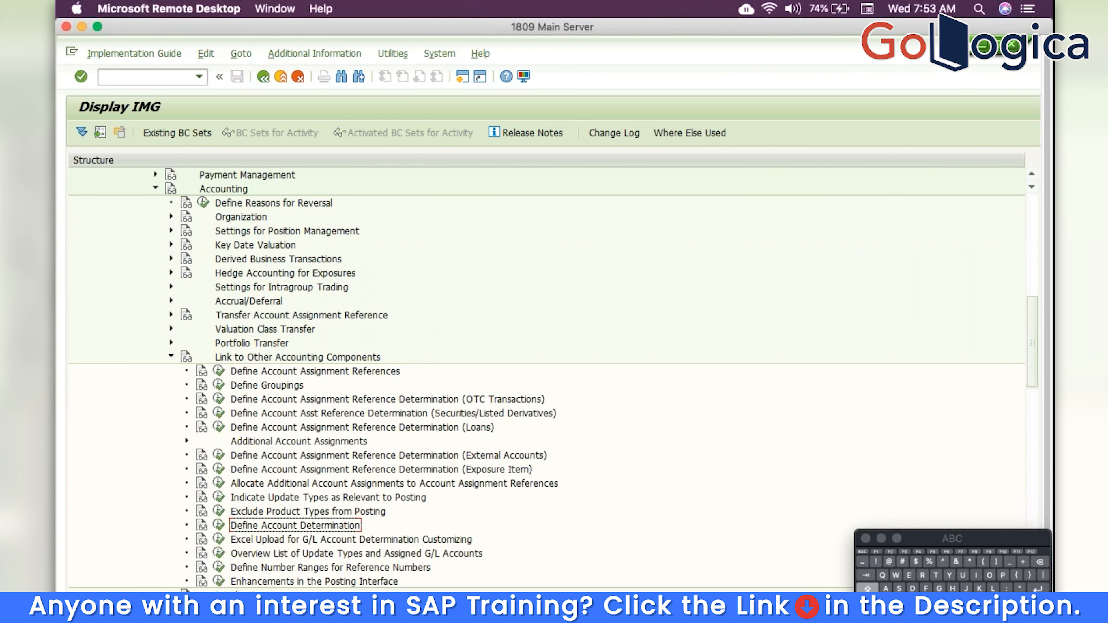
key("shift+Down")
key("shift+Up")
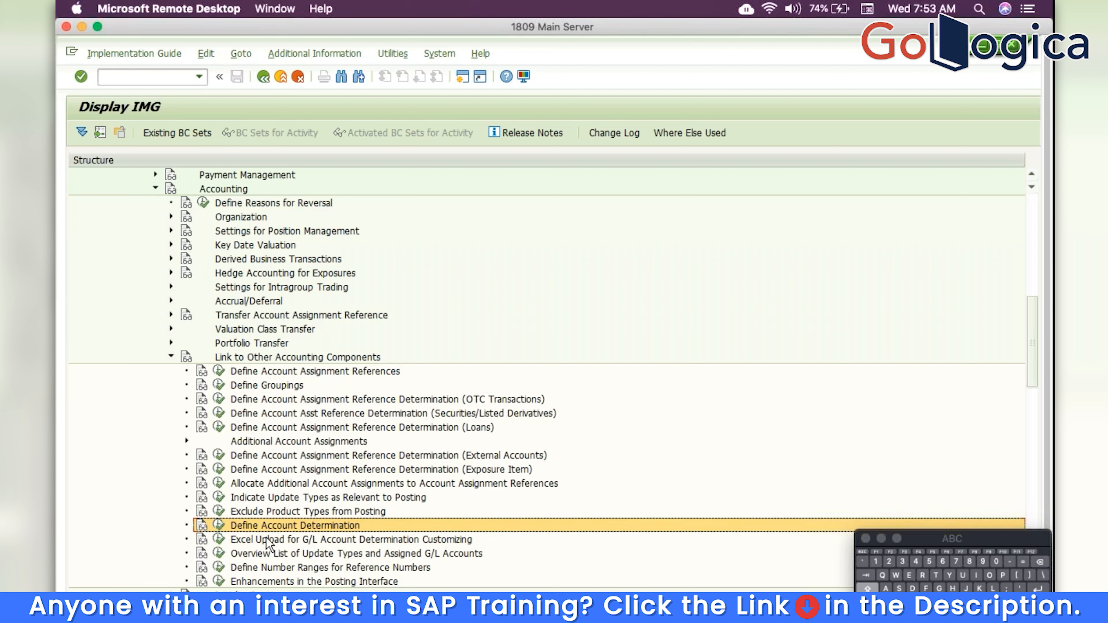
left_click(219, 525)
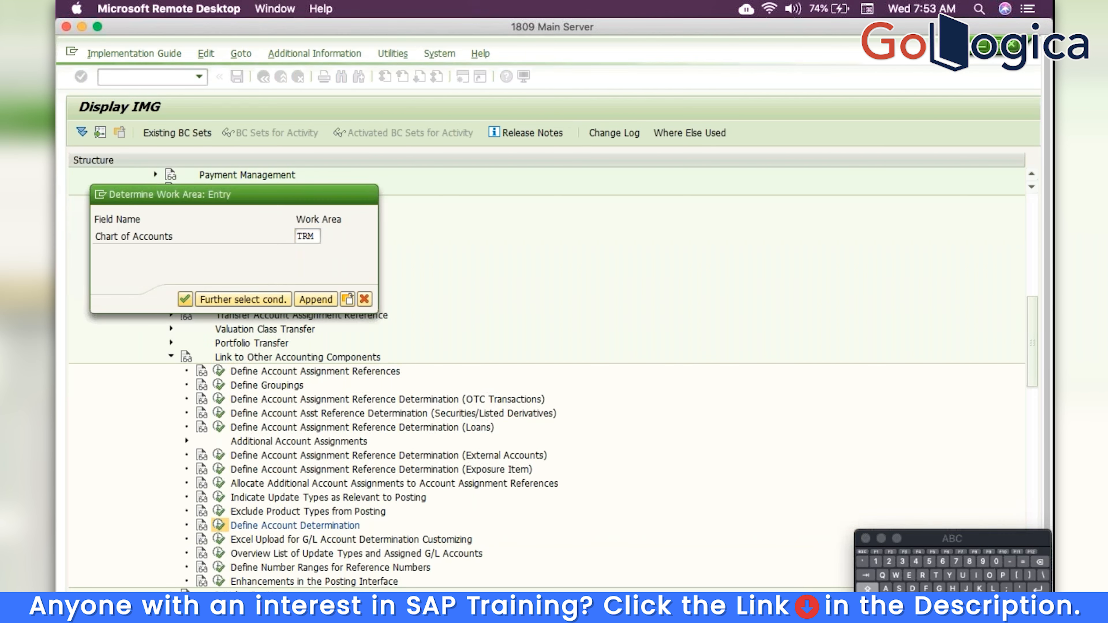
Confirm work area TRM and review the IFRS9 valuation area's G/L account-symbol assignments
key("Return")
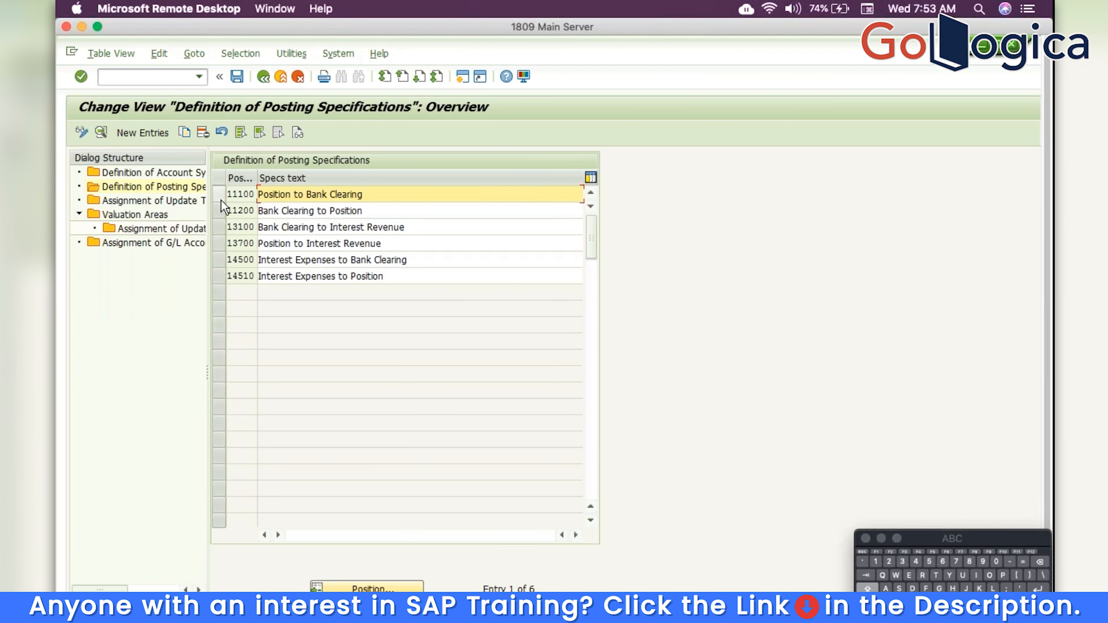
double_click(150, 216)
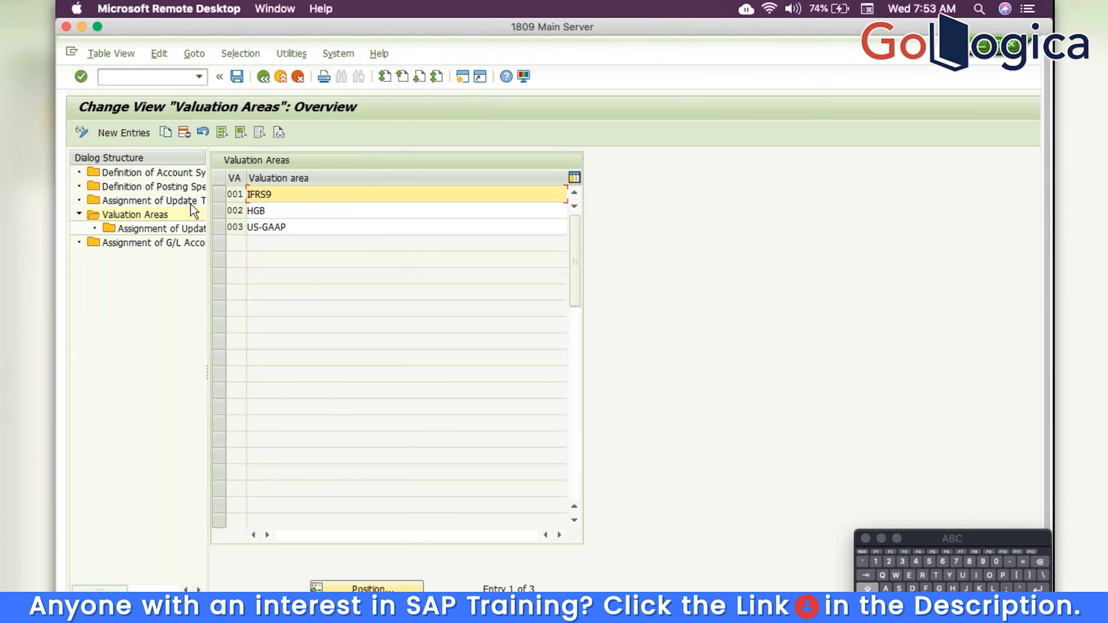
left_click(228, 194)
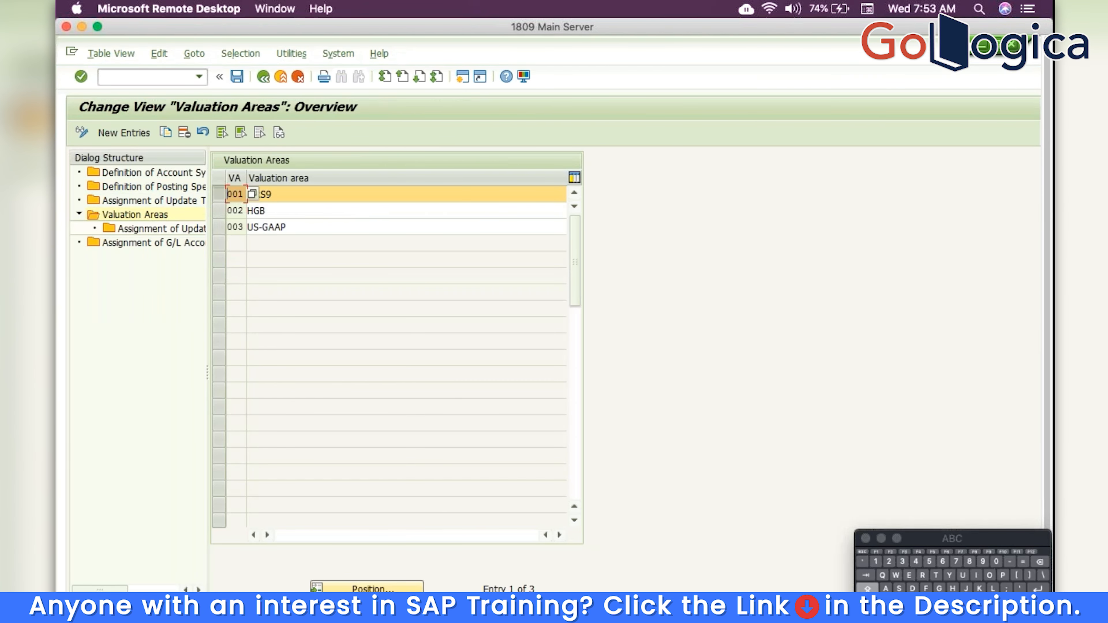
double_click(162, 243)
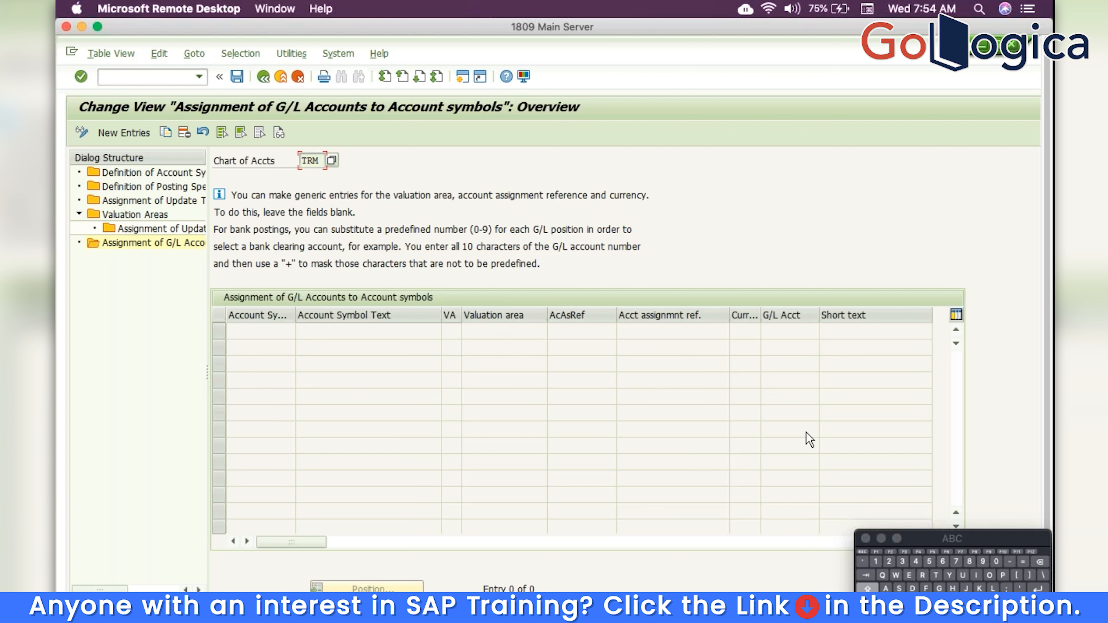
left_click(264, 78)
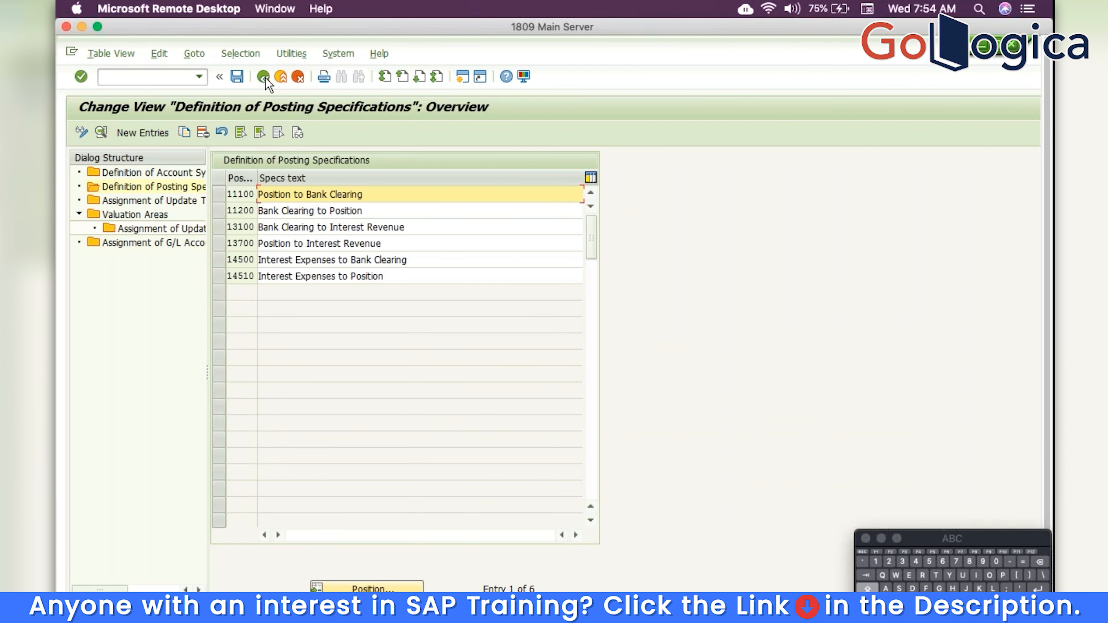
Back in the IMG, collapse the Accounting, Transaction Manager, Treasury and Risk Management, and Financial Supply Chain Management nodes
left_click(265, 77)
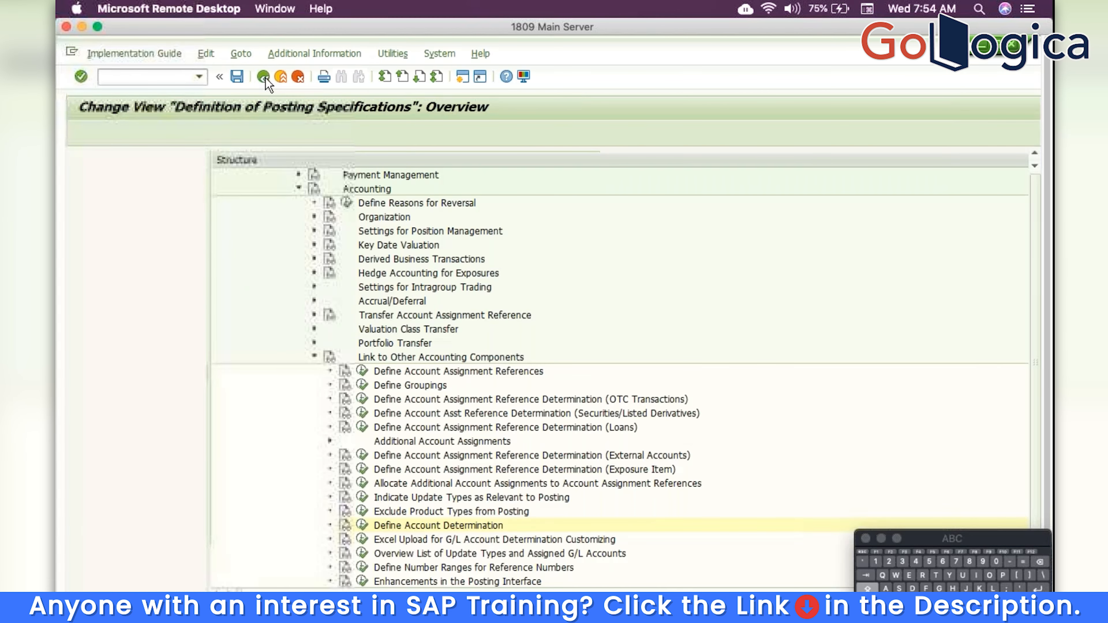
left_click(171, 357)
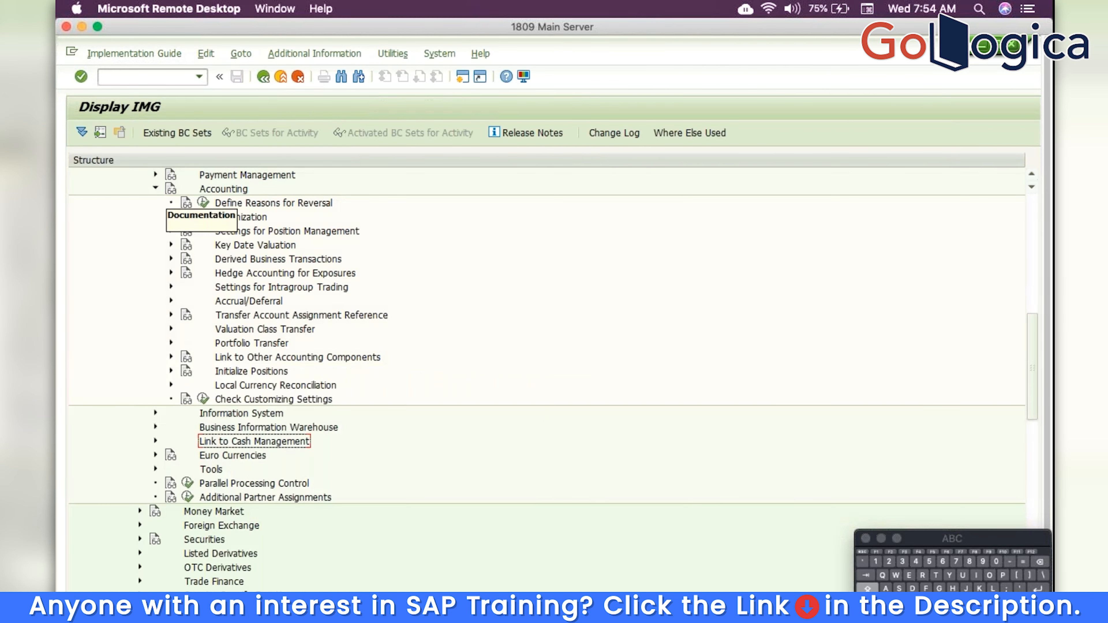
left_click(155, 188)
scroll(325, 216, "up", 10)
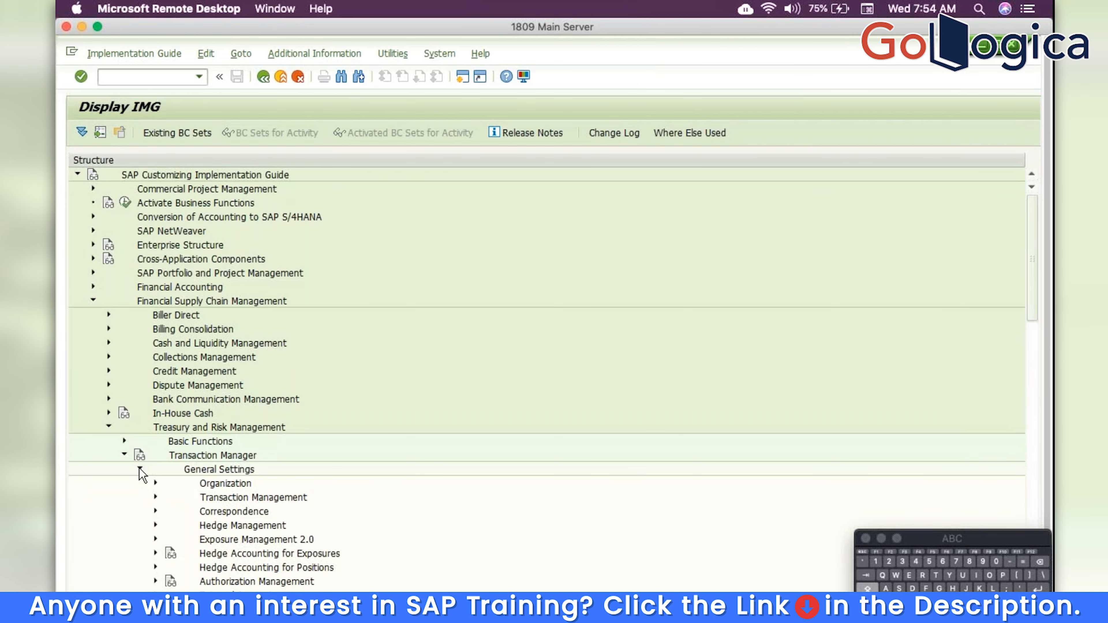
left_click(139, 469)
left_click(124, 454)
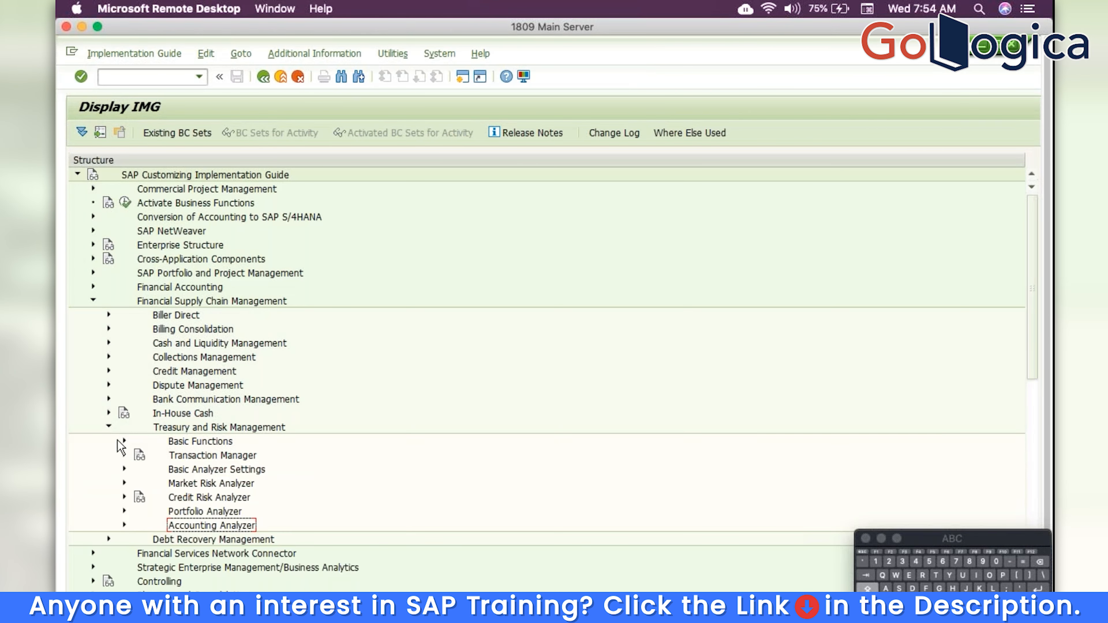
left_click(109, 428)
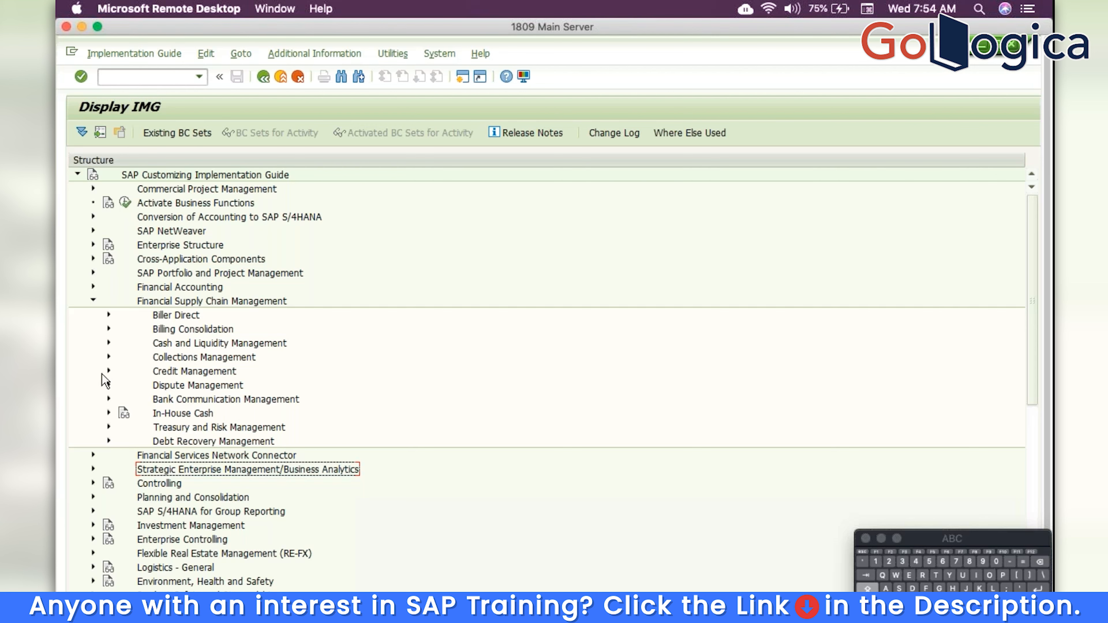
left_click(93, 301)
Exit the IMG via the customizing project screen to SAP Easy Access and collapse its Accounting folder
left_click(263, 77)
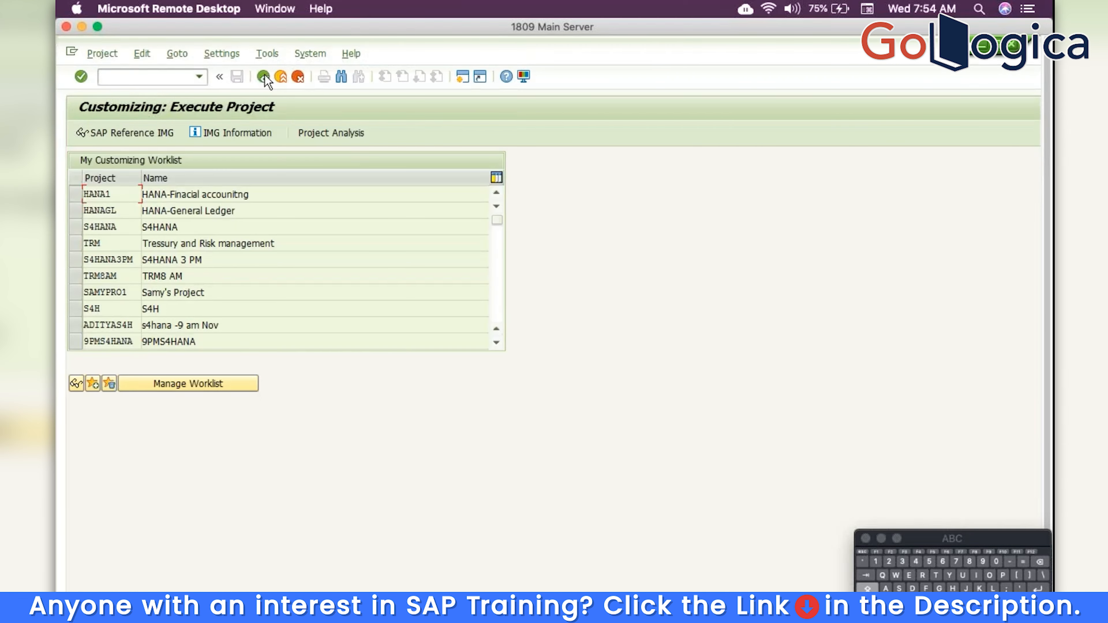
left_click(265, 75)
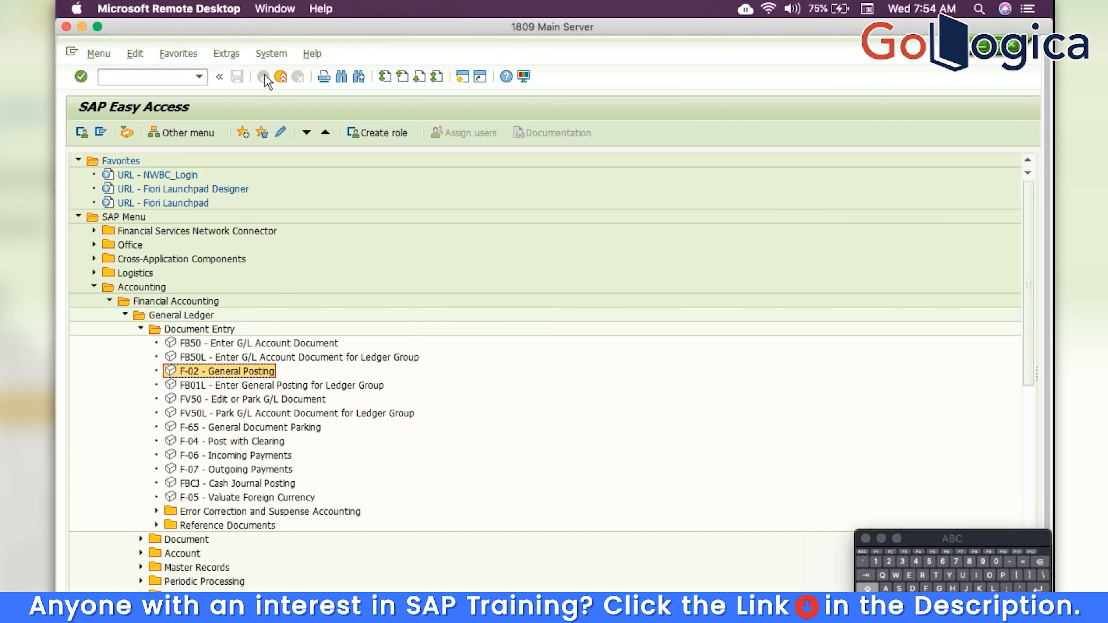
left_click(93, 287)
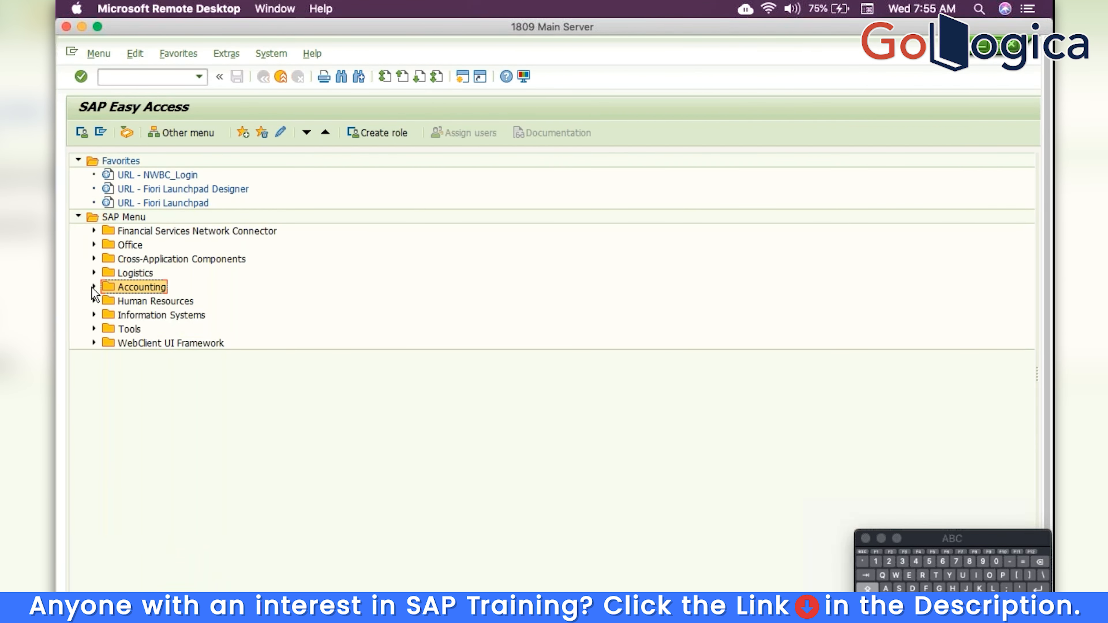